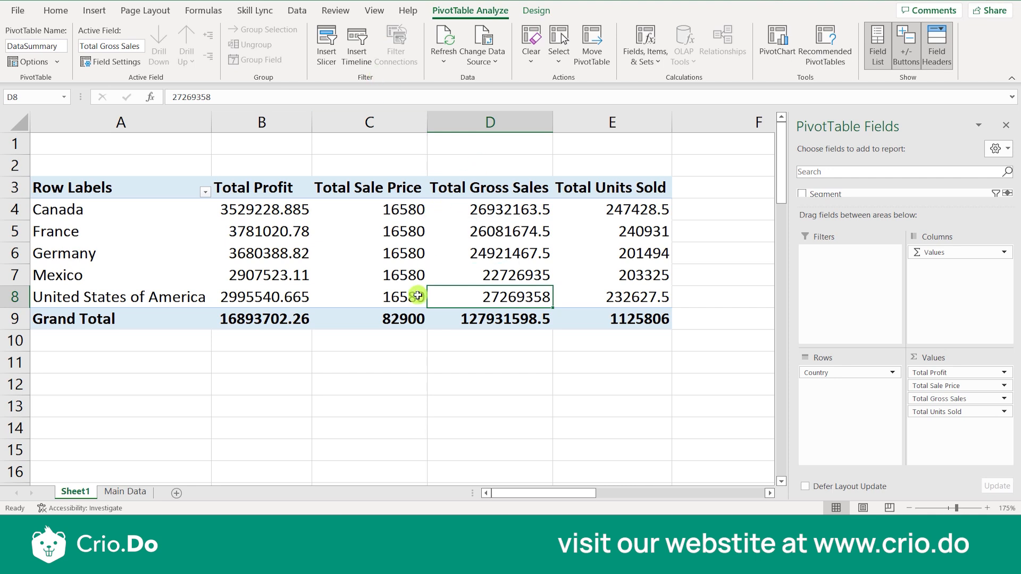
Compare the country pivot table on Sheet1 with its source records on the Main Data sheet.
left_click(471, 234)
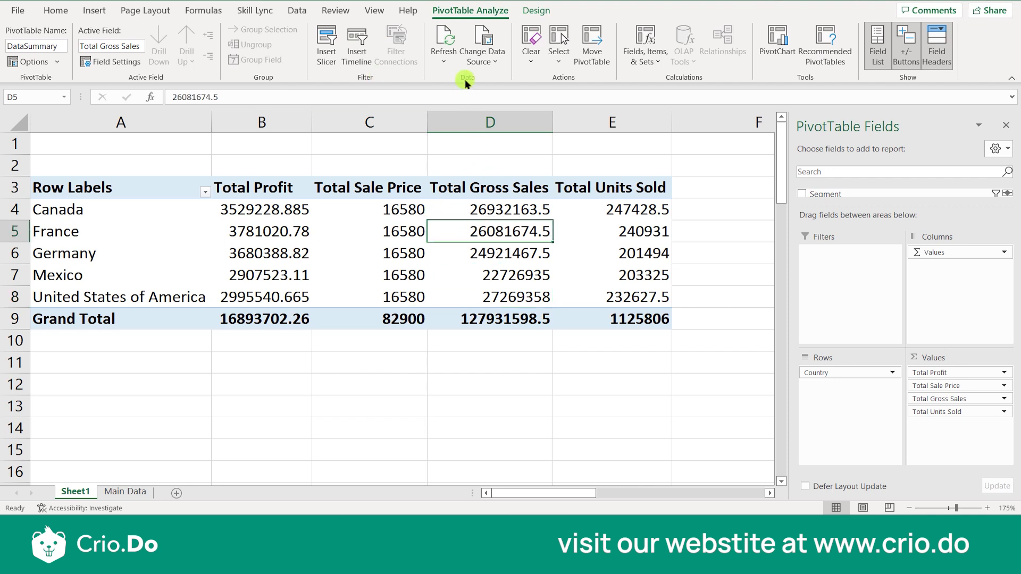
left_click(389, 247)
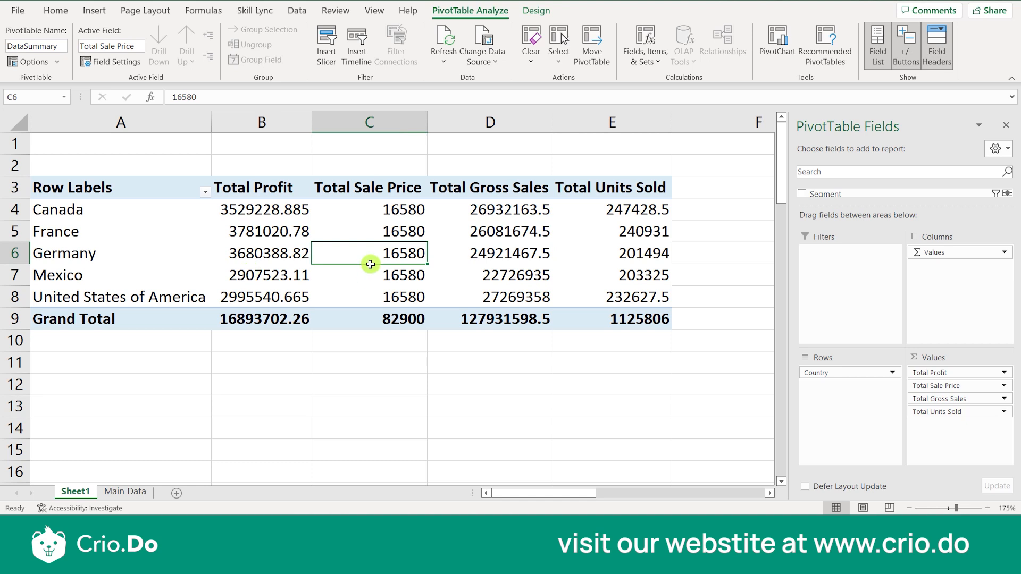
left_click(113, 490)
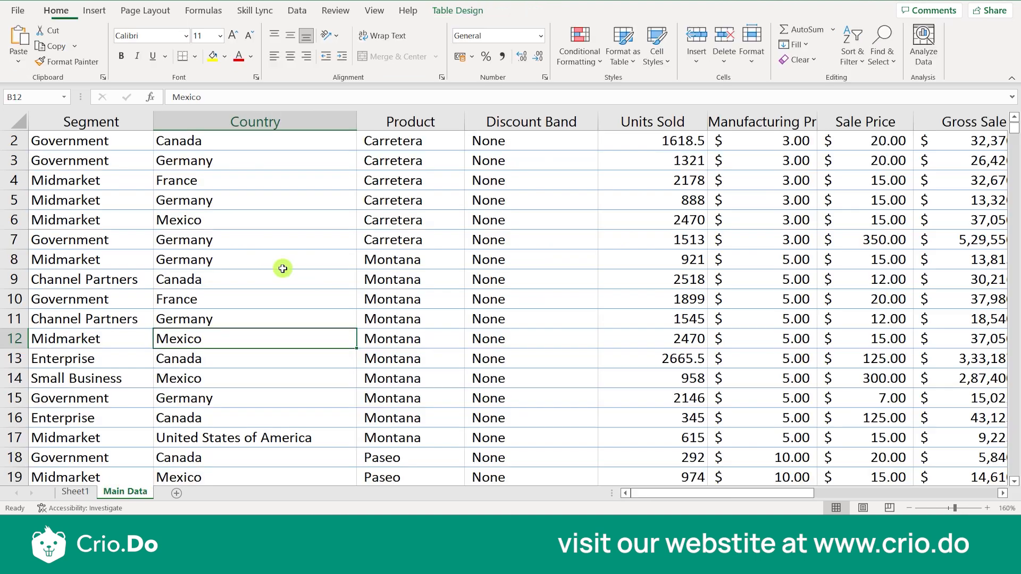
left_click(75, 491)
left_click(126, 491)
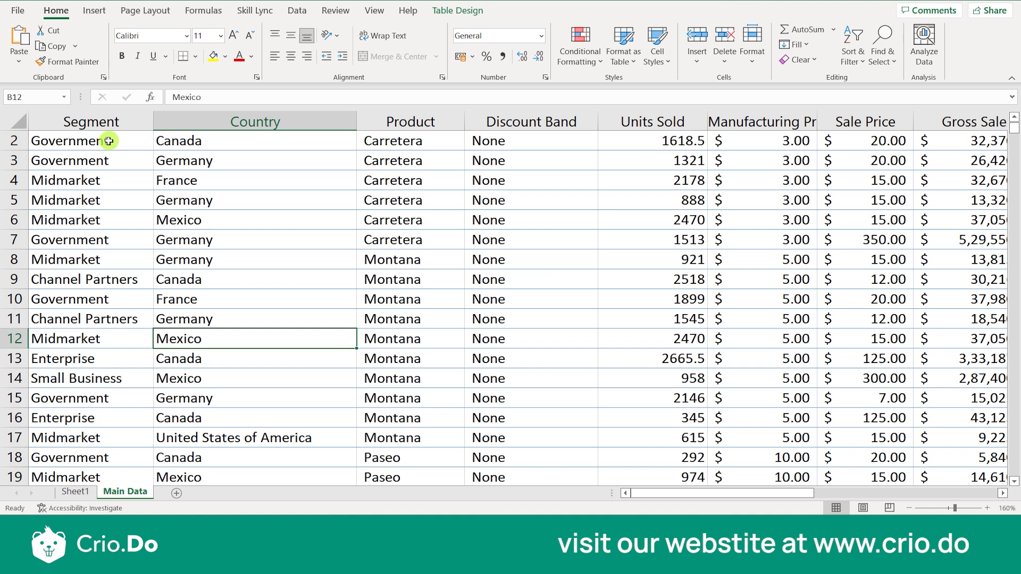
left_click(94, 10)
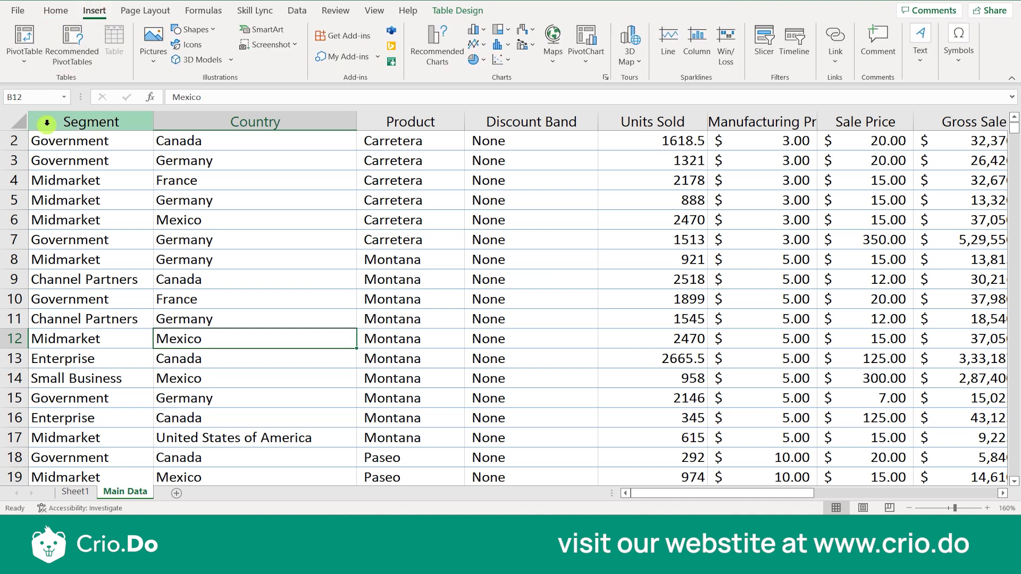
left_click(75, 491)
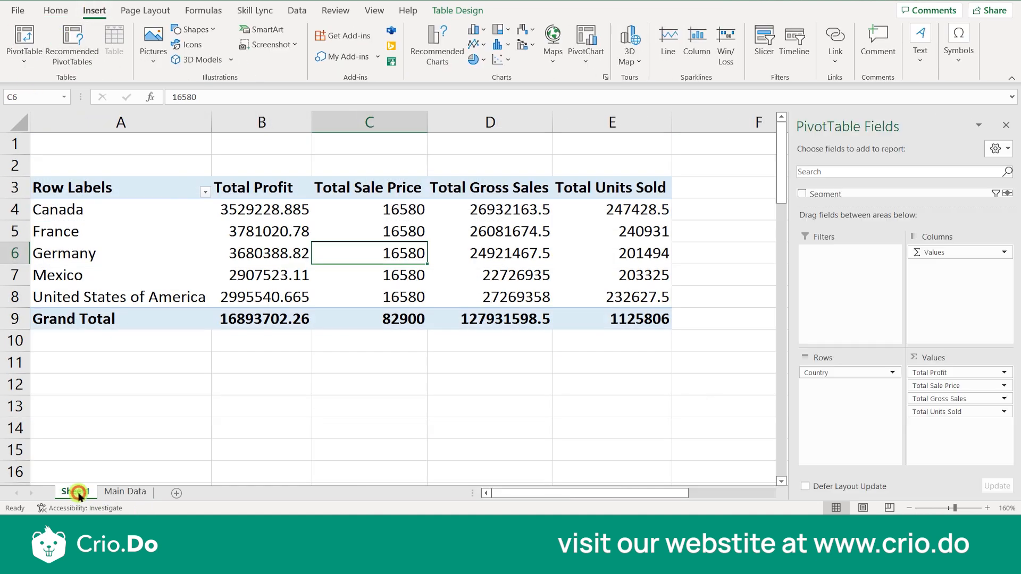
left_click(134, 491)
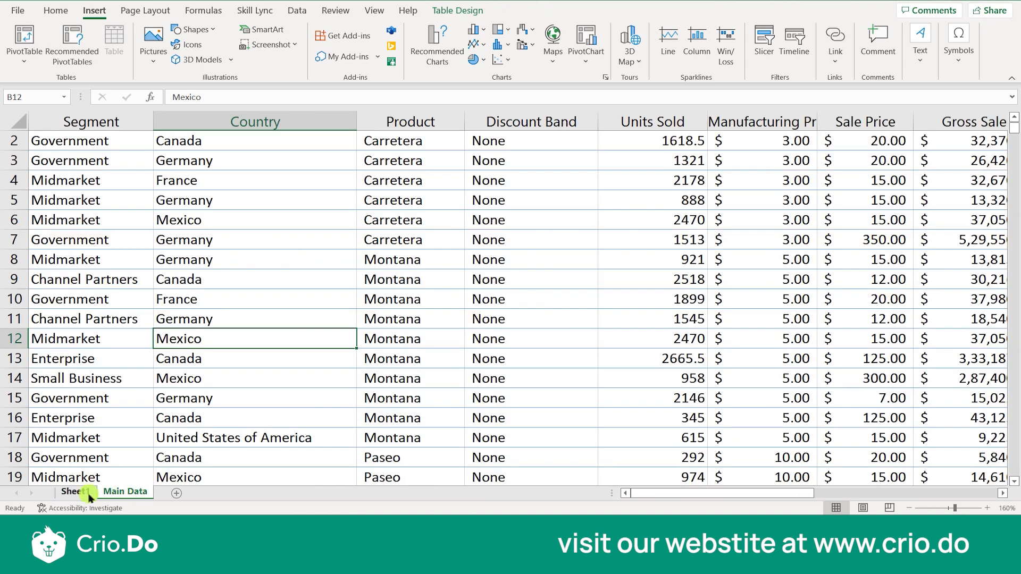
left_click(75, 490)
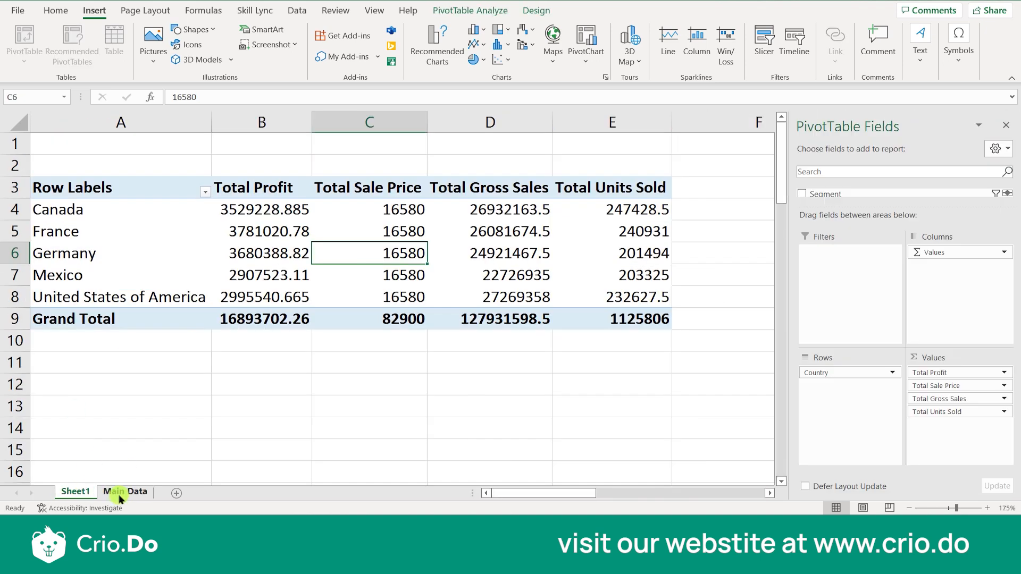
Insert an empty row 702 on the Main Data sheet, directly above the totals row.
left_click(119, 493)
scroll(127, 335, "up", 1)
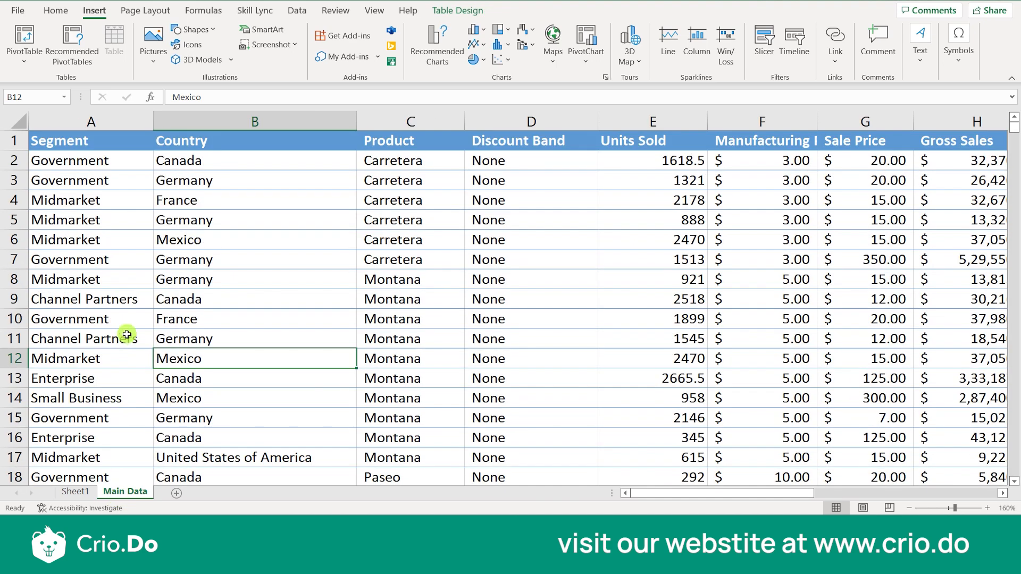
scroll(217, 274, "down", 16)
scroll(216, 275, "down", 20)
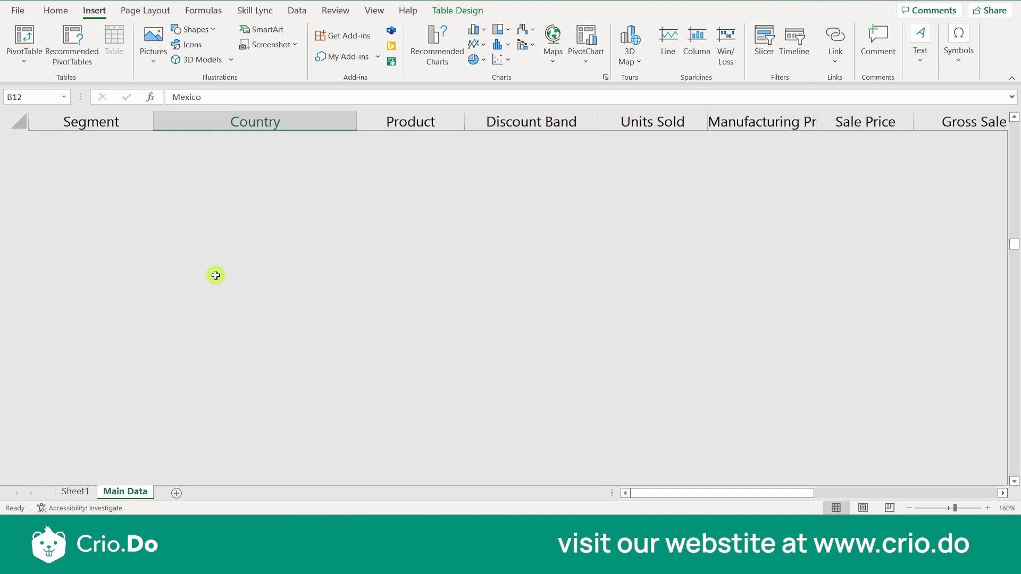
scroll(216, 275, "down", 7)
scroll(215, 275, "down", 16)
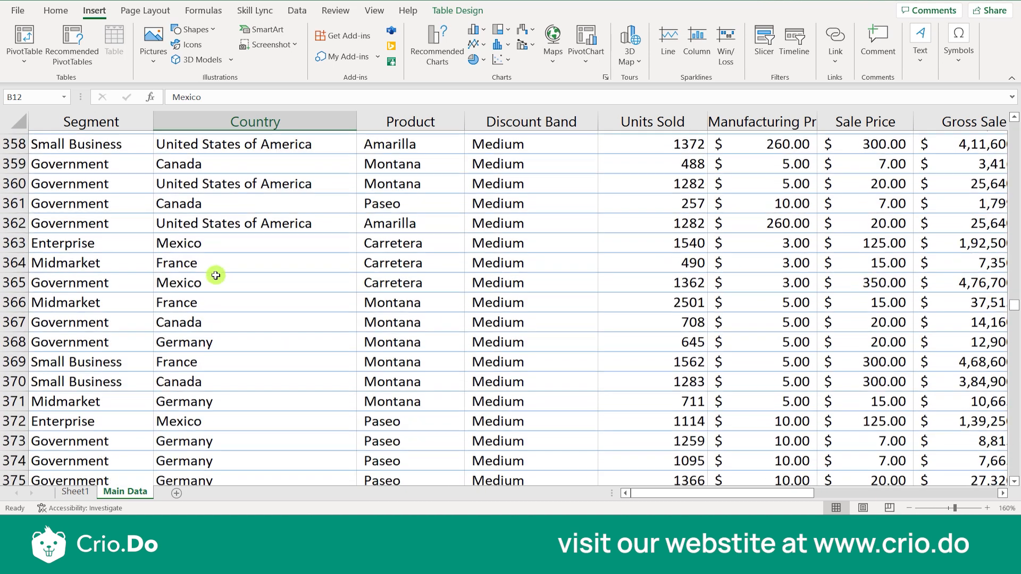
scroll(240, 336, "down", 20)
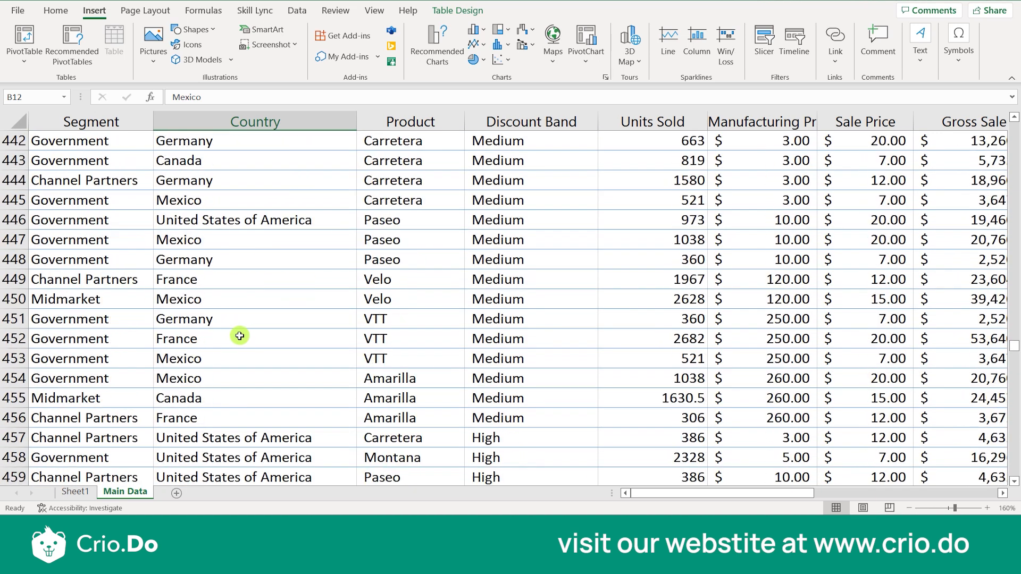
scroll(240, 335, "down", 13)
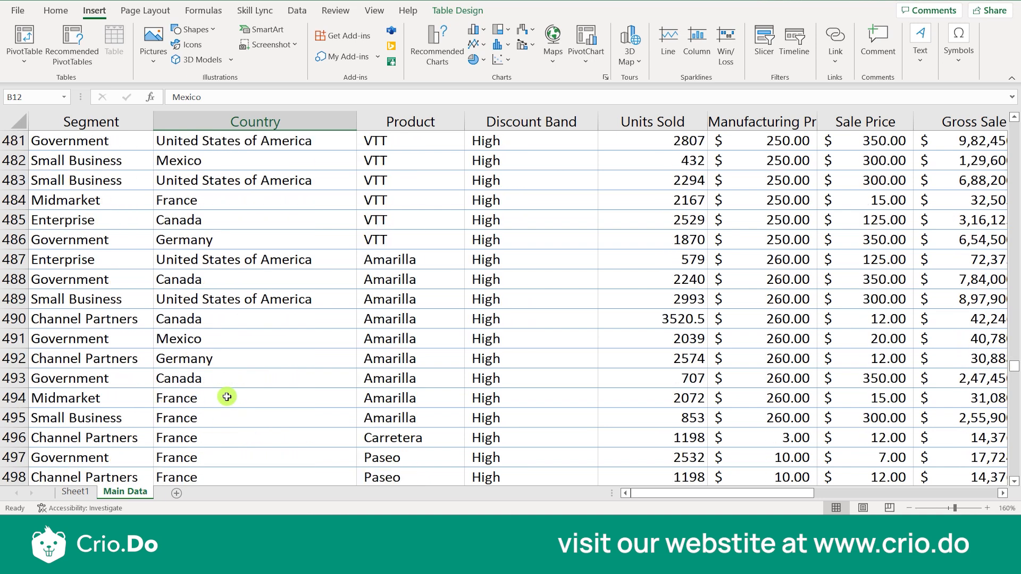
scroll(227, 397, "down", 20)
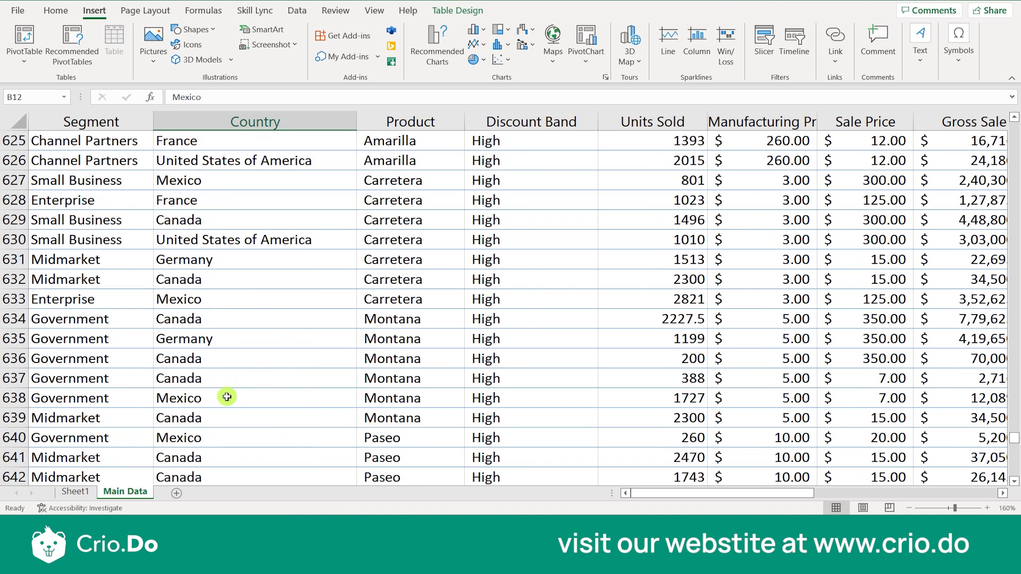
scroll(227, 398, "down", 14)
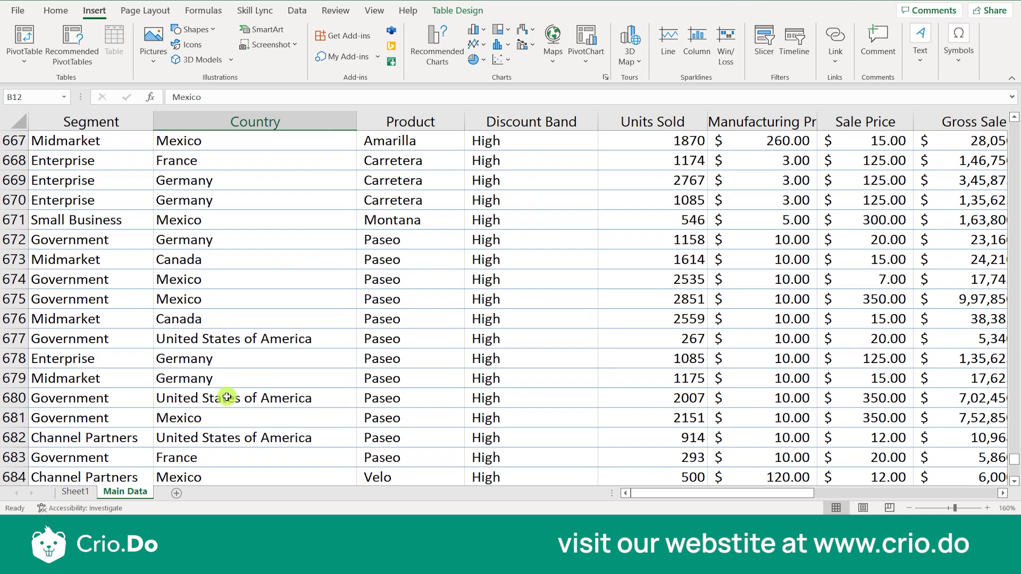
scroll(227, 398, "down", 8)
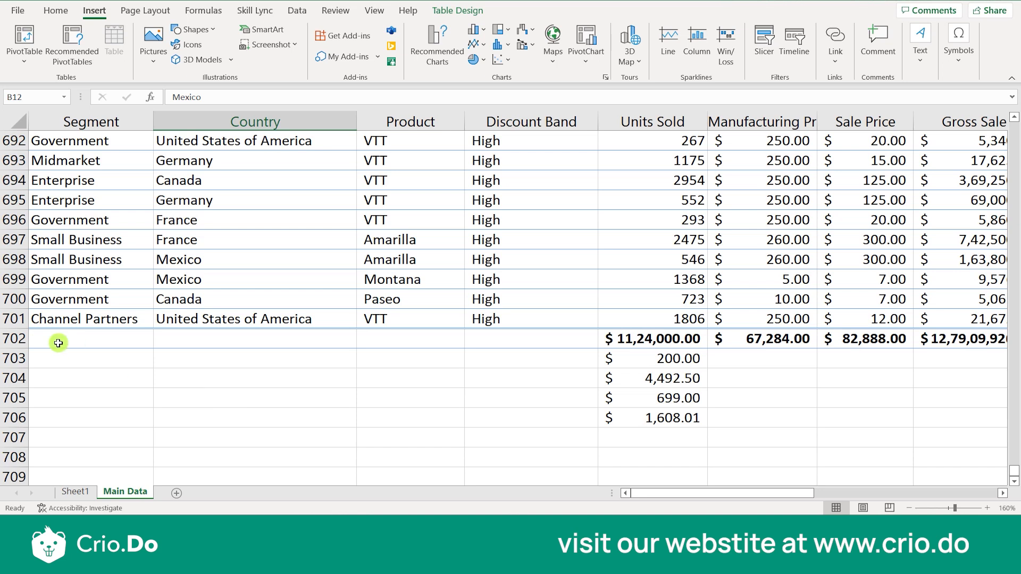
left_click(12, 341)
right_click(11, 340)
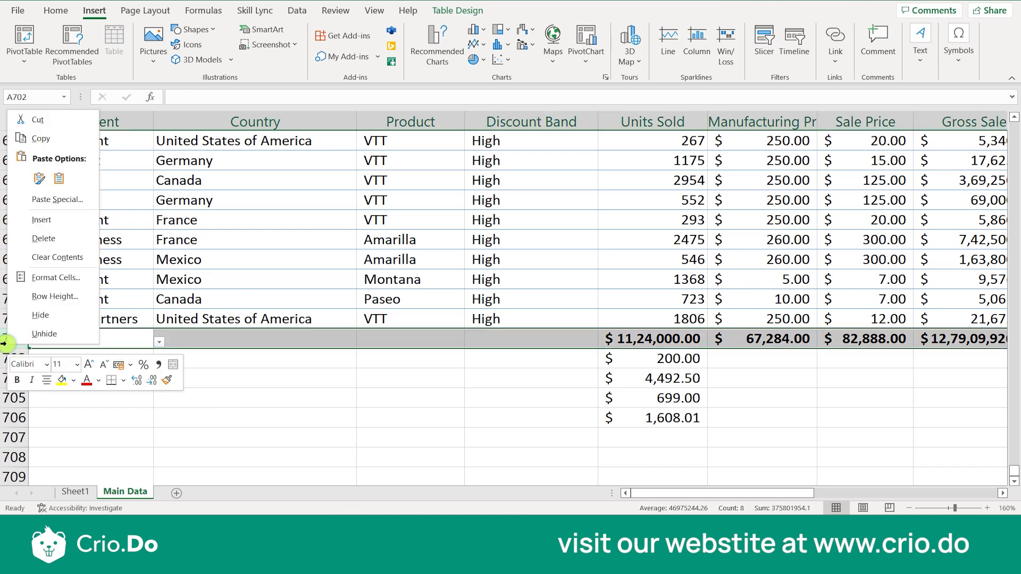
left_click(48, 221)
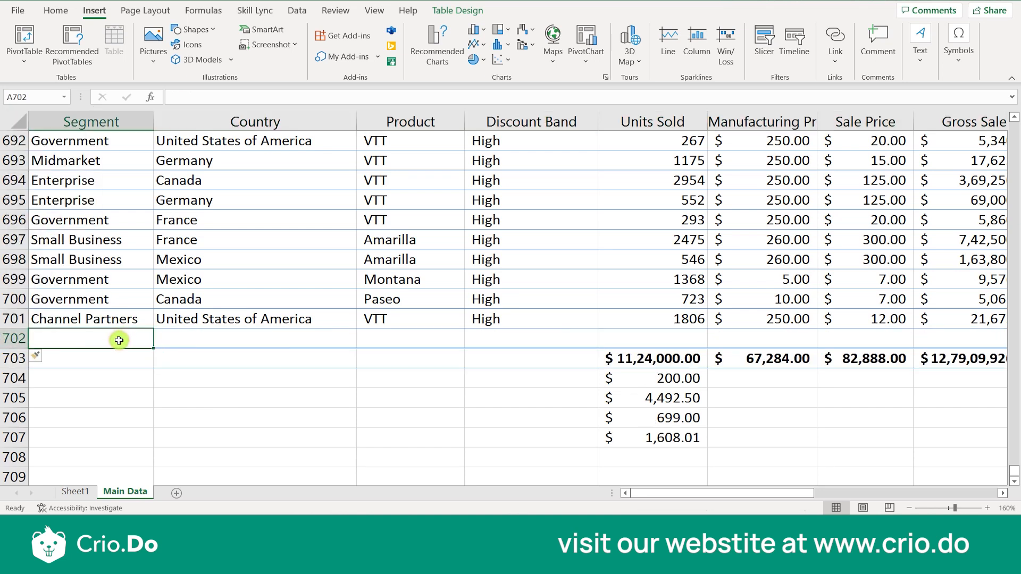
Copy the record in row 701 into the empty row 702 and set the new record's country to India.
left_click(13, 317)
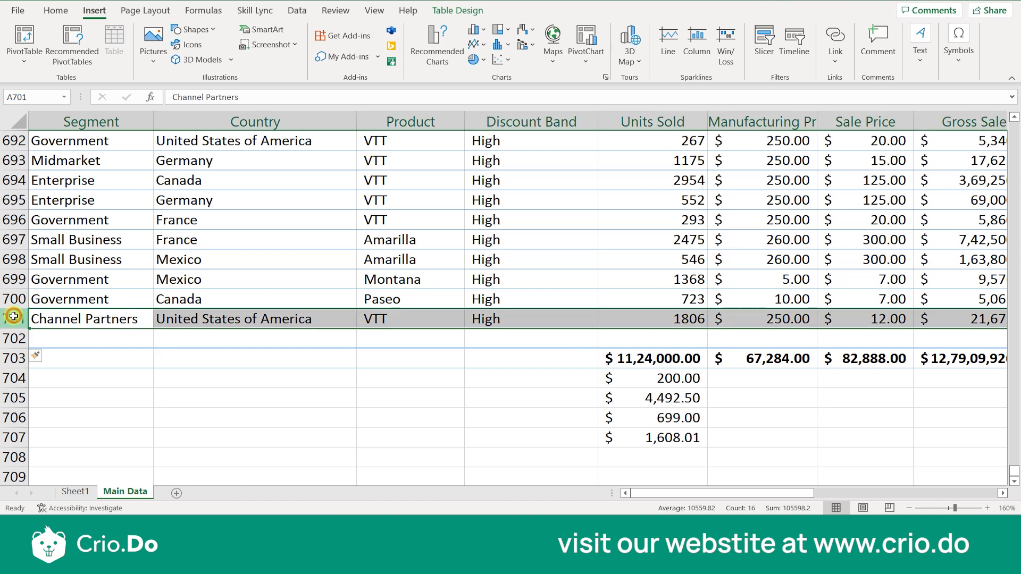
key("ctrl+c")
left_click(13, 339)
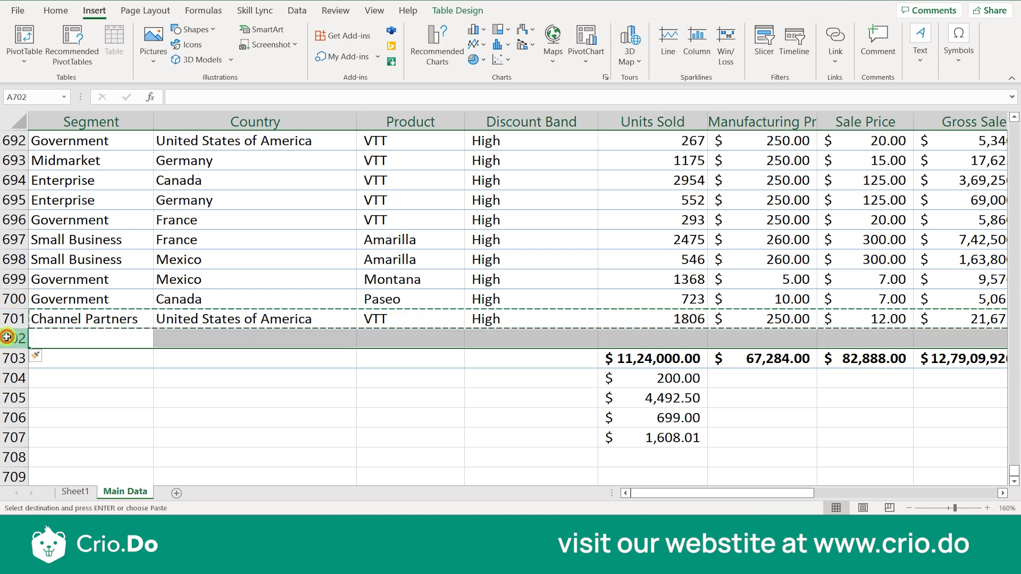
key("ctrl+v")
left_click(169, 338)
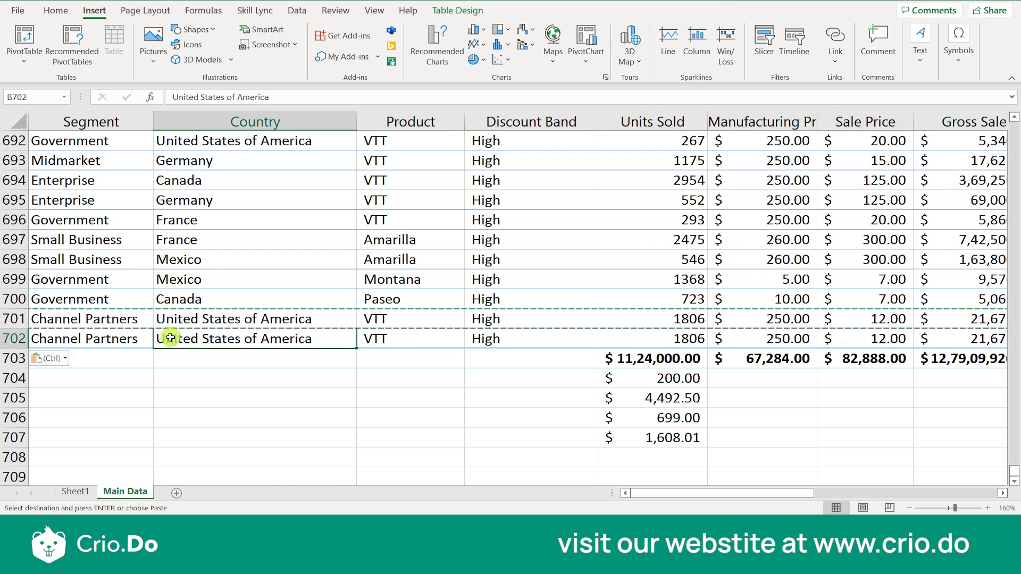
type("Indian")
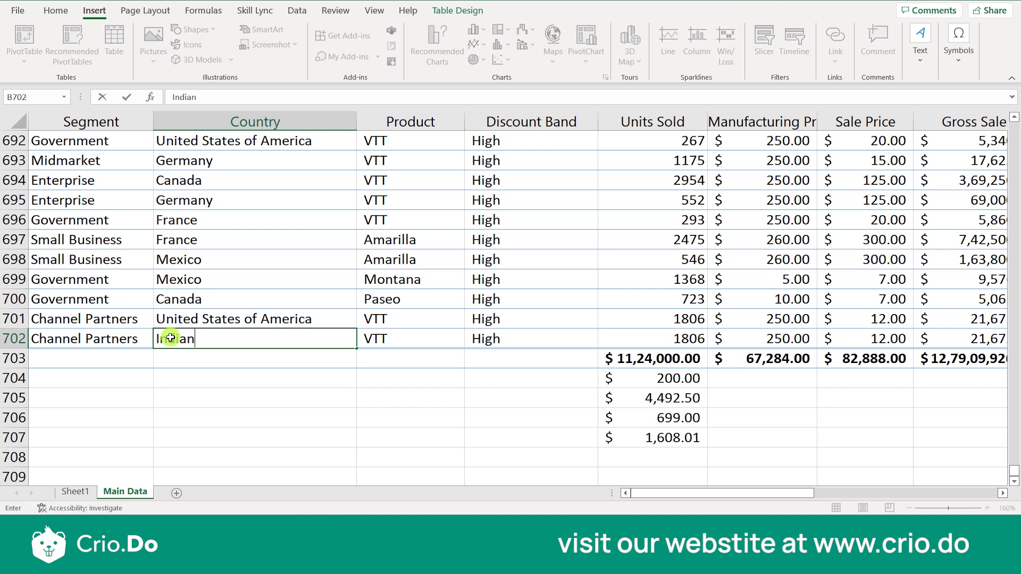
key("BackSpace")
key("Return")
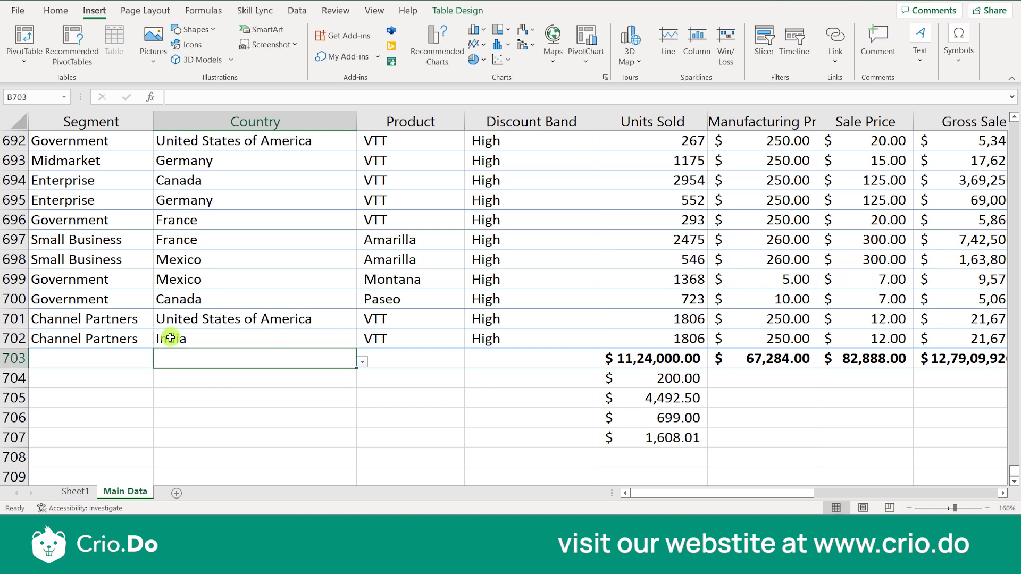
Refresh the pivot table on Sheet1 with the updated source data.
left_click(87, 491)
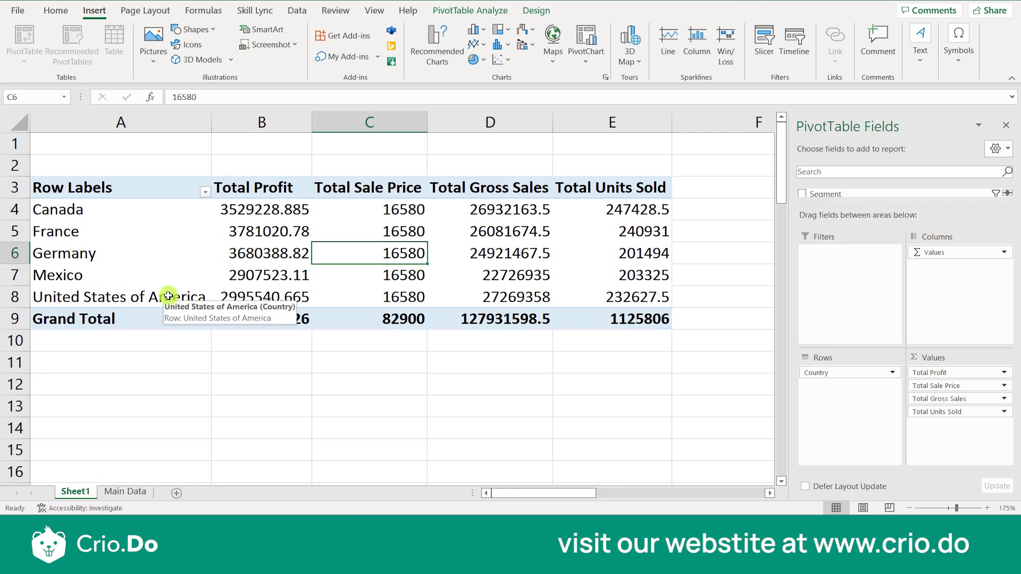
left_click(303, 230)
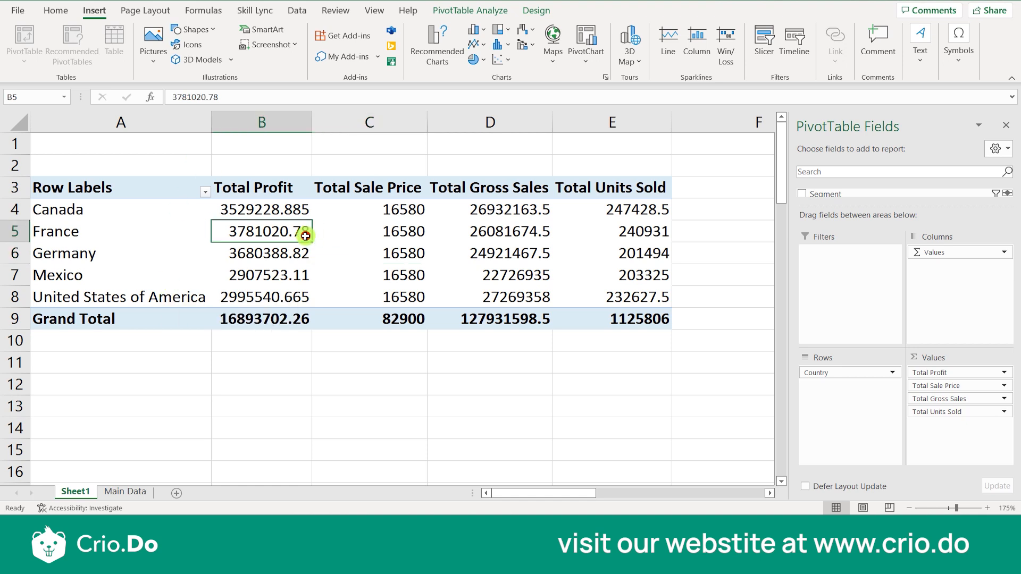
left_click(440, 11)
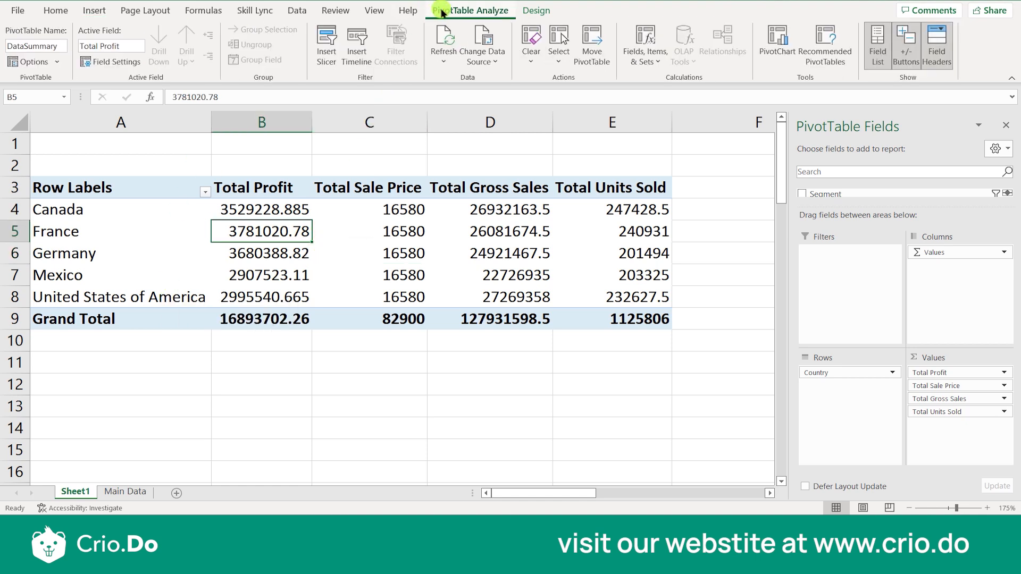
left_click(444, 39)
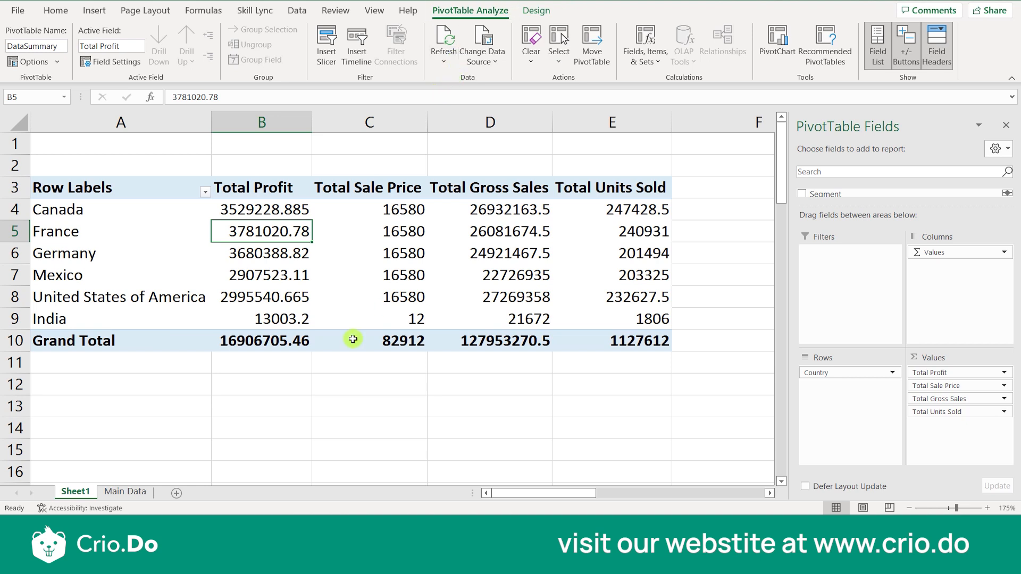
Check the Main Data records and the table range used as the pivot table's data source, leaving the source as it is.
left_click(126, 492)
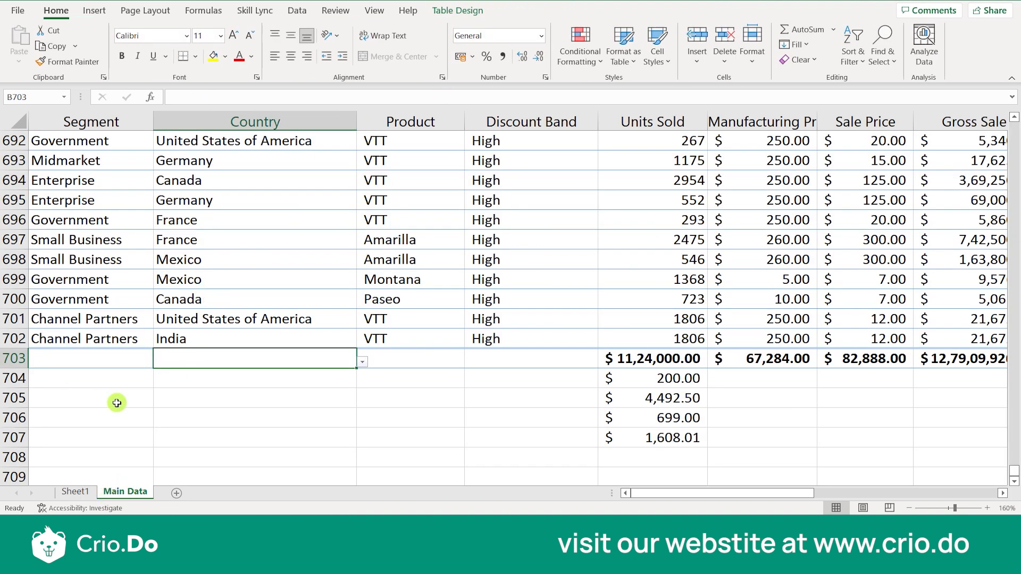
left_click(79, 491)
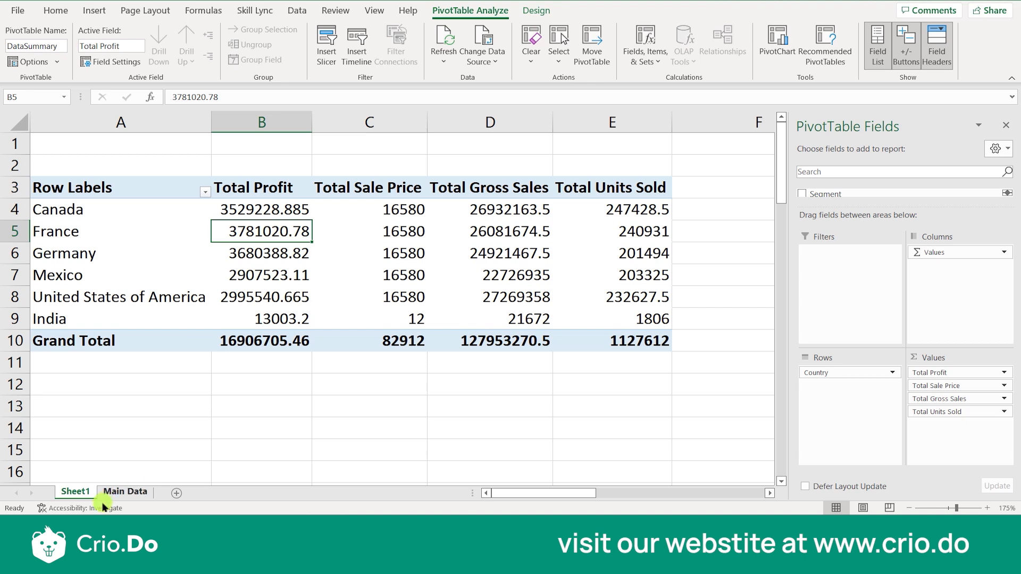
left_click(498, 53)
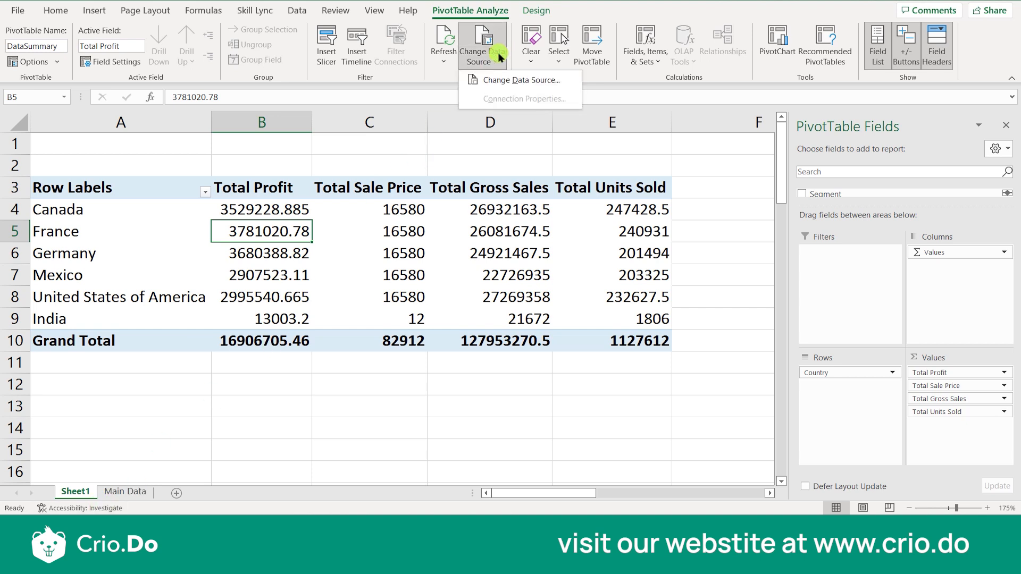
left_click(509, 81)
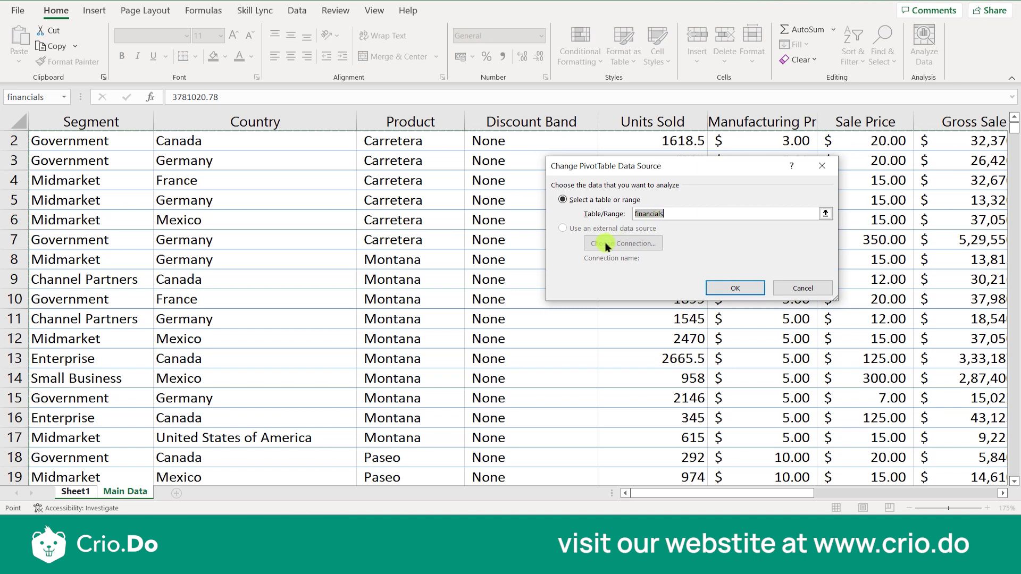
left_click(802, 290)
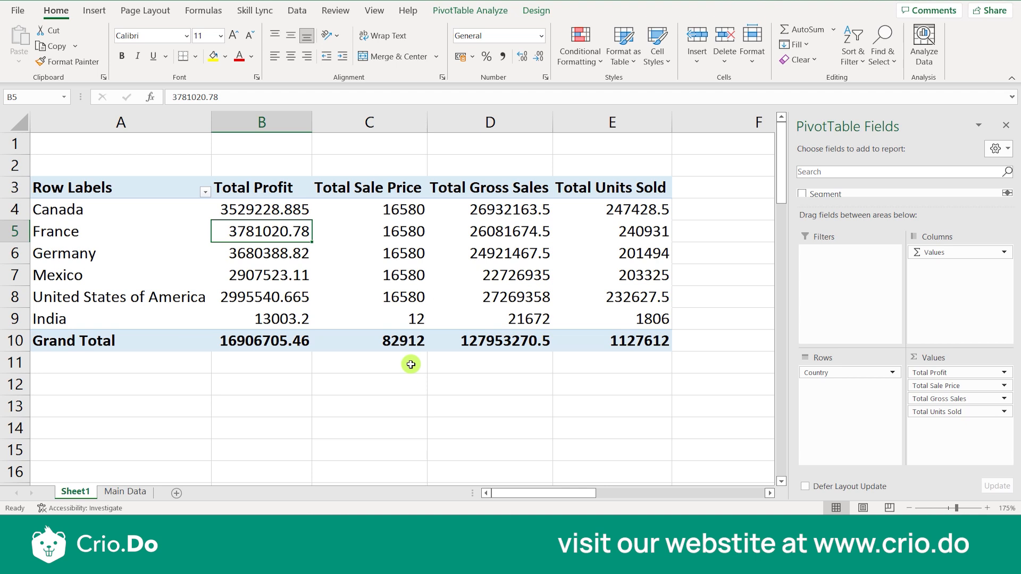
View the value field settings of the Total Sale Price field and leave them as they are.
left_click(421, 270)
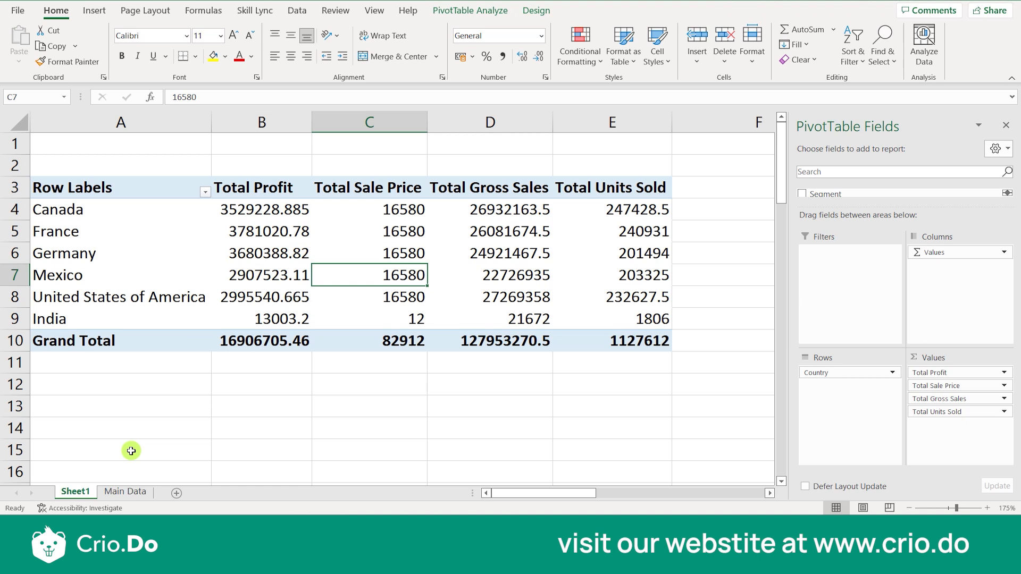
left_click(460, 12)
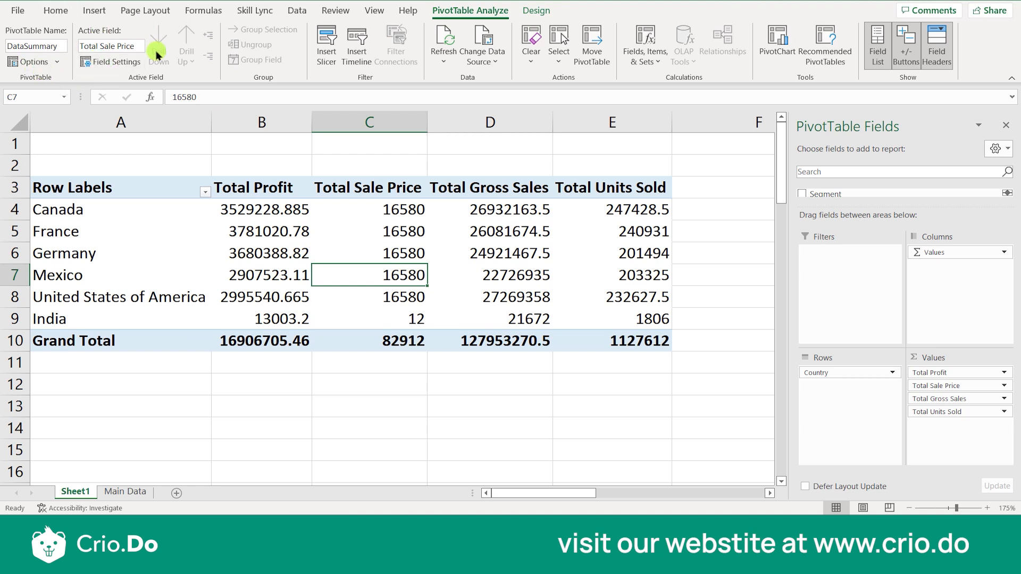
left_click(134, 60)
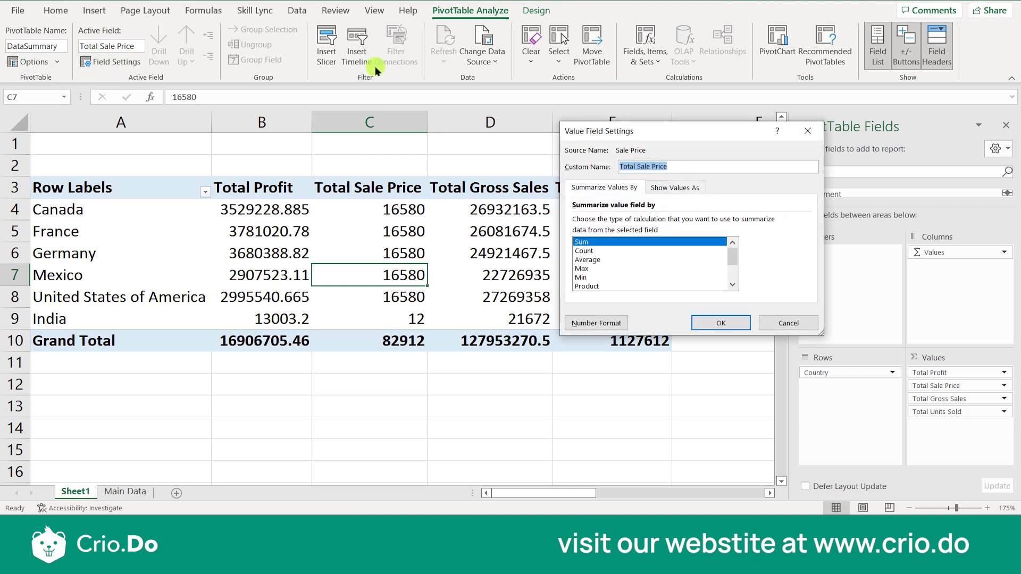
left_click(809, 132)
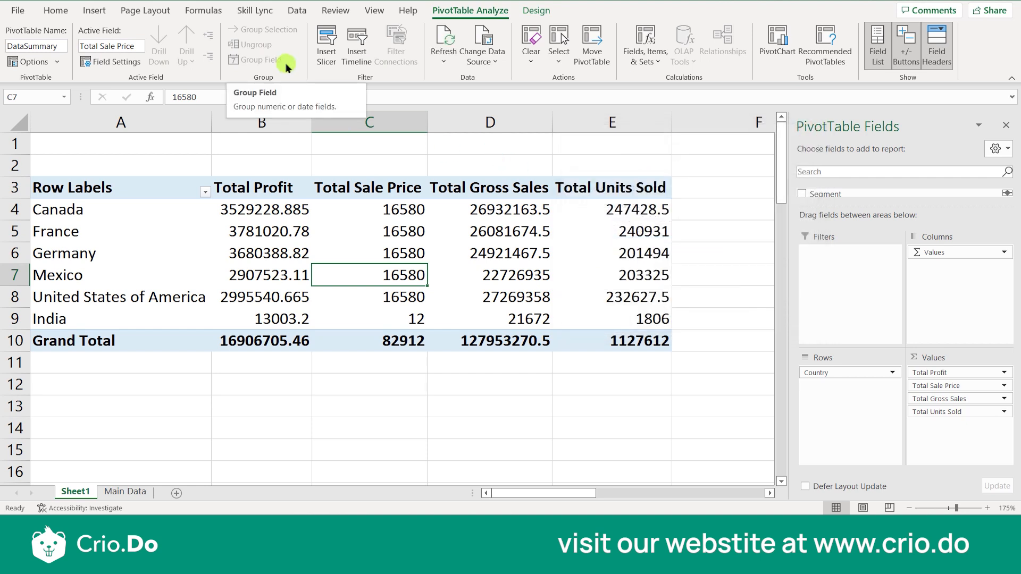
Check the filter options of the pivot table's row labels and clear all filters from the pivot table.
left_click(109, 243)
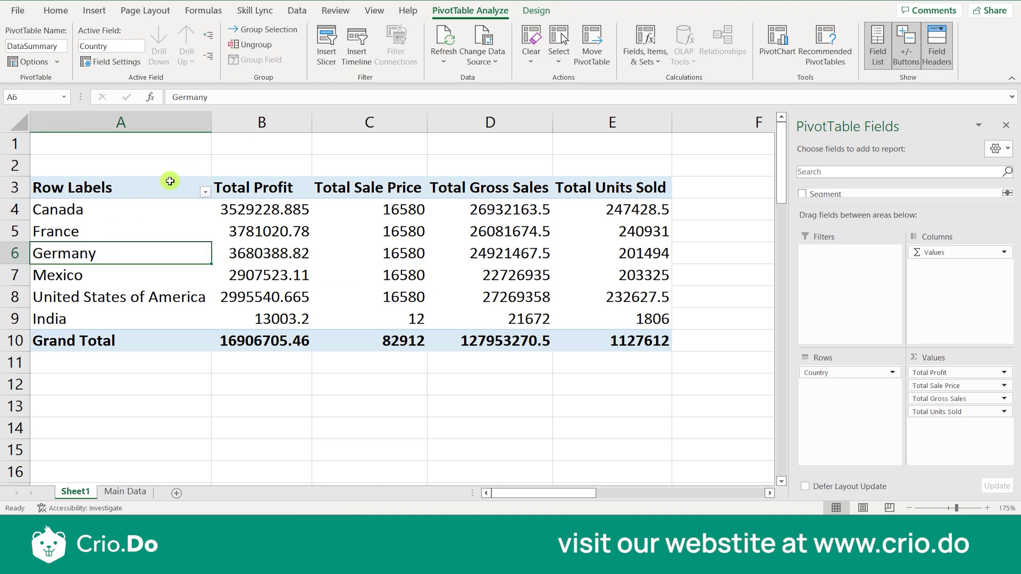
left_click(206, 192)
left_click(292, 235)
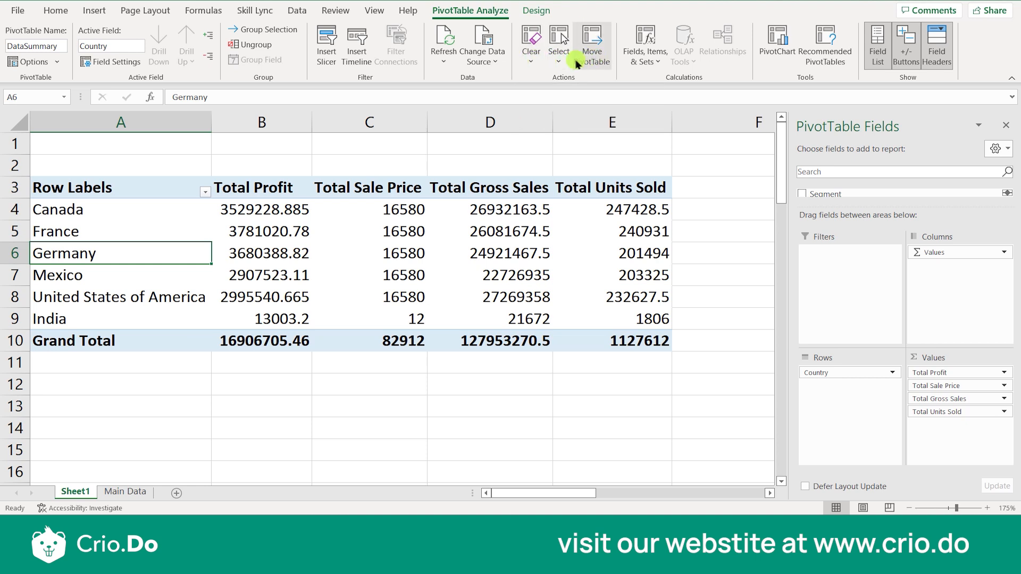
left_click(537, 59)
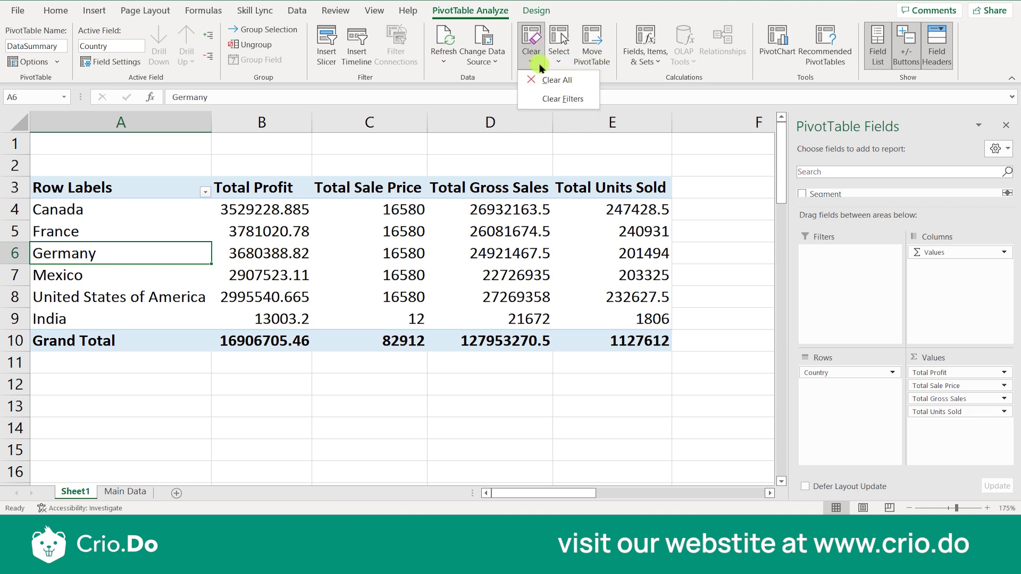
left_click(559, 99)
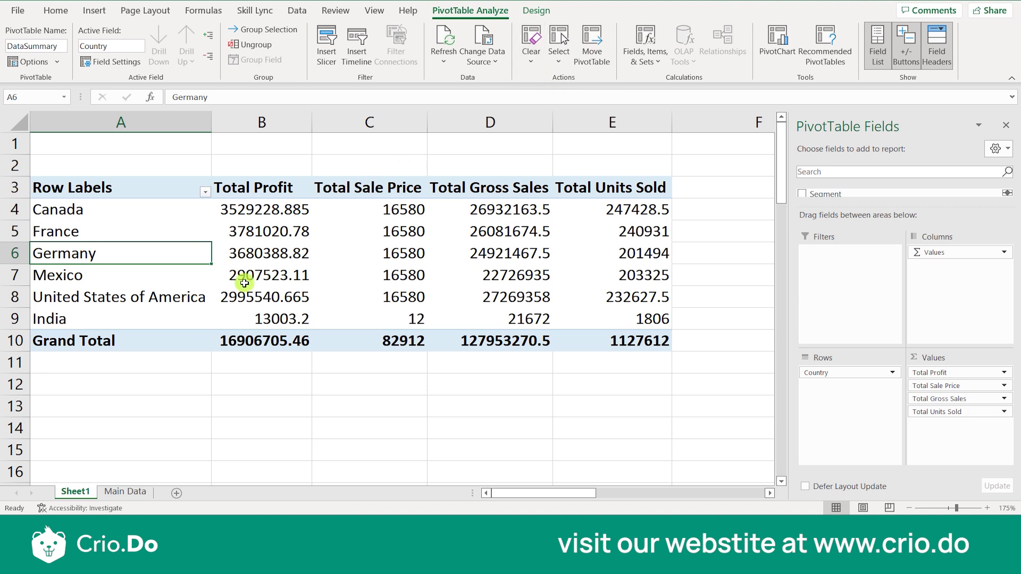
Clear all fields, formatting and filters from the pivot table and undo the clearing.
left_click(532, 59)
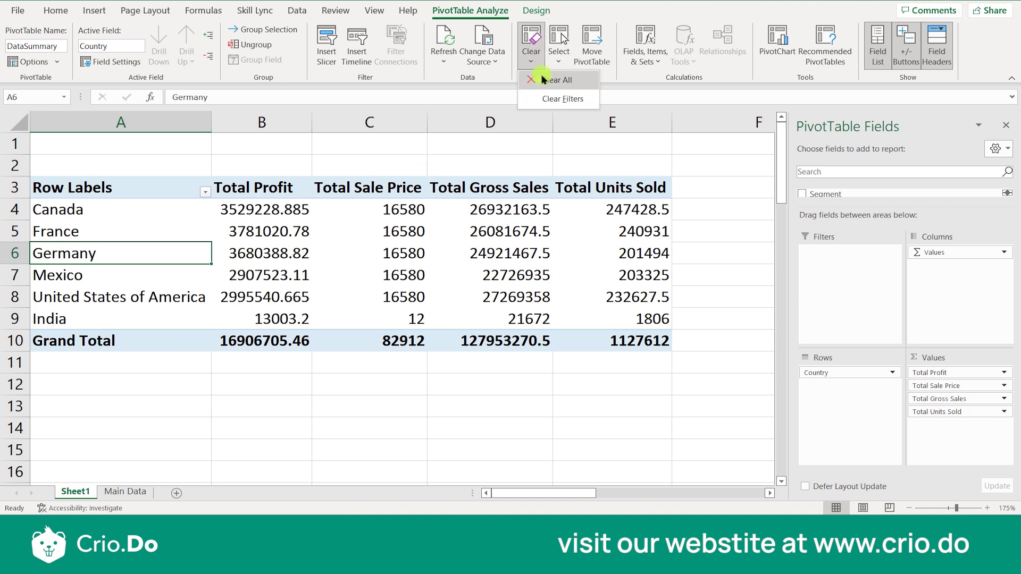
left_click(545, 84)
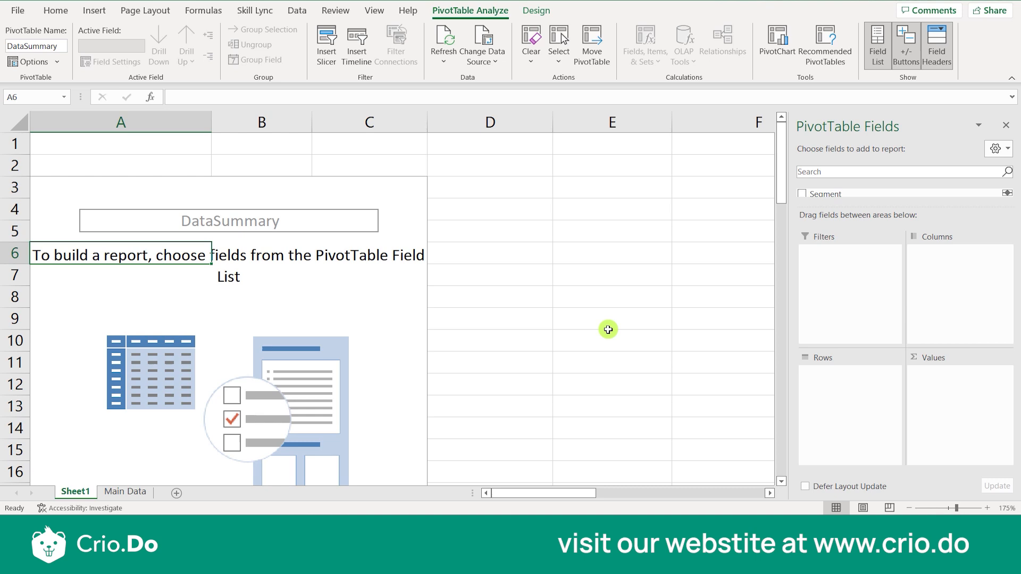
key("ctrl+z")
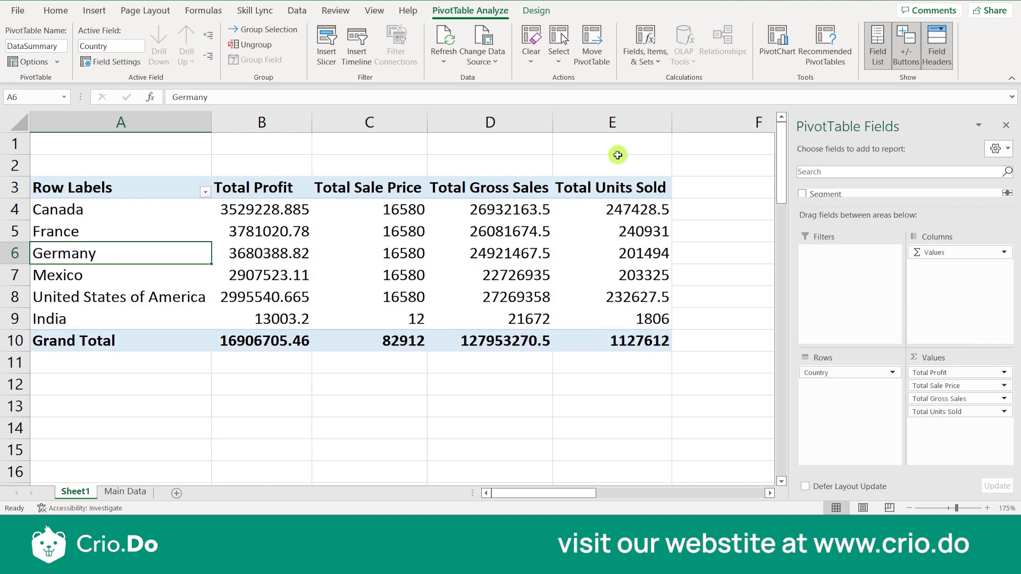
left_click(533, 66)
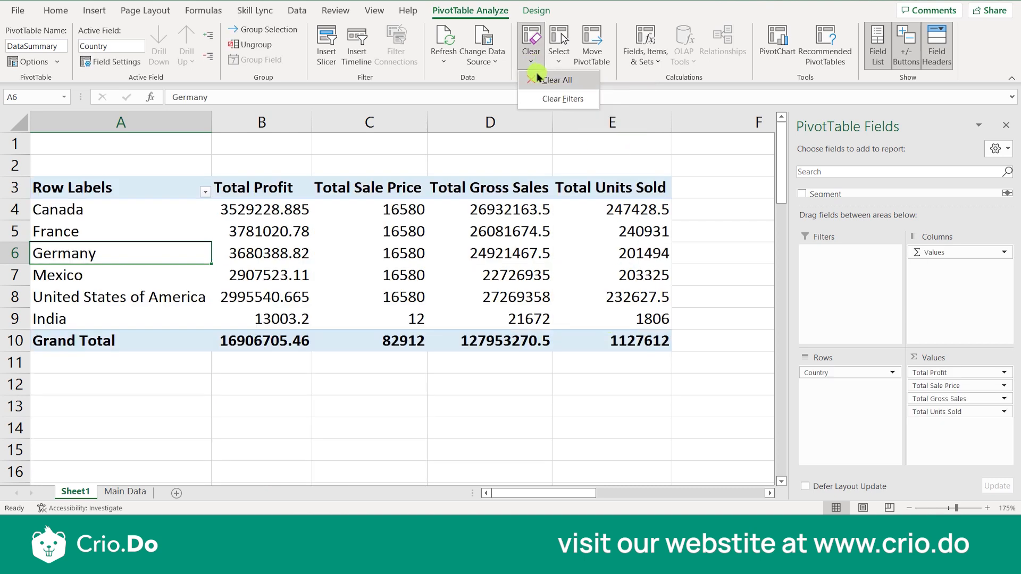
left_click(508, 162)
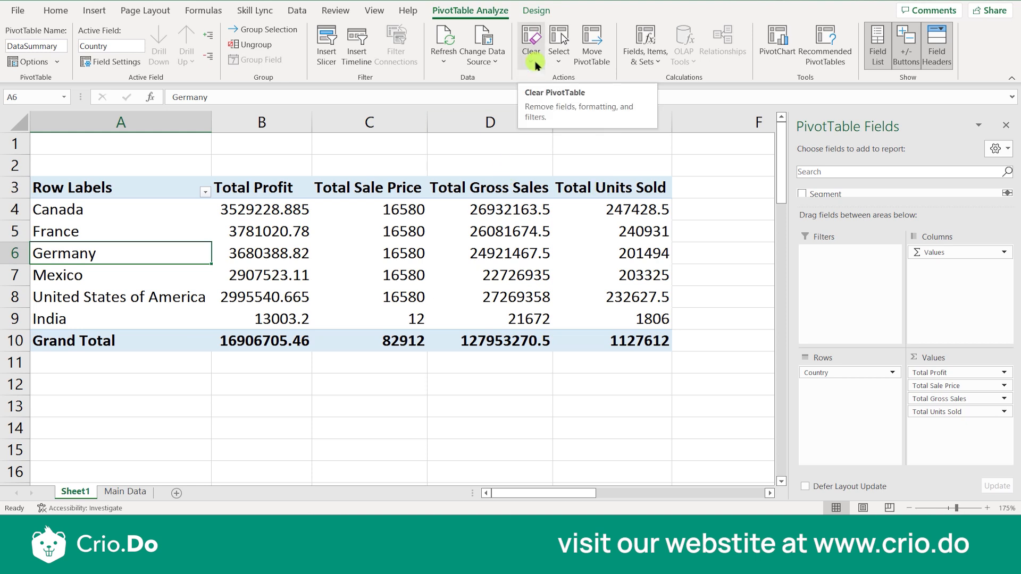
left_click(533, 62)
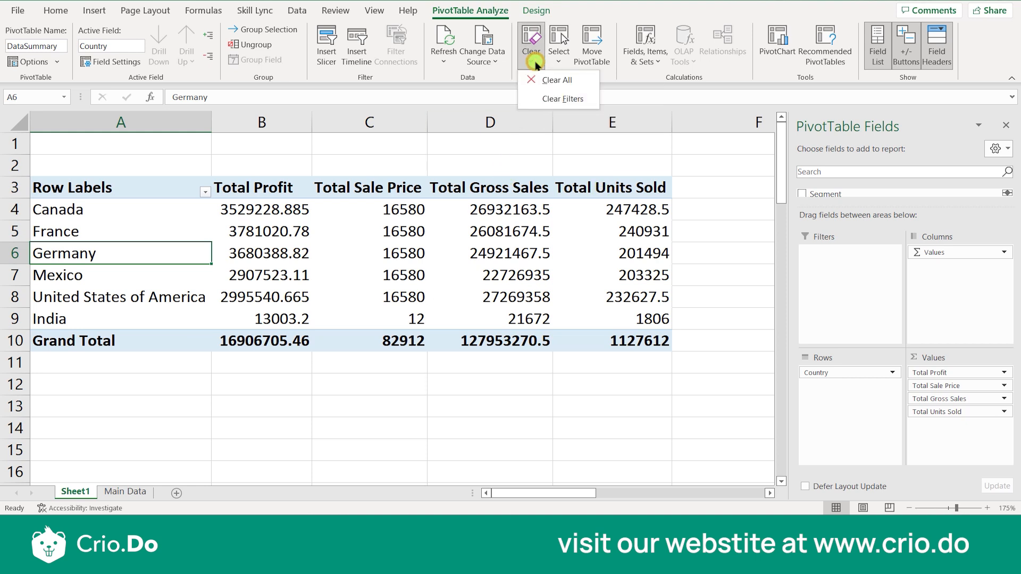
left_click(413, 278)
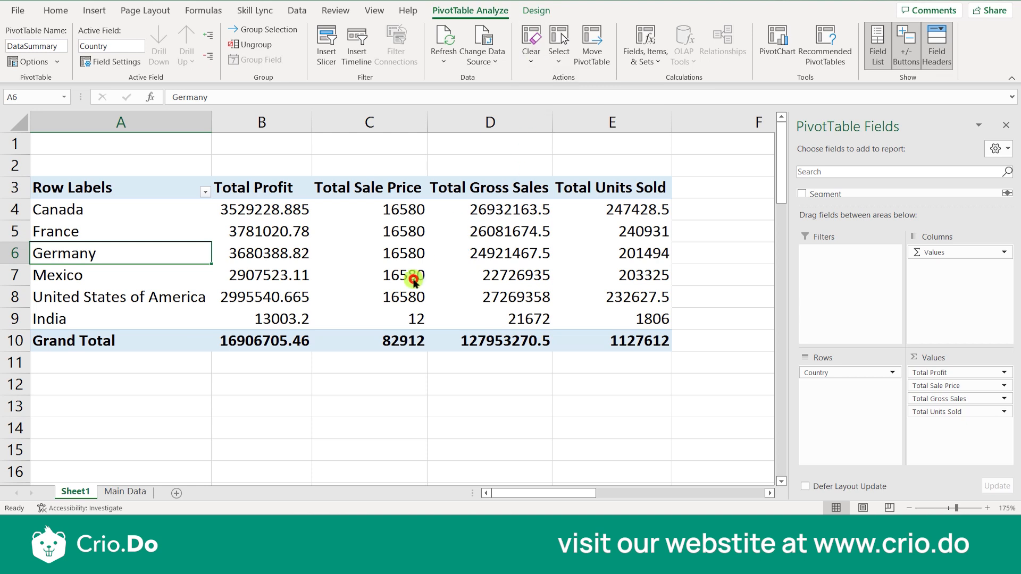
Select the entire pivot table on Sheet1 with the pivot table's Select command.
left_click(553, 62)
left_click(524, 170)
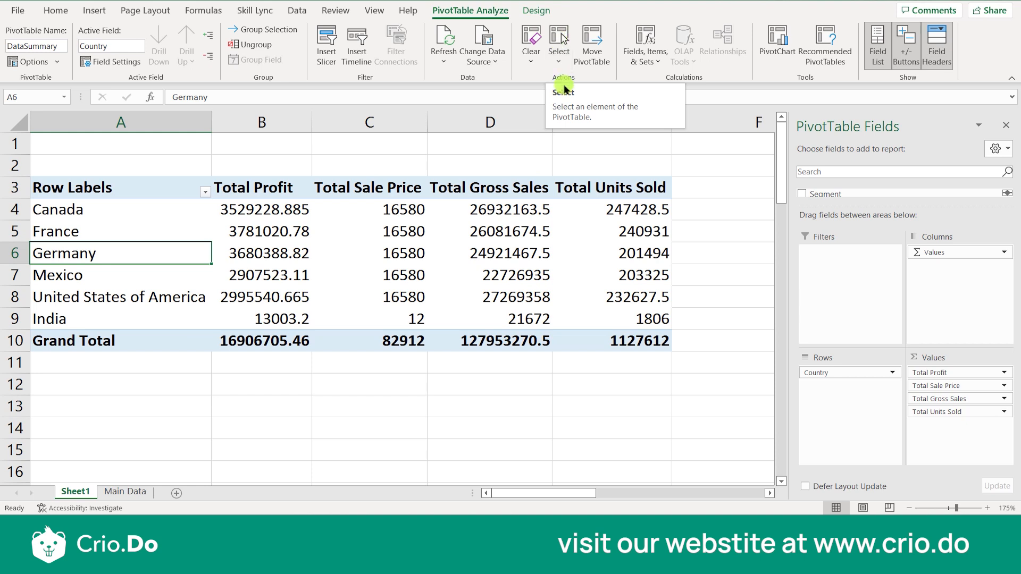
left_click(562, 62)
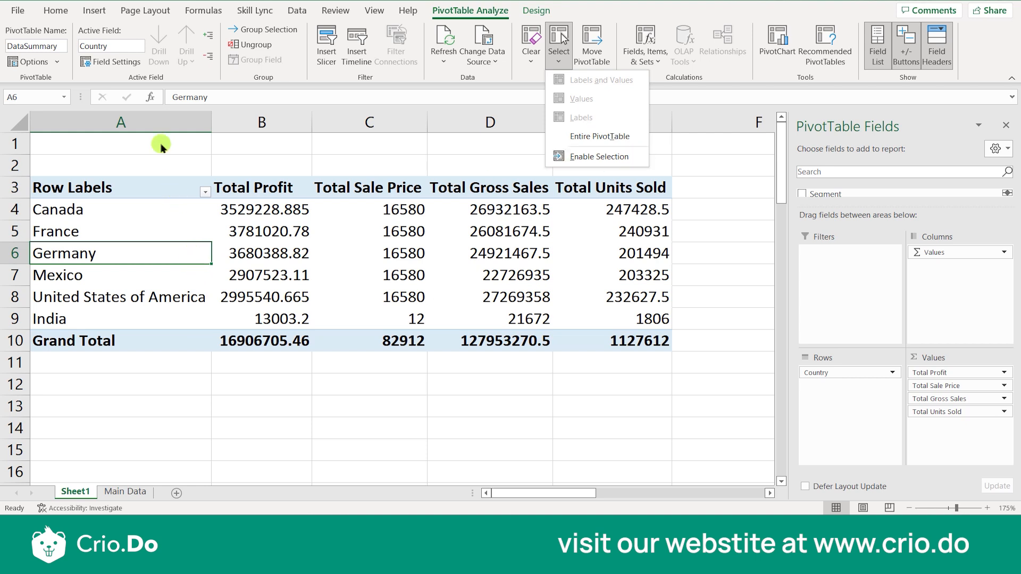
left_click(600, 136)
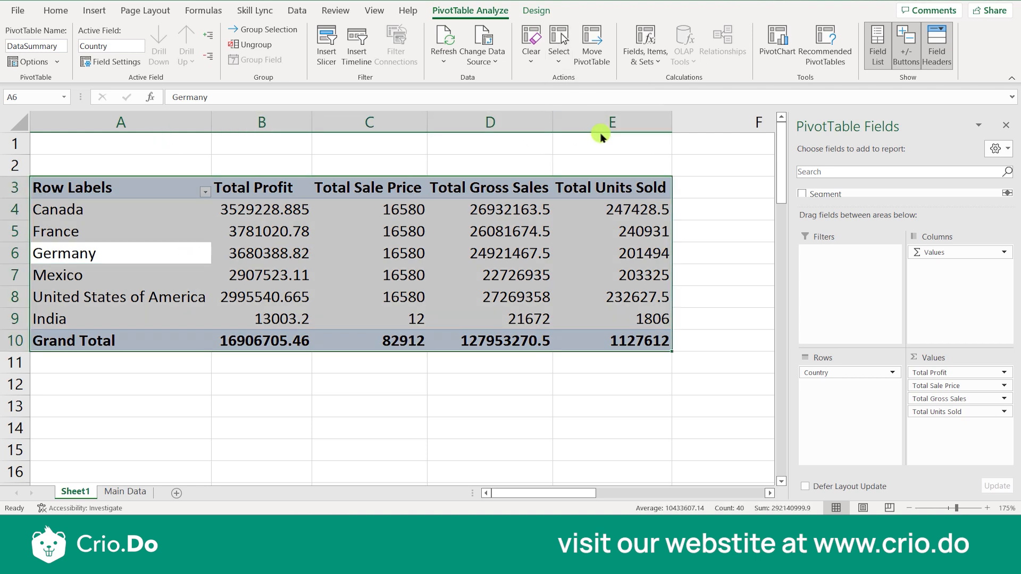
Select the pivot table's labels and values together, followed by its values alone.
left_click(560, 59)
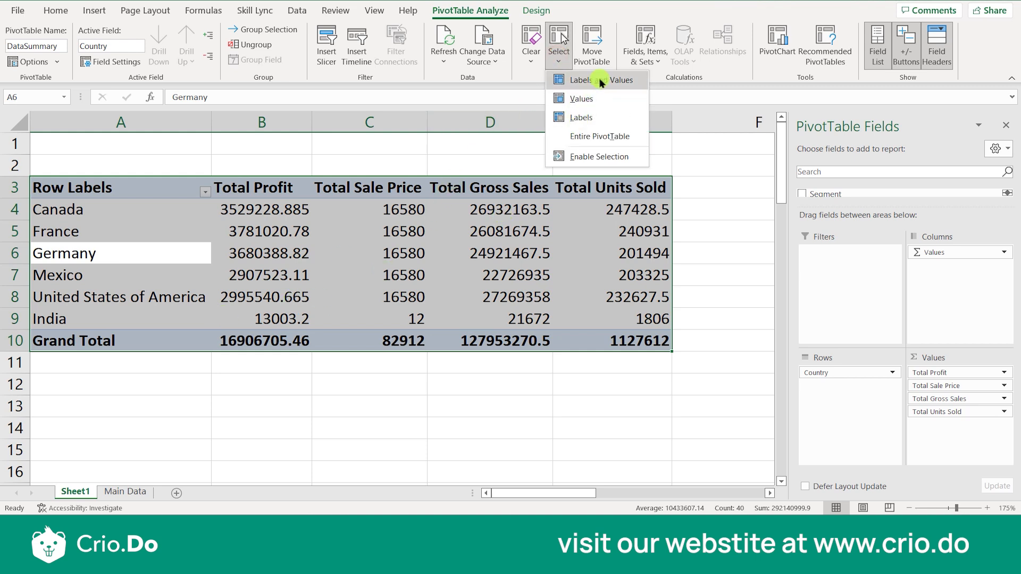
left_click(600, 80)
left_click(555, 66)
left_click(580, 98)
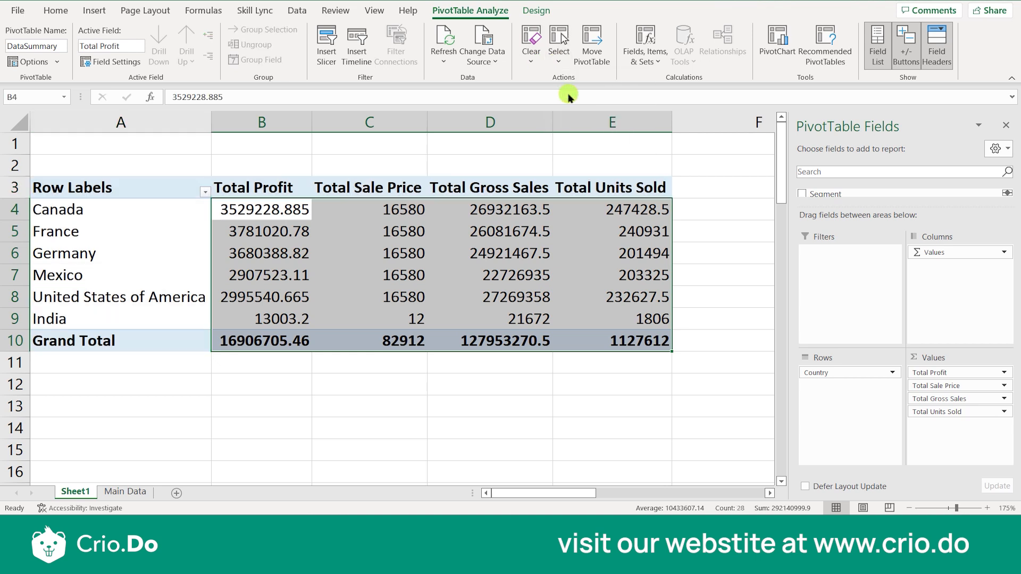
Select only the pivot table's labels, followed by the entire pivot table.
left_click(566, 65)
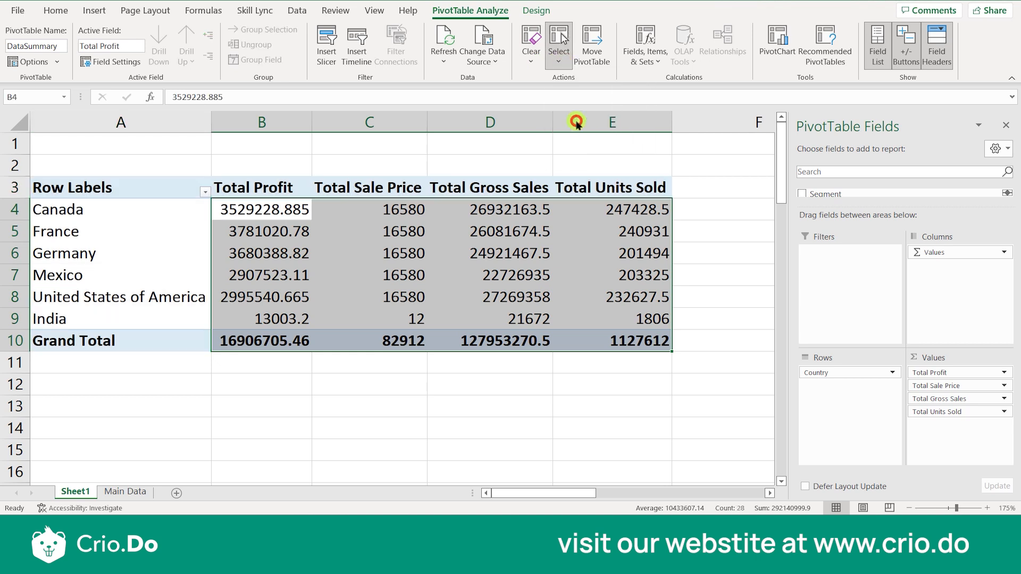
left_click(576, 121)
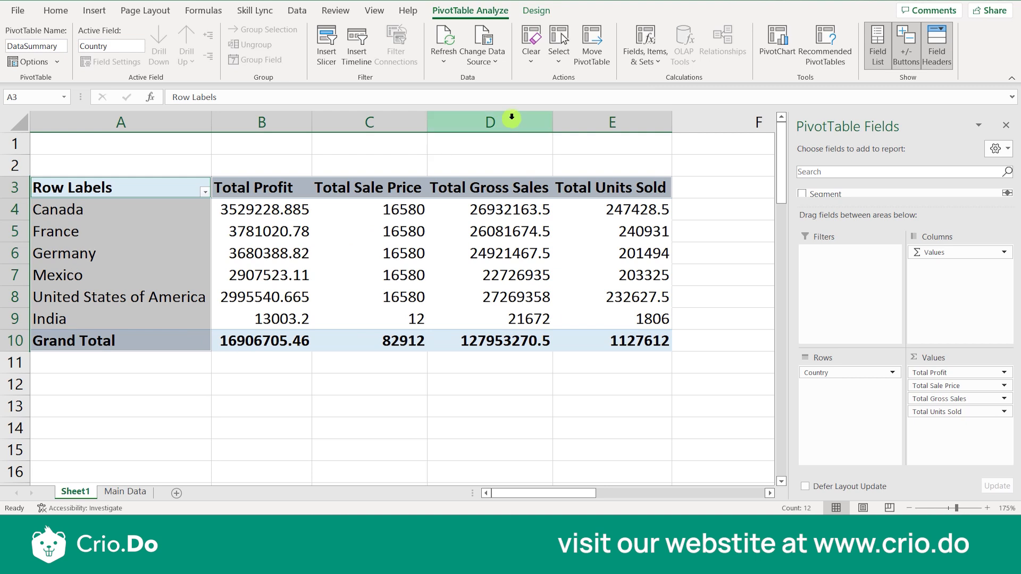
left_click(563, 65)
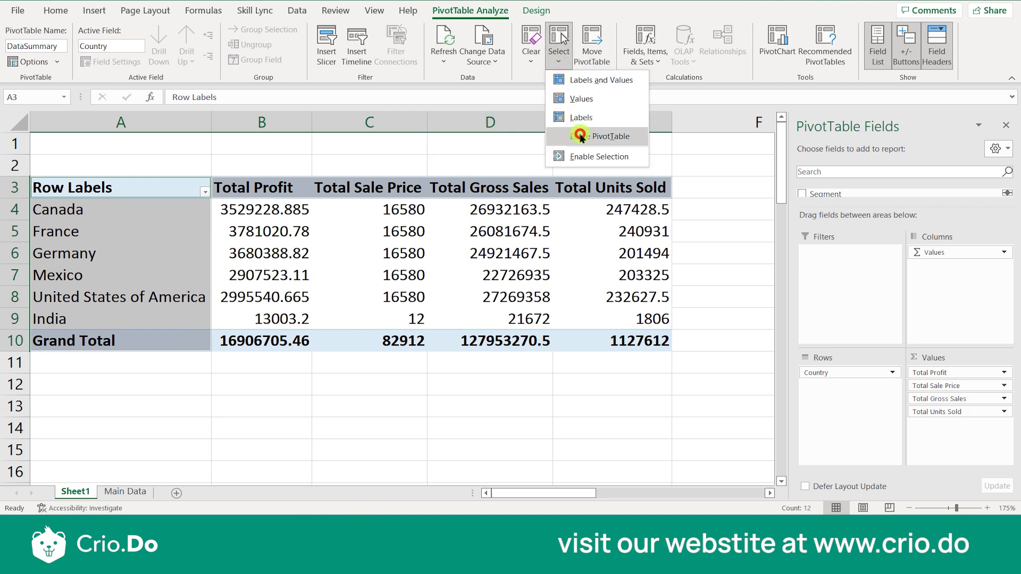
left_click(581, 137)
Reselect the pivot table's labels and values together and narrow the selection to the values alone.
left_click(550, 62)
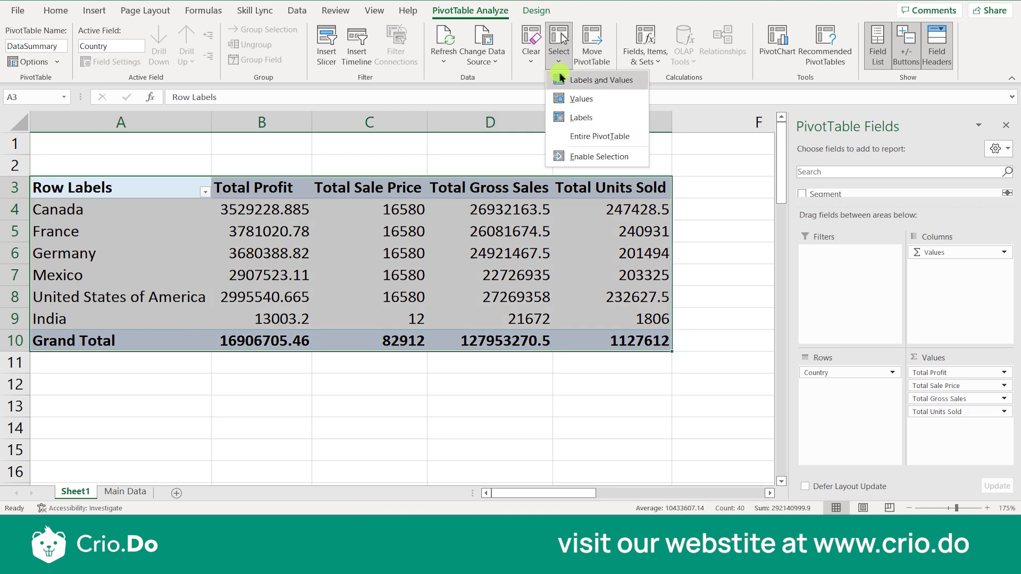
left_click(560, 75)
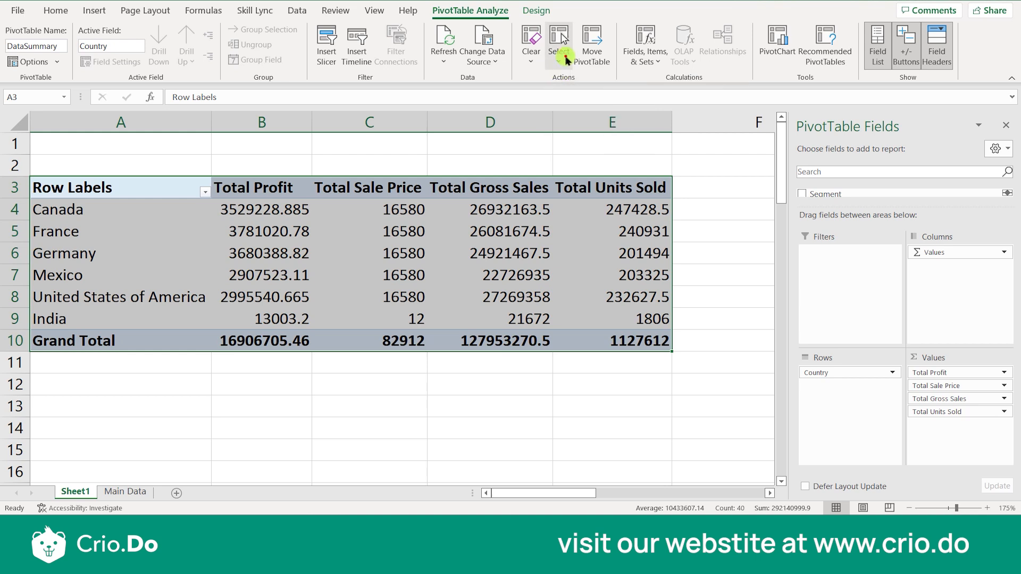
left_click(565, 55)
left_click(578, 101)
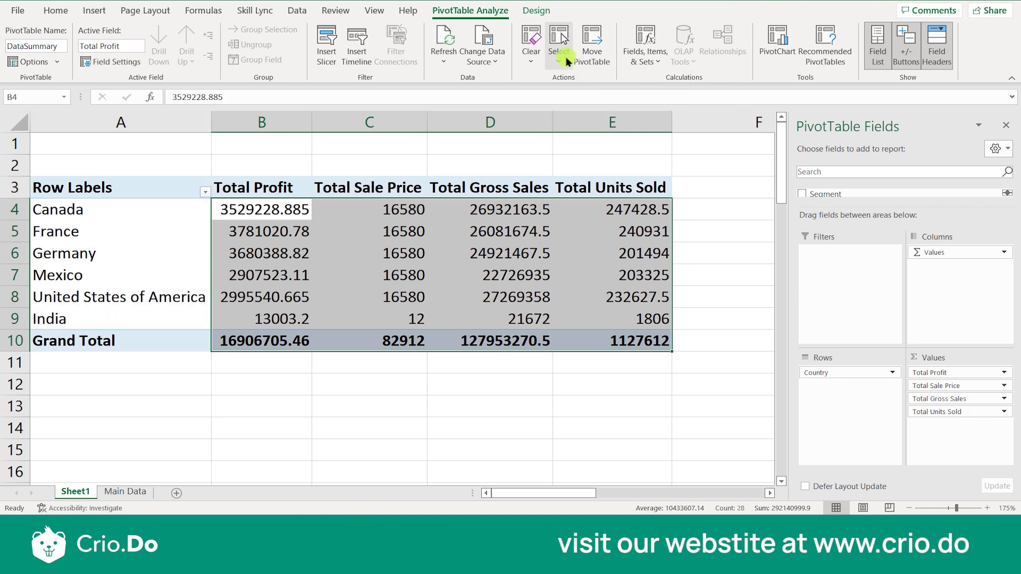
Select only the pivot table's labels once more and finish on Germany's Total Sale Price cell, C6.
left_click(565, 59)
left_click(569, 116)
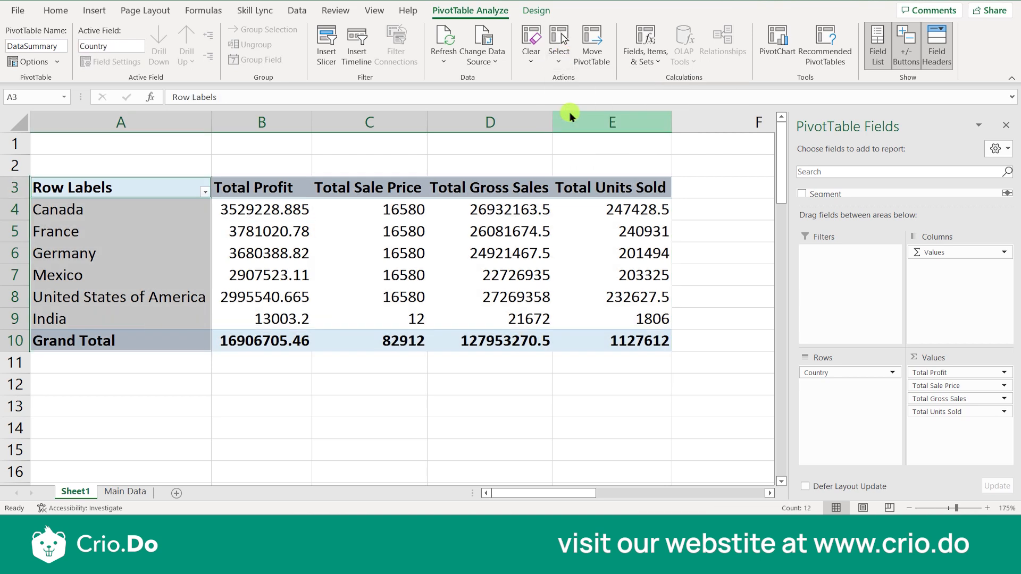
left_click(560, 56)
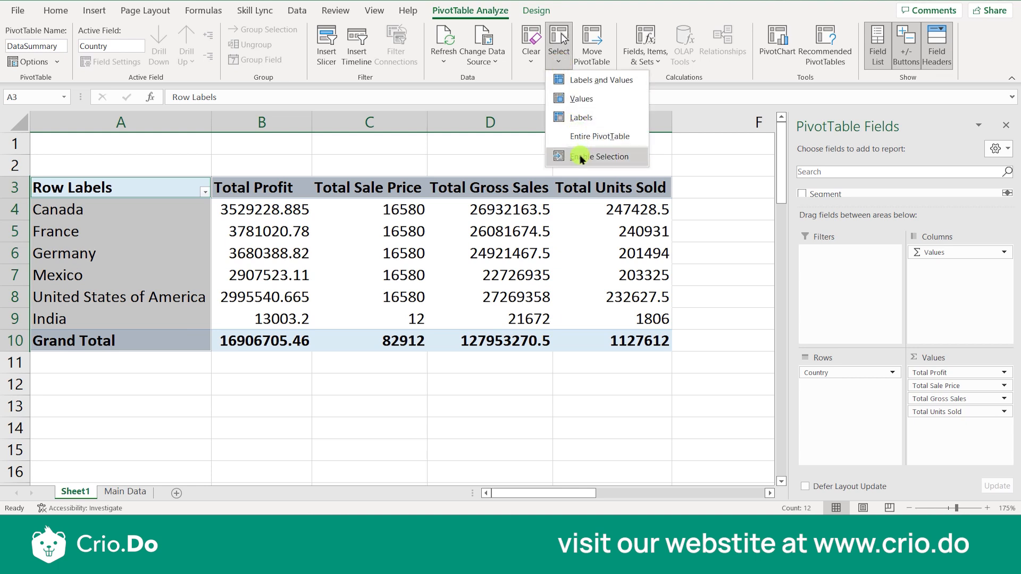
left_click(600, 136)
left_click(447, 151)
left_click(355, 250)
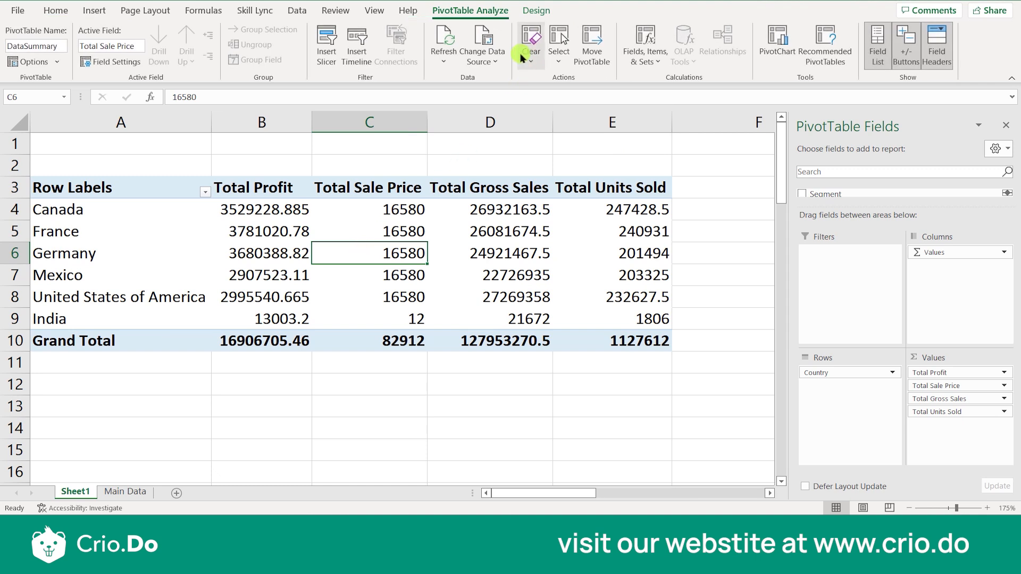
Toggle the pivot table's Enable Selection option and test selecting the cell ranges B5:D7 and B5:D9.
left_click(556, 60)
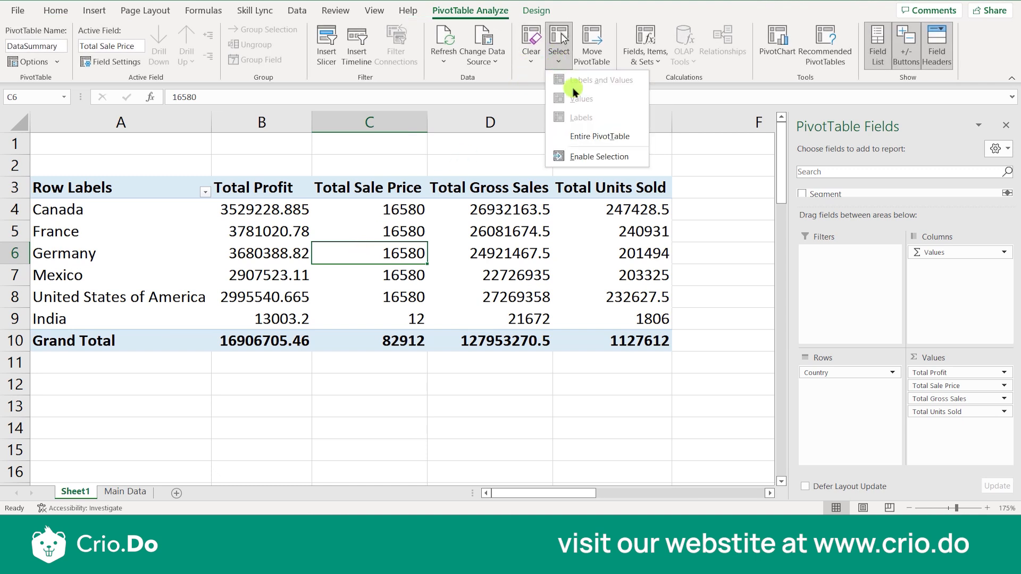
left_click(585, 160)
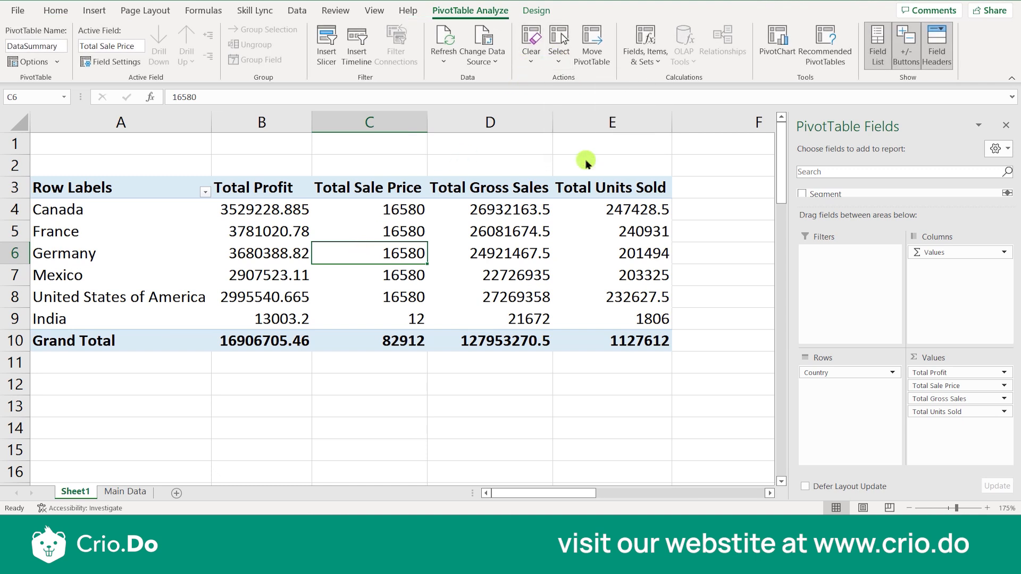
left_click_drag(267, 233, 489, 273)
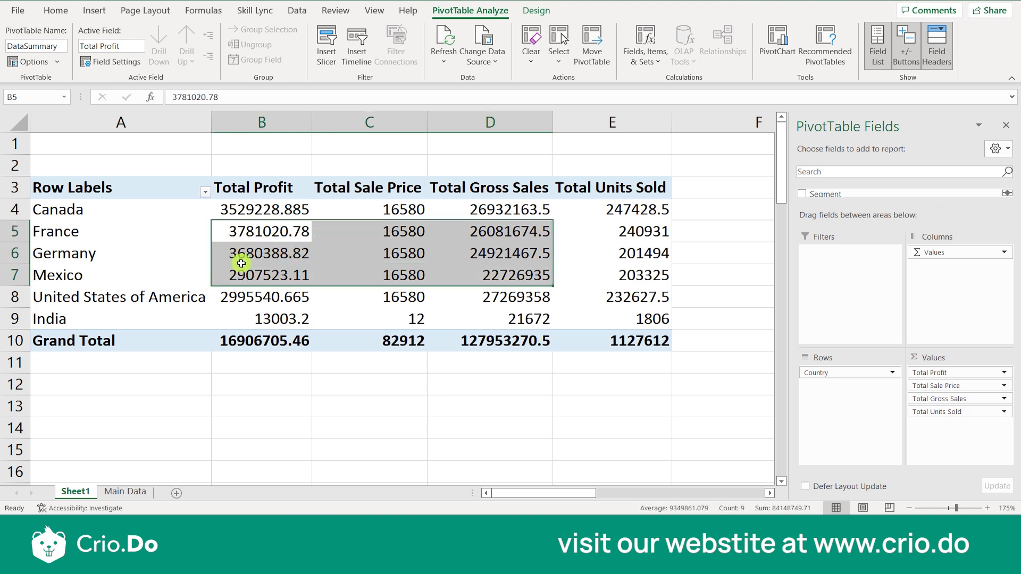
left_click(321, 253)
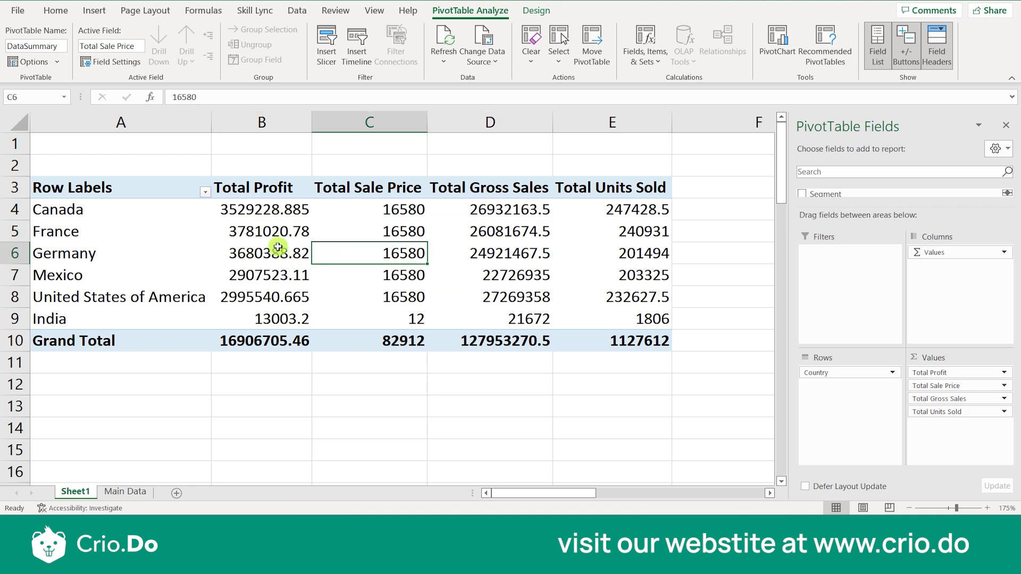
left_click_drag(269, 232, 519, 317)
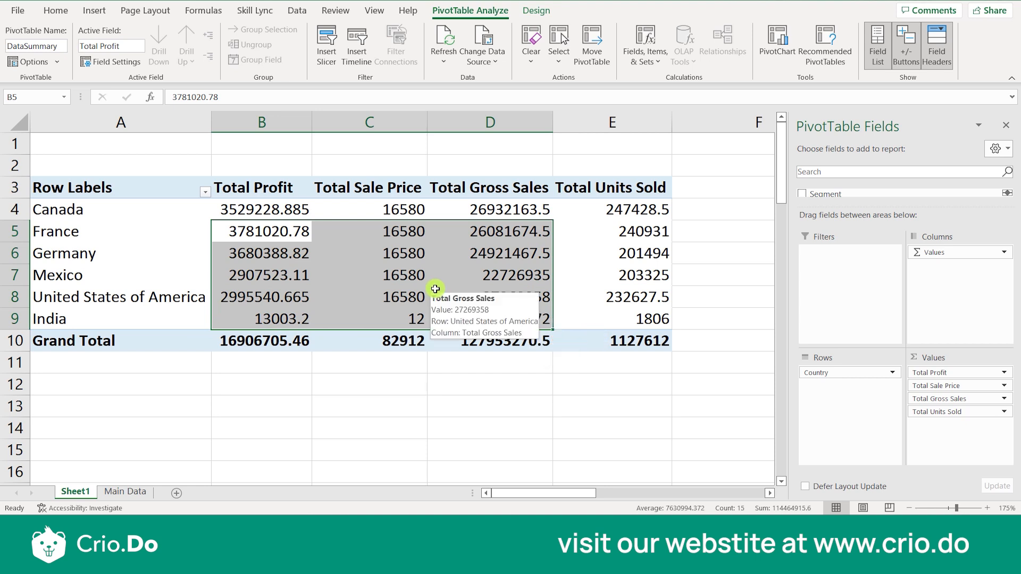
left_click(476, 254)
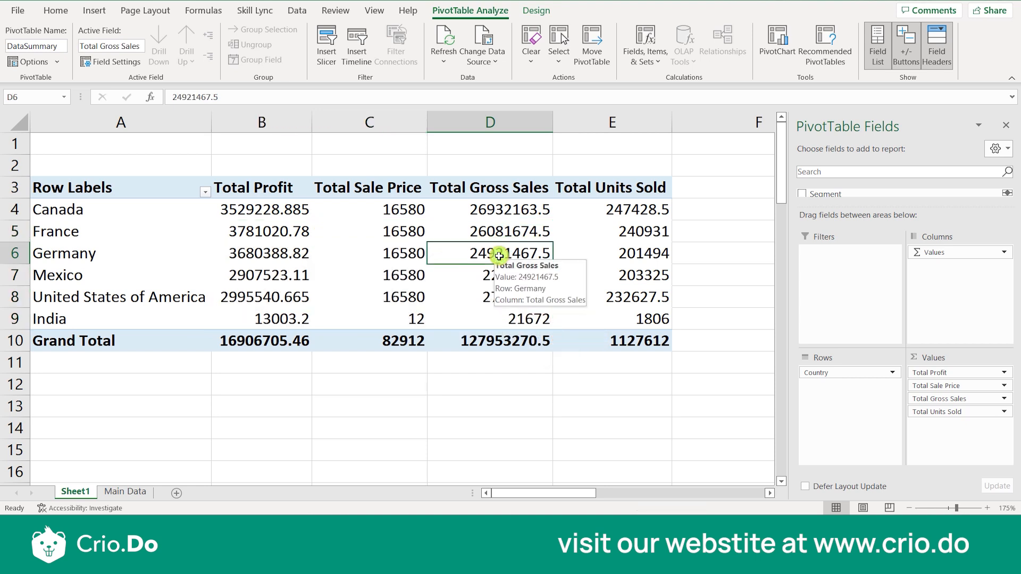
Select cells B5:D6 in the pivot table, review the Select and Clear options, and toggle Enable Selection.
left_click(381, 258)
left_click_drag(244, 230, 452, 255)
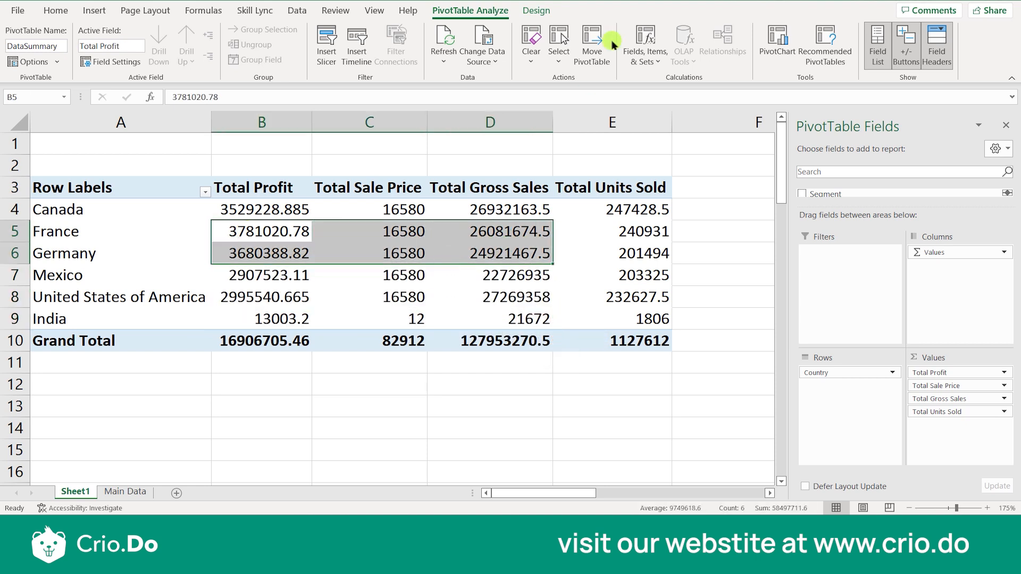
left_click(553, 60)
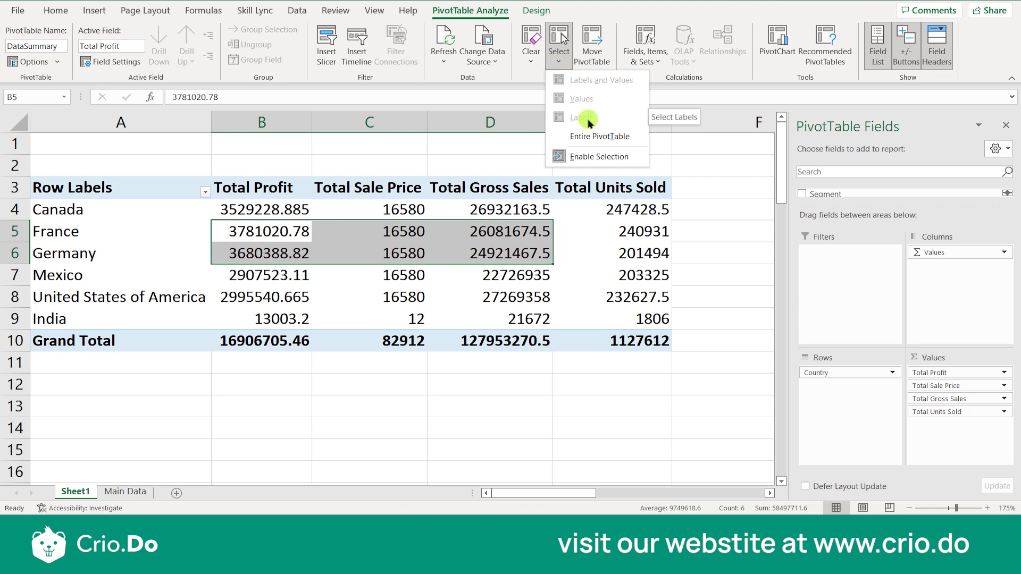
left_click(532, 63)
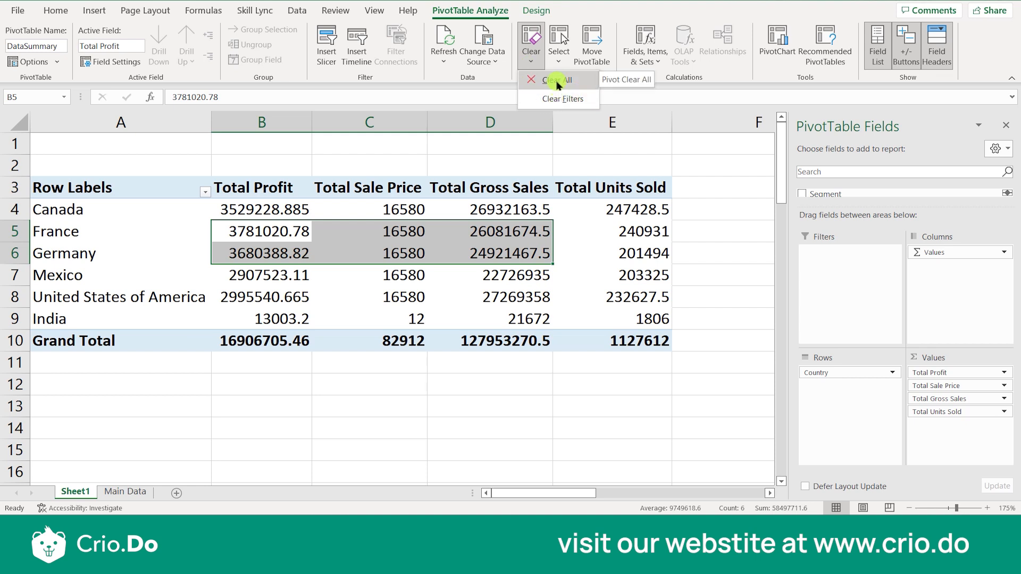
left_click(558, 64)
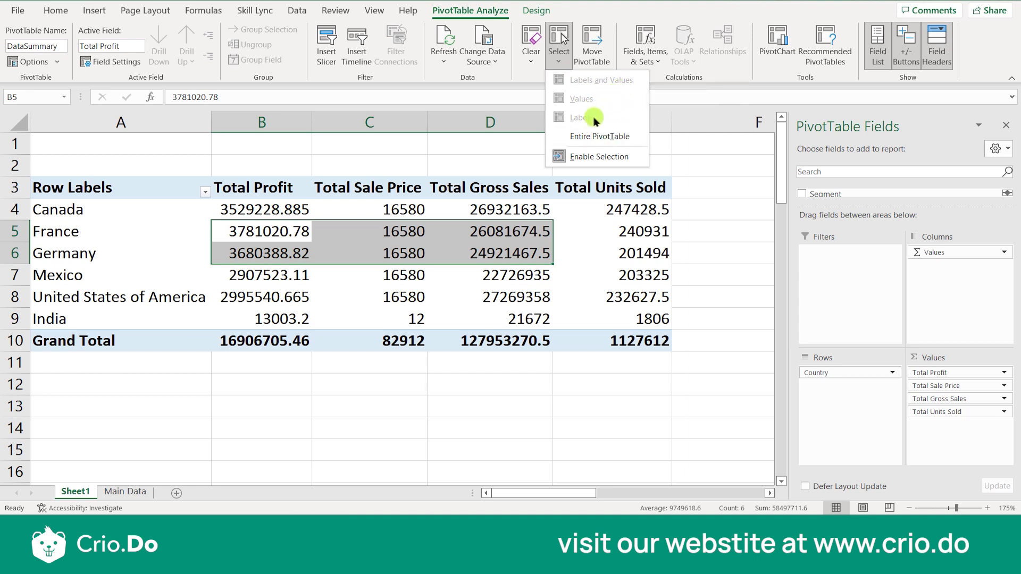
left_click(600, 157)
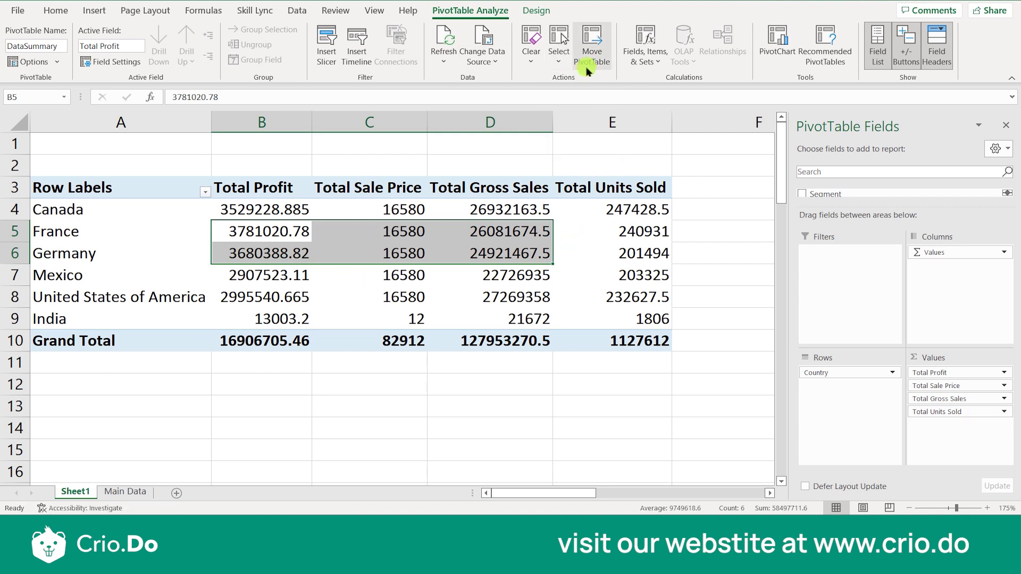
Move the pivot table to a new worksheet and compare the new sheet with Sheet1.
left_click(415, 188)
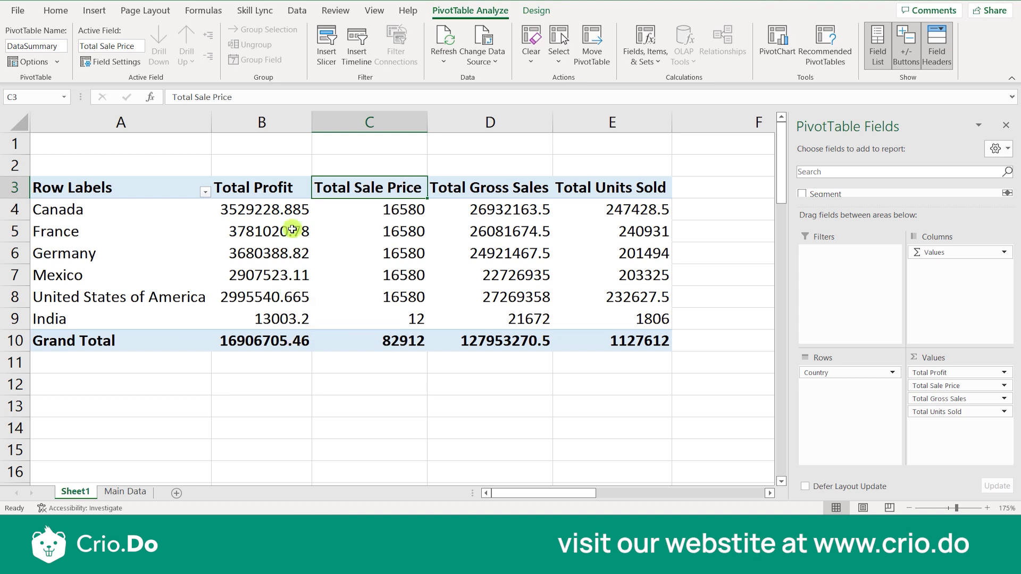
left_click(274, 254)
left_click(582, 61)
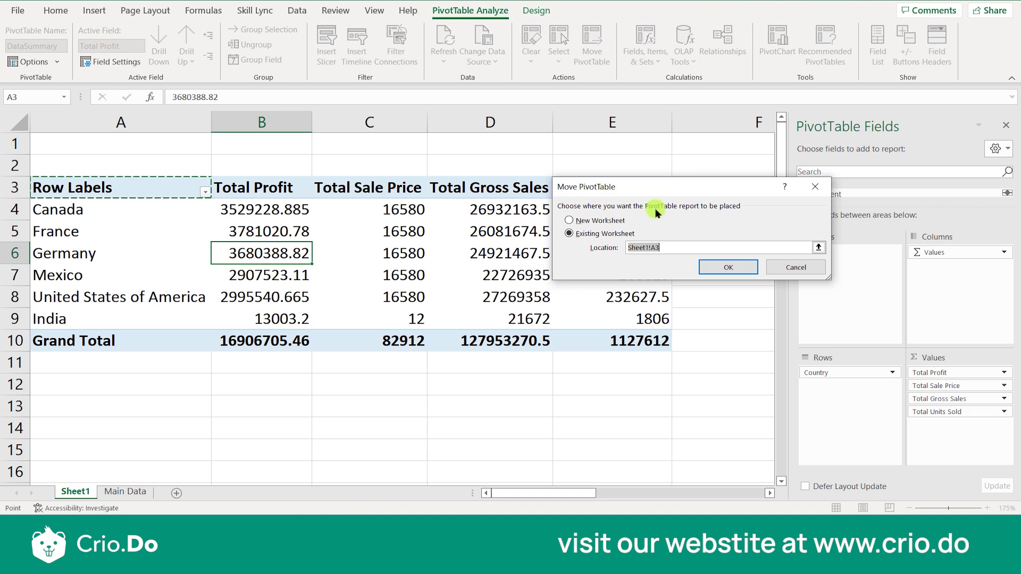
left_click(620, 223)
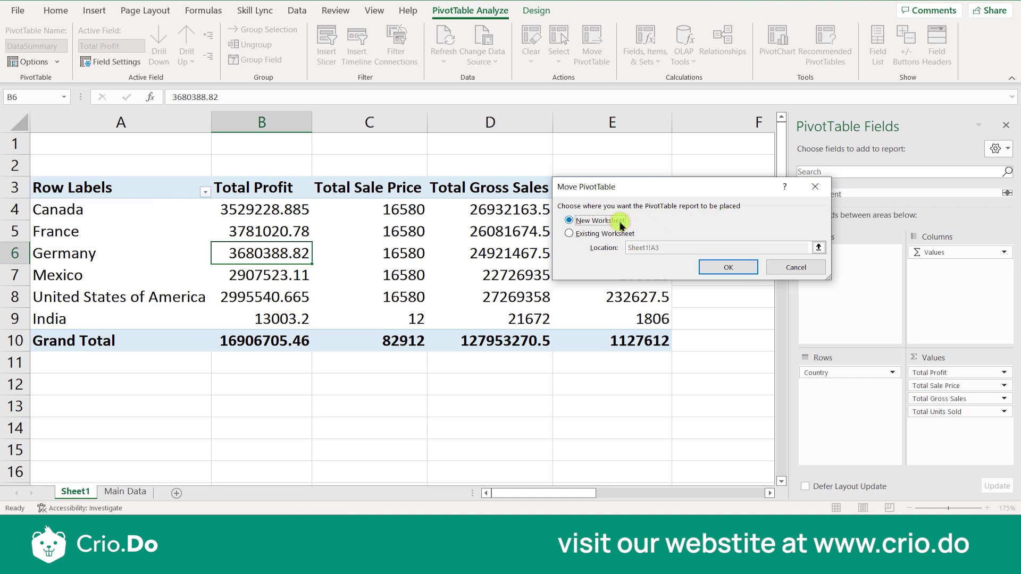
left_click(706, 265)
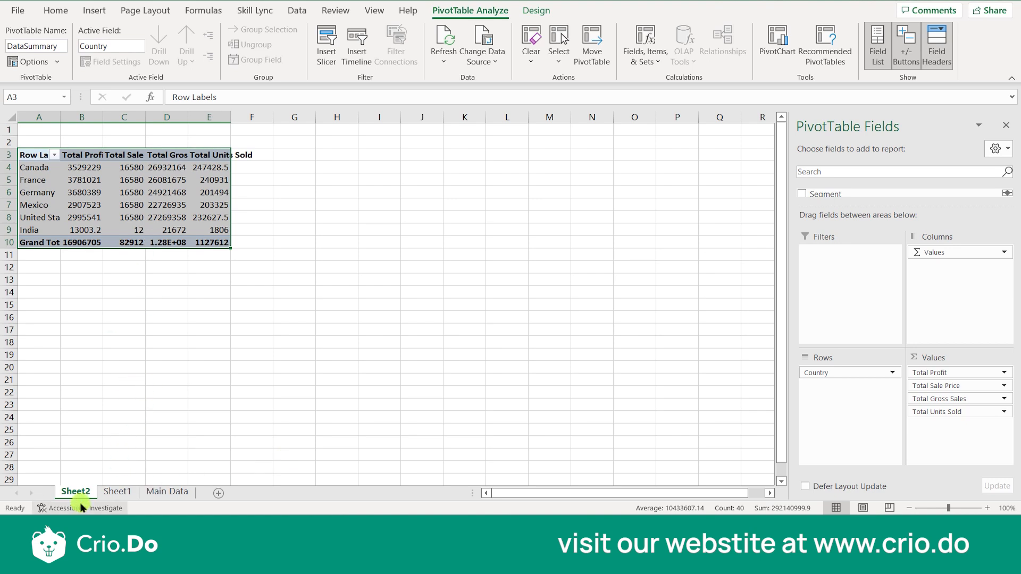
left_click(116, 492)
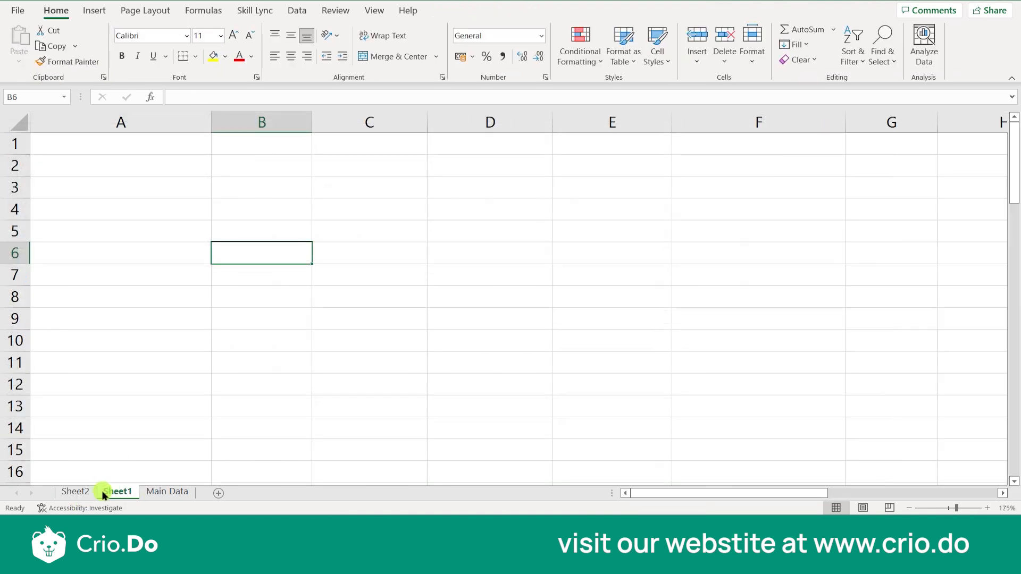
left_click(87, 492)
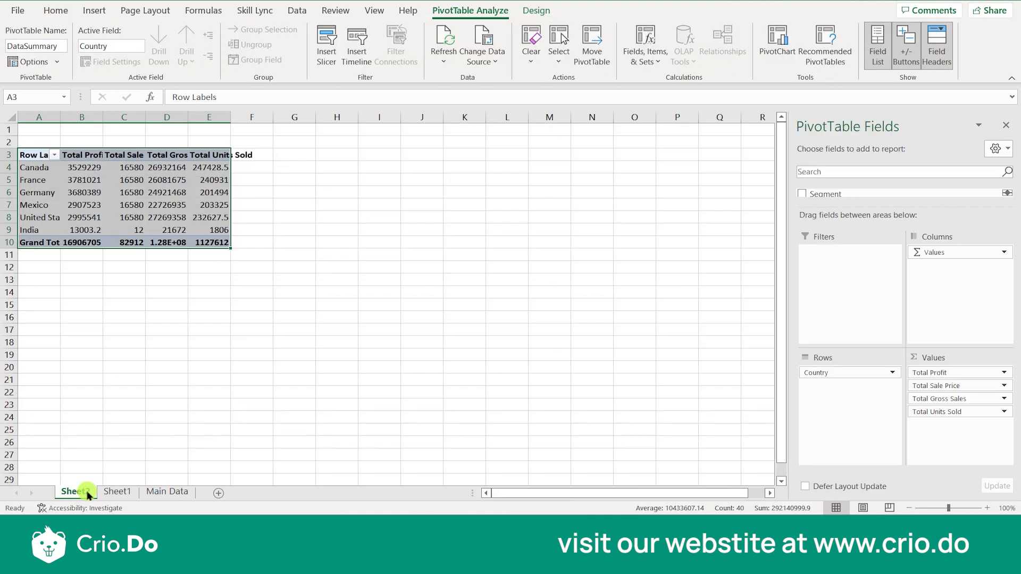
left_click(104, 491)
left_click(79, 492)
Move the pivot table within the existing worksheet to location Sheet2!A15.
left_click(595, 63)
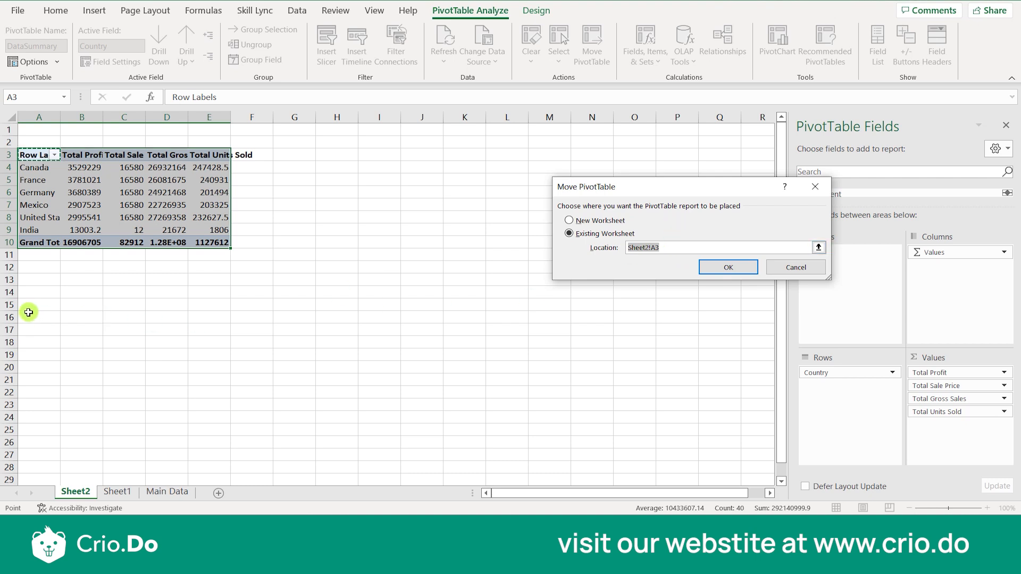
left_click(674, 245)
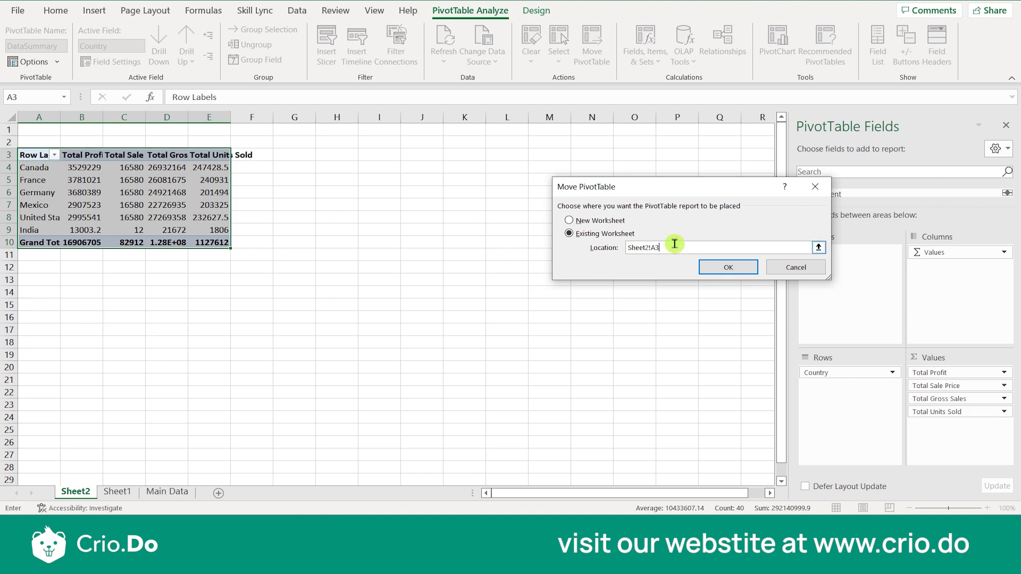
left_click(739, 267)
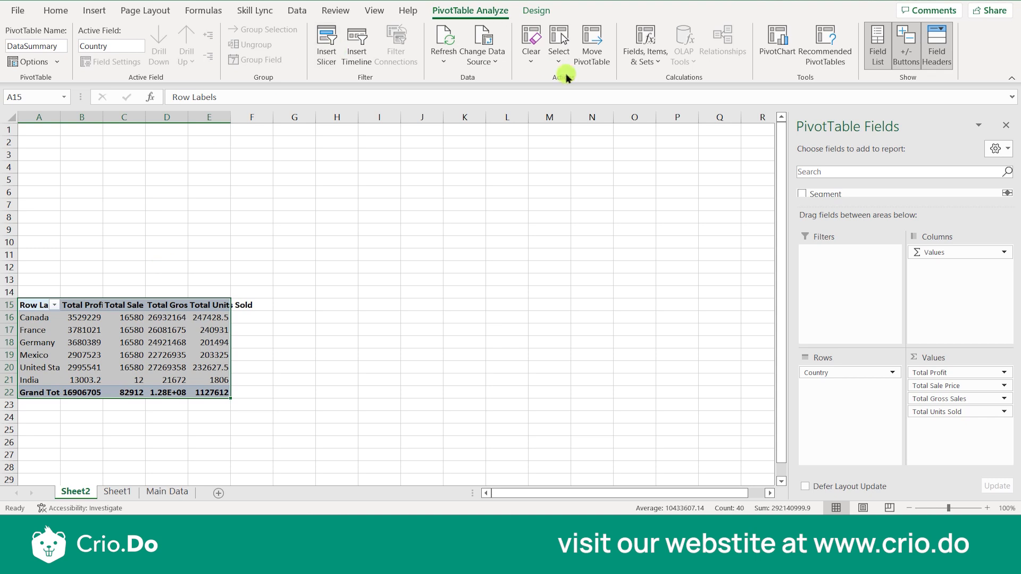
Move the pivot table from Sheet2 to another new worksheet.
left_click(592, 53)
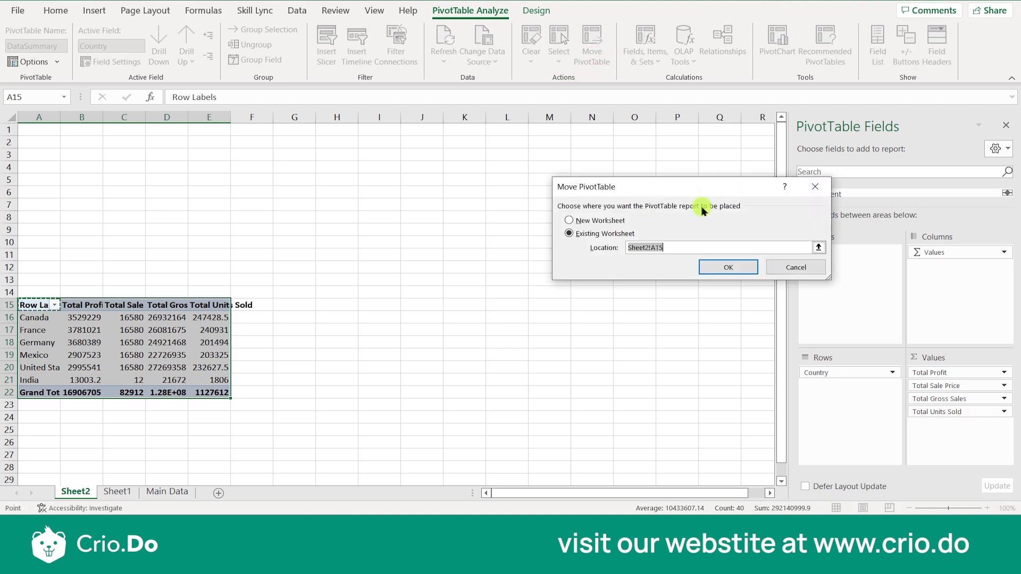
left_click(609, 220)
left_click(729, 267)
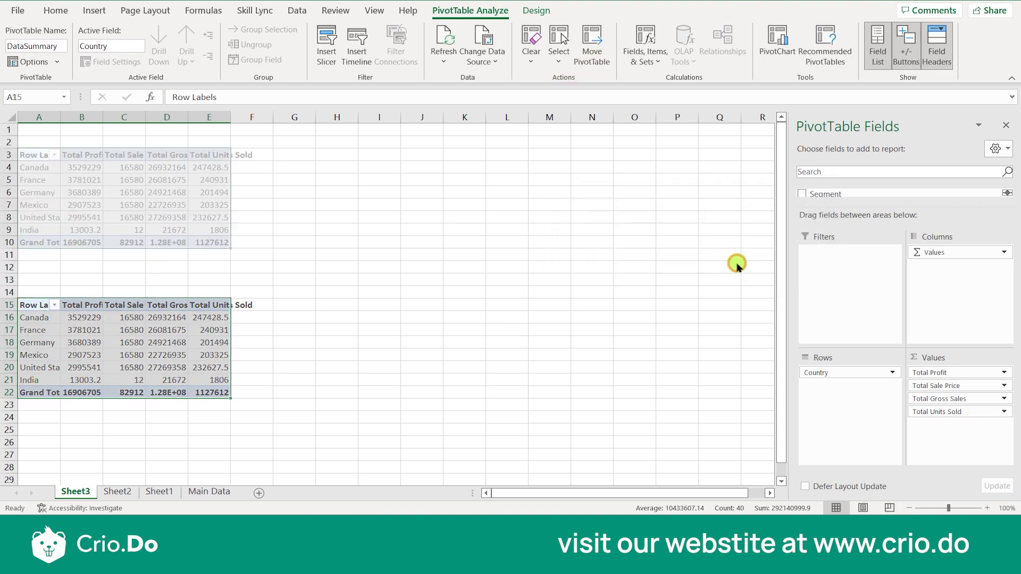
Look through Sheet2, Sheet1 and Sheet3 to check which worksheet holds the pivot table.
left_click(117, 492)
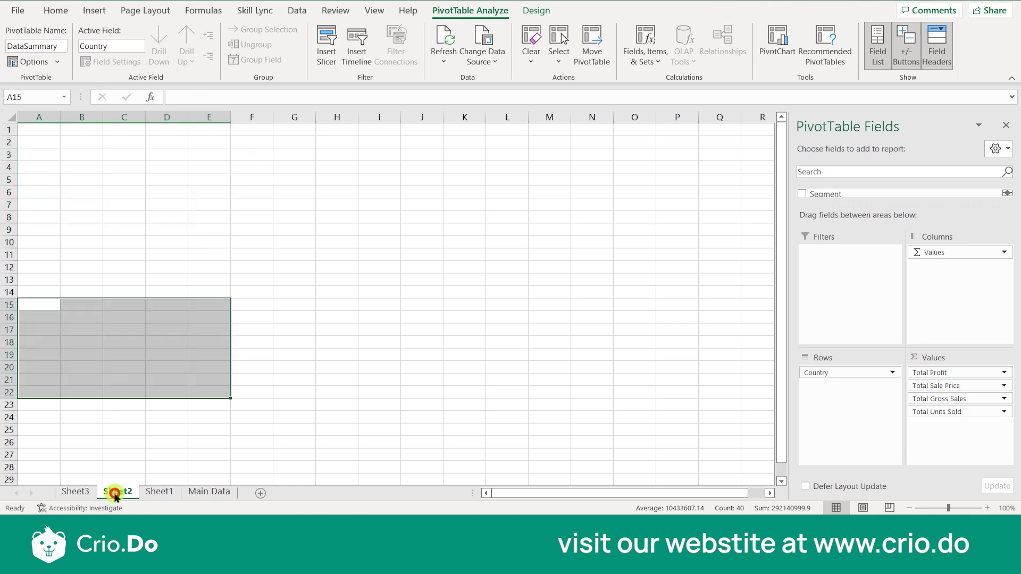
left_click(155, 491)
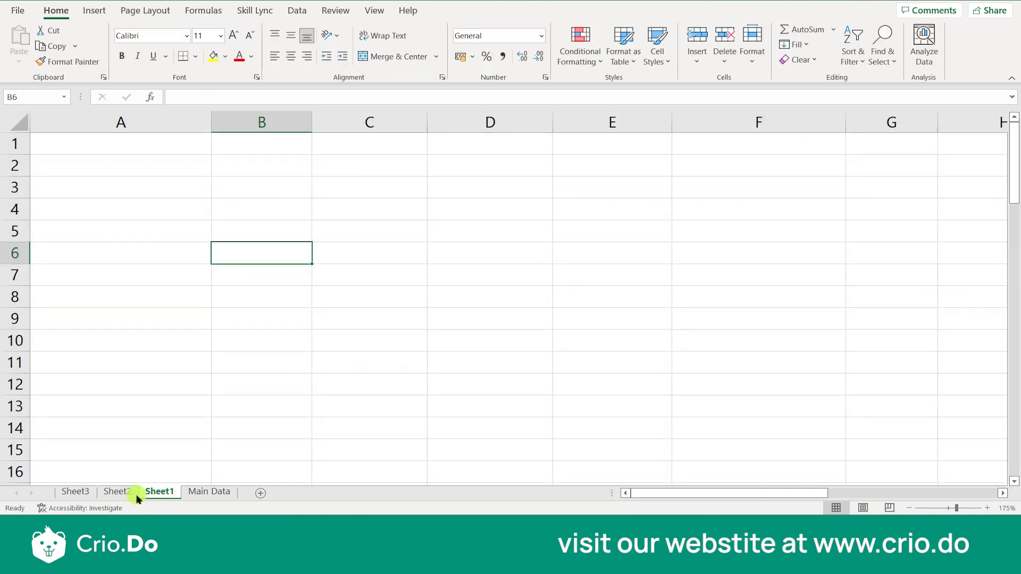
left_click(133, 490)
left_click(79, 492)
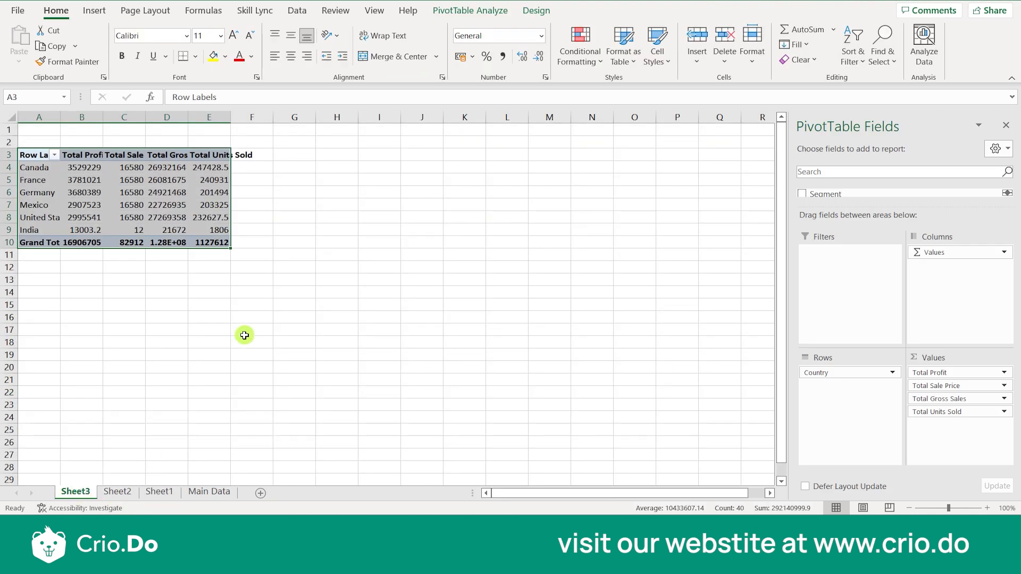
left_click(159, 491)
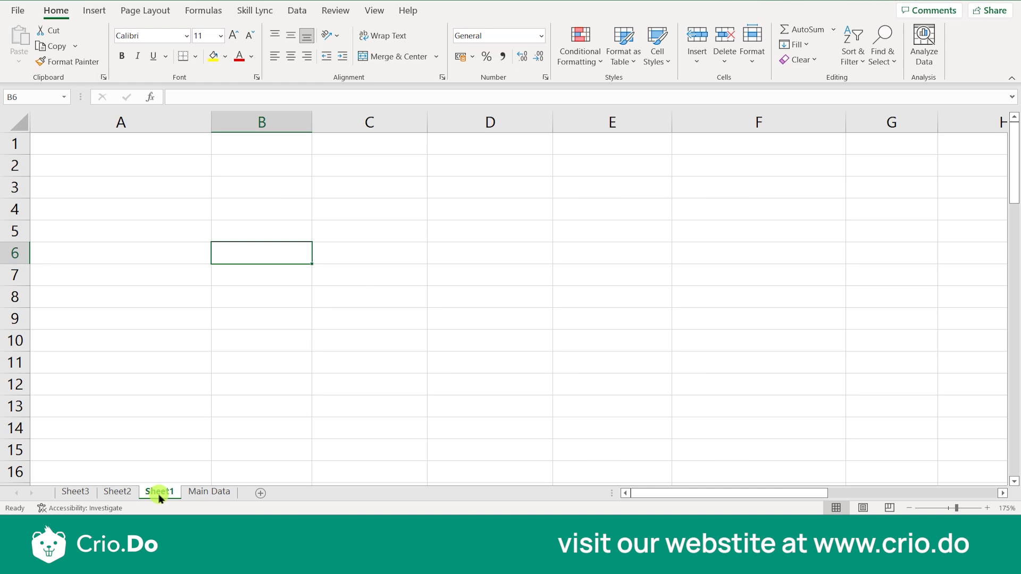
left_click(127, 492)
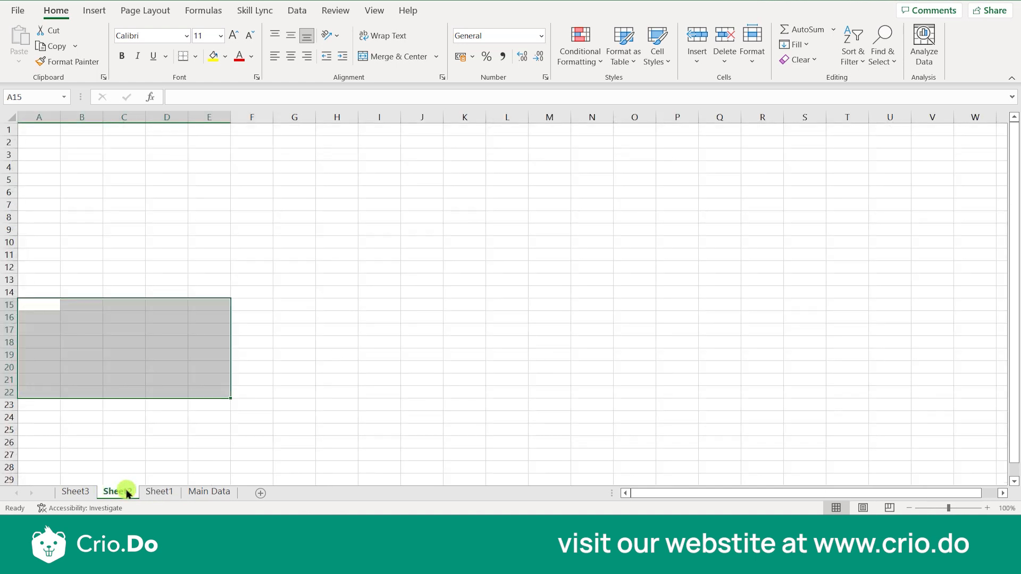
left_click(85, 493)
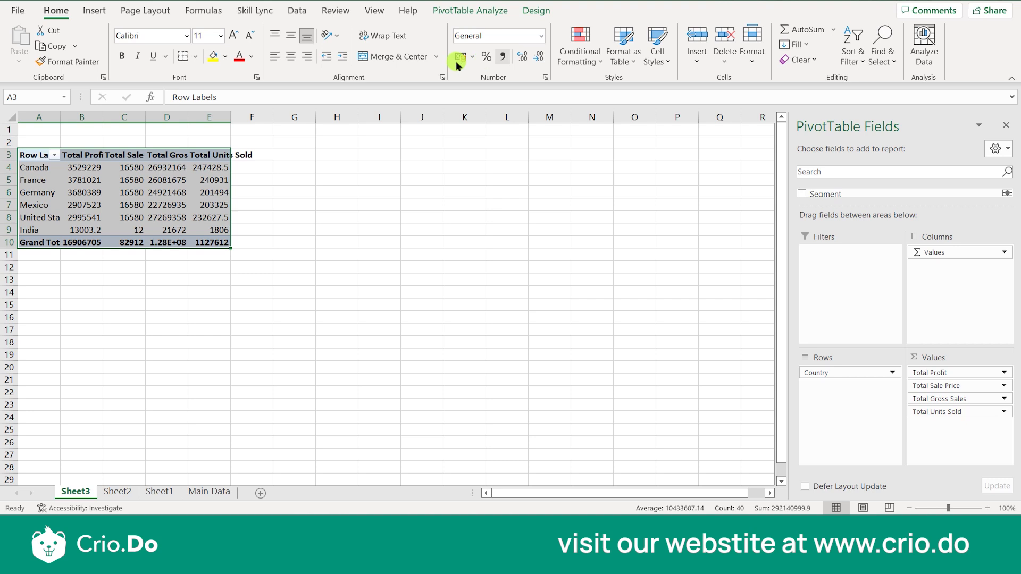
Move the pivot table within the existing worksheet to cell I17 of Sheet3.
left_click(470, 10)
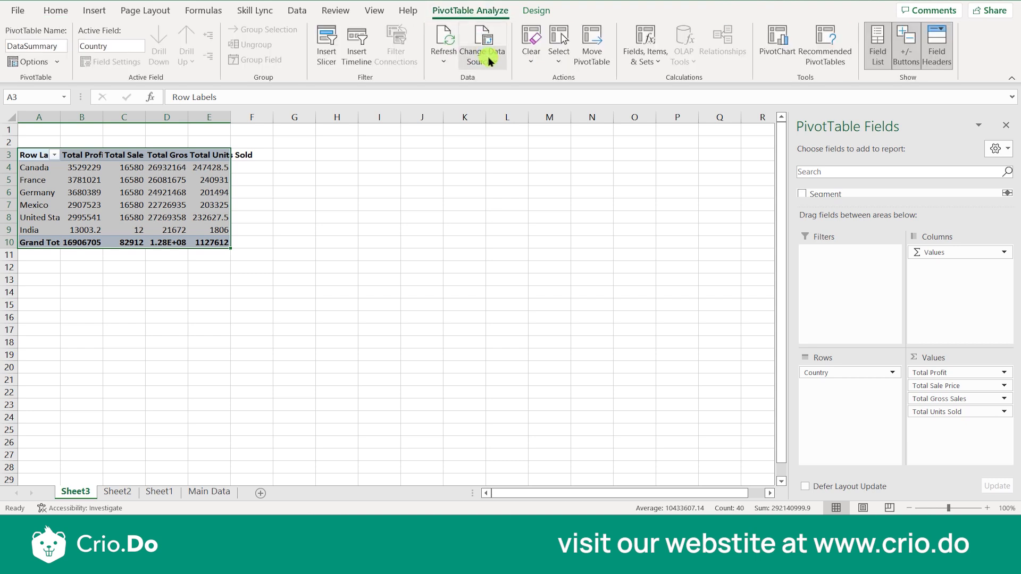
left_click(591, 56)
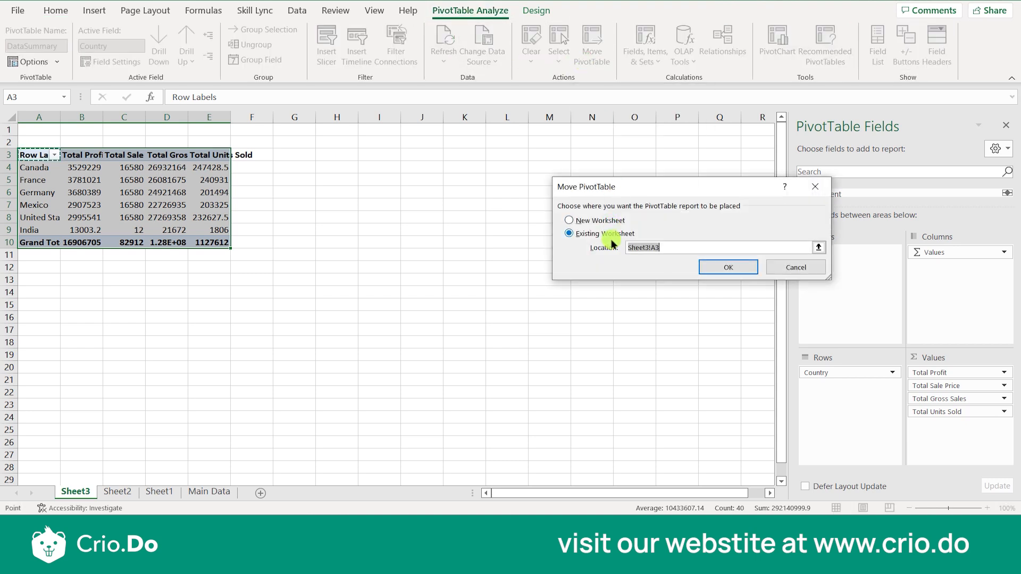
left_click(670, 249)
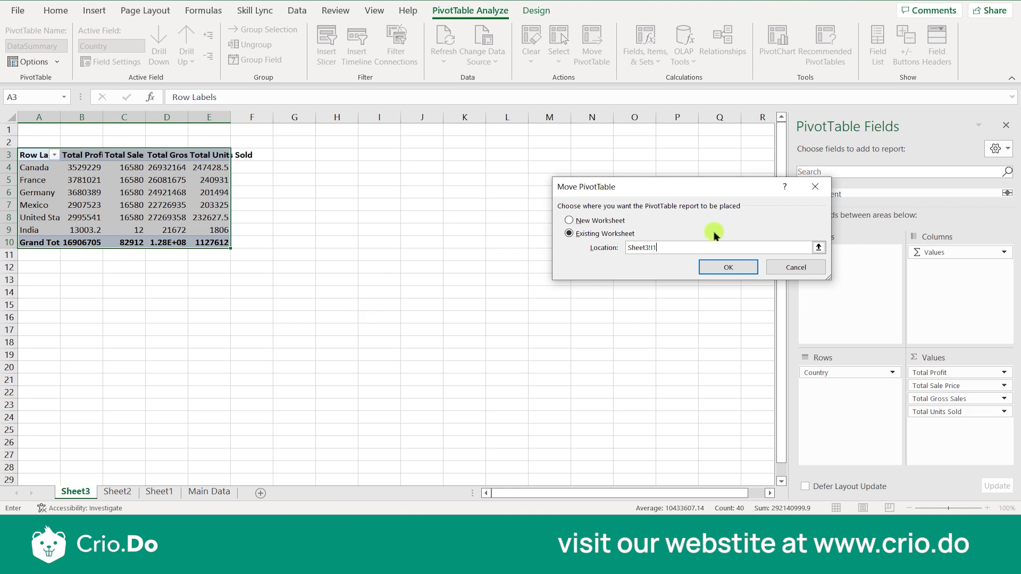
left_click(726, 267)
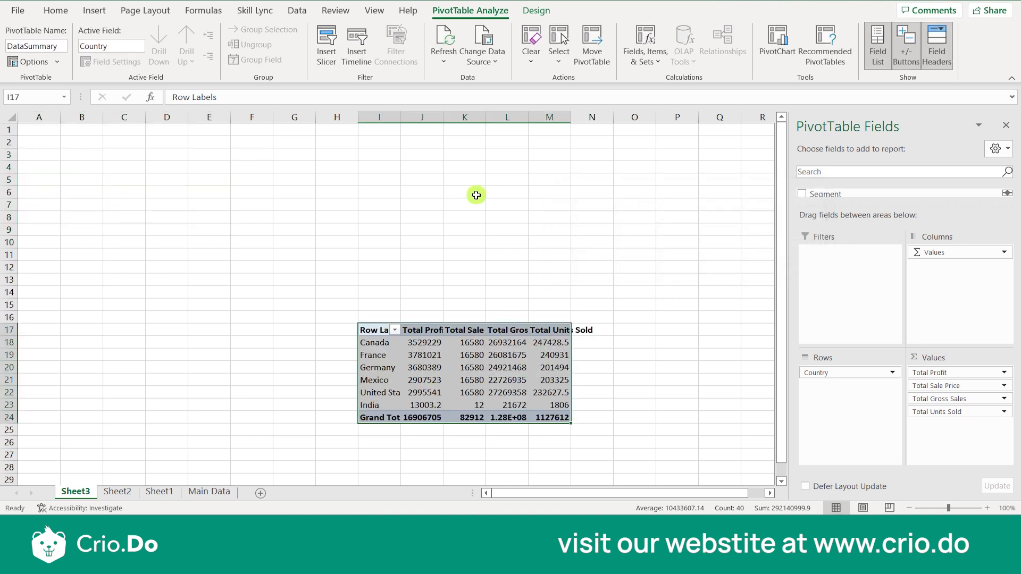
Move the pivot table out of Sheet3 into a new worksheet.
left_click(582, 62)
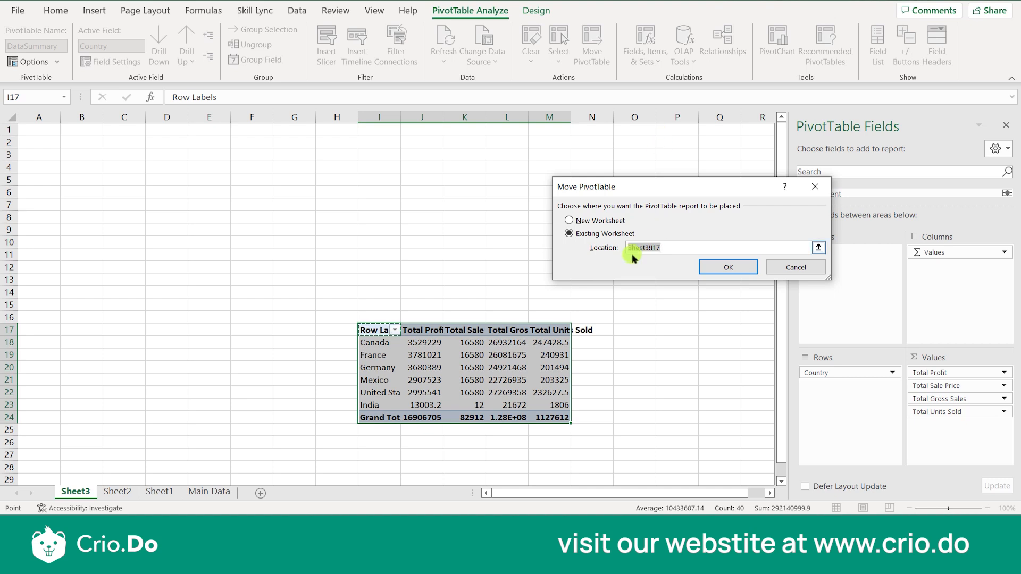
left_click(609, 221)
left_click(711, 262)
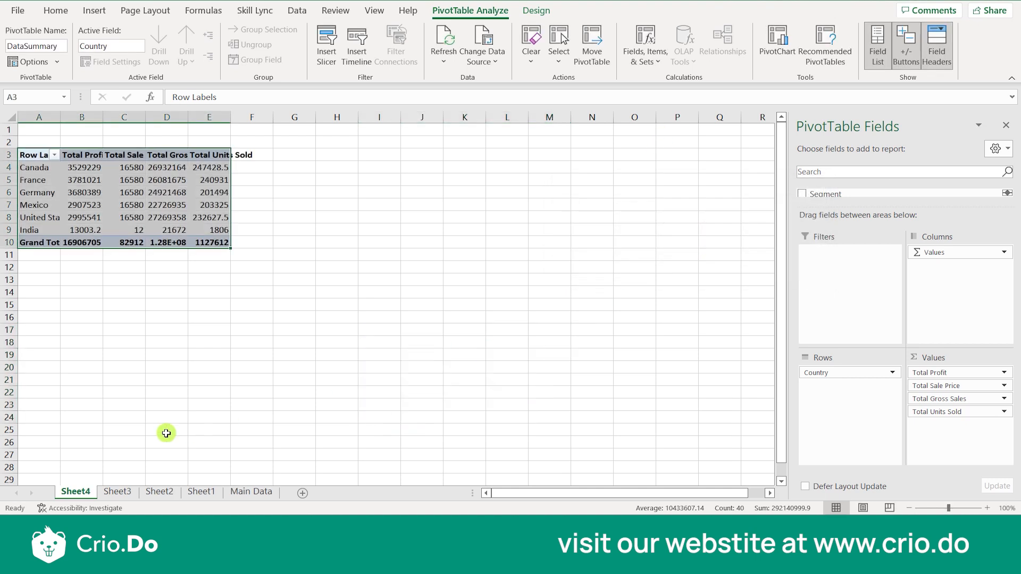
Delete the empty worksheets Sheet3, Sheet2 and Sheet1, and return to the pivot table on Sheet4.
left_click(128, 492)
right_click(126, 490)
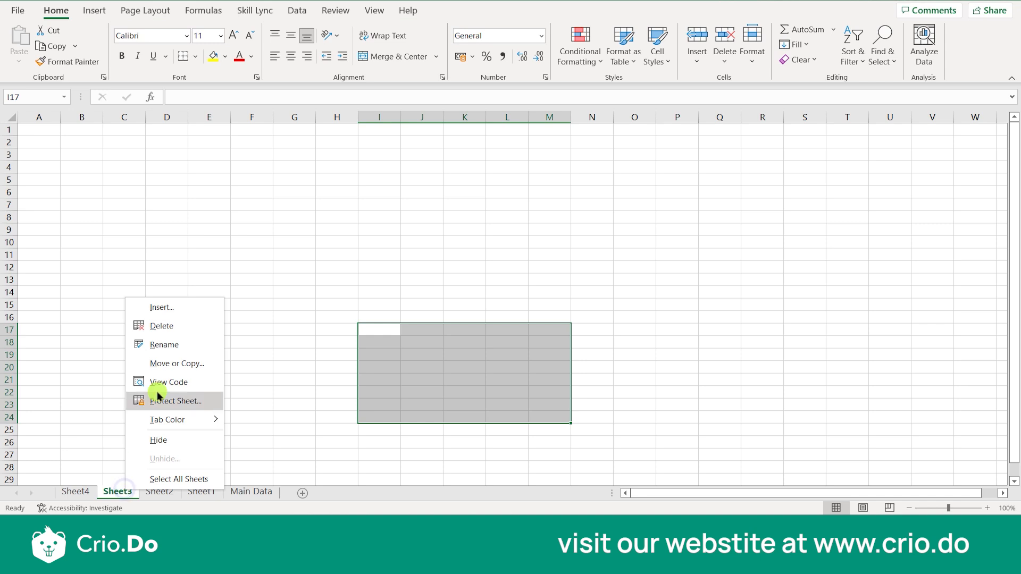
left_click(184, 334)
left_click(484, 286)
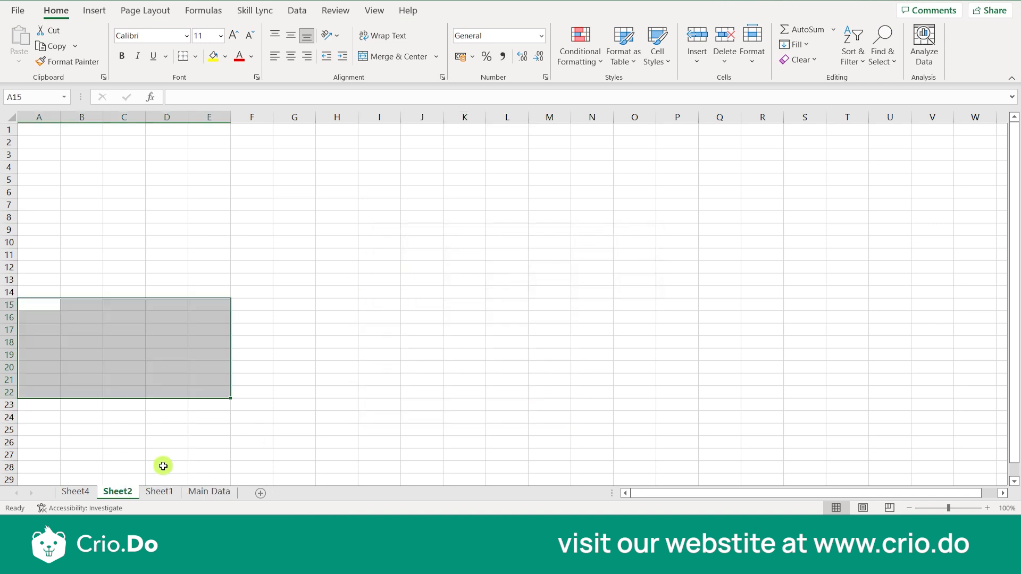
right_click(129, 489)
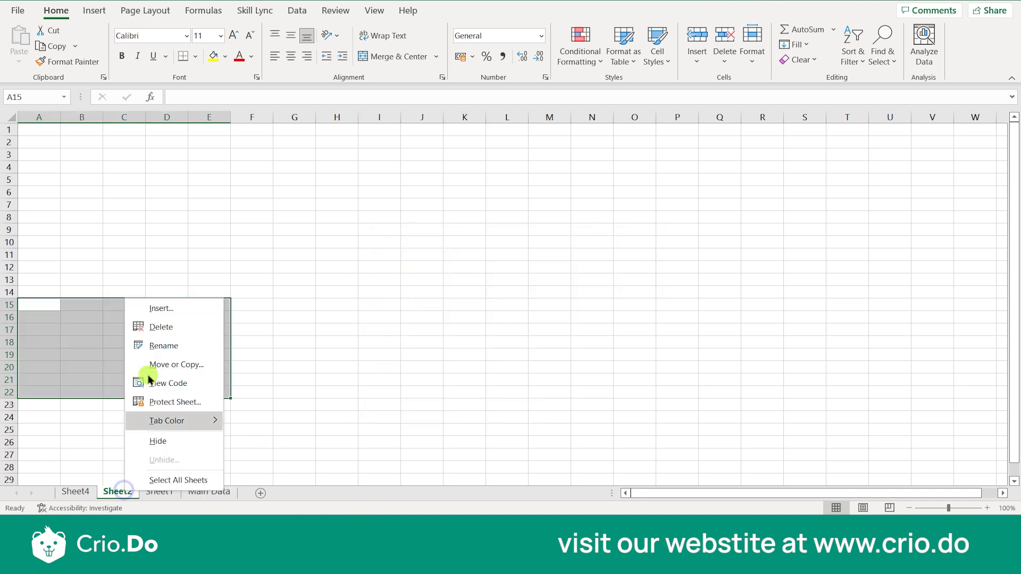
left_click(169, 321)
left_click(474, 289)
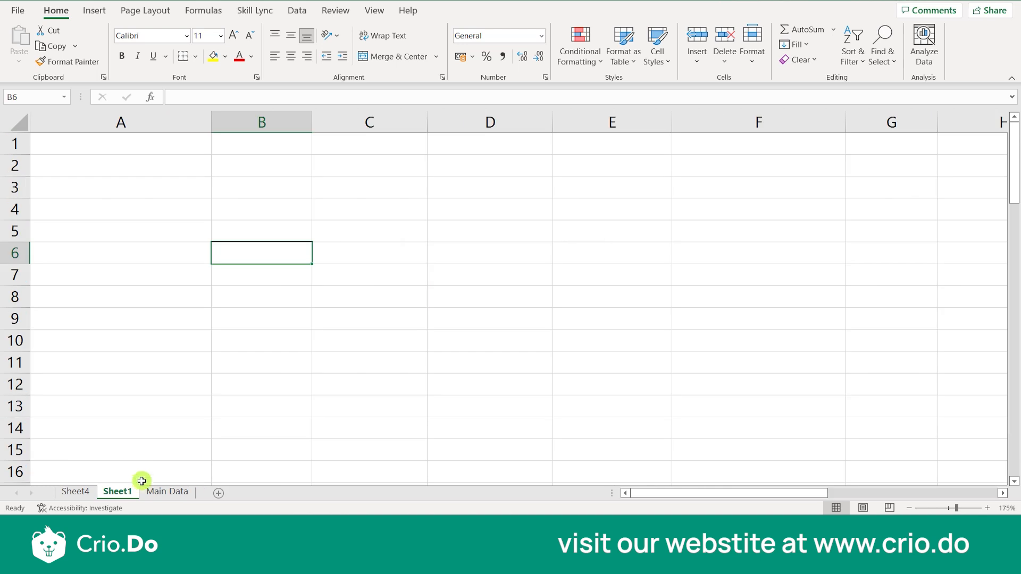
right_click(129, 494)
left_click(184, 330)
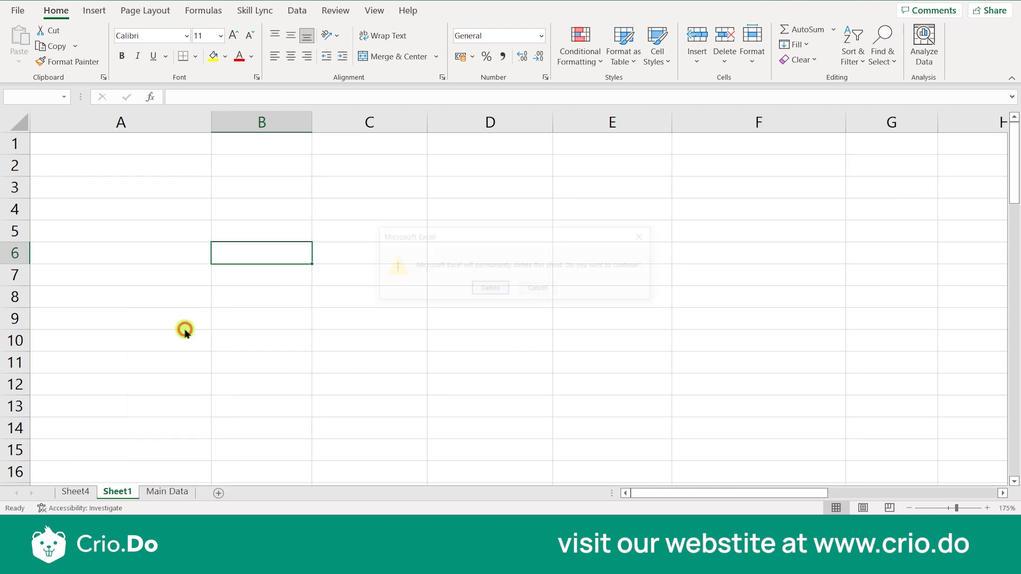
left_click(489, 288)
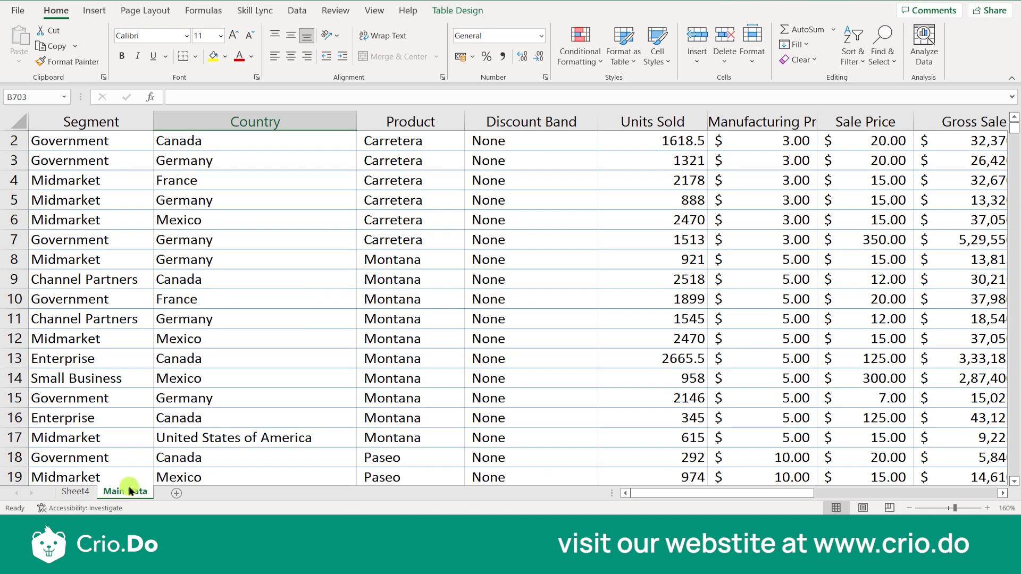
left_click(75, 492)
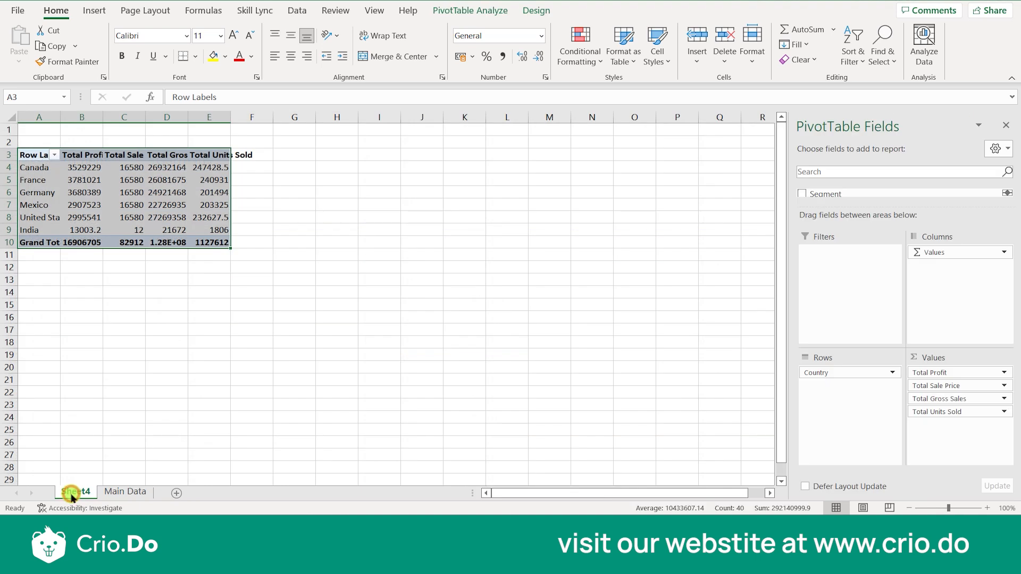
Rename the pivot table's worksheet as Data Summary.
key("BackSpace")
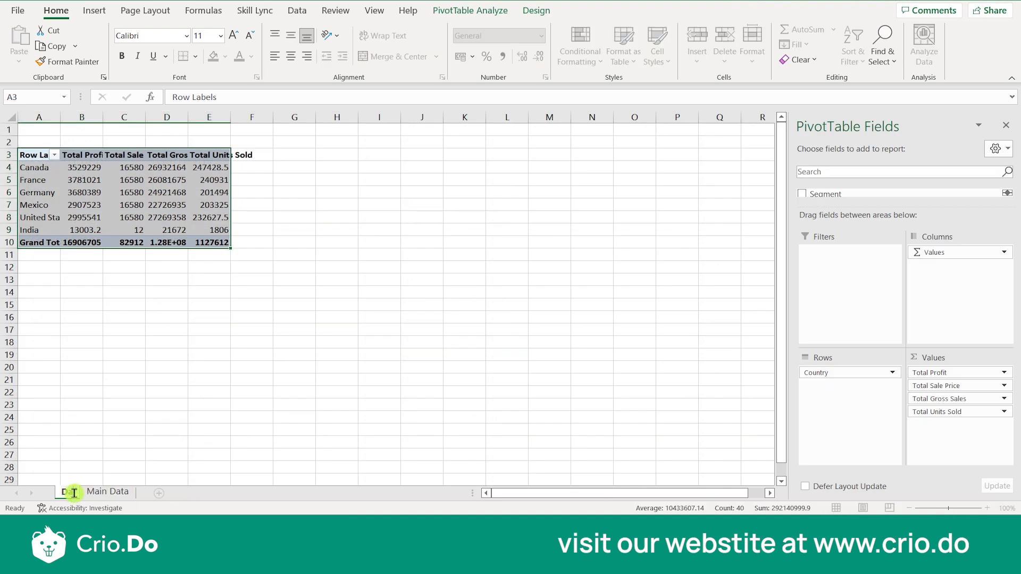
type("Data Summa")
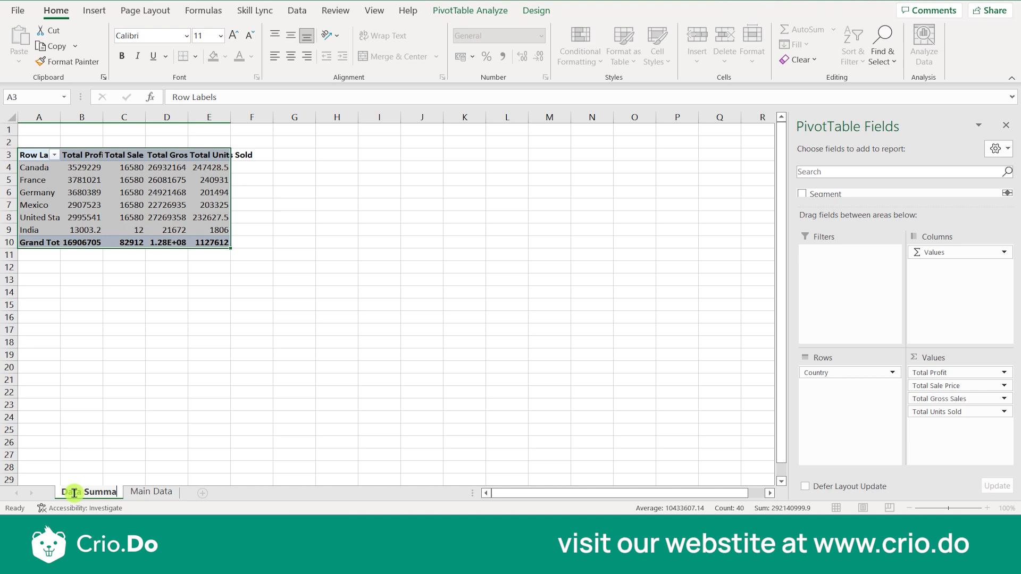
type("ry")
left_click(251, 404)
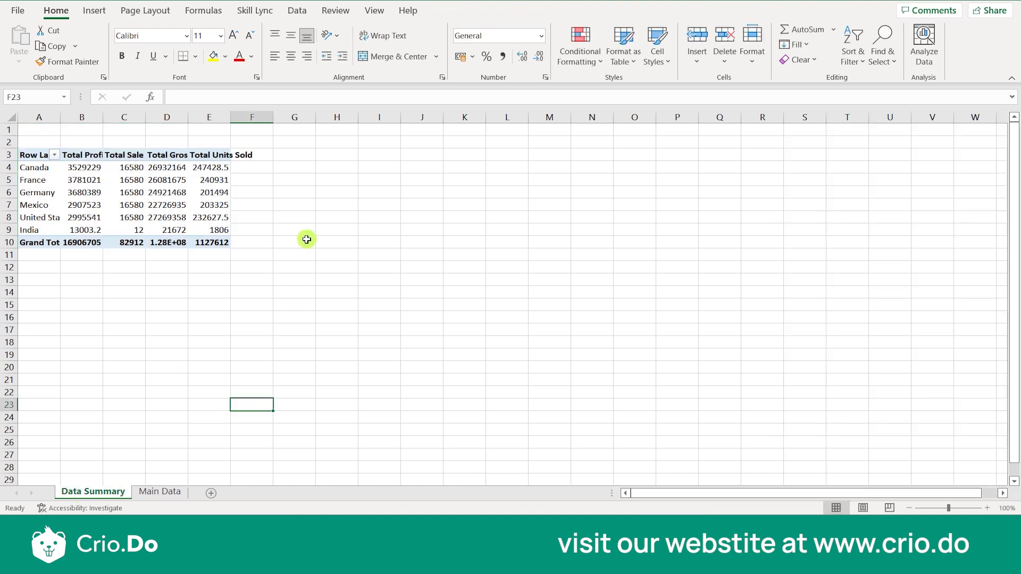
Check the Main Data worksheet, return to the pivot table on Data Summary and bring up its analysis commands.
left_click(175, 218)
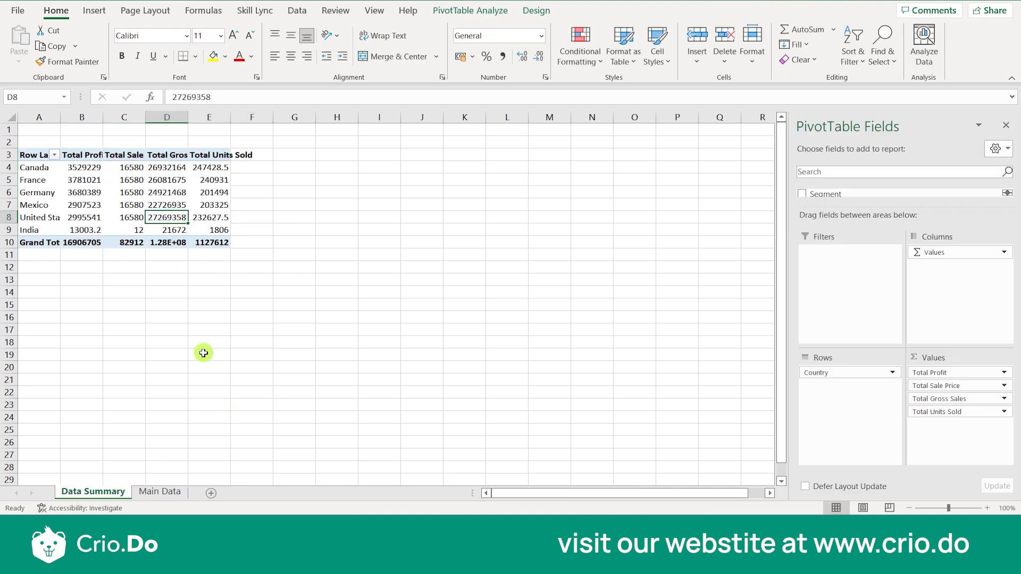
left_click(159, 492)
left_click(86, 491)
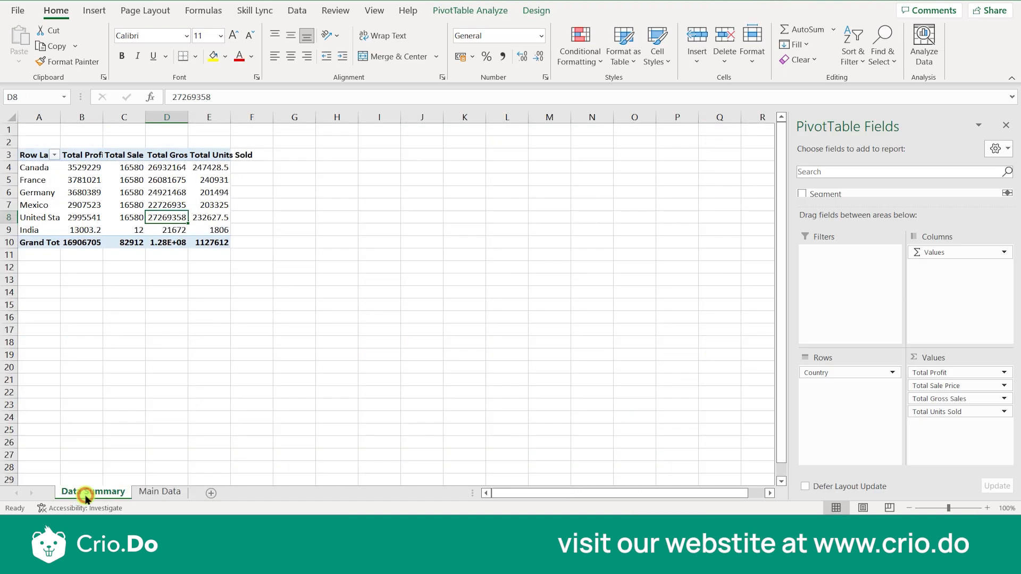
left_click(463, 11)
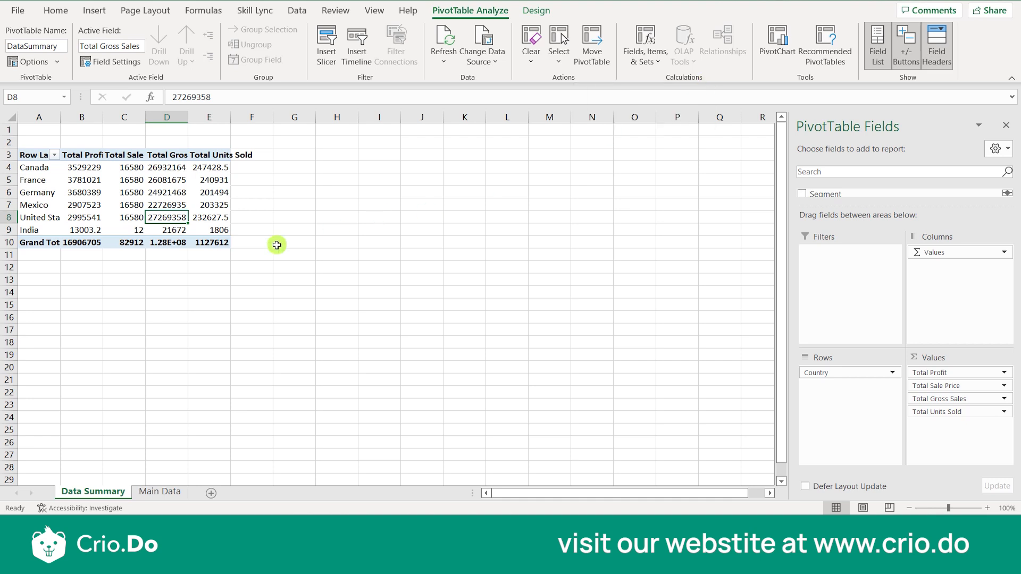
left_click(131, 214)
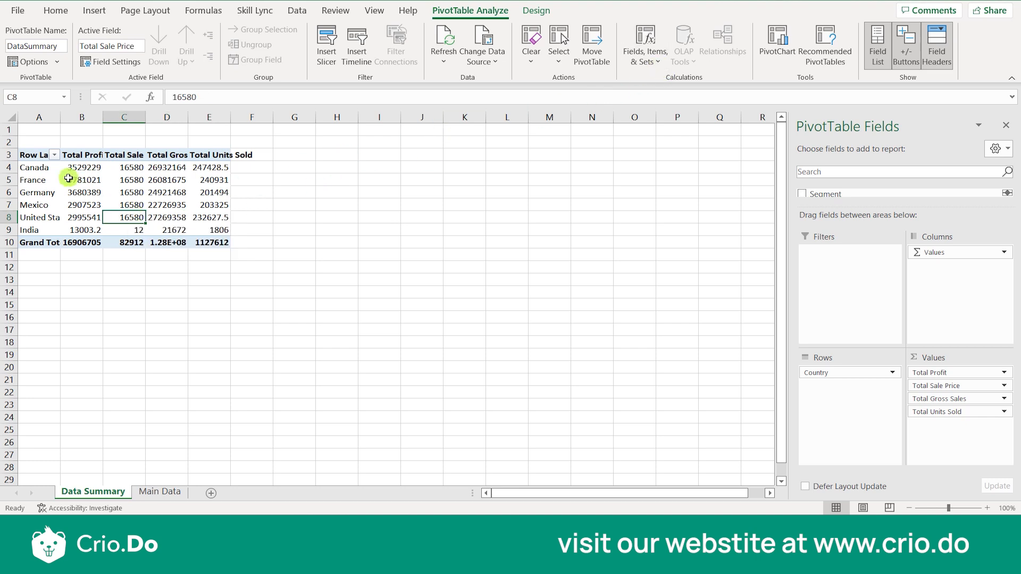
left_click(37, 176)
left_click_drag(38, 177, 169, 203)
left_click(89, 201)
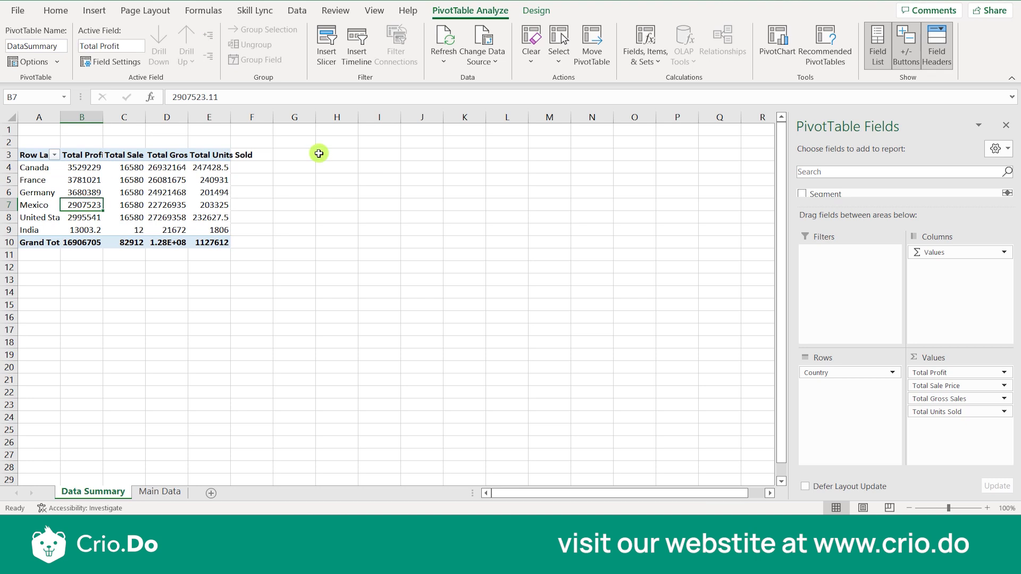
Insert a calculated field into the pivot table with the formula ='Manufacturing Price'.
scroll(269, 200, "up", 3)
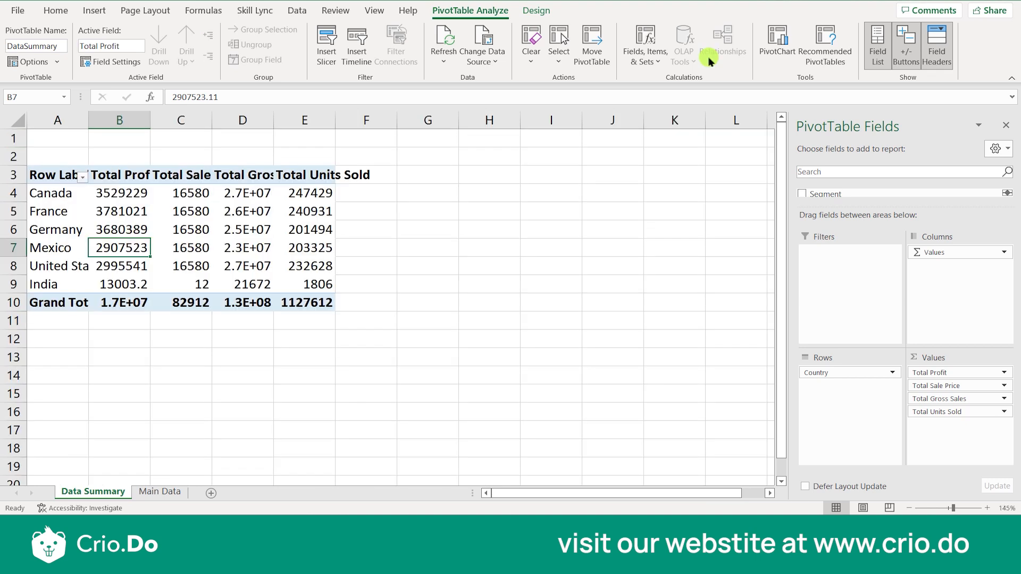
left_click(654, 62)
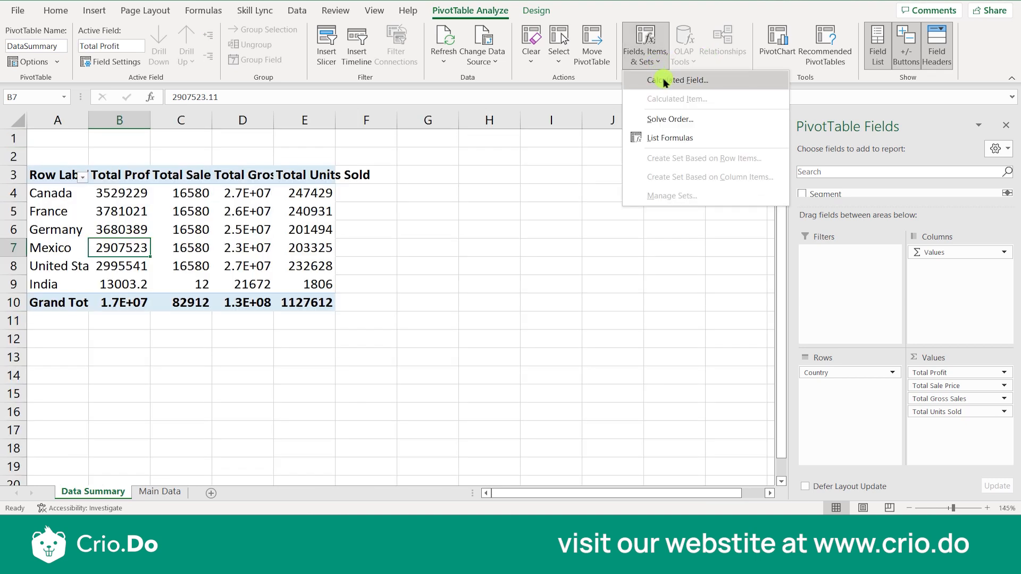
left_click(659, 80)
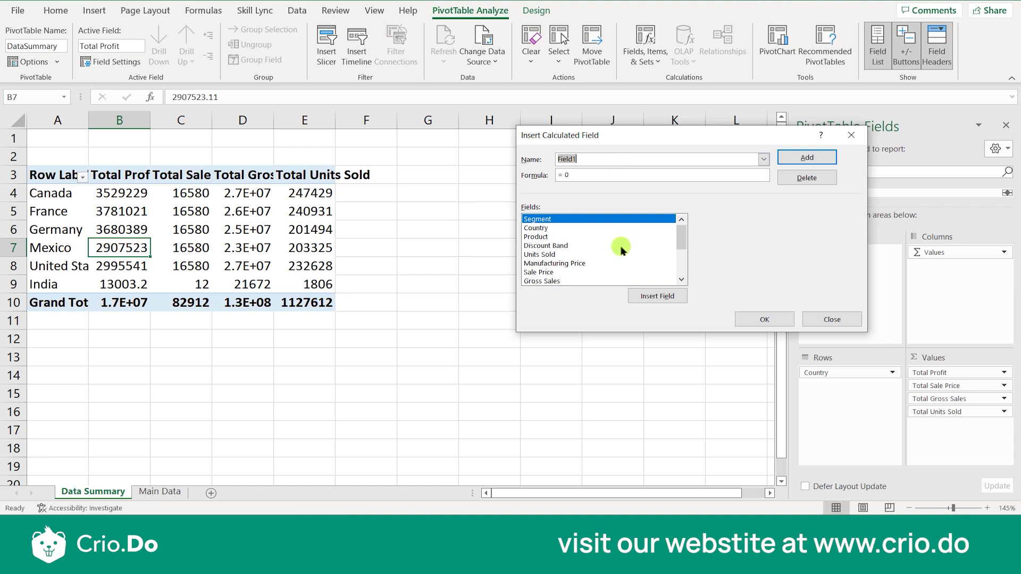
left_click_drag(682, 232, 680, 262)
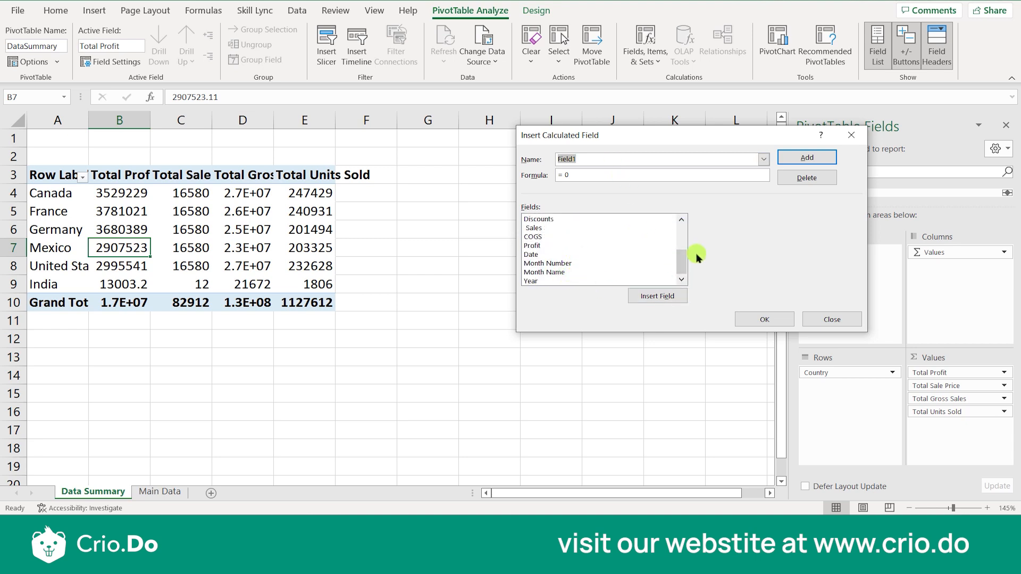
left_click_drag(682, 263, 681, 250)
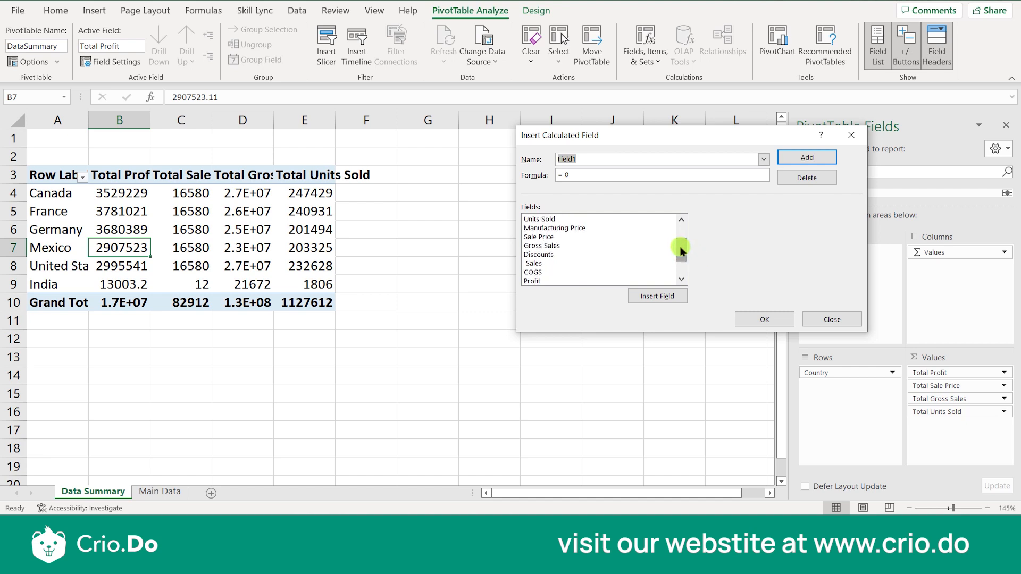
left_click(586, 232)
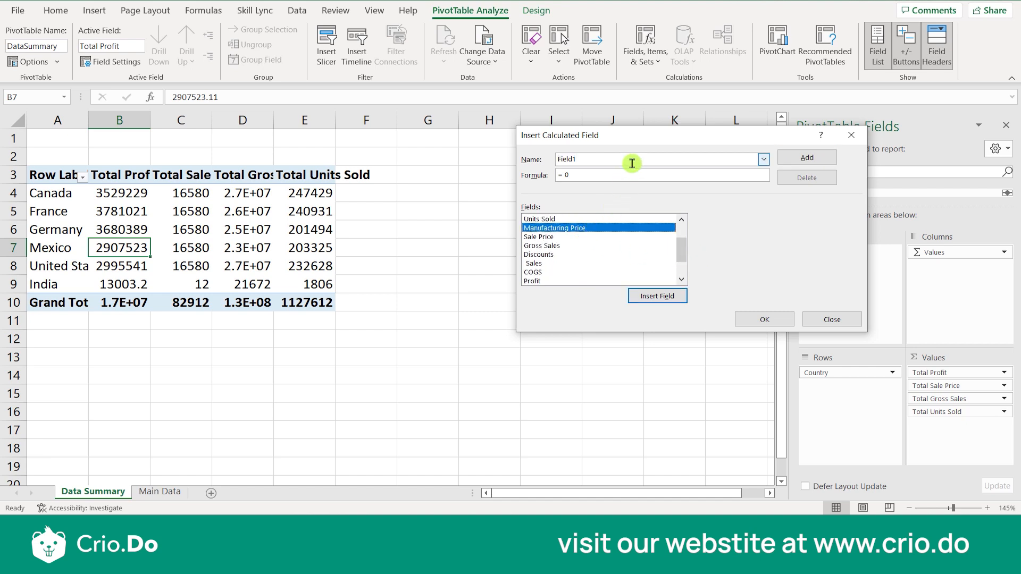
left_click(754, 153)
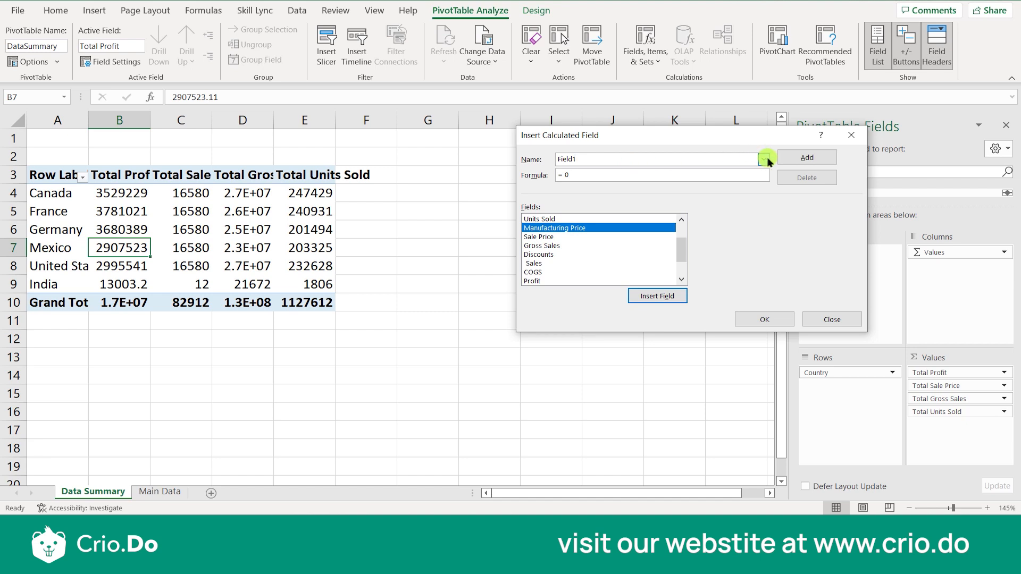
left_click(767, 160)
left_click(686, 162)
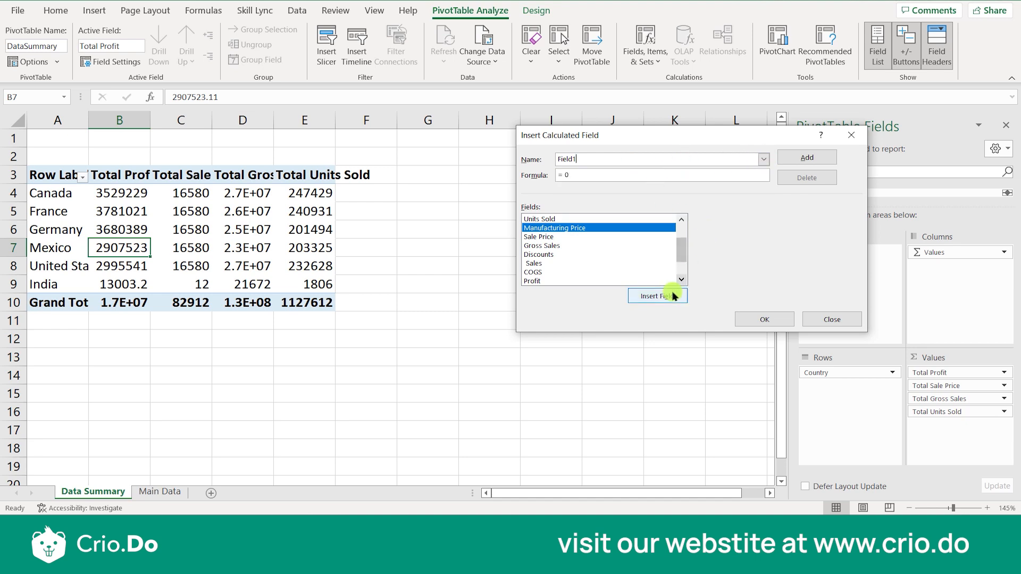
left_click(667, 299)
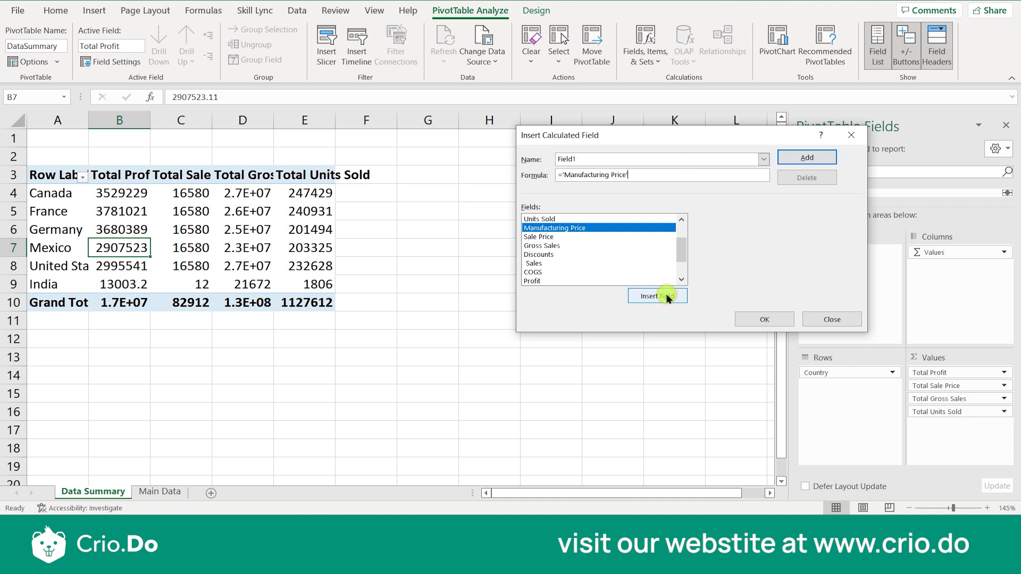
left_click(769, 318)
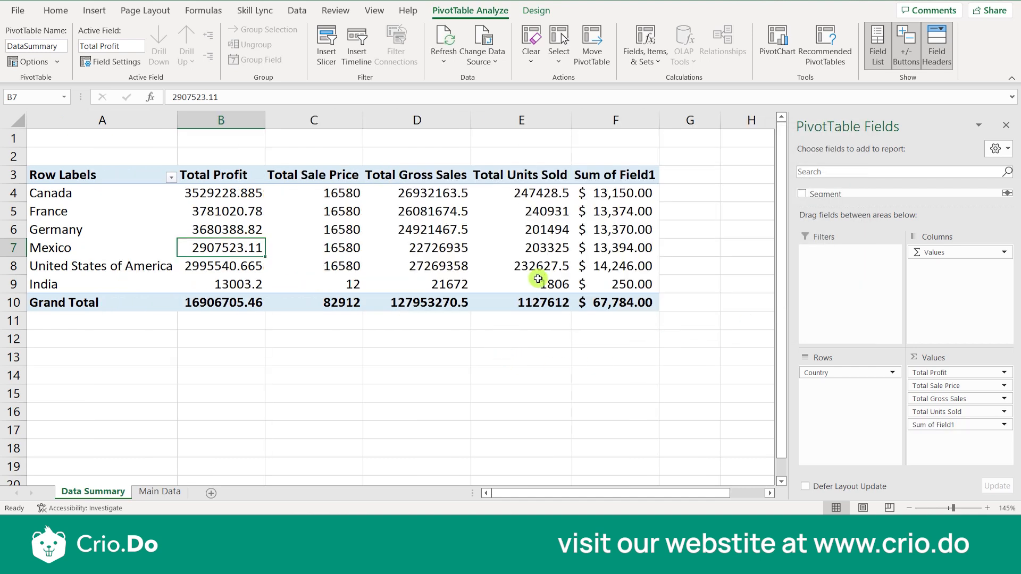
List the pivot table's calculated field formulas on a new worksheet and return to Data Summary.
left_click(612, 186)
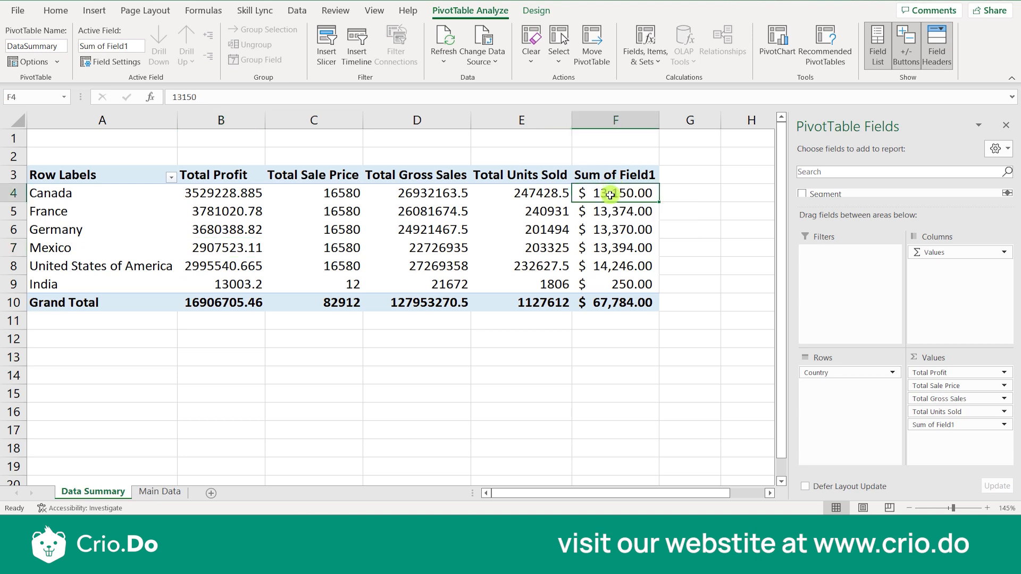
left_click(646, 48)
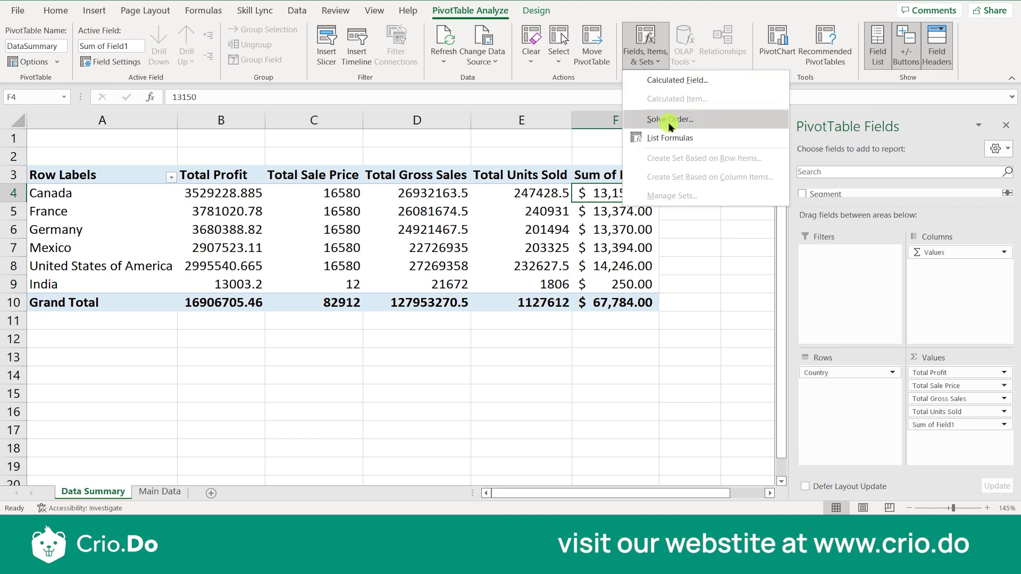
left_click(701, 137)
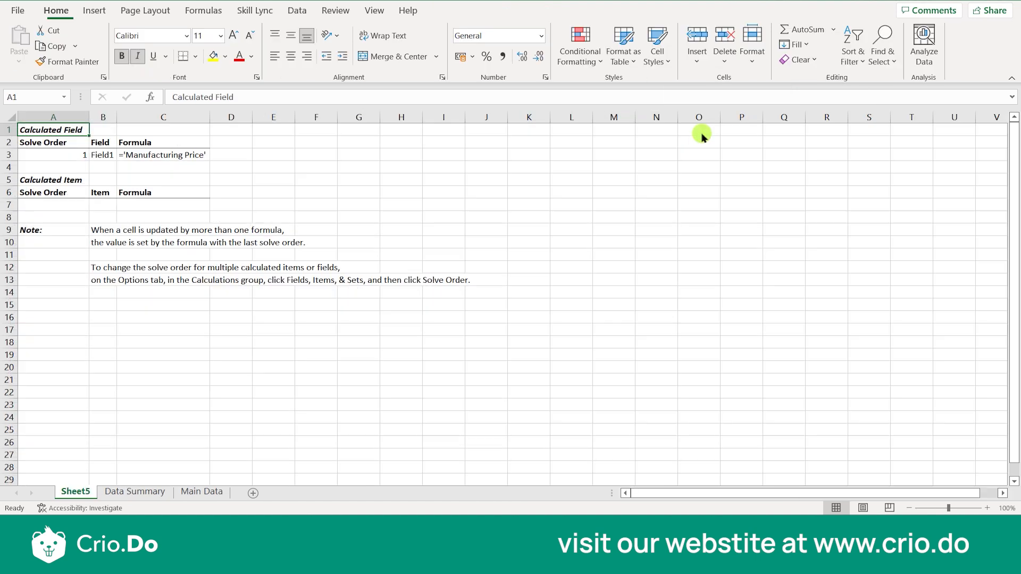
left_click(148, 494)
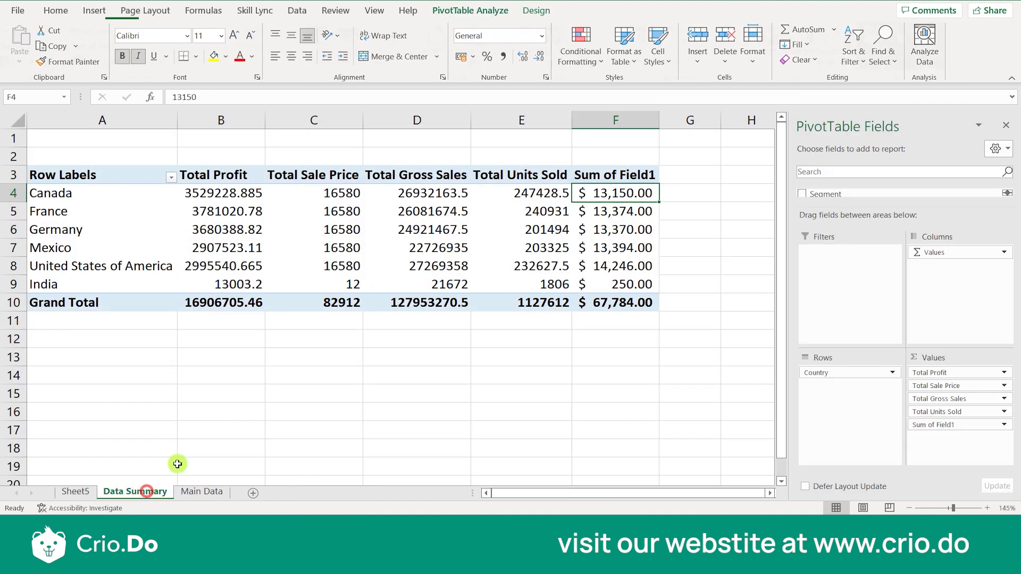
Look through the fields available for another calculated field and leave without adding one.
left_click(658, 61)
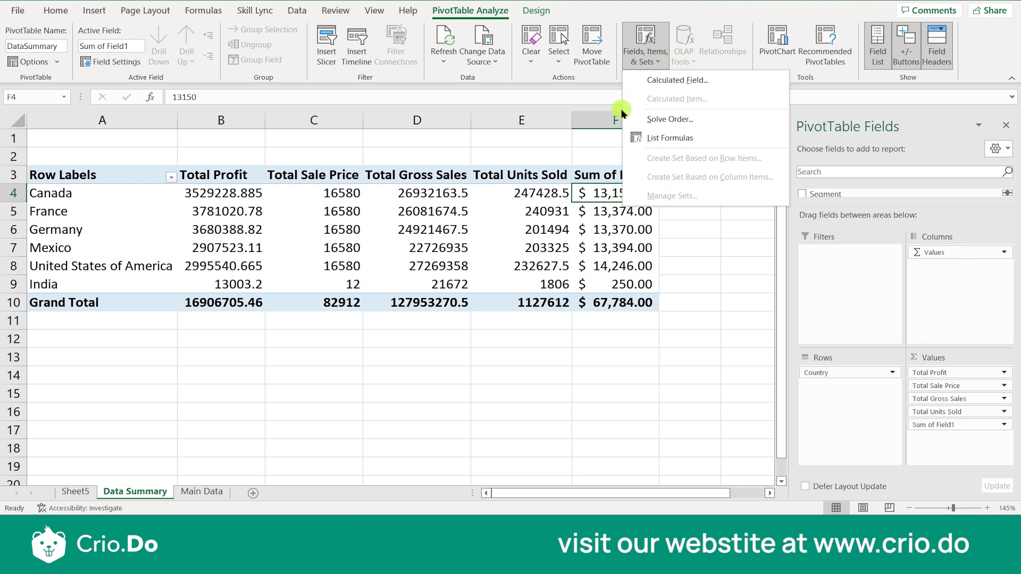
left_click(666, 80)
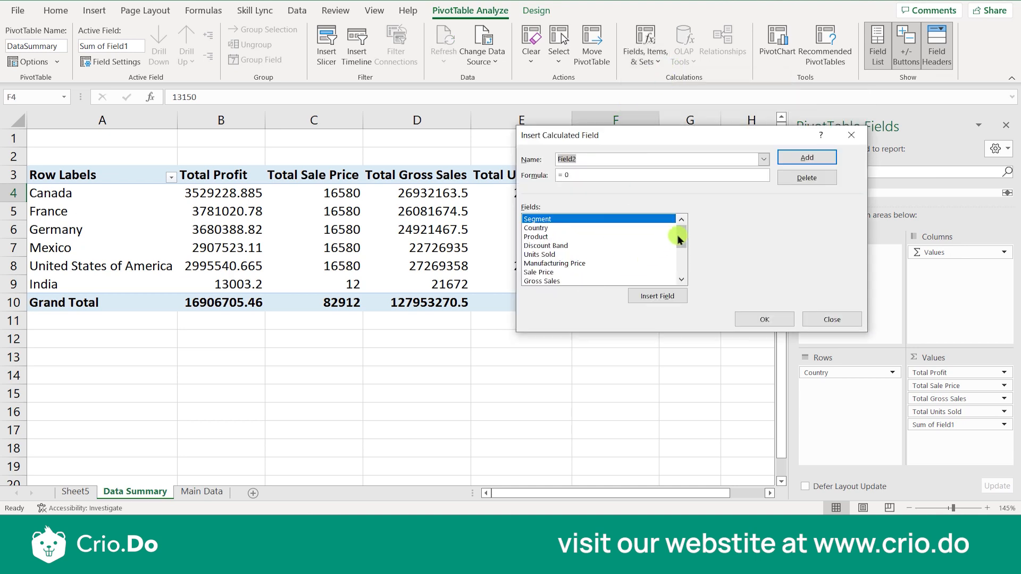
left_click_drag(681, 236, 682, 271)
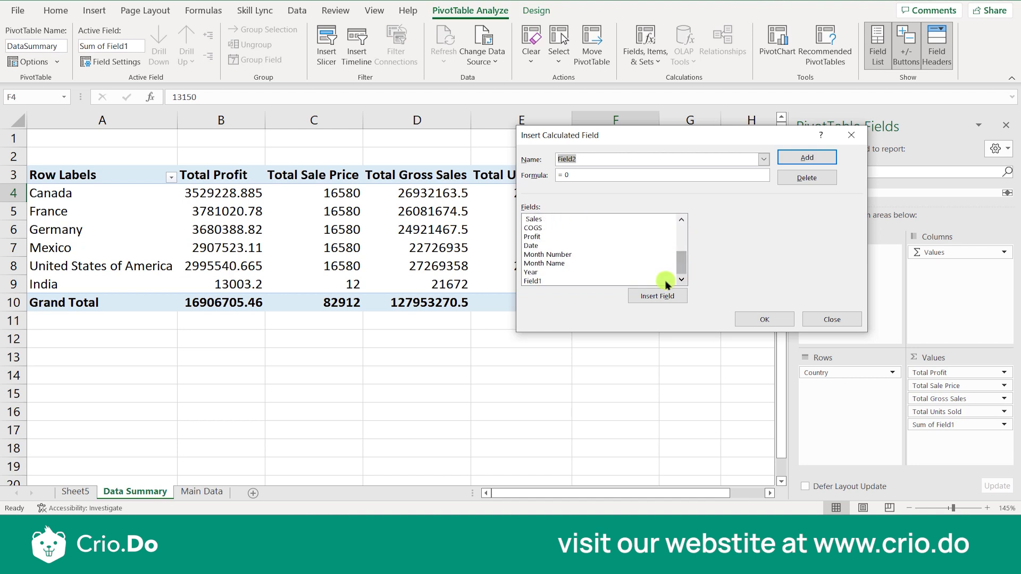
left_click_drag(681, 259, 687, 234)
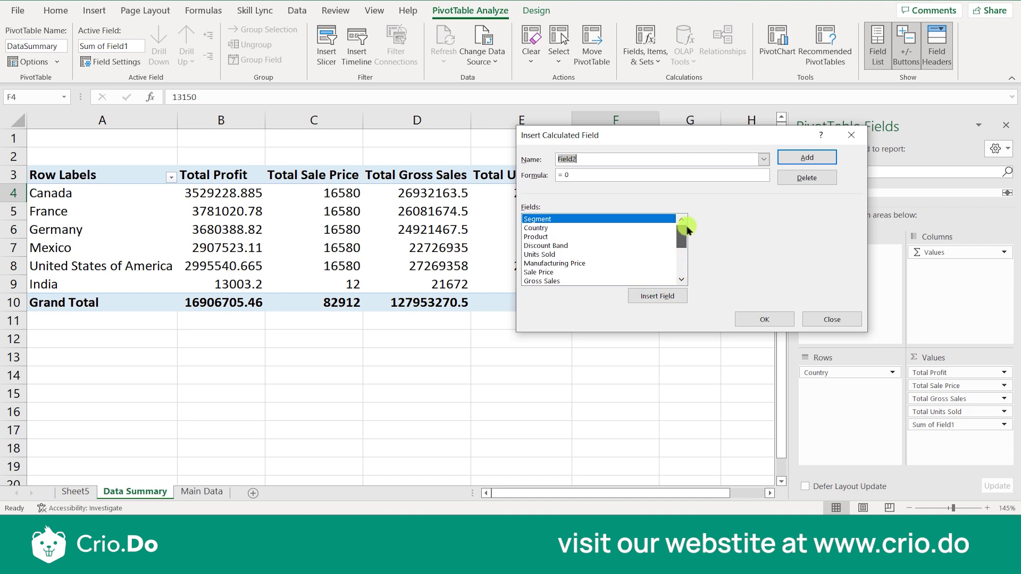
left_click(833, 320)
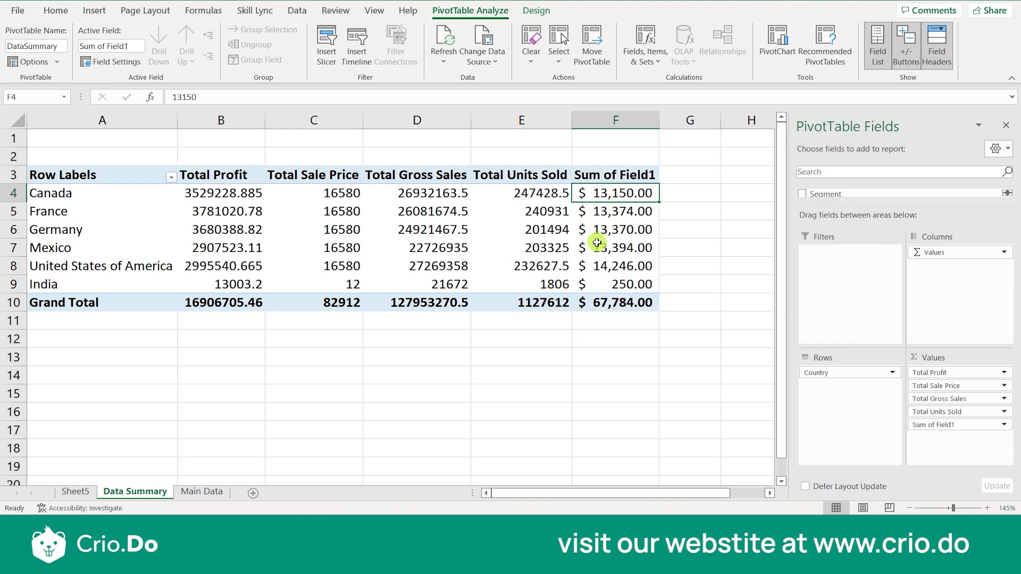
Look at the PivotChart chart choices without inserting one, and compare them with the general chart insertion commands.
left_click(489, 266)
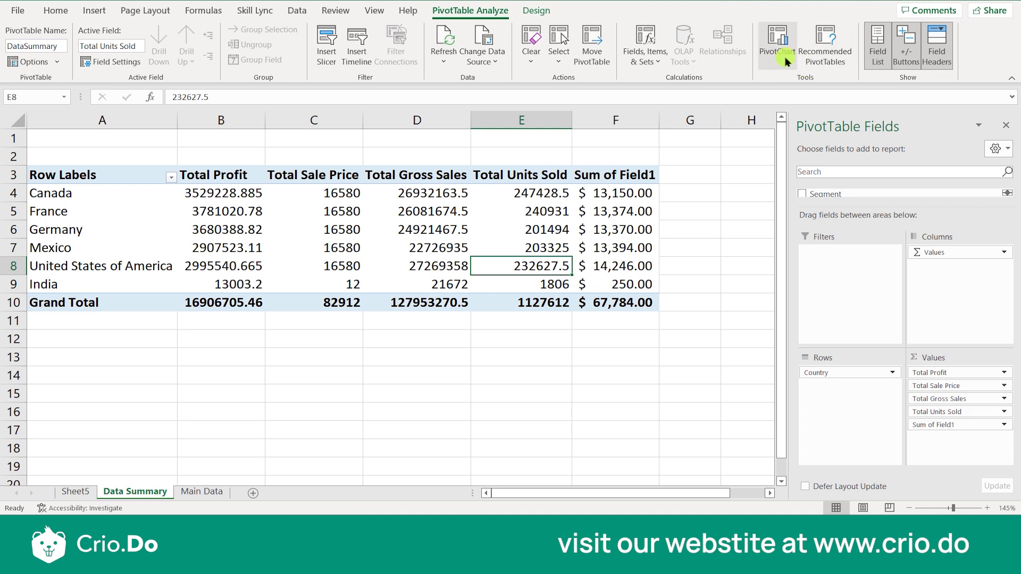
left_click(785, 38)
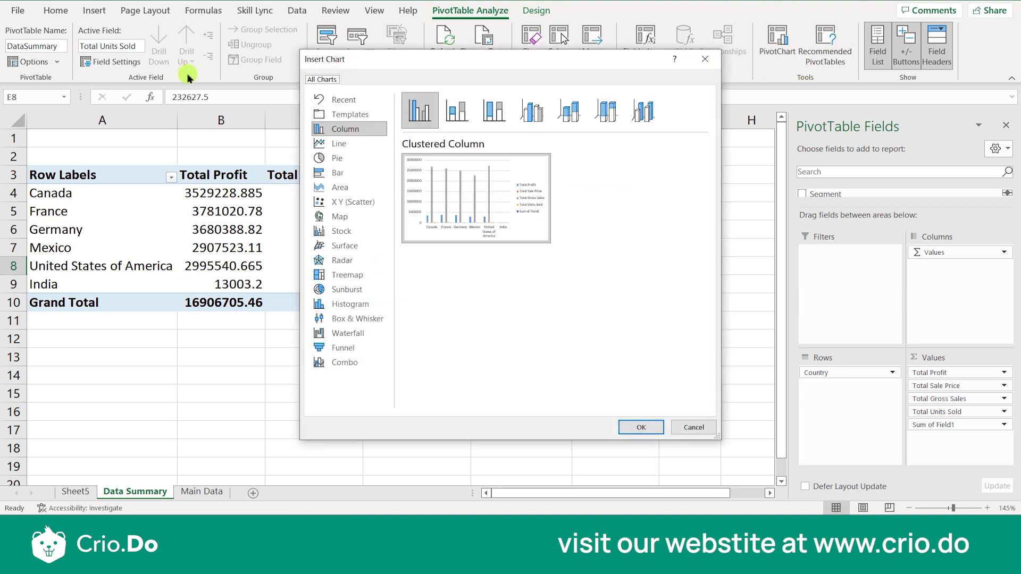
left_click(705, 59)
left_click(93, 10)
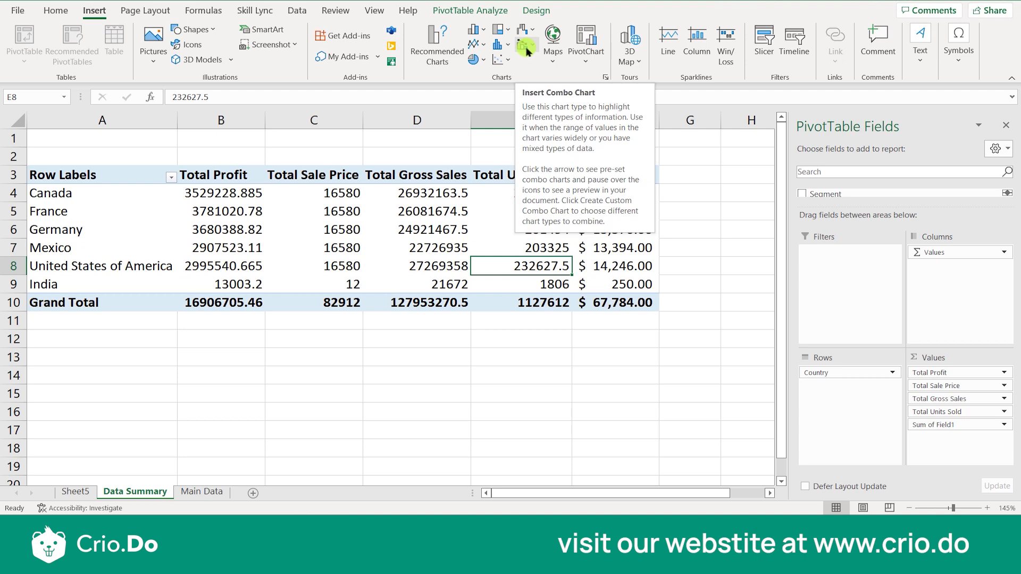
mouse_move(435, 189)
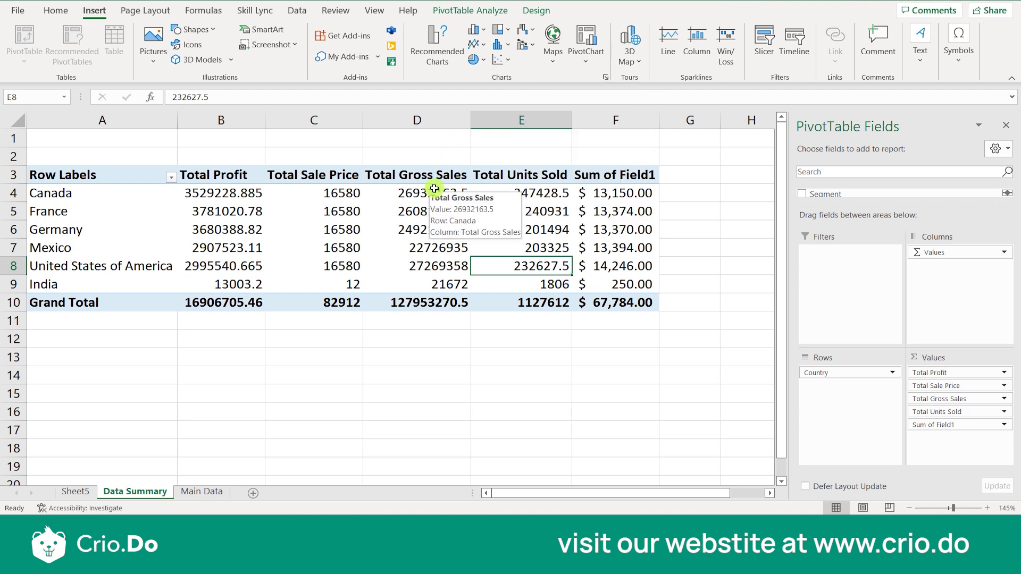
left_click(459, 11)
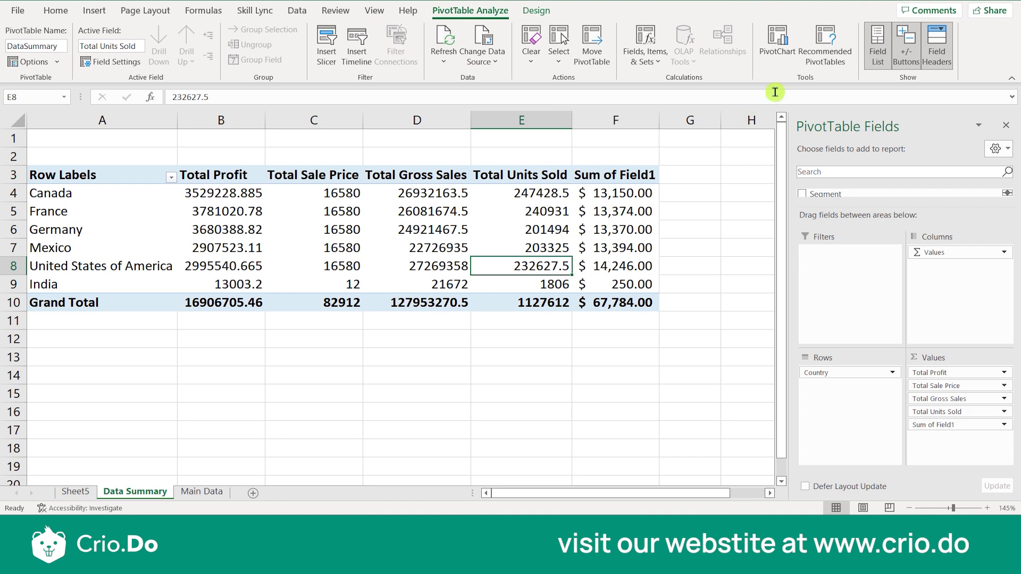
Preview the PivotChart types available for the pivot table, from Column, Line and Pie through Waterfall, Funnel and Combo.
left_click(769, 48)
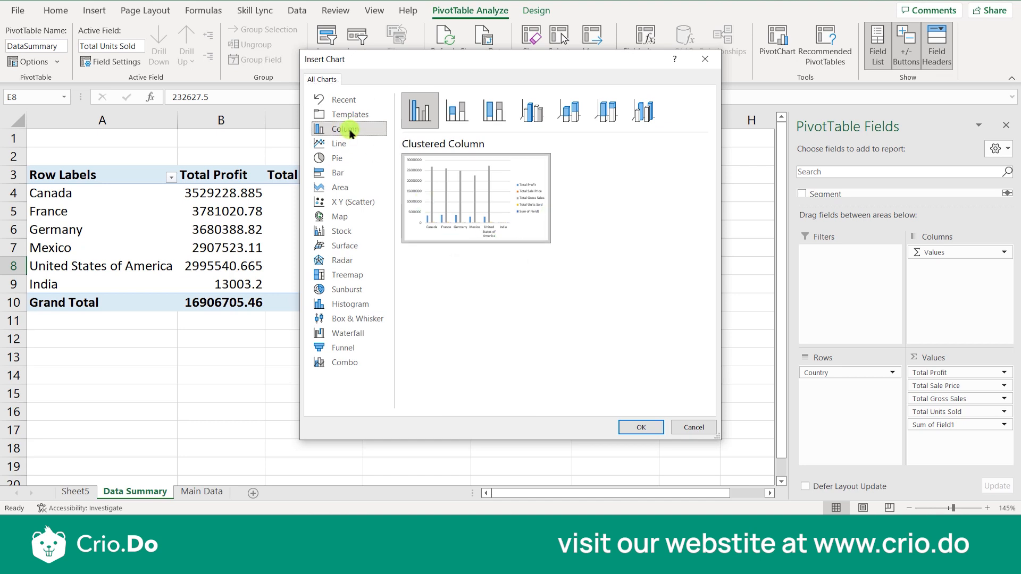
left_click(347, 145)
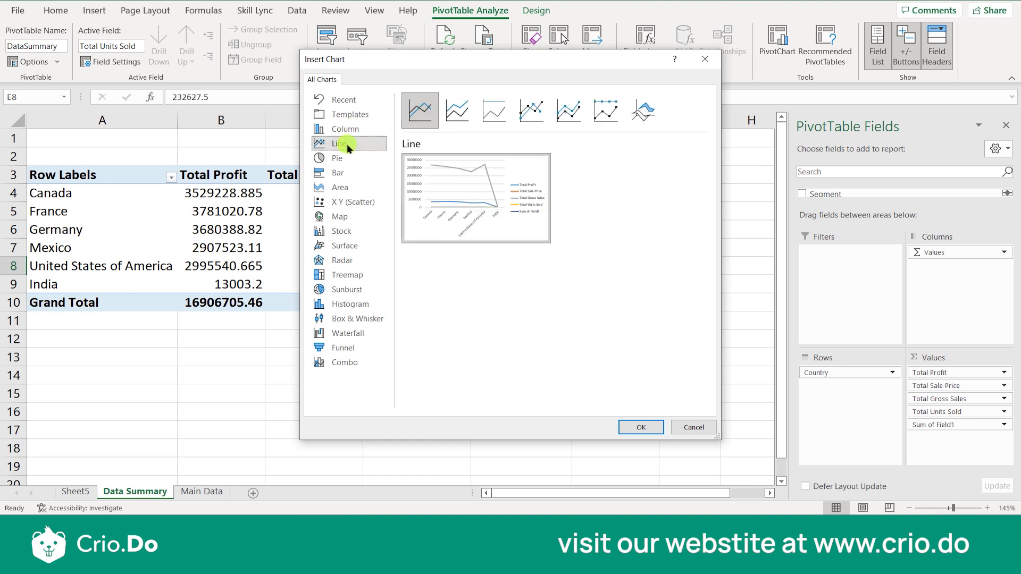
left_click(350, 155)
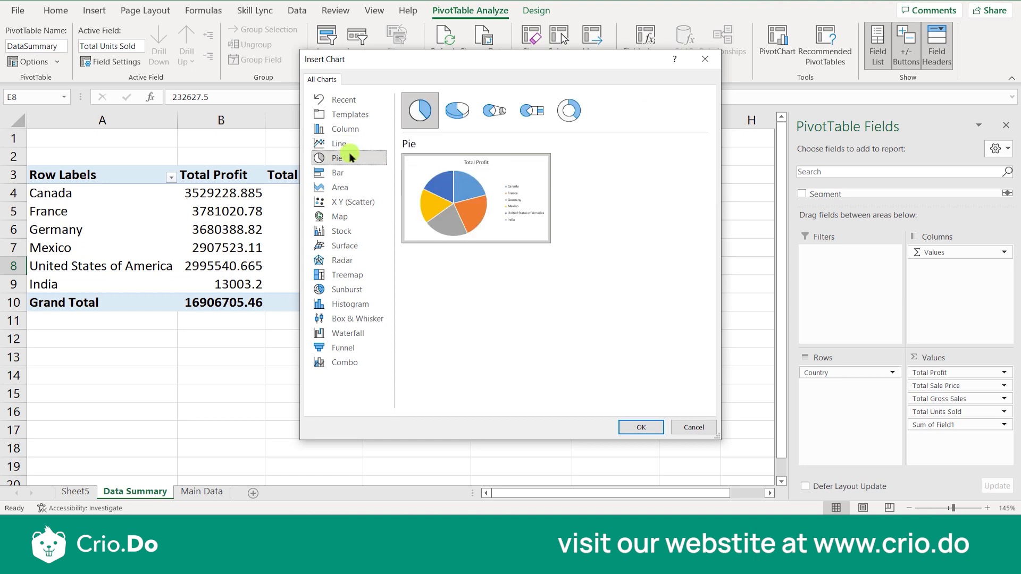
left_click(349, 173)
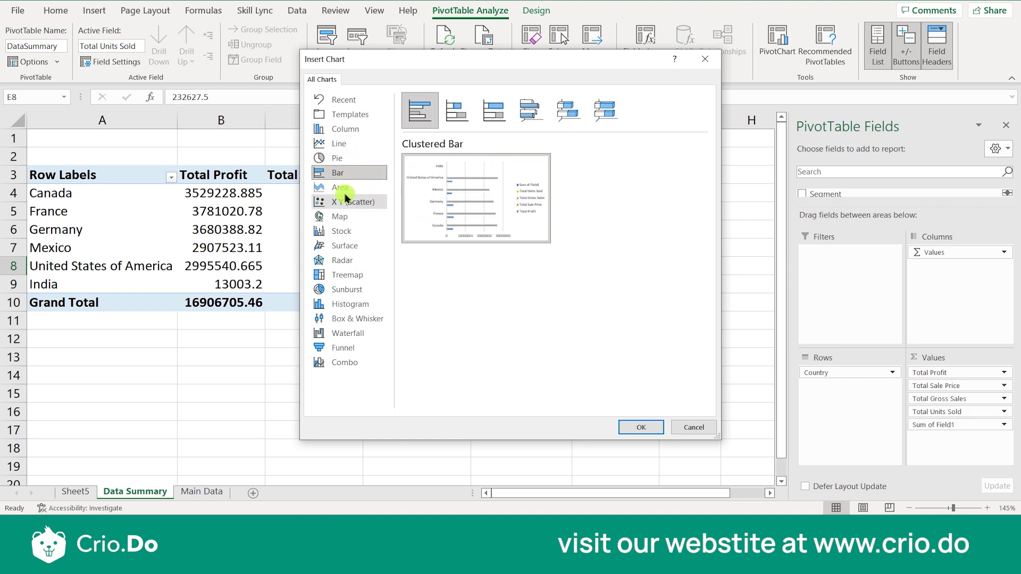
left_click(345, 189)
left_click(345, 202)
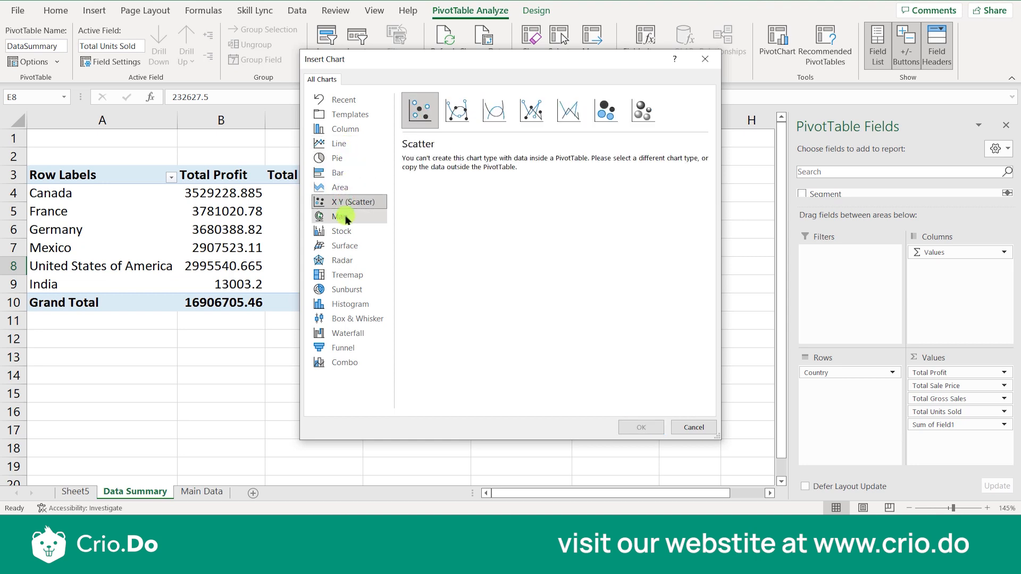
left_click(344, 217)
left_click(349, 230)
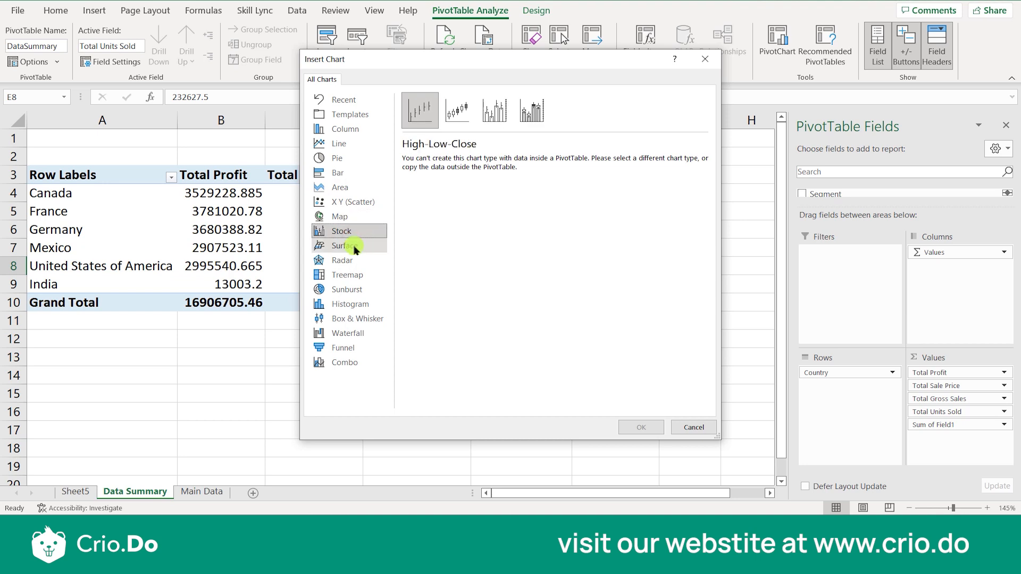
left_click(352, 246)
left_click(355, 261)
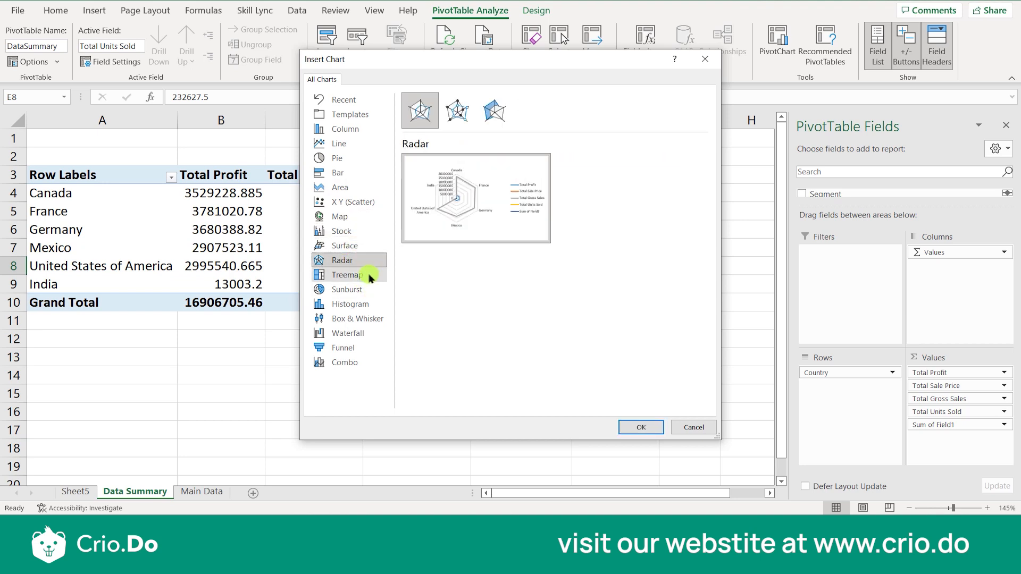
left_click(370, 276)
left_click(367, 290)
left_click(364, 305)
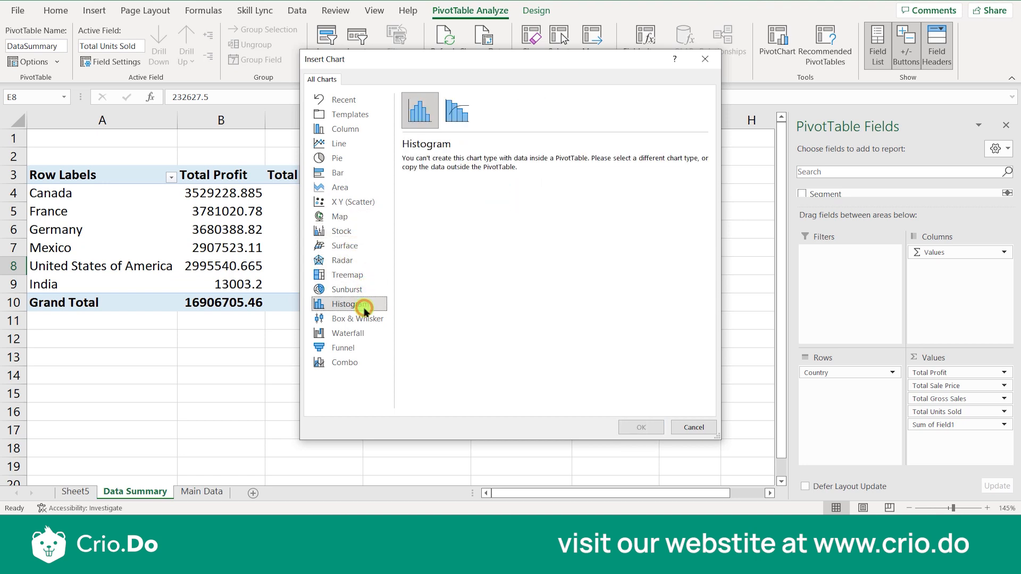
left_click(372, 320)
left_click(358, 334)
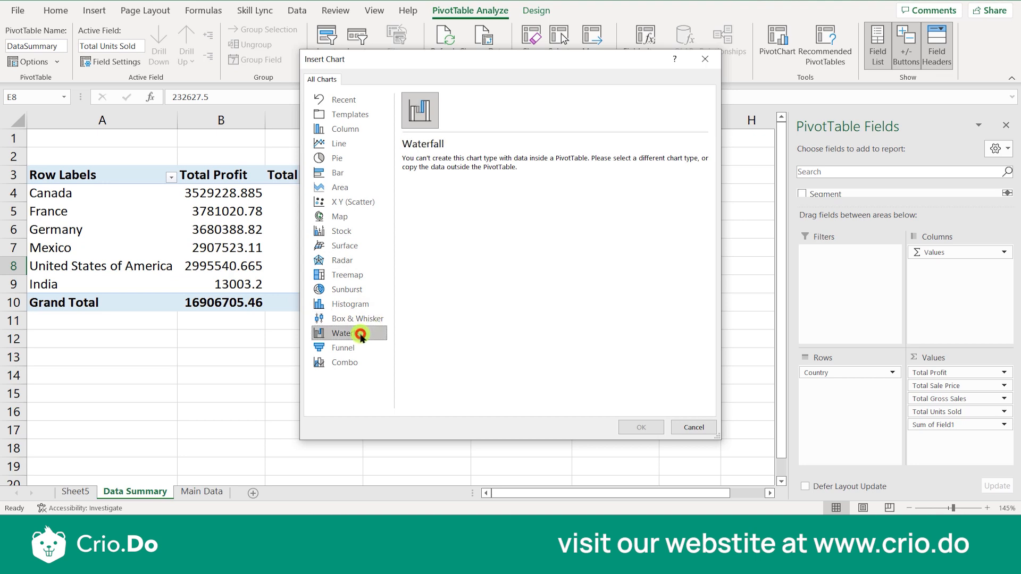
left_click(356, 350)
left_click(358, 360)
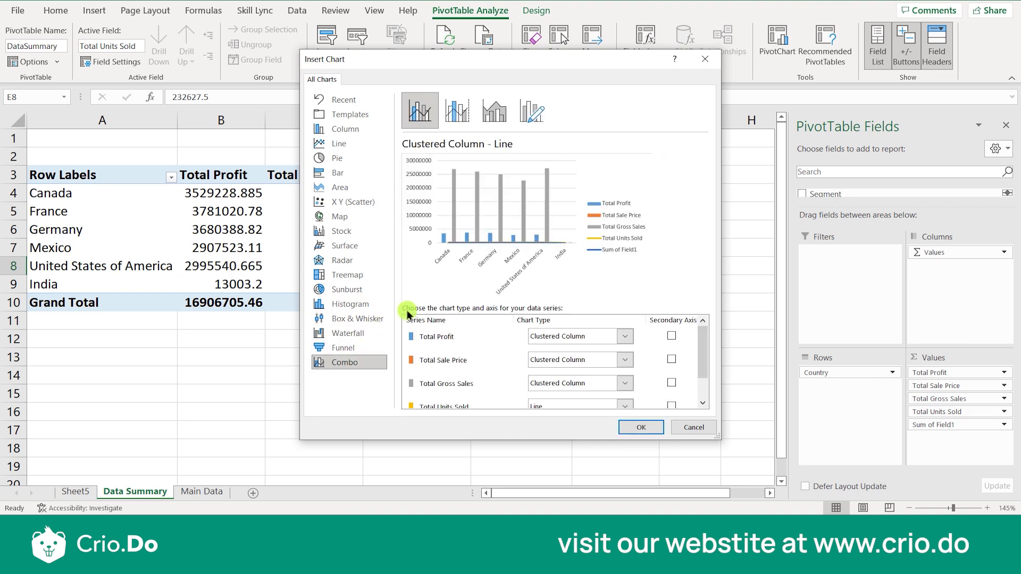
Insert a Clustered Bar PivotChart from the pivot table and delete it from the sheet.
left_click(355, 145)
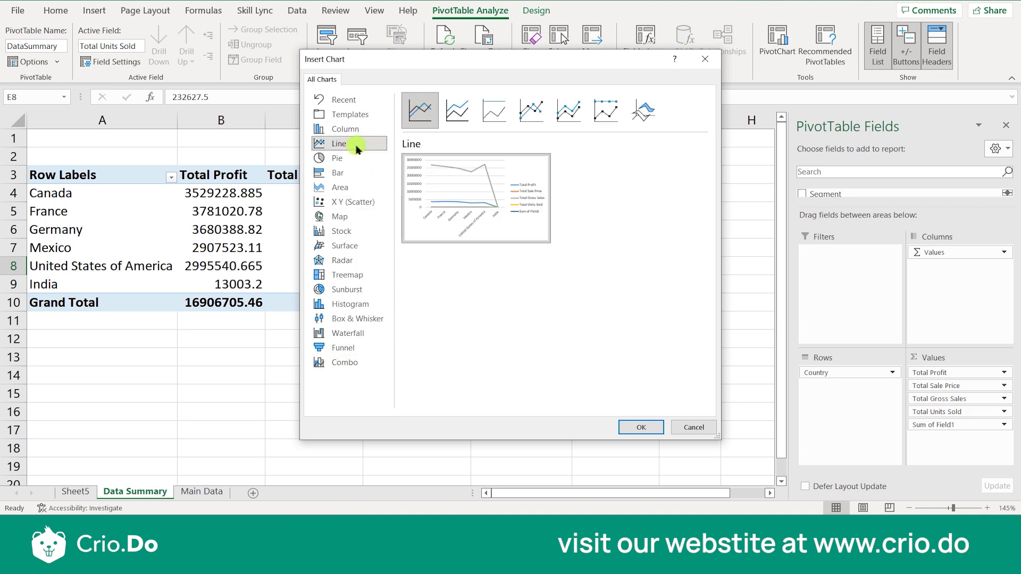
left_click(355, 131)
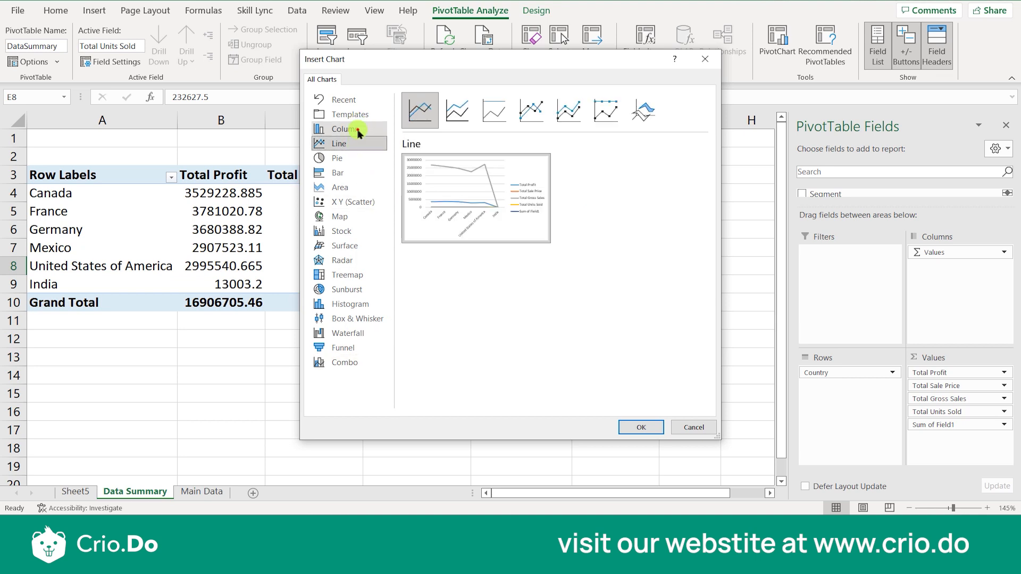
left_click(361, 179)
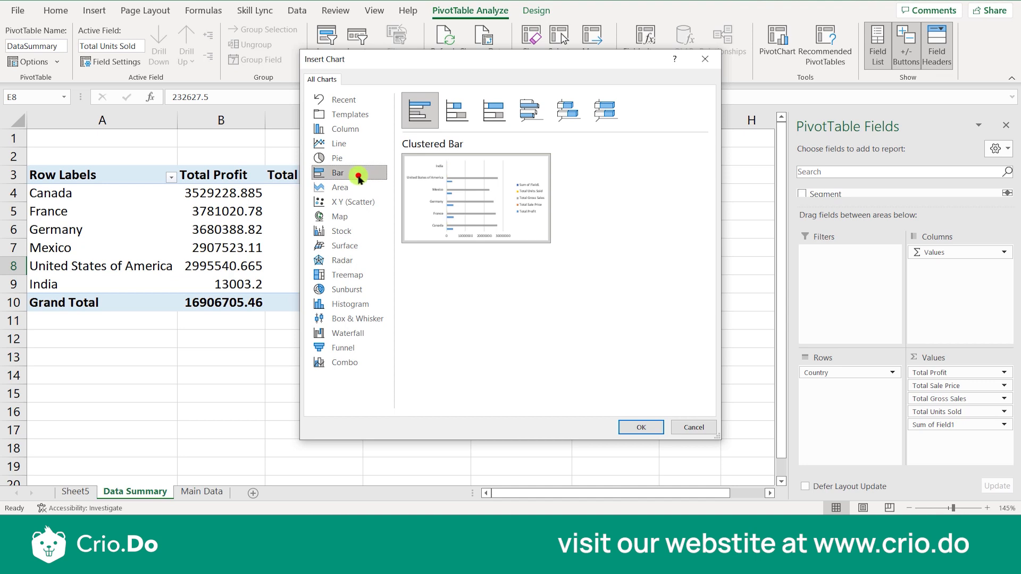
left_click(631, 428)
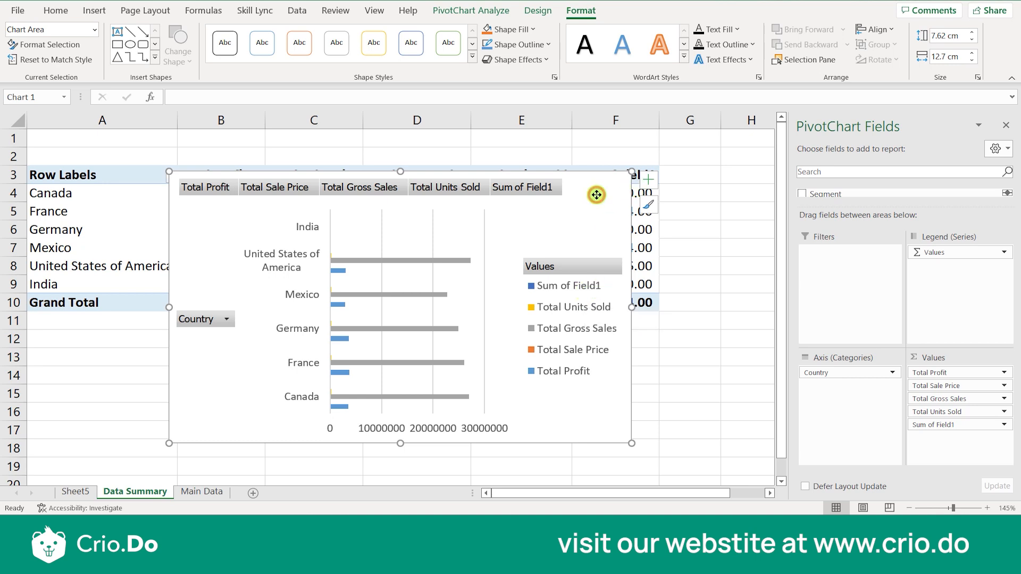
key("Delete")
Try to delete worksheet column F, which holds the Sum of Field1 values.
left_click(614, 120)
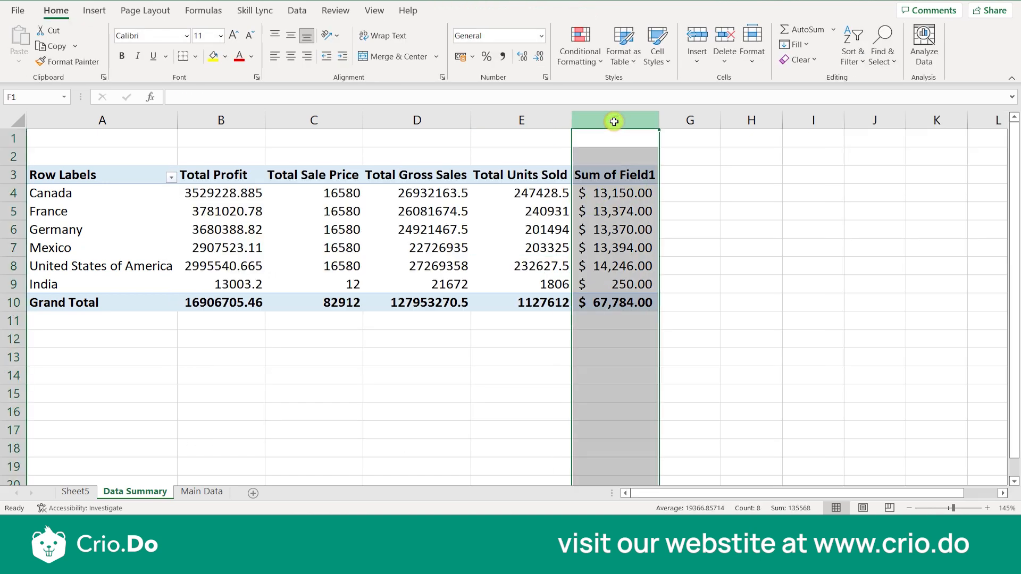
right_click(615, 120)
left_click(666, 252)
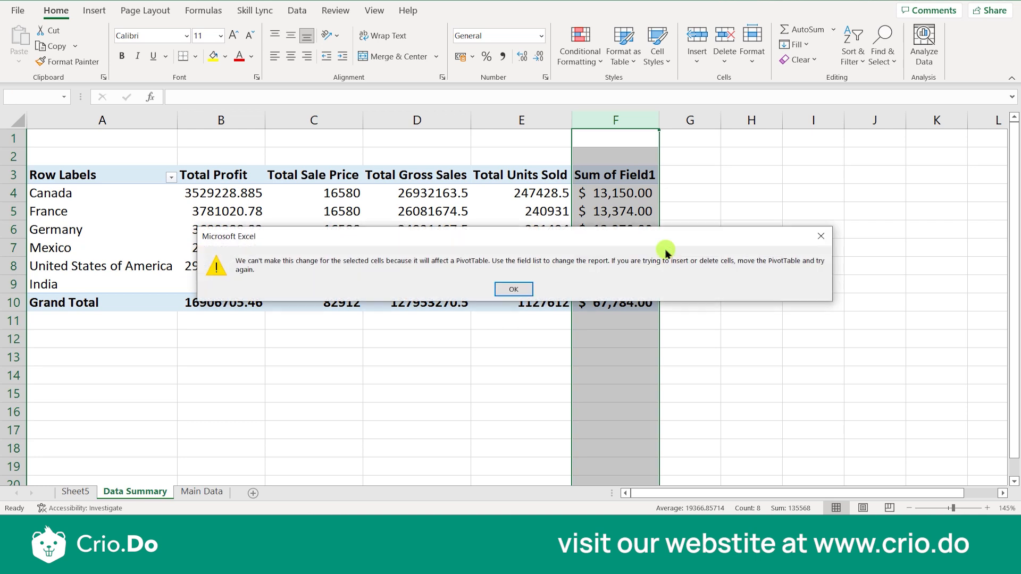
left_click(519, 290)
Remove the Sum of Field1 calculated field from the pivot table's values.
left_click(632, 230)
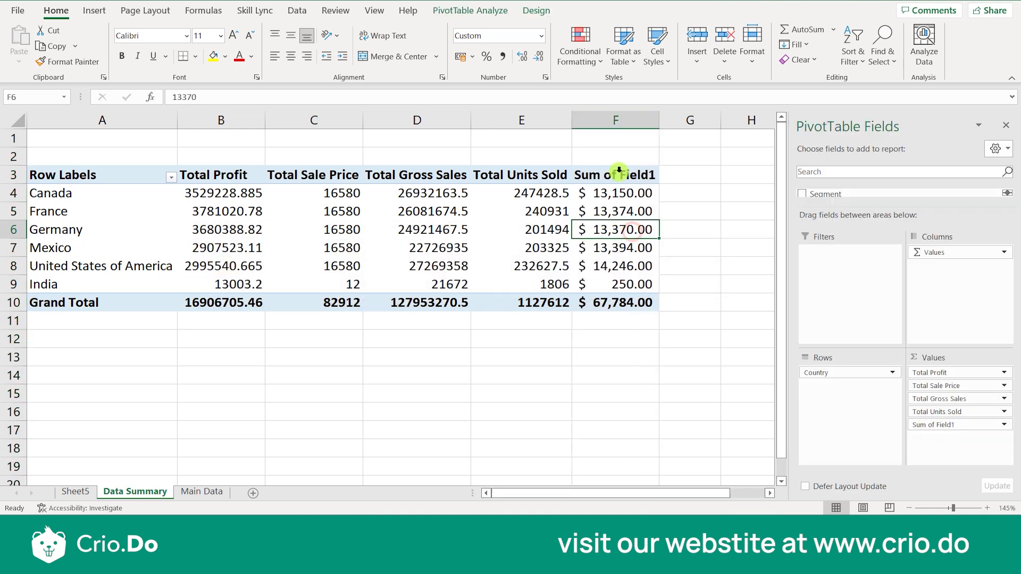
left_click(619, 179)
left_click_drag(619, 179, 647, 307)
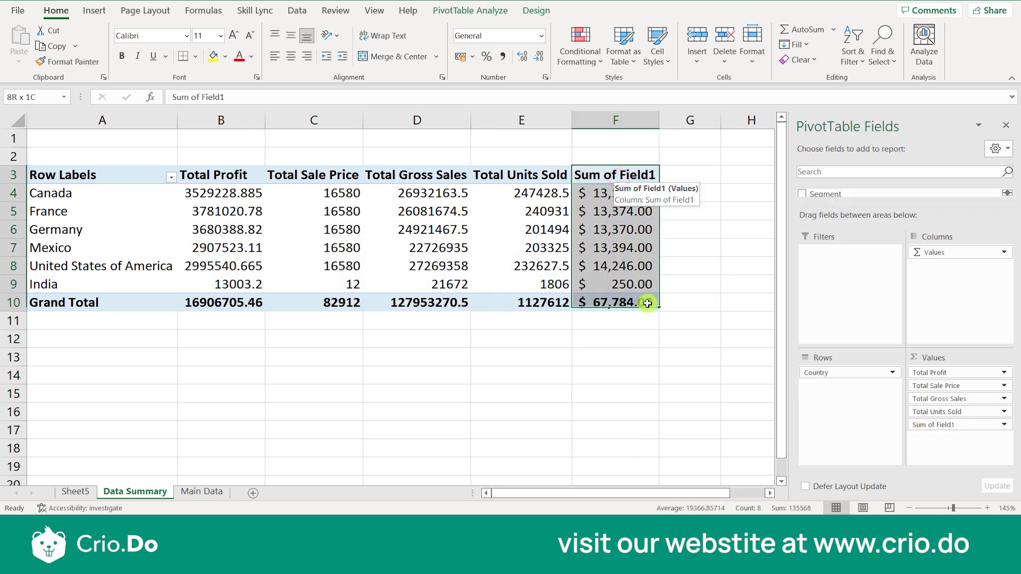
left_click(956, 426)
left_click(957, 426)
left_click(955, 426)
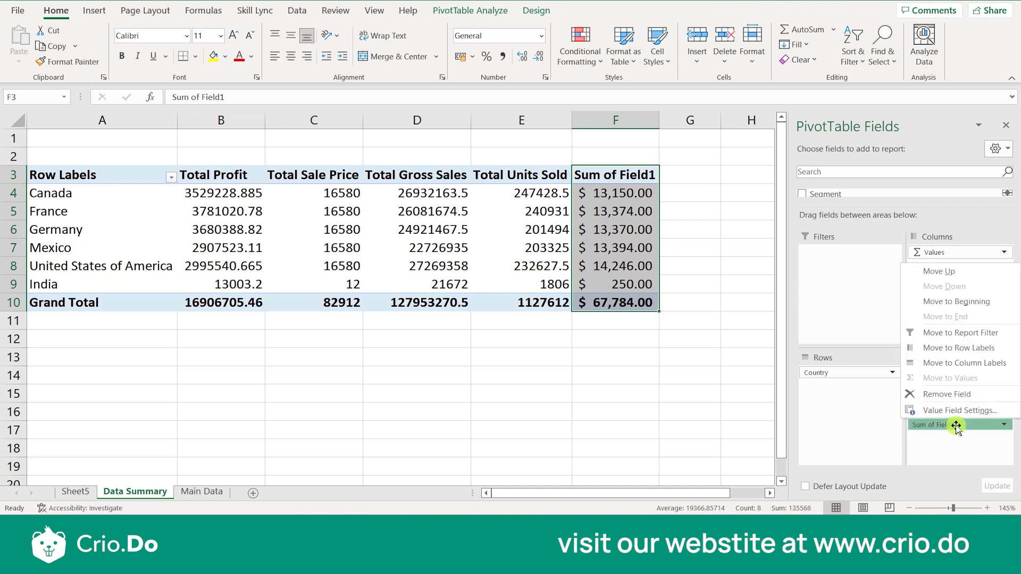
left_click(960, 395)
left_click(710, 346)
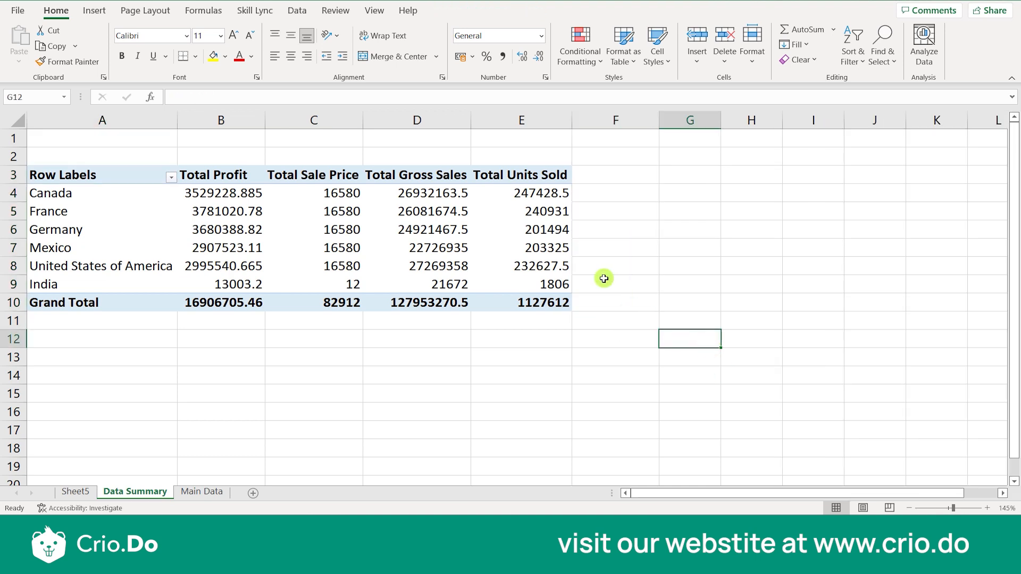
left_click(226, 183)
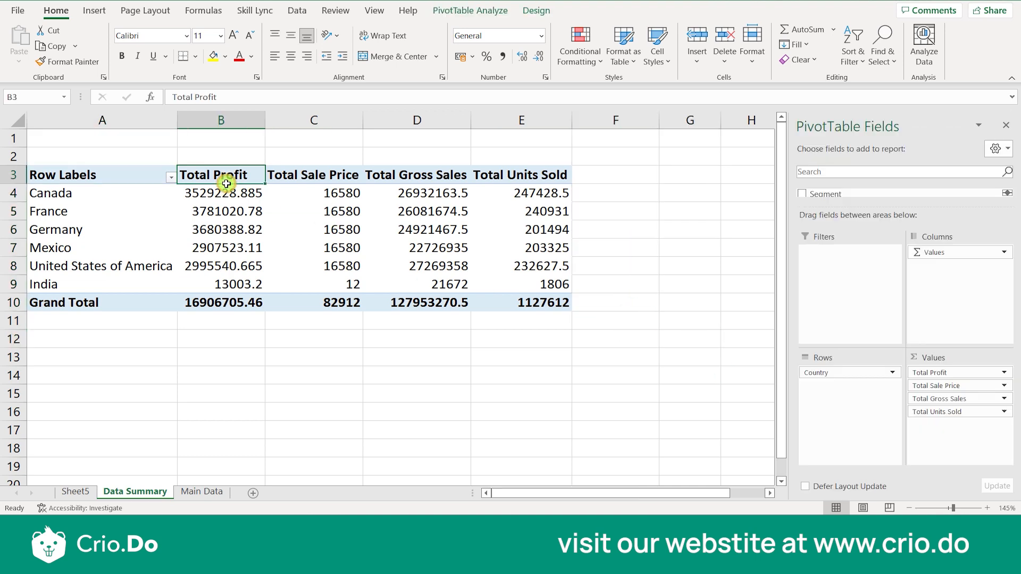
left_click(330, 185)
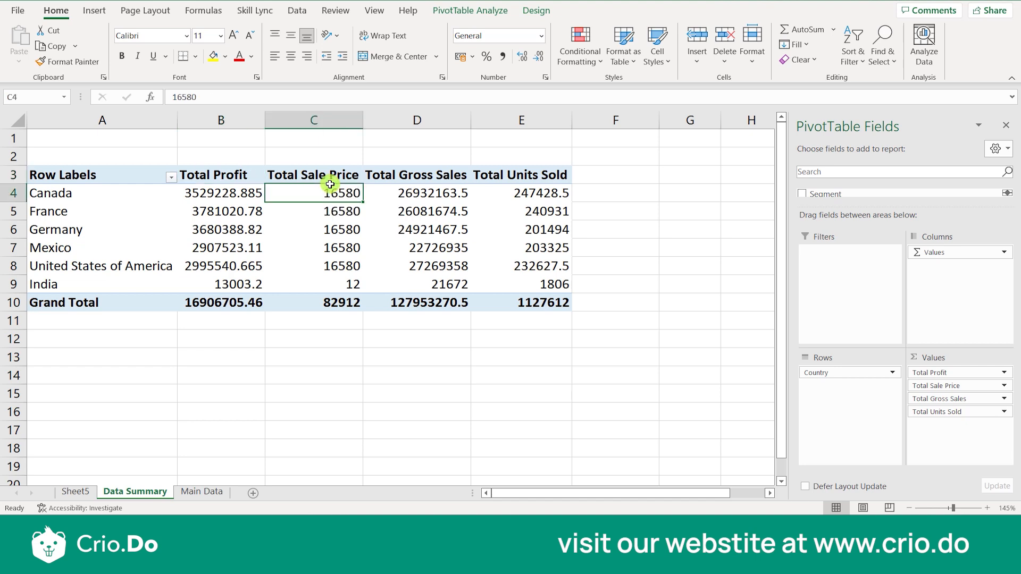
left_click(425, 180)
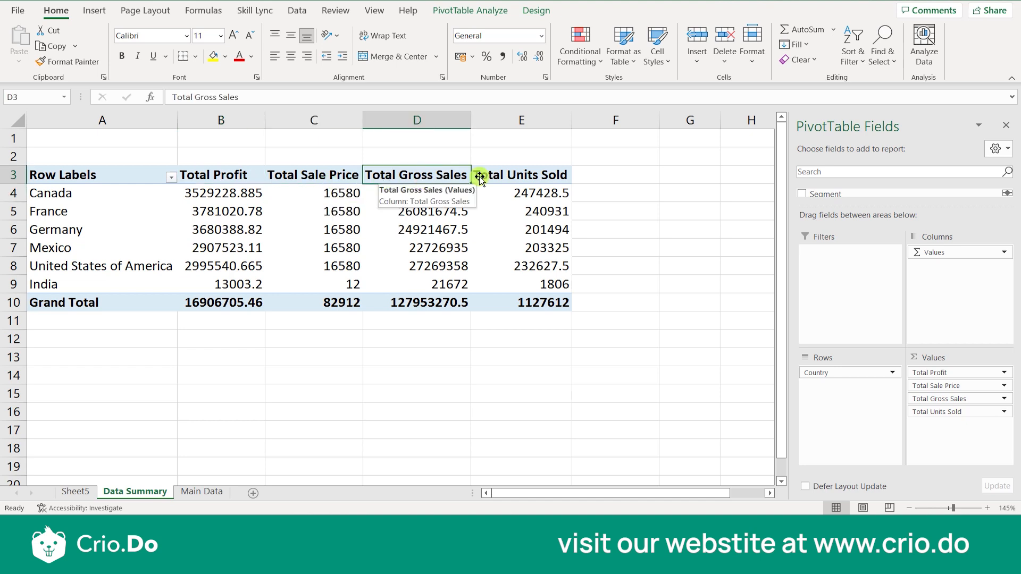
left_click(521, 175)
Preview the Column subtypes for a new PivotChart of the pivot table and compare them with the Pie and Line types.
left_click(516, 240)
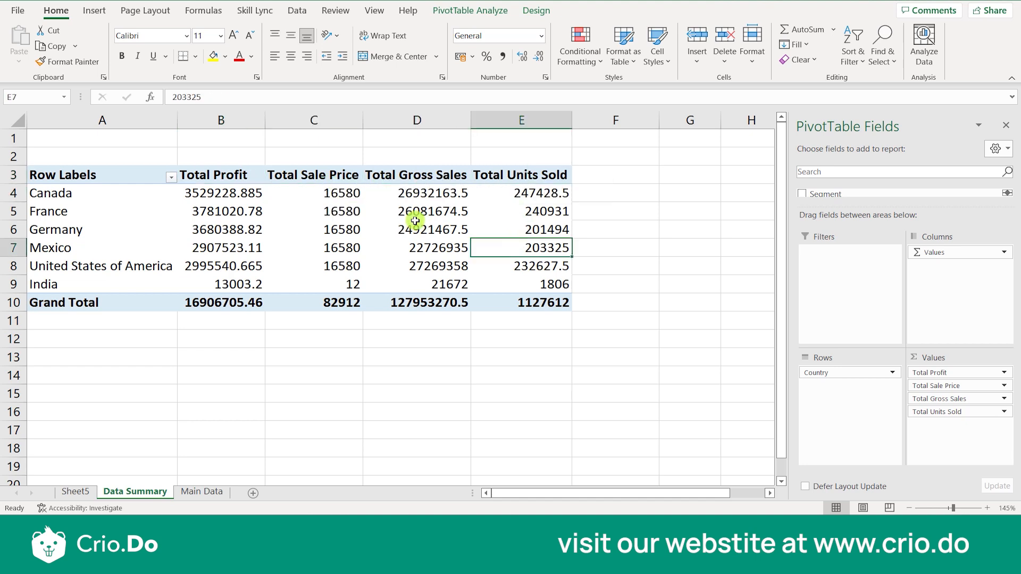
left_click(468, 12)
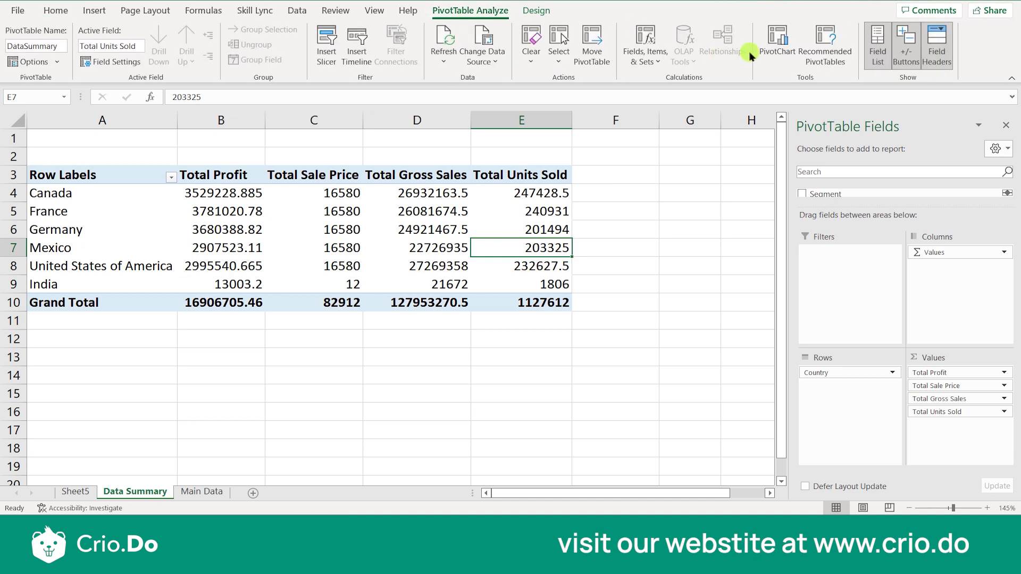
left_click(777, 48)
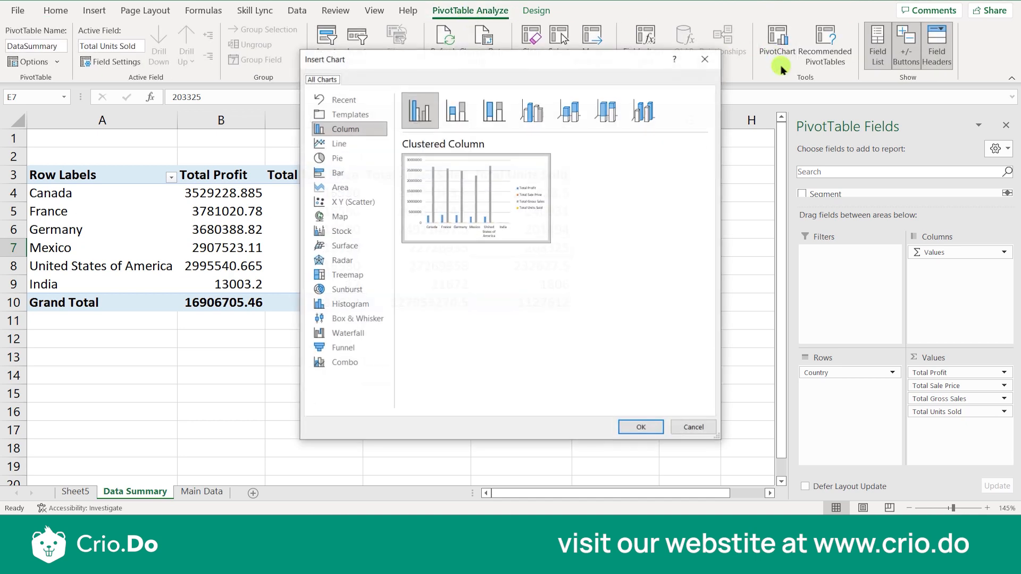
mouse_move(492, 201)
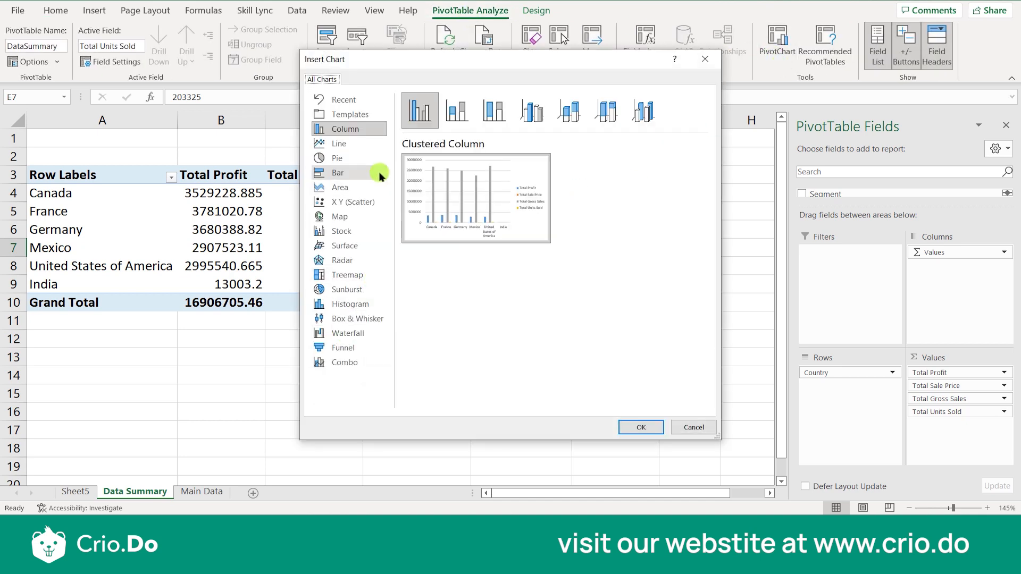
left_click(454, 110)
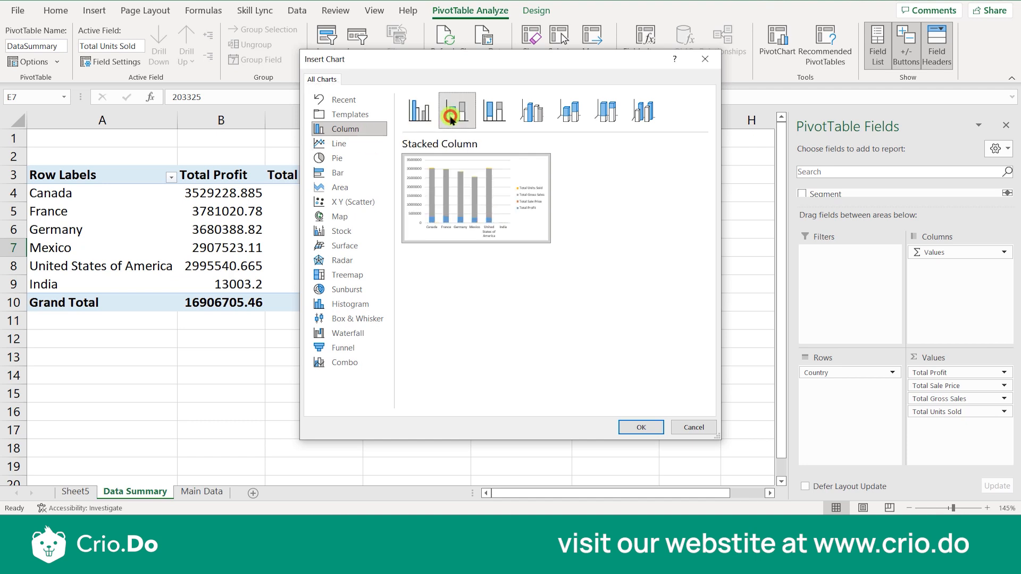
left_click(492, 110)
left_click(534, 118)
left_click(573, 112)
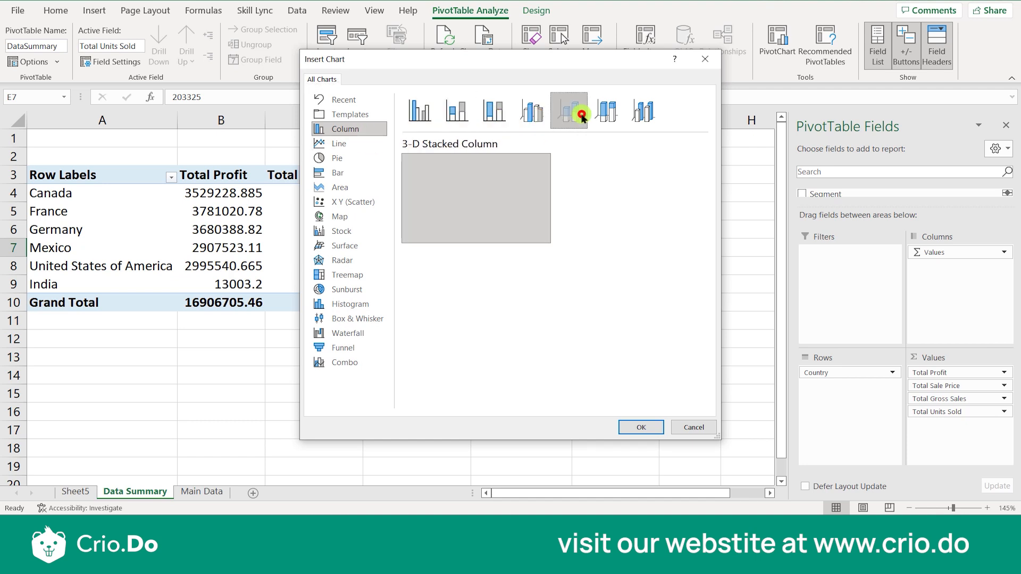
left_click(630, 119)
left_click(606, 112)
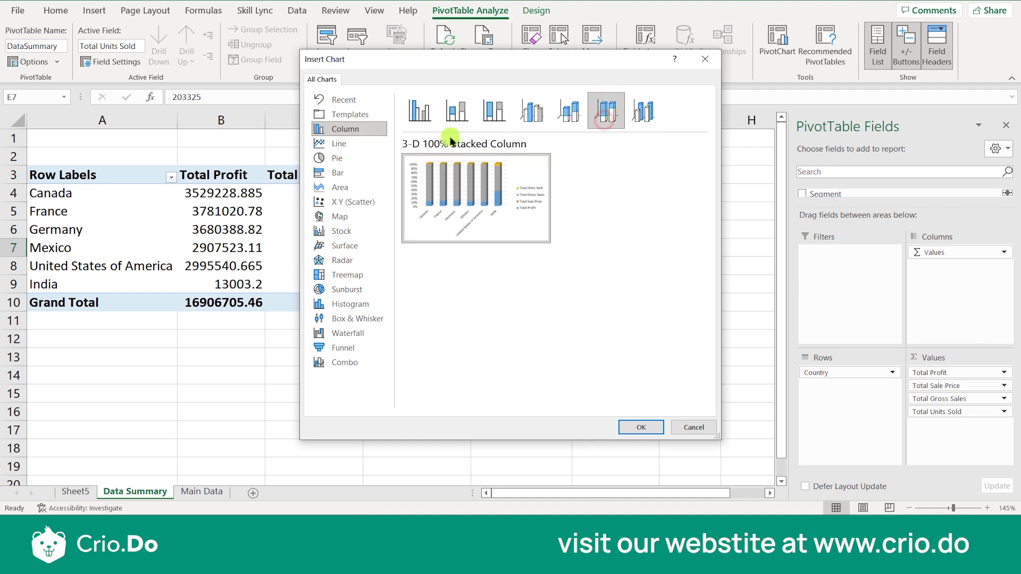
left_click(351, 155)
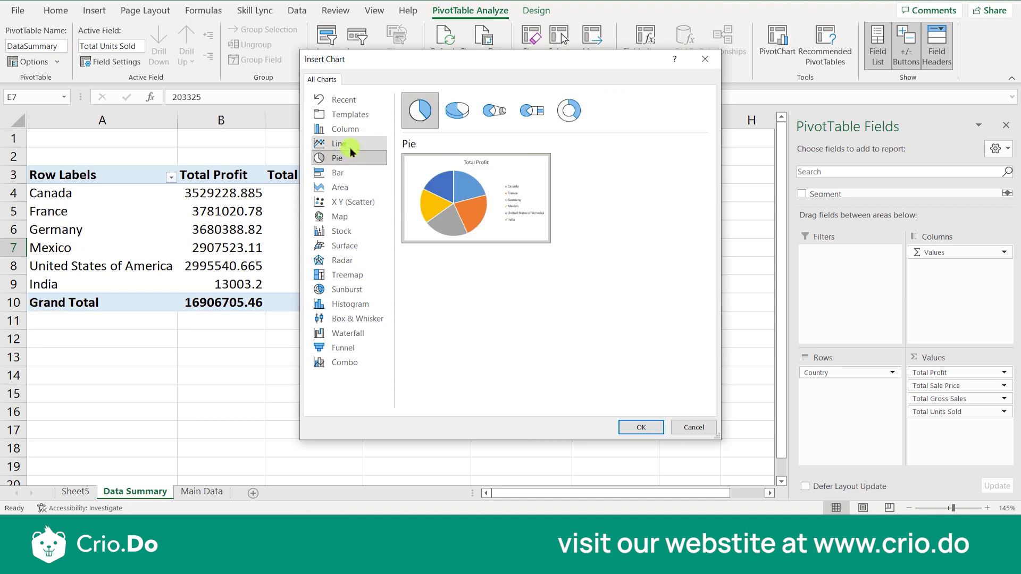
left_click(355, 142)
left_click(346, 130)
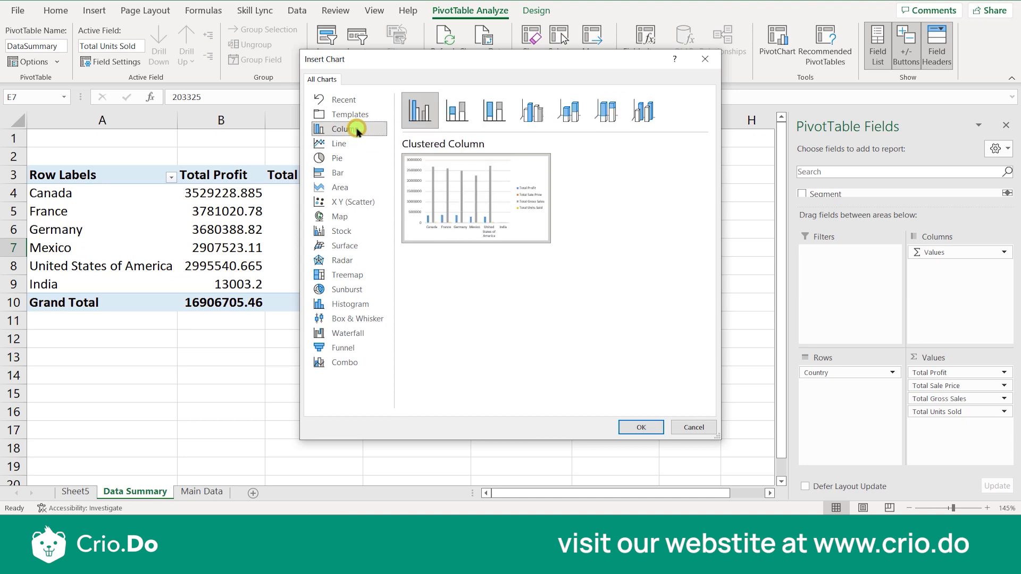
Insert a Clustered Bar PivotChart based on the pivot table, after comparing it with the neighbouring Bar subtype.
left_click(338, 171)
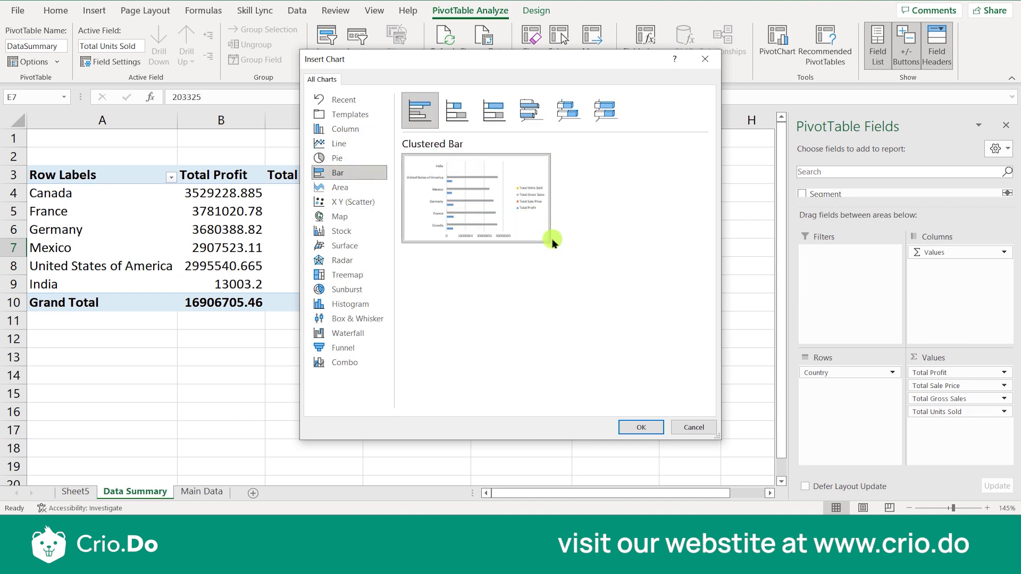
left_click(470, 116)
left_click(430, 112)
left_click(452, 113)
left_click(417, 110)
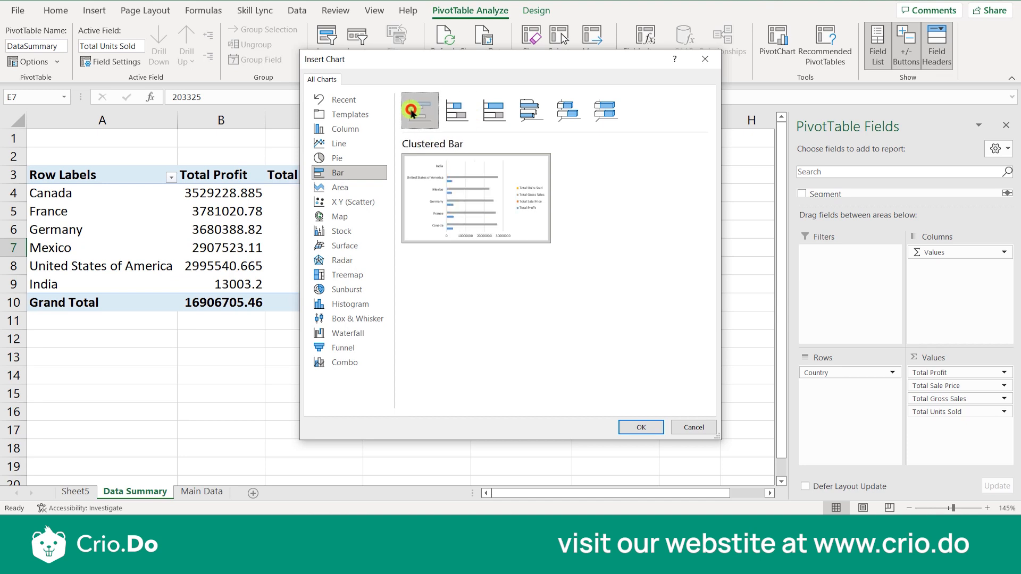
left_click(645, 425)
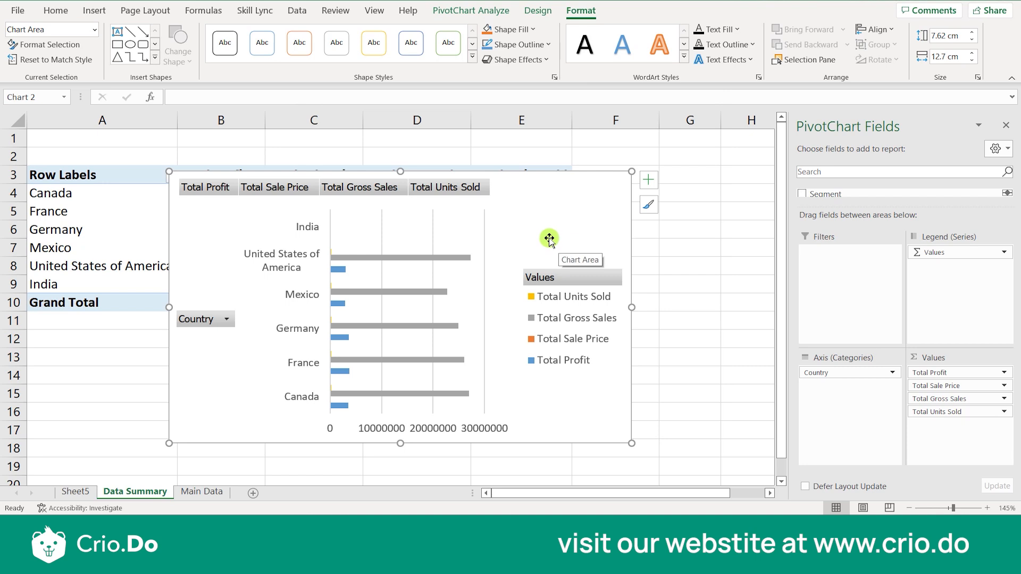
Move the bar PivotChart over to the pivot table's right and inspect its Total Gross Sales and Total Profit bars.
left_click_drag(548, 238, 642, 214)
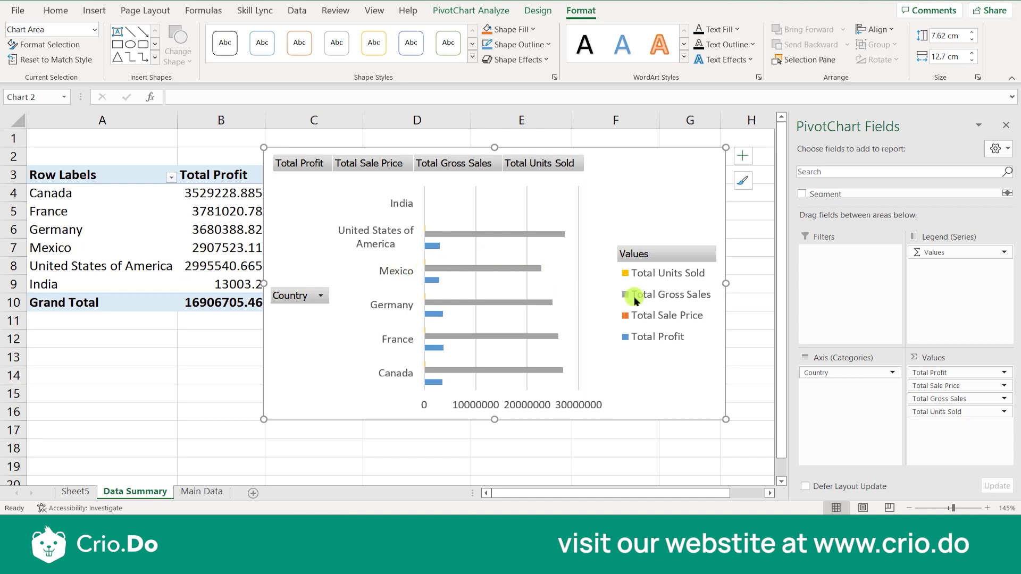
left_click(543, 235)
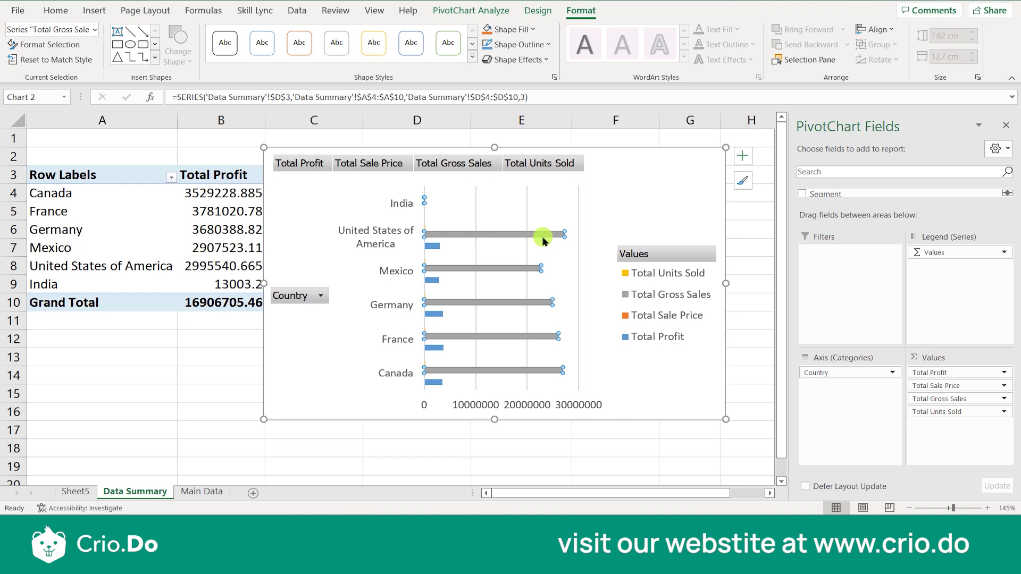
left_click(437, 314)
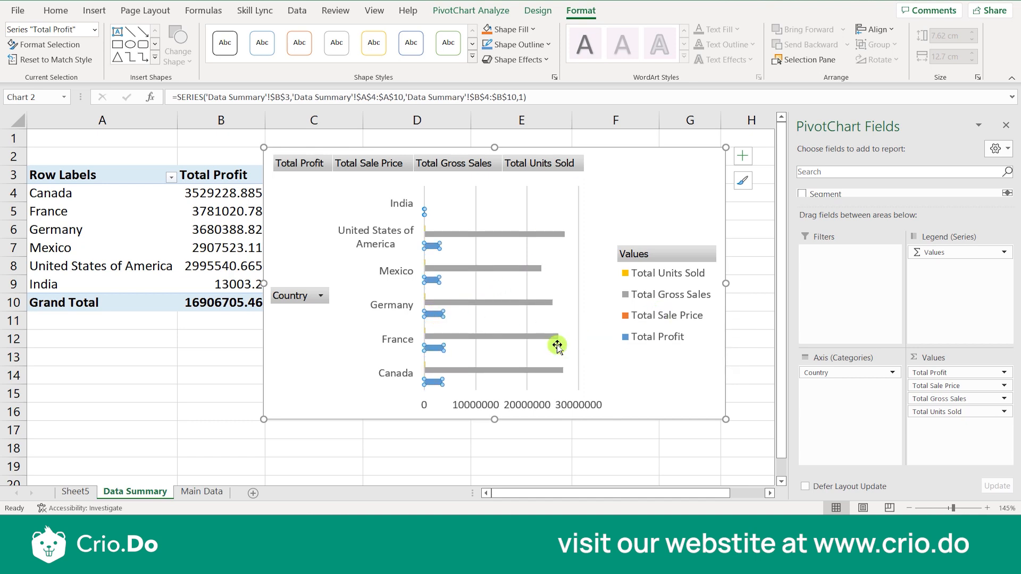
left_click(425, 367)
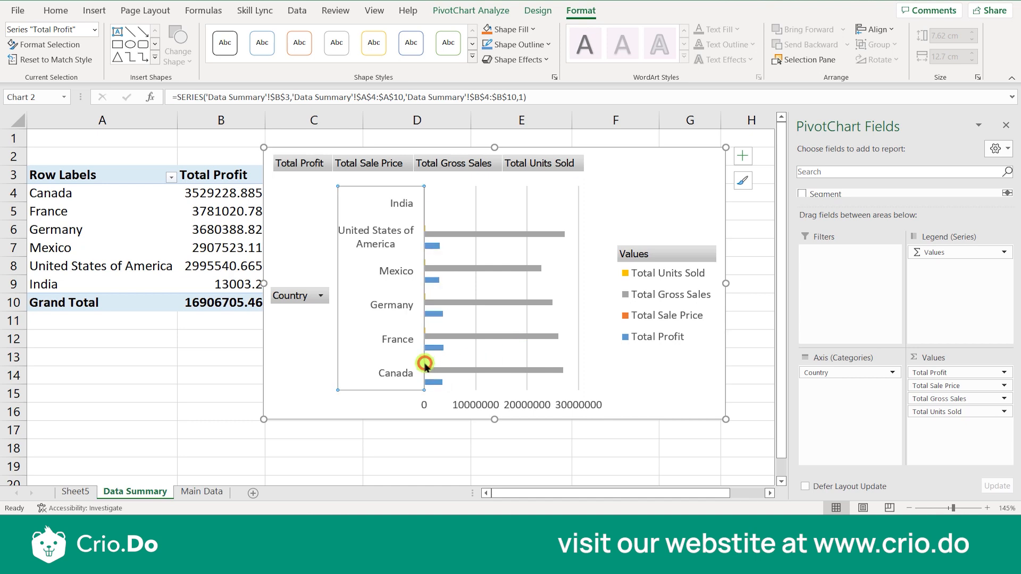
left_click(553, 330)
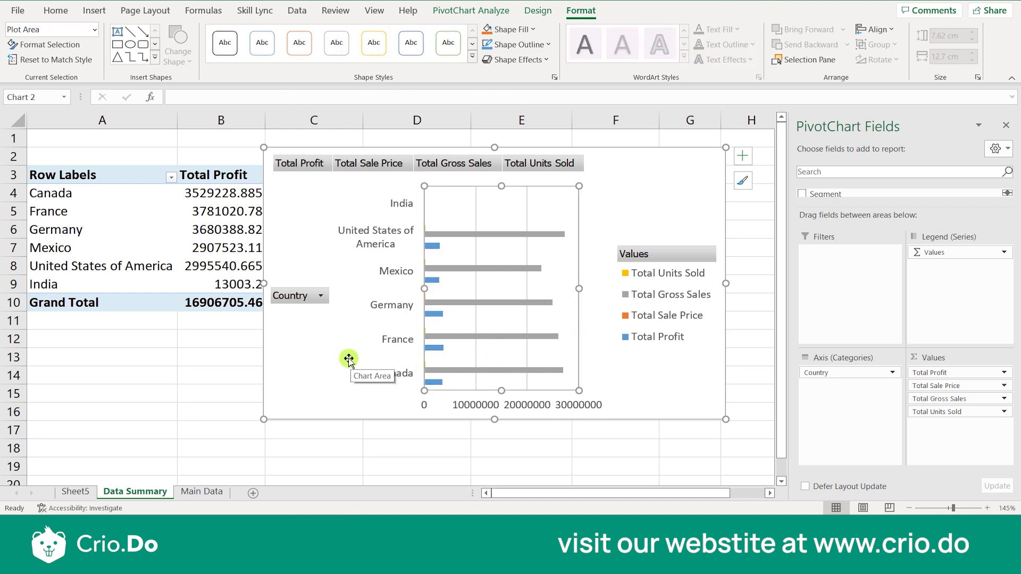
left_click_drag(346, 149, 308, 139)
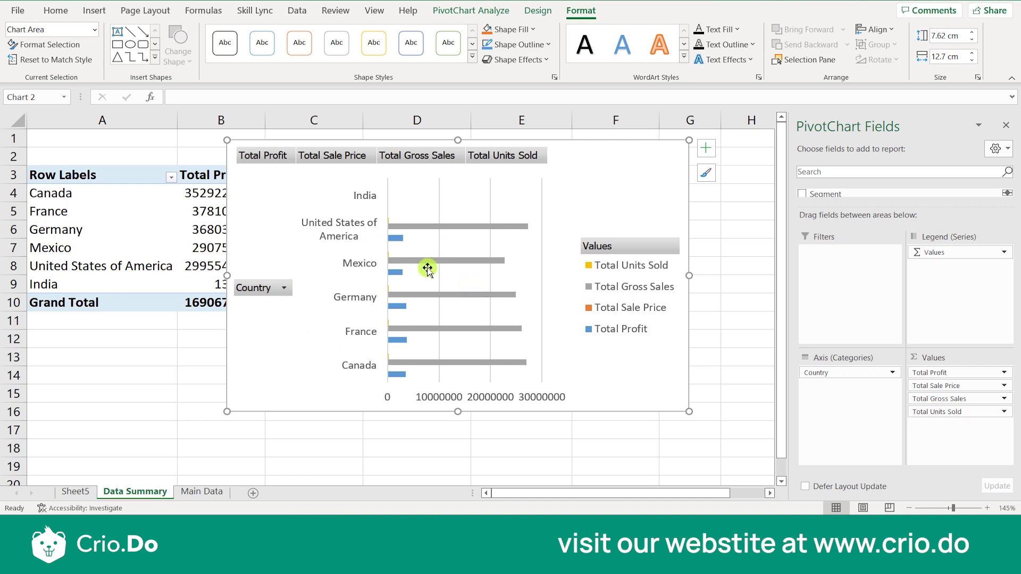
Delete the Clustered Bar PivotChart from the Data Summary sheet.
left_click(498, 234)
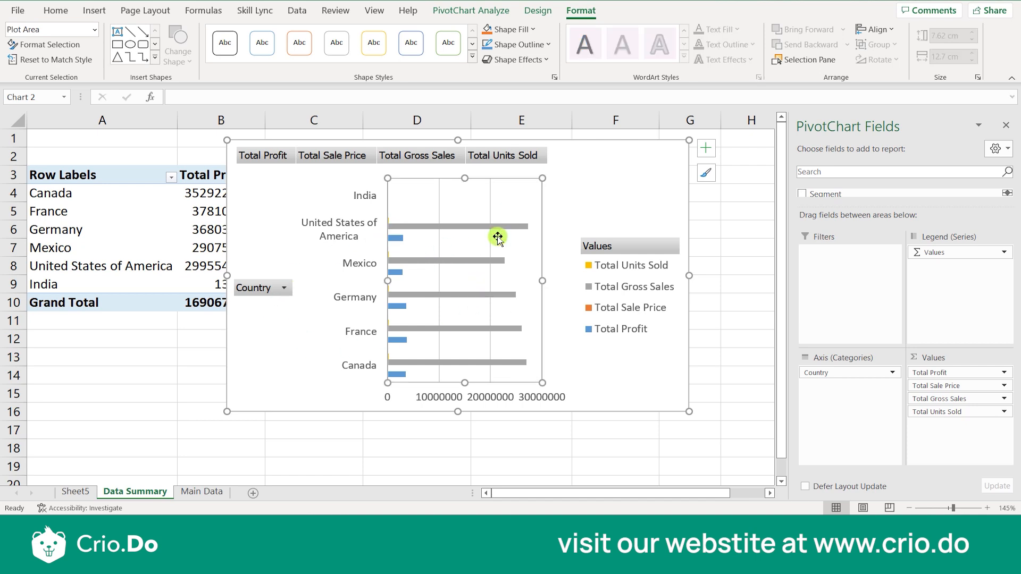
left_click(560, 186)
key("Delete")
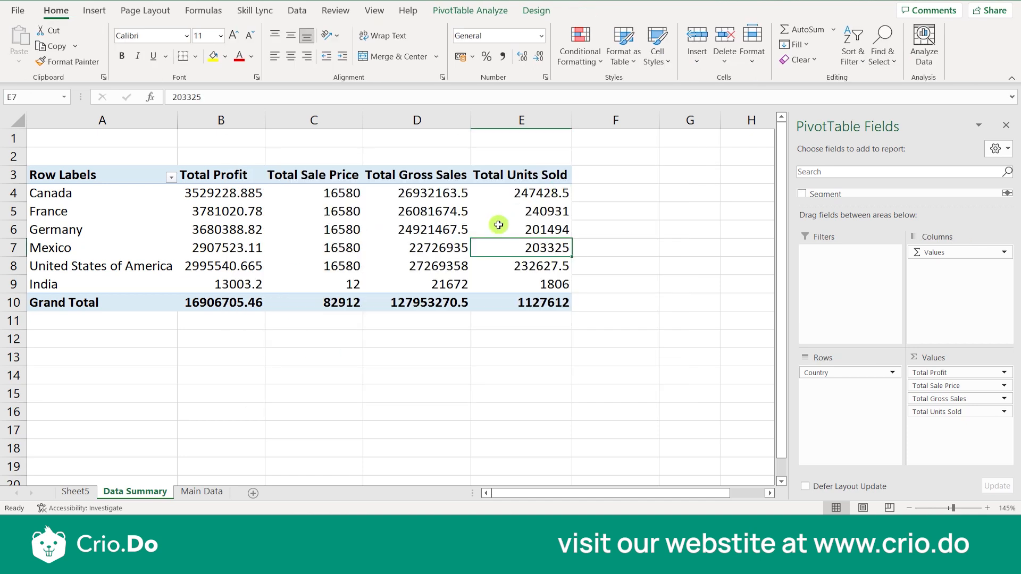
Insert a Line PivotChart based on the pivot table, after comparing the Pie, Surface, Scatter and Column types.
left_click(479, 10)
left_click(771, 45)
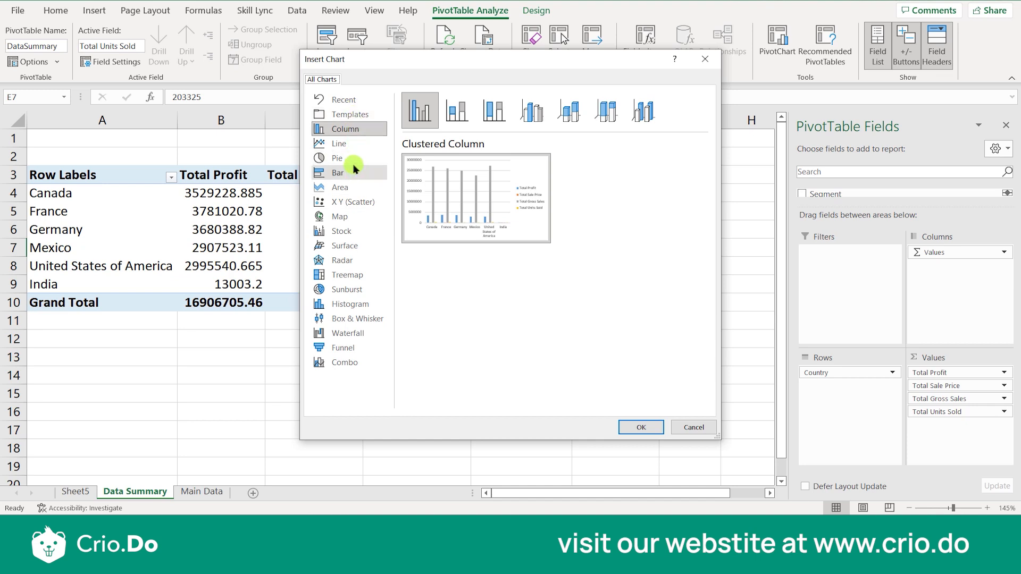
left_click(354, 158)
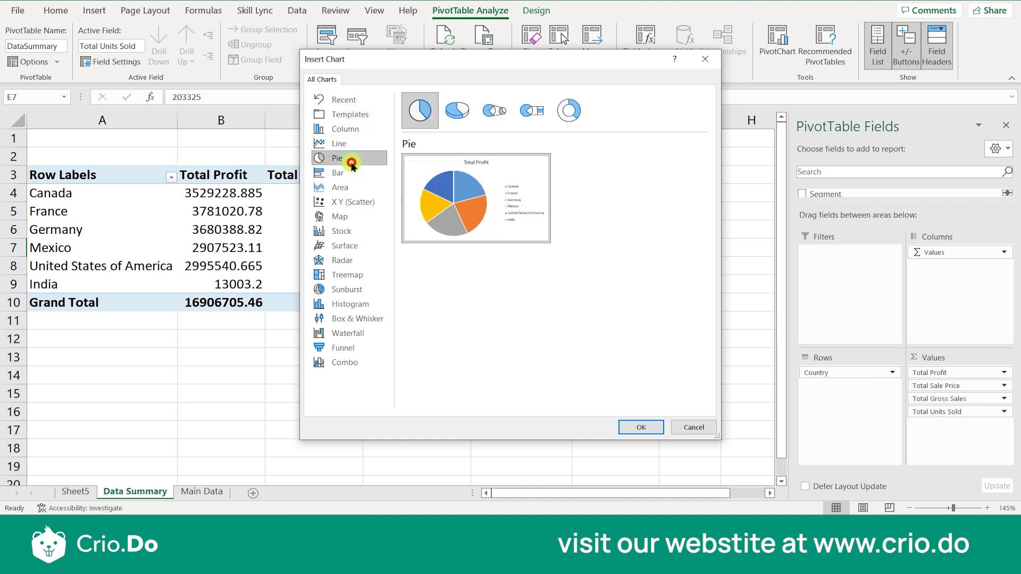
left_click(374, 277)
left_click(372, 247)
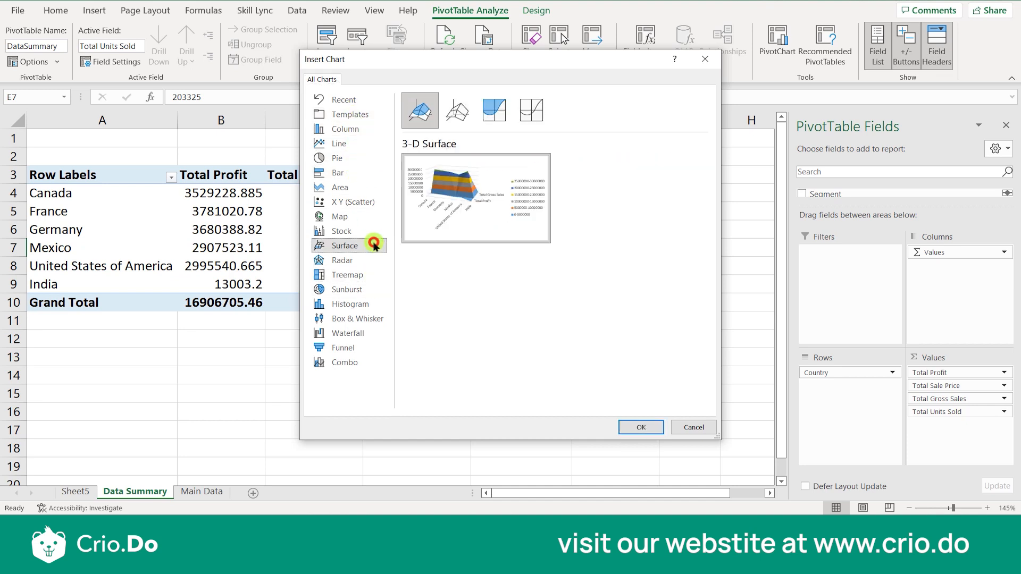
left_click(372, 207)
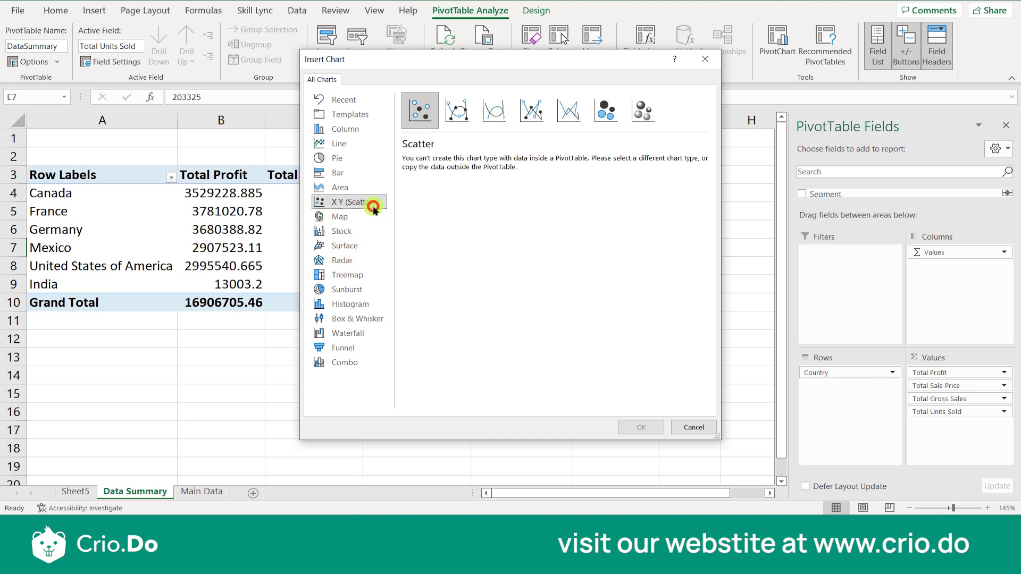
left_click(355, 131)
left_click(355, 144)
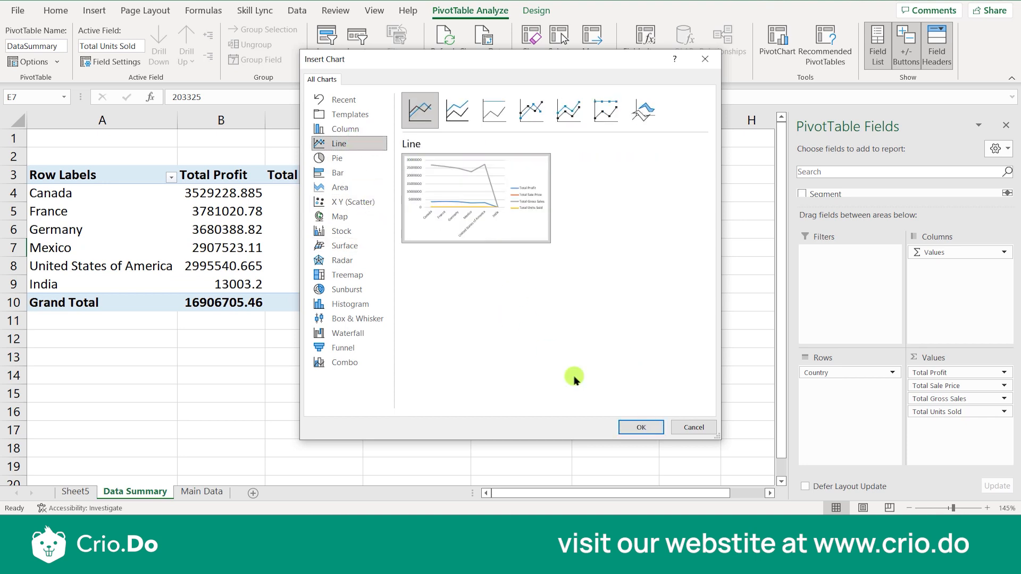
left_click(642, 429)
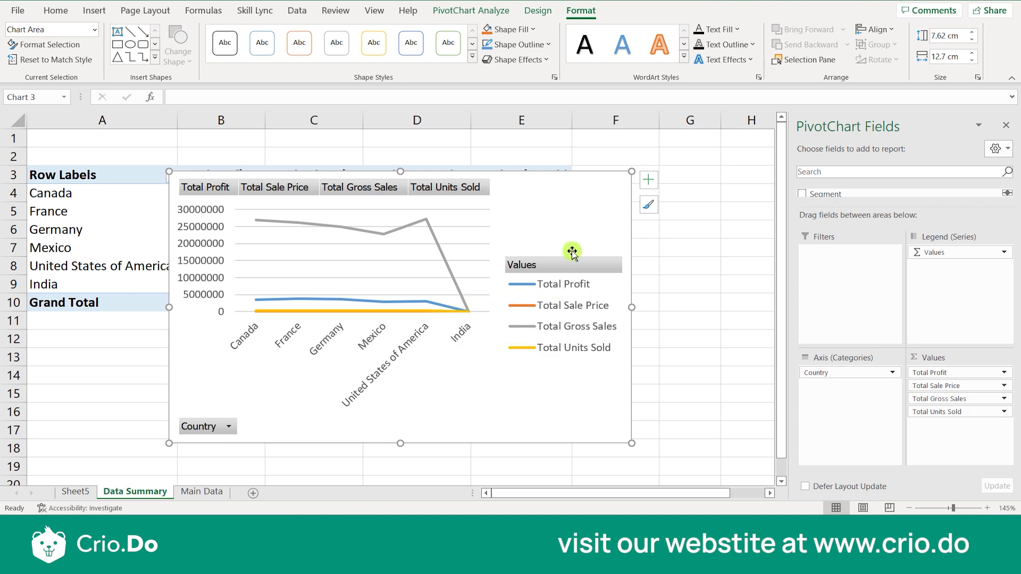
Select the value field buttons on the line PivotChart, then filter its Country field to India only.
left_click(457, 189)
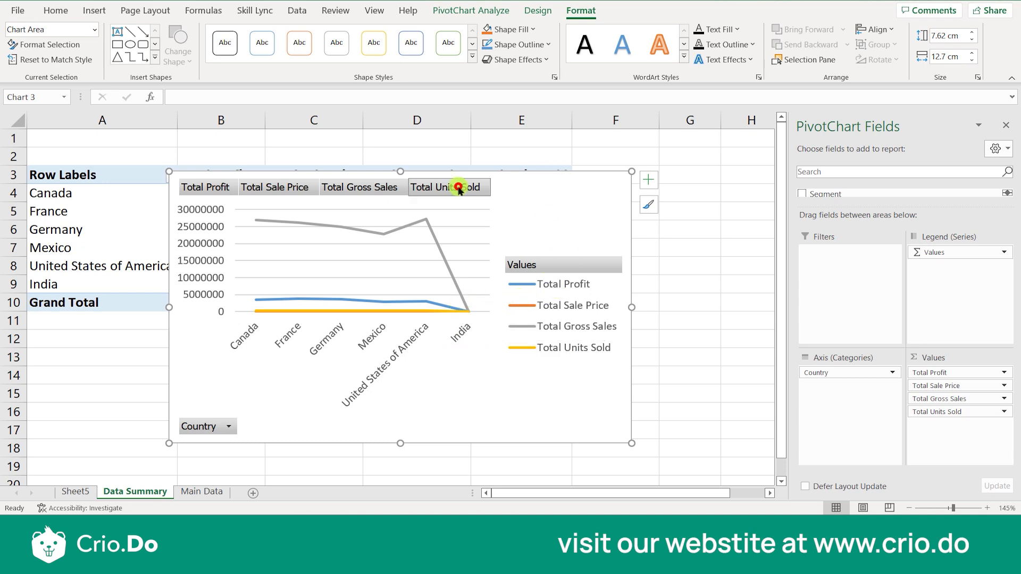
left_click(375, 199)
left_click(292, 191)
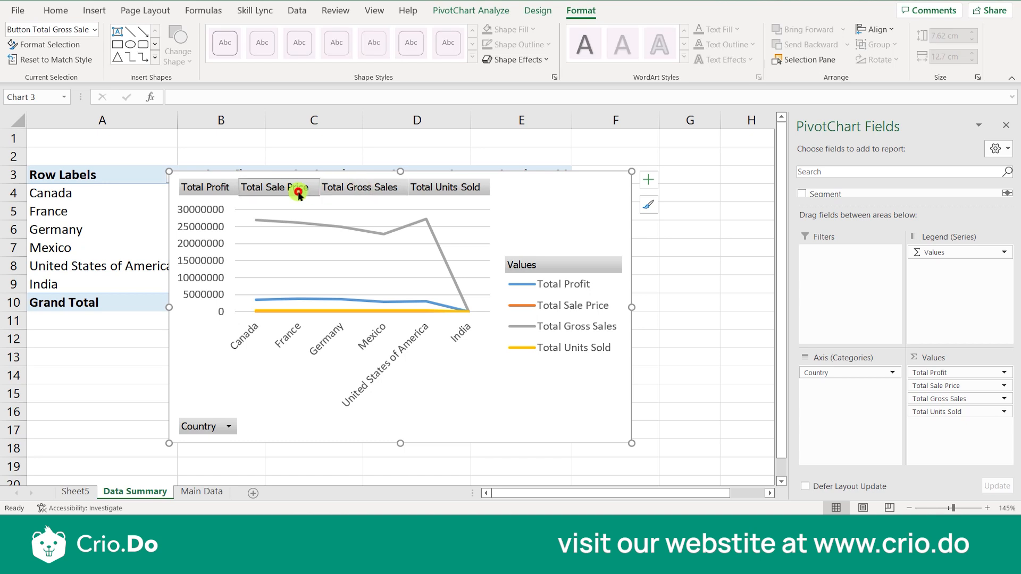
left_click(227, 427)
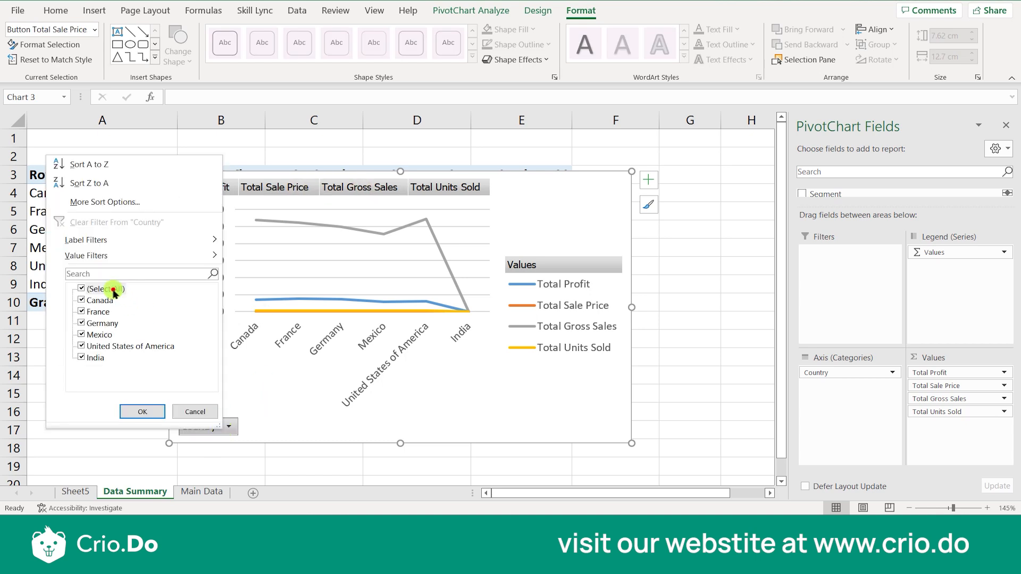
left_click(81, 289)
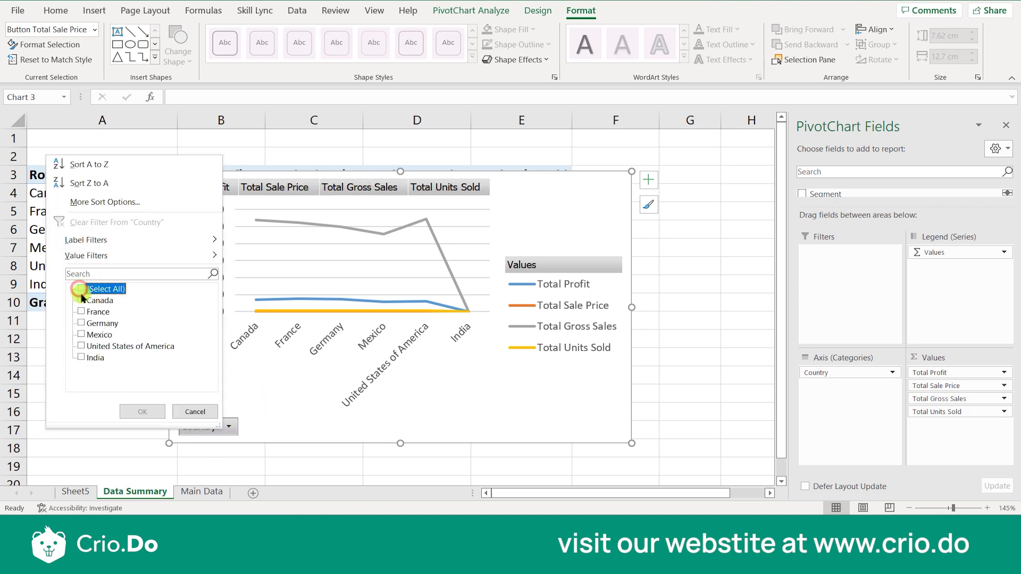
left_click(96, 362)
left_click(132, 410)
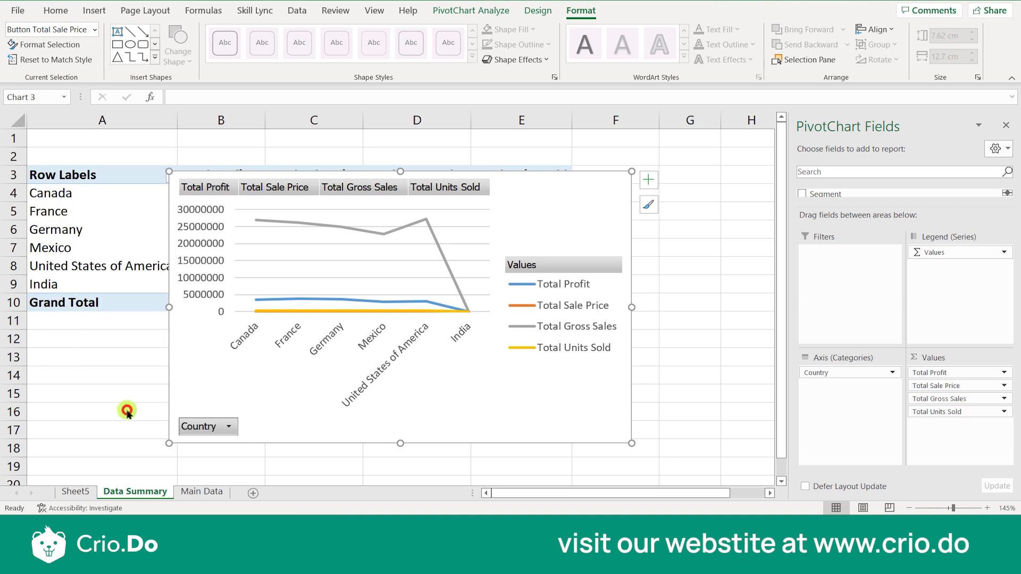
Add United States of America to the countries shown by the PivotChart's Country filter.
left_click(183, 427)
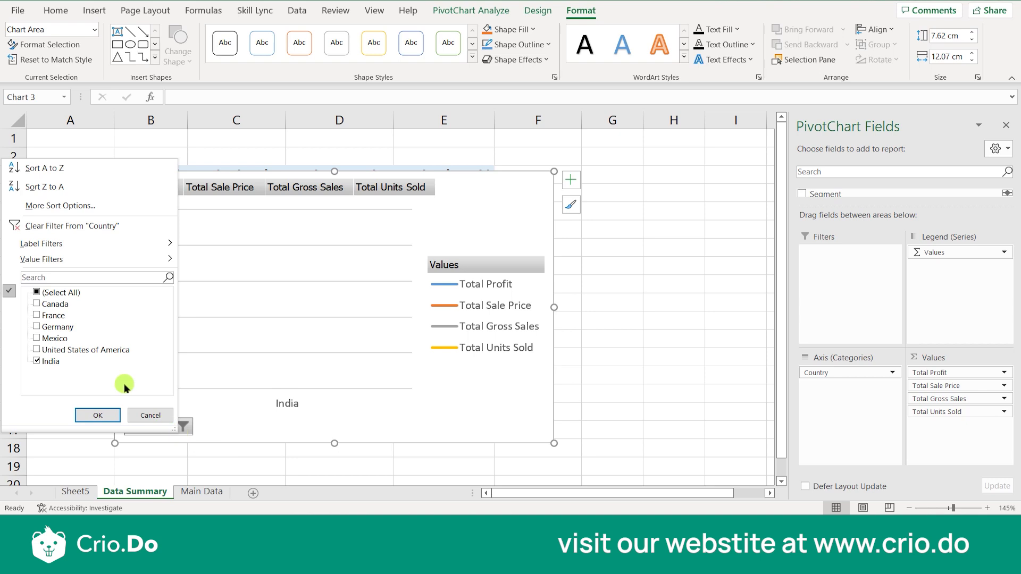
left_click(36, 355)
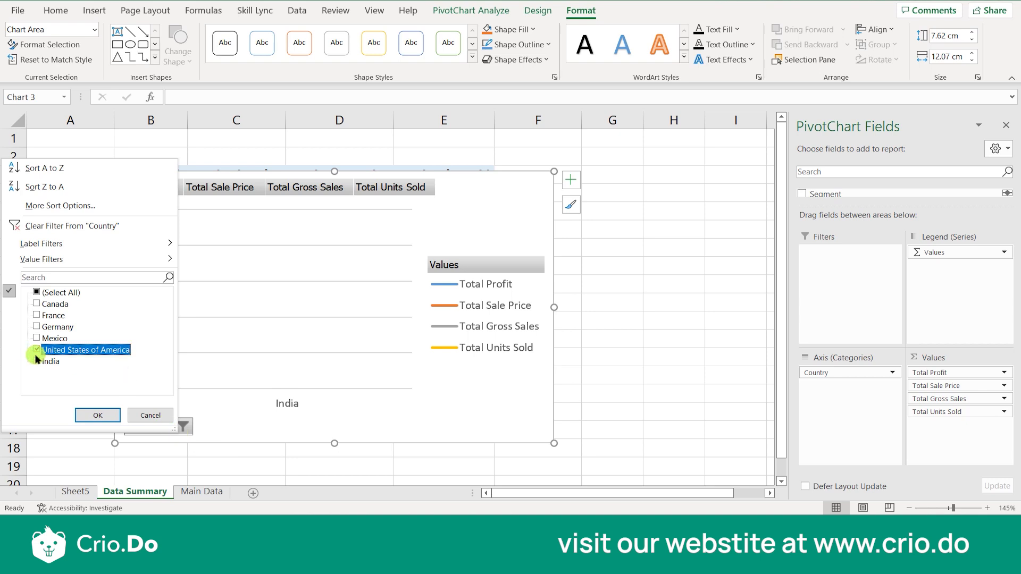
left_click(106, 414)
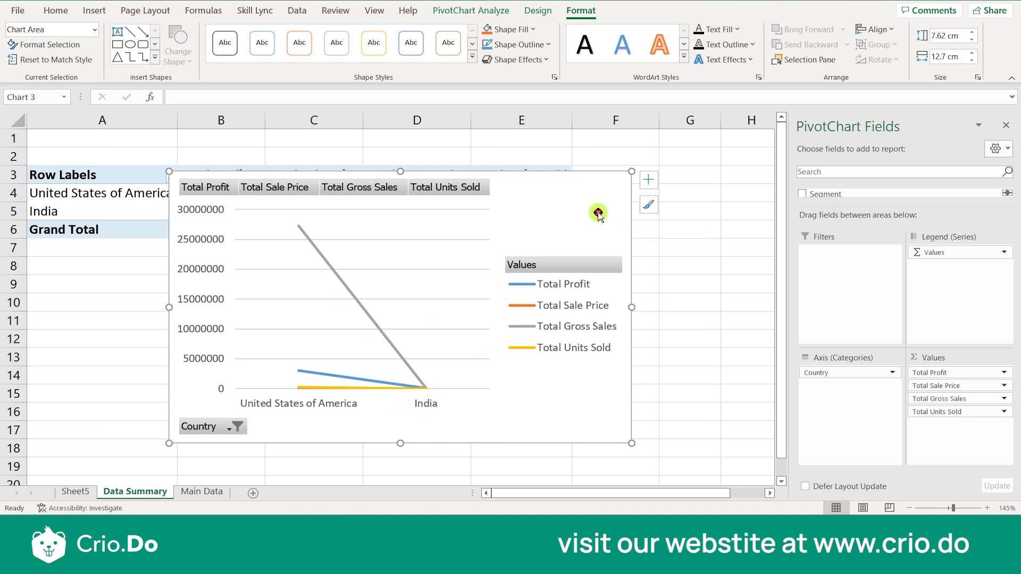
Delete the line PivotChart and show all countries again in the pivot table's Row Labels filter.
key("Delete")
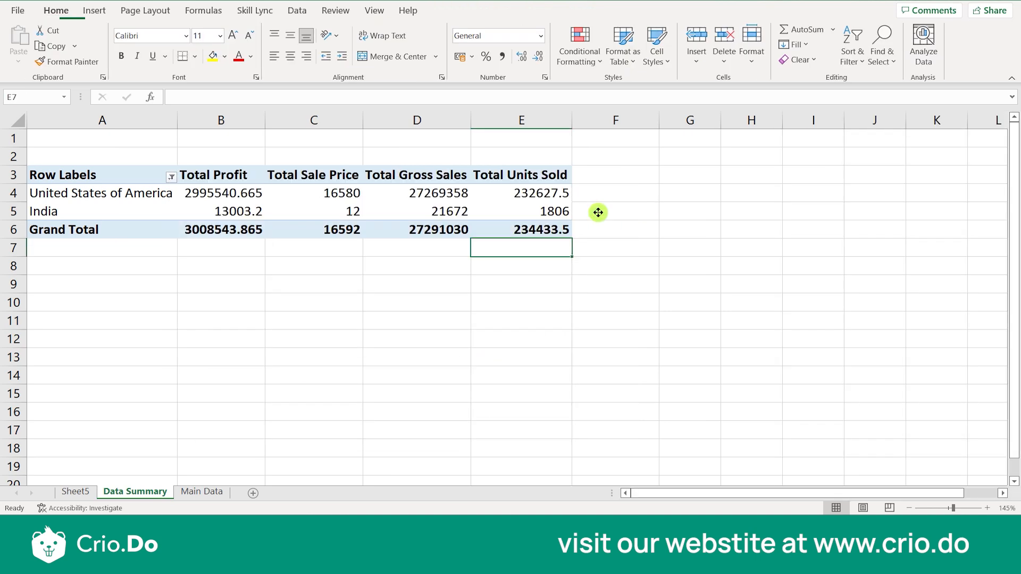
left_click(483, 210)
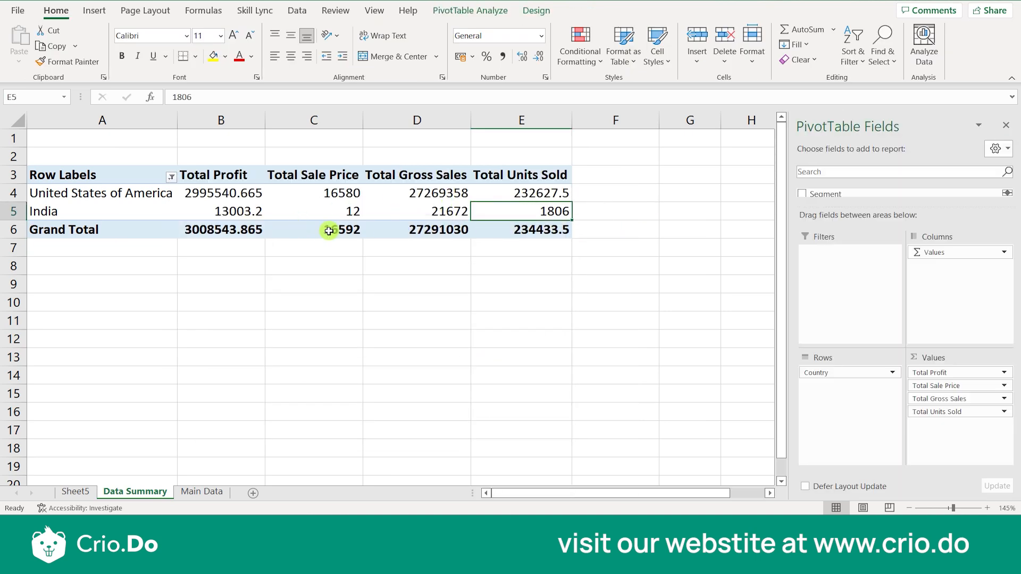
left_click(172, 178)
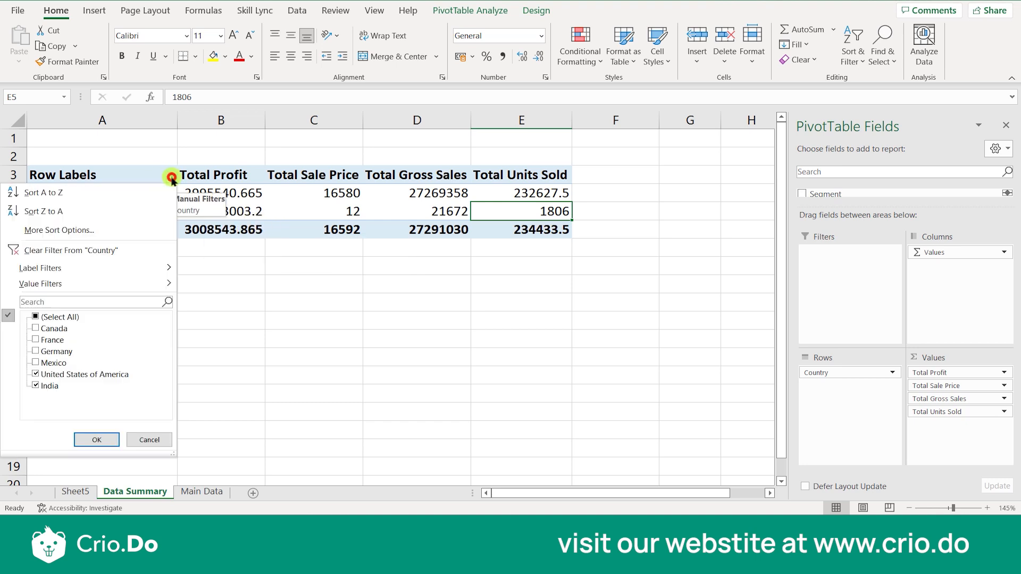
left_click(76, 317)
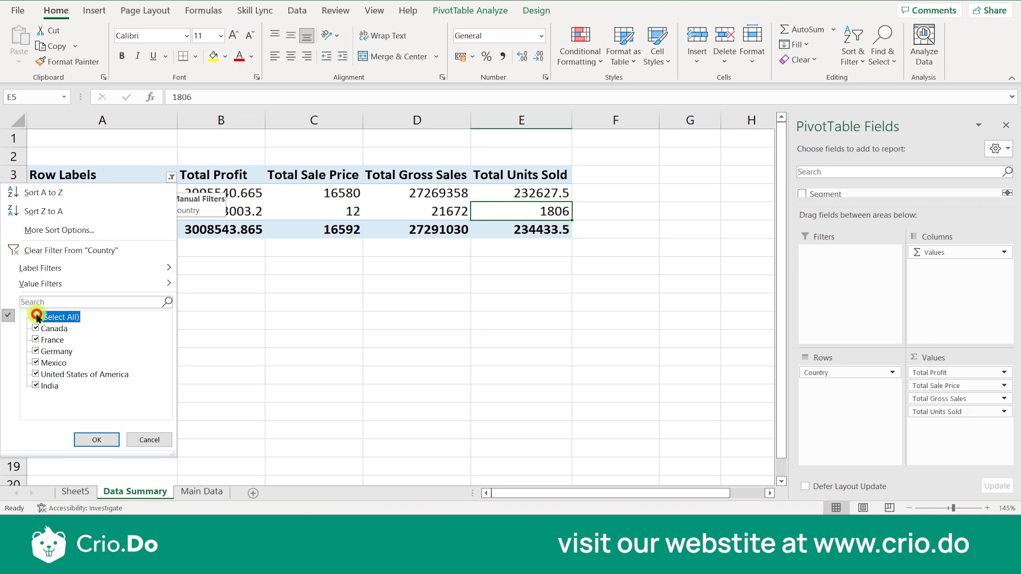
left_click(91, 437)
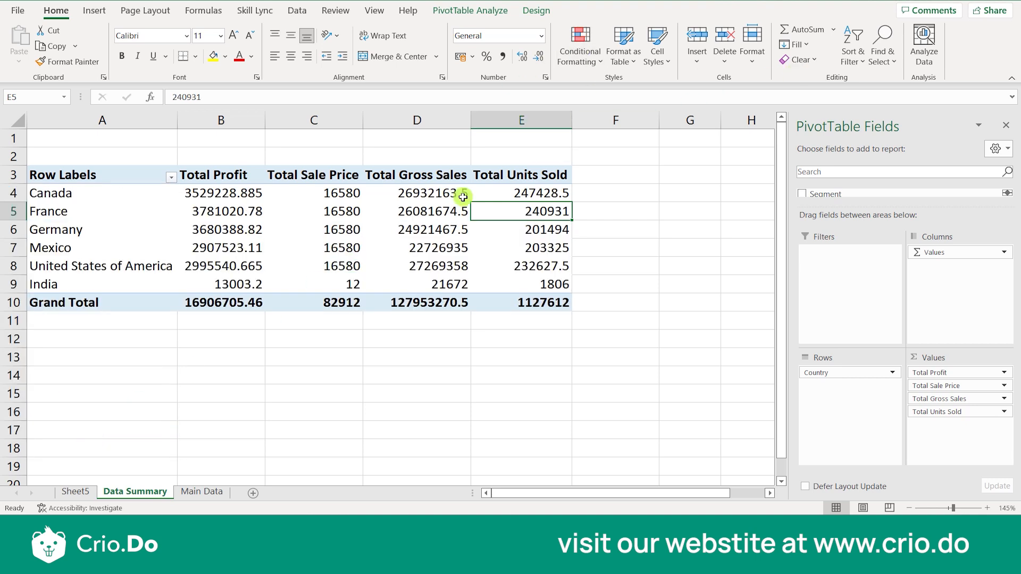
Look through the Recommended PivotTables for the Data Summary pivot table, widening the dialog to enlarge the preview.
left_click(406, 228)
right_click(406, 228)
left_click(362, 230)
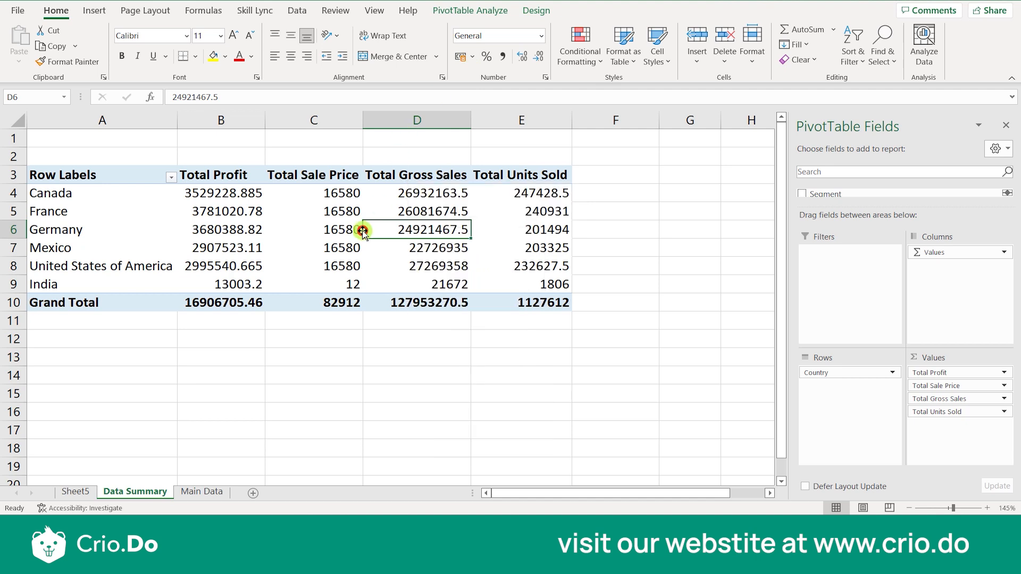
left_click(346, 231)
left_click(496, 10)
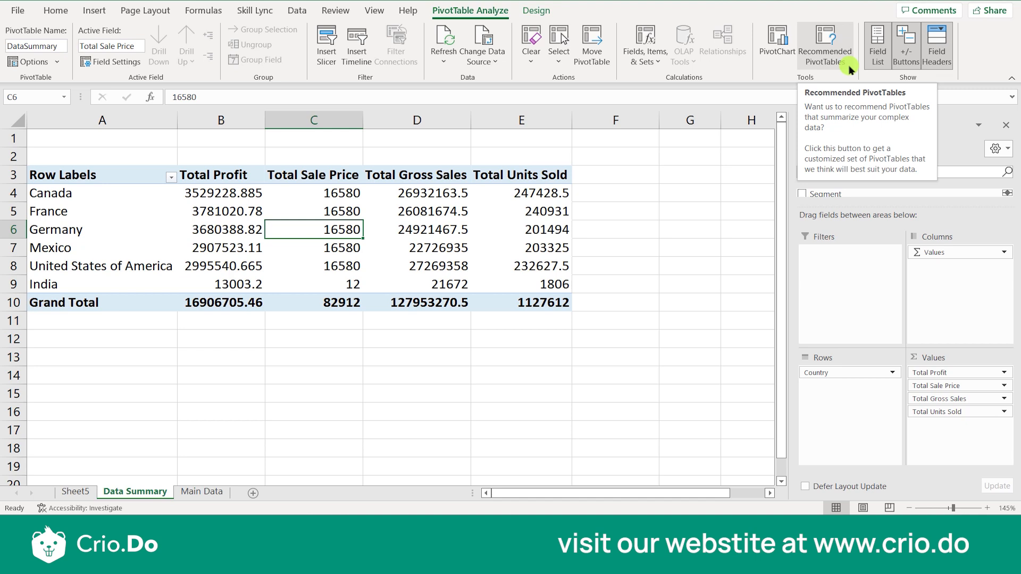
left_click(821, 65)
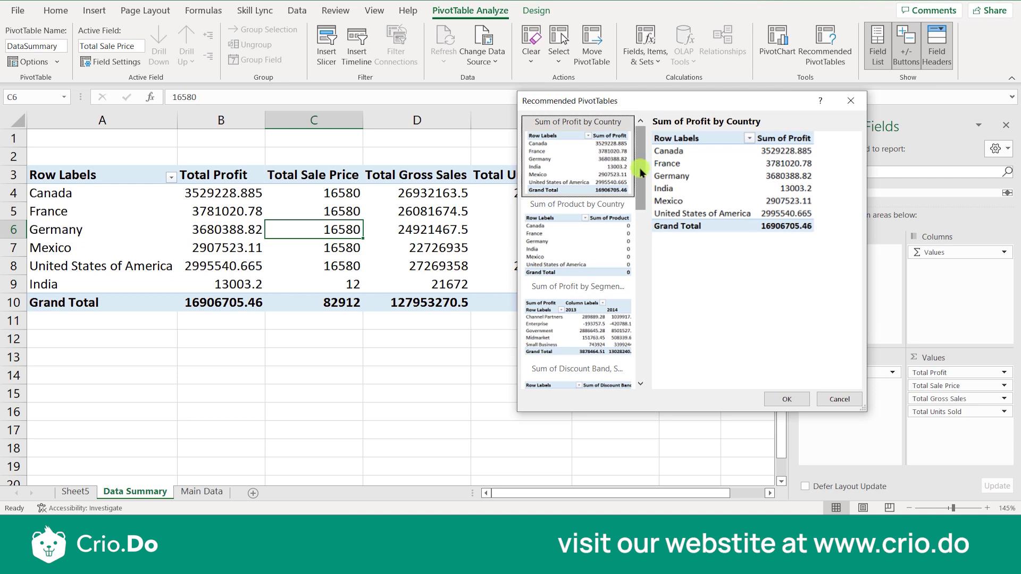
left_click_drag(639, 158, 628, 133)
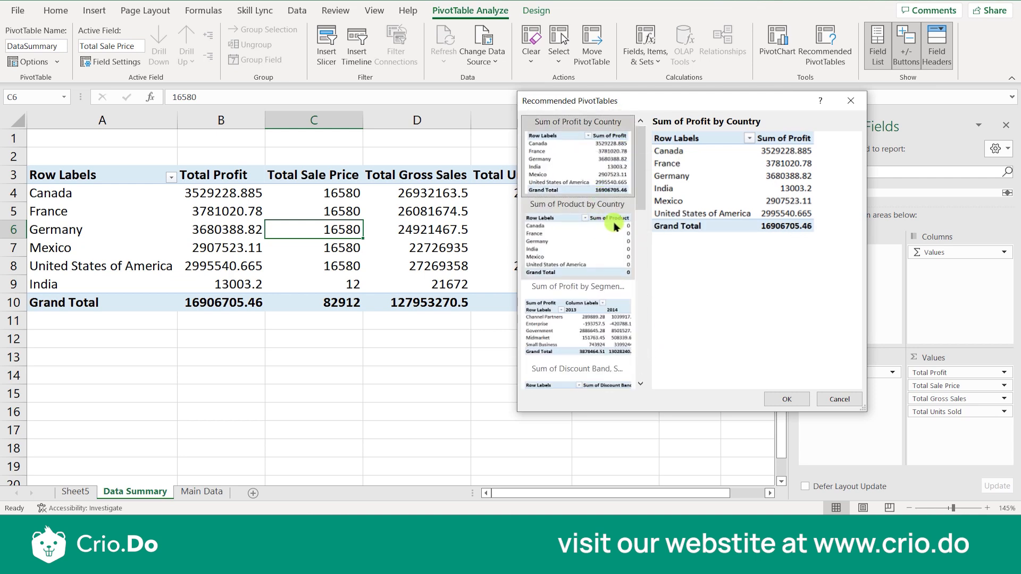
left_click(647, 244)
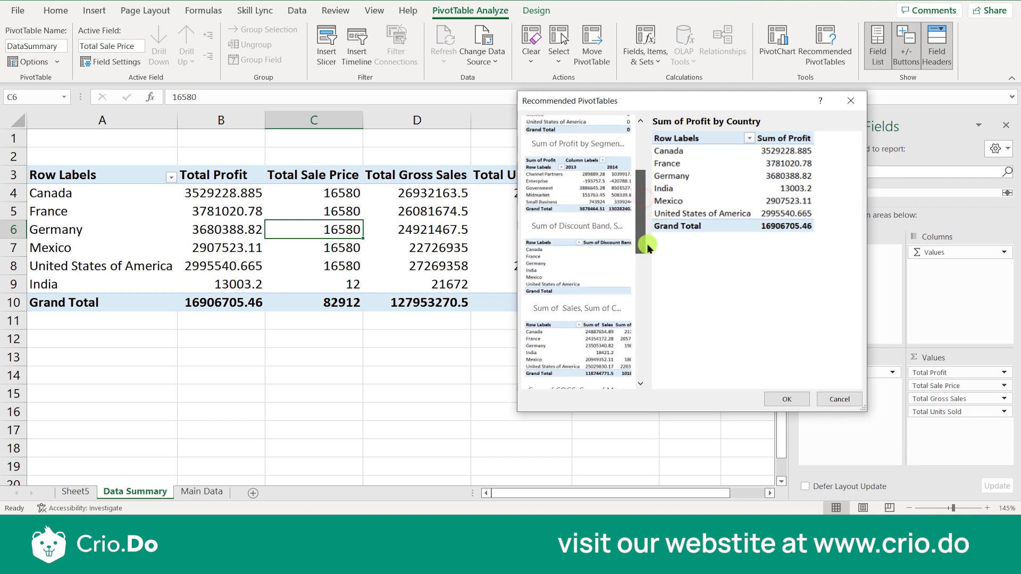
left_click_drag(640, 215, 636, 334)
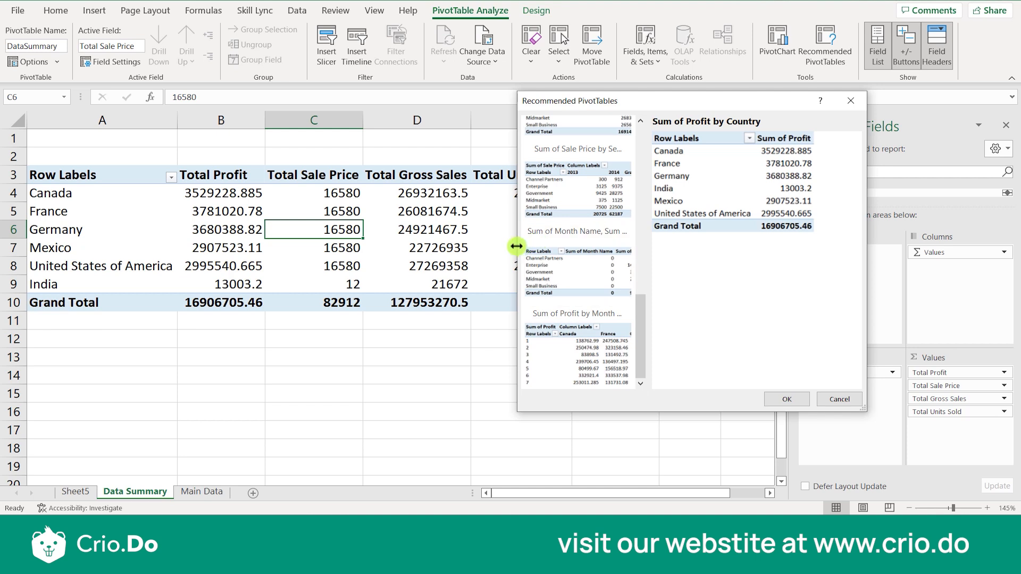
left_click_drag(517, 246, 257, 255)
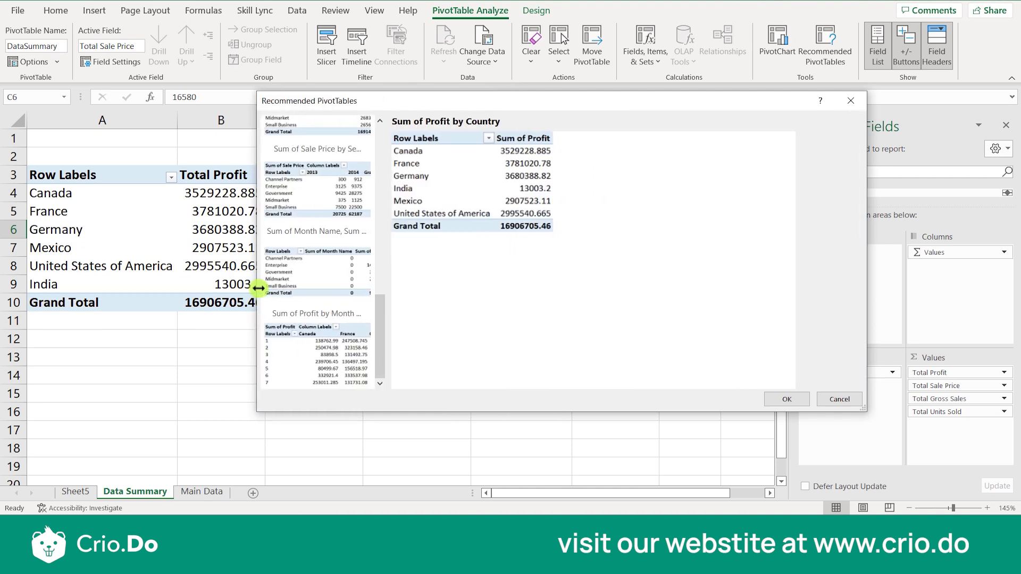
Apply the recommended Sum of Profit by Month Number and Country layout and check the table down to its Grand Total.
left_click(361, 329)
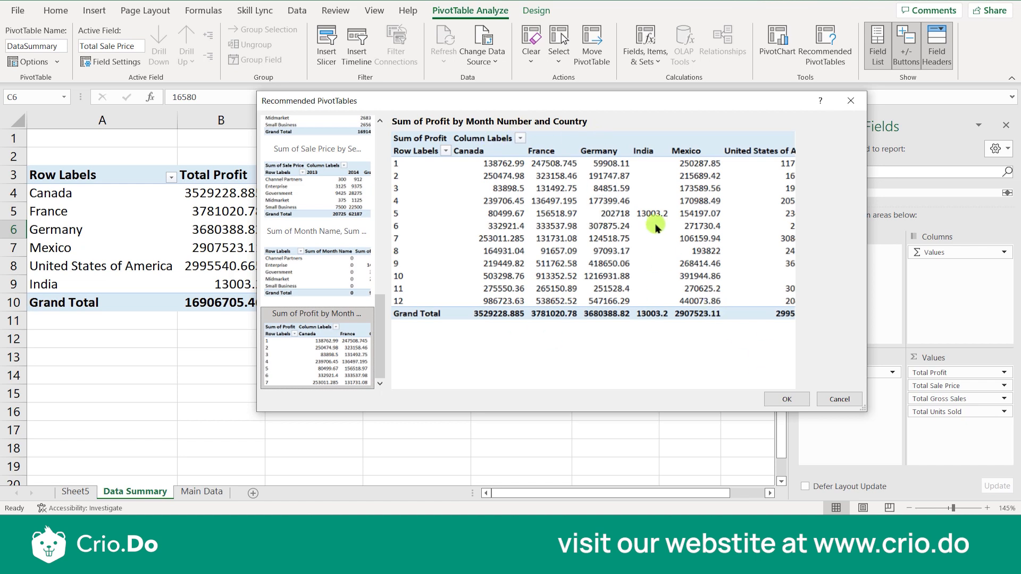
left_click(782, 399)
scroll(410, 394, "down", 2)
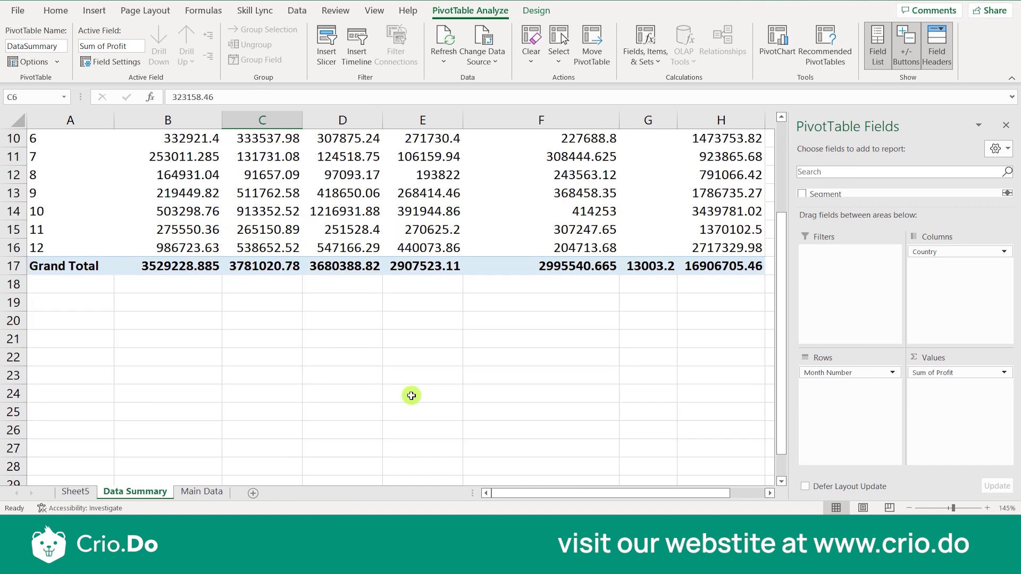
scroll(410, 393, "up", 2)
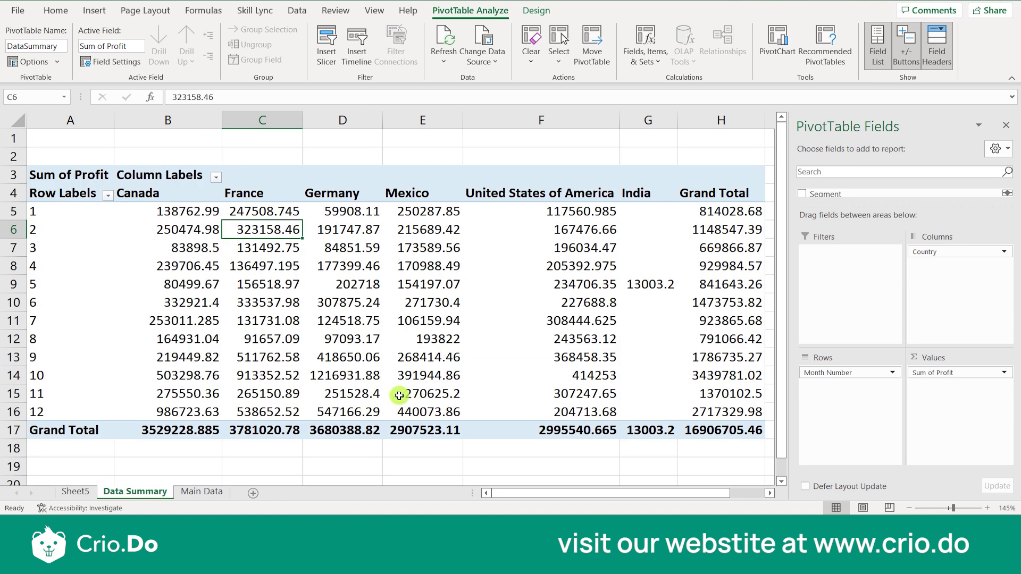
Open the Recommended PivotTables again for the month-by-country profit table.
left_click(372, 333)
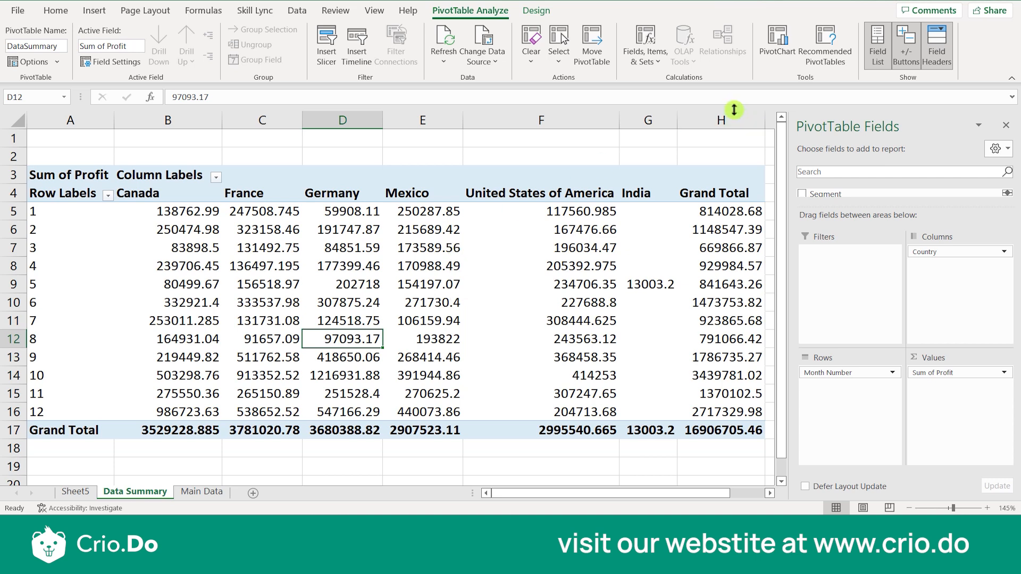
left_click(831, 73)
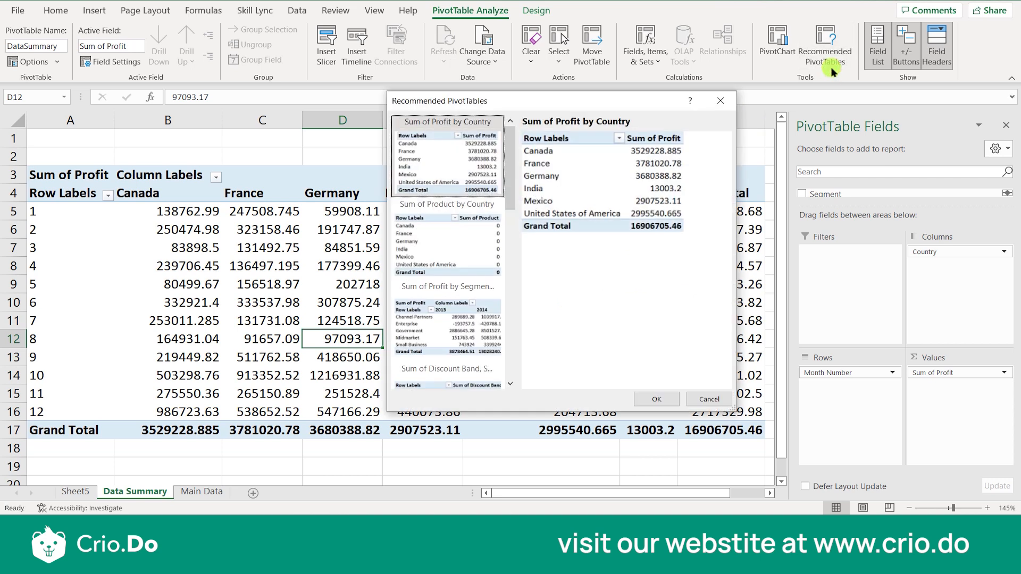
Replace the pivot table layout on the Data Summary sheet with the recommended Sum of Product by Country layout.
left_click(720, 101)
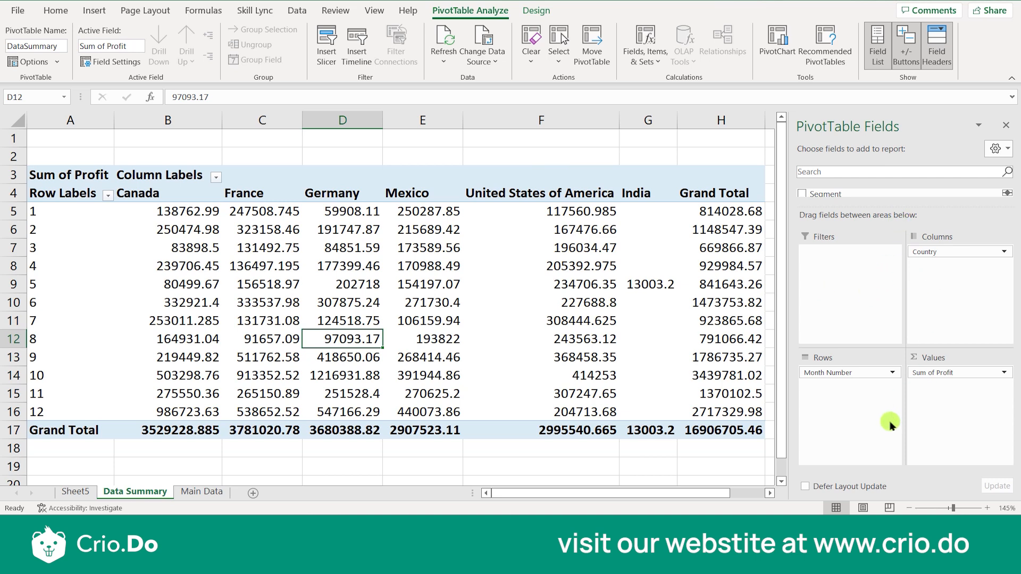
left_click(556, 337)
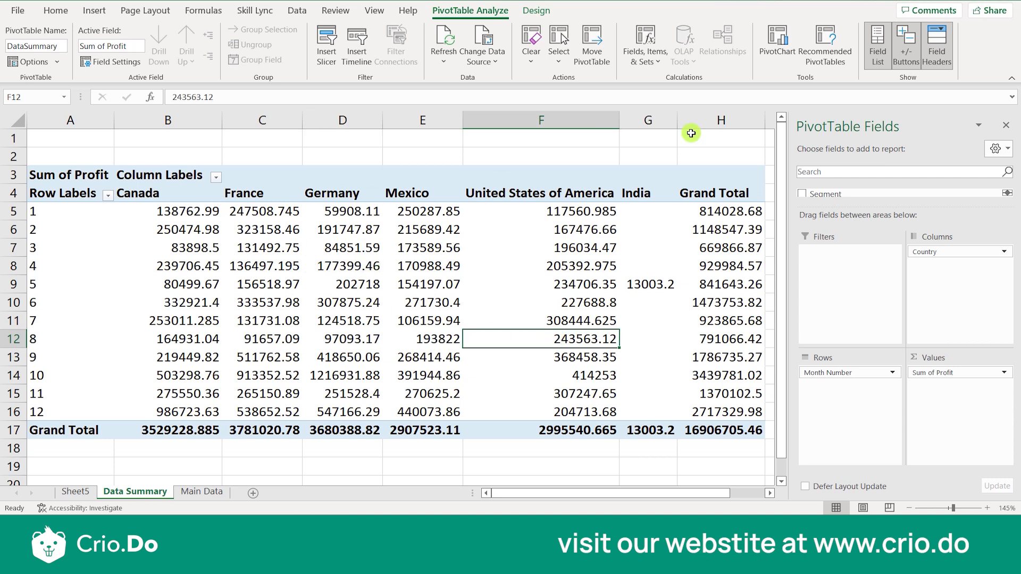
left_click(814, 60)
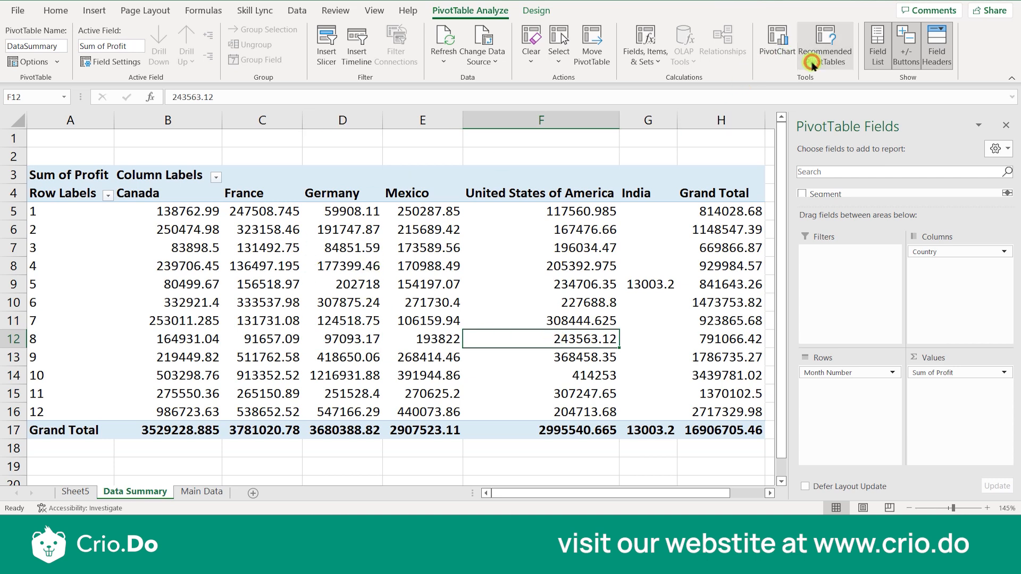
left_click(457, 238)
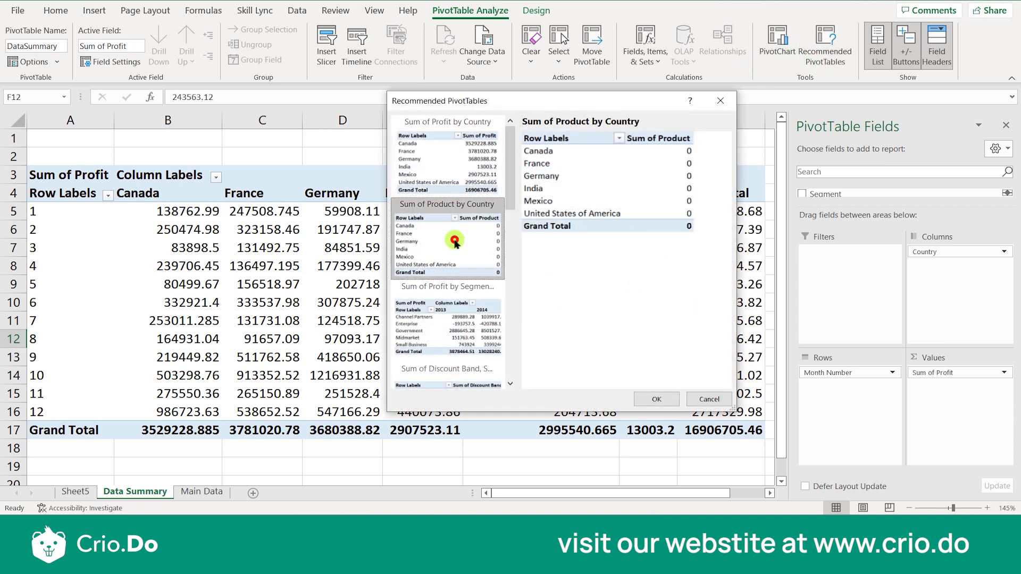
left_click(655, 398)
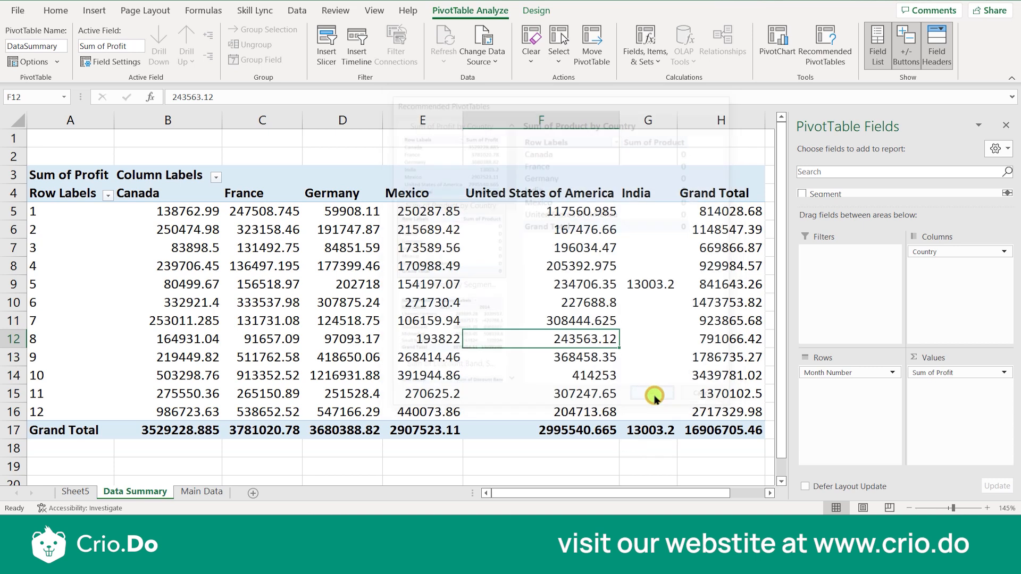
left_click(212, 269)
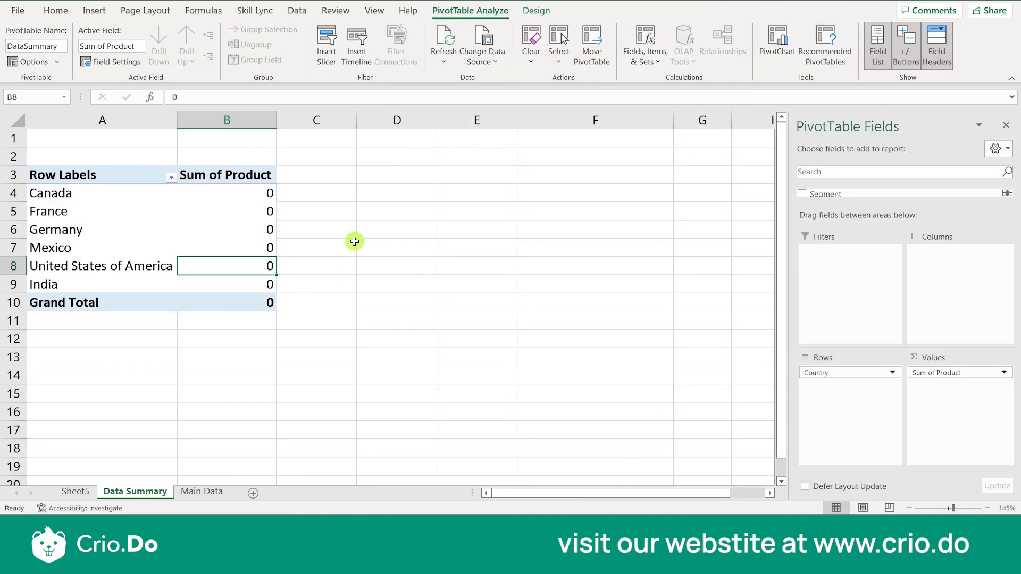
left_click(825, 50)
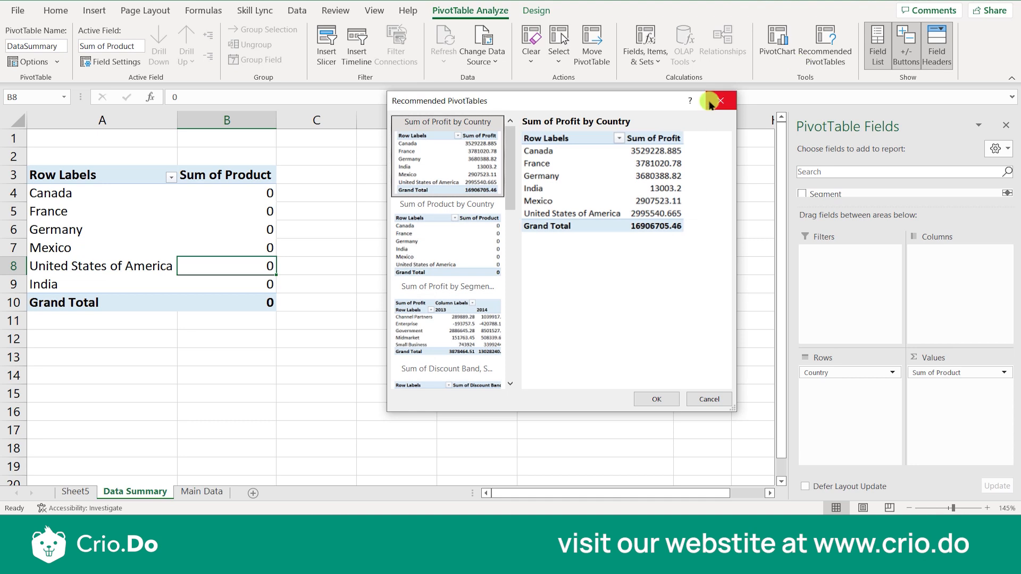
left_click(711, 101)
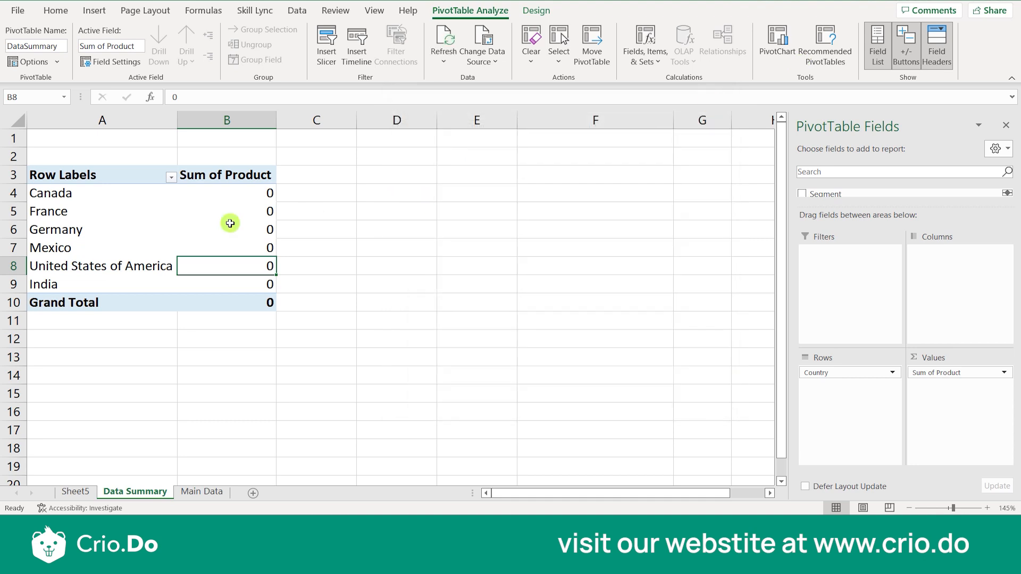
left_click(187, 224)
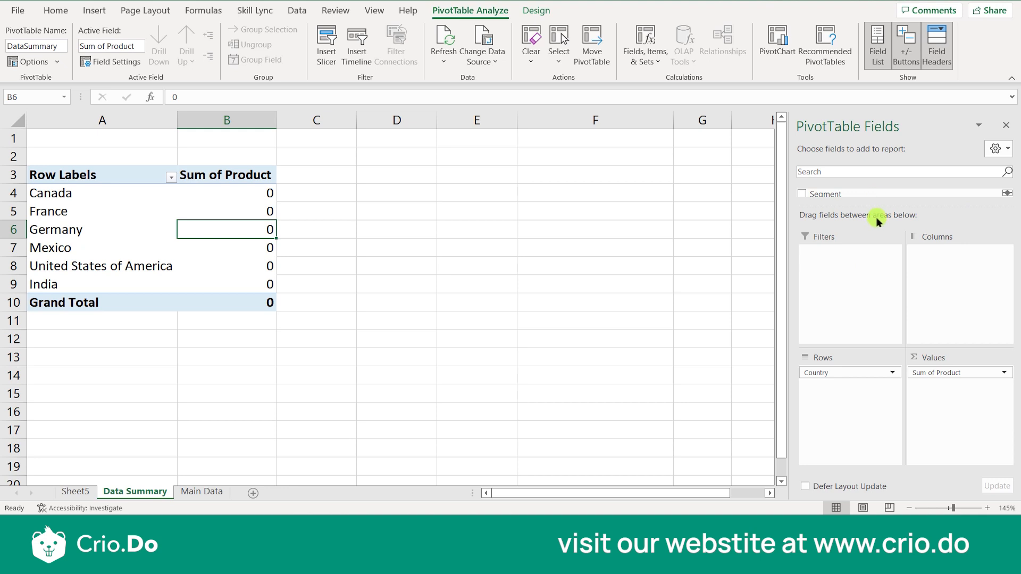
Enlarge the field list section of the PivotTable Fields pane, and hide and redisplay the pane.
left_click_drag(880, 206, 894, 324)
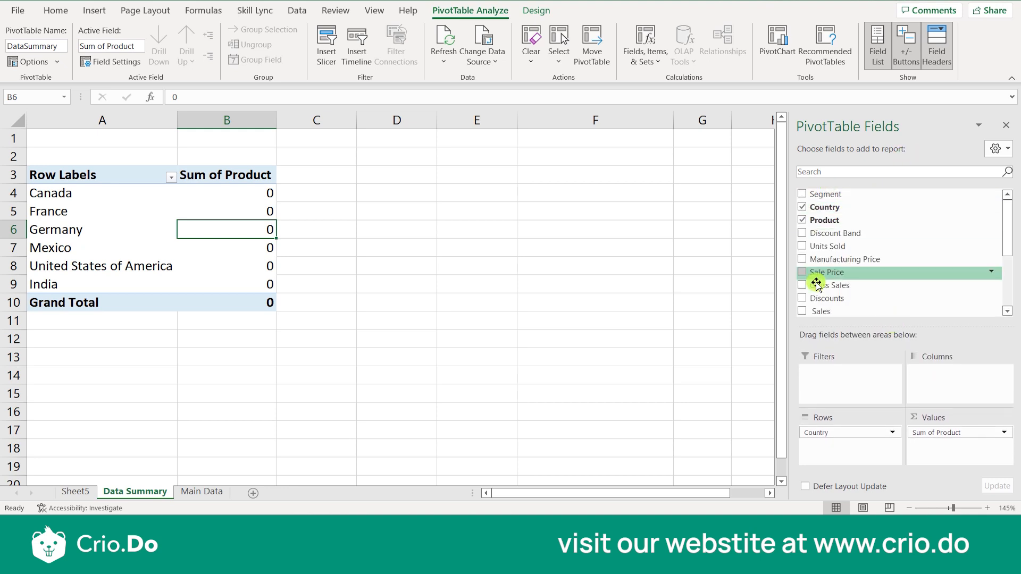
left_click_drag(1007, 235, 1003, 179)
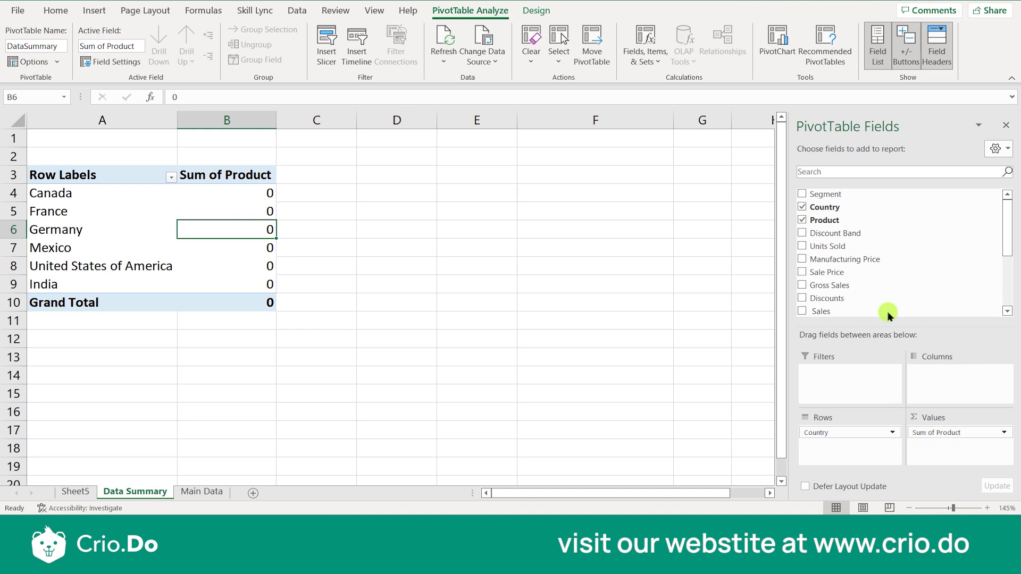
left_click(878, 65)
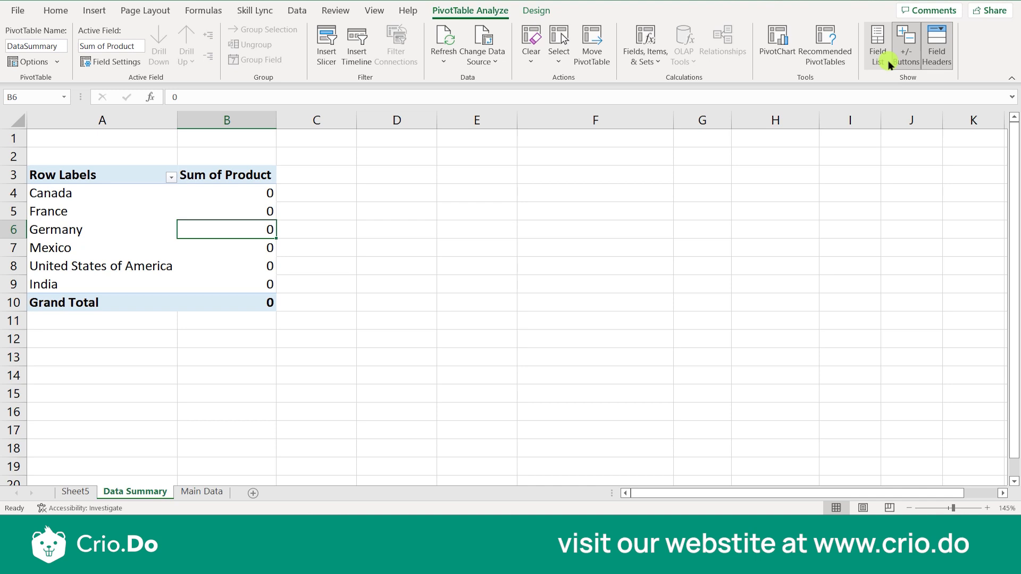
left_click(880, 69)
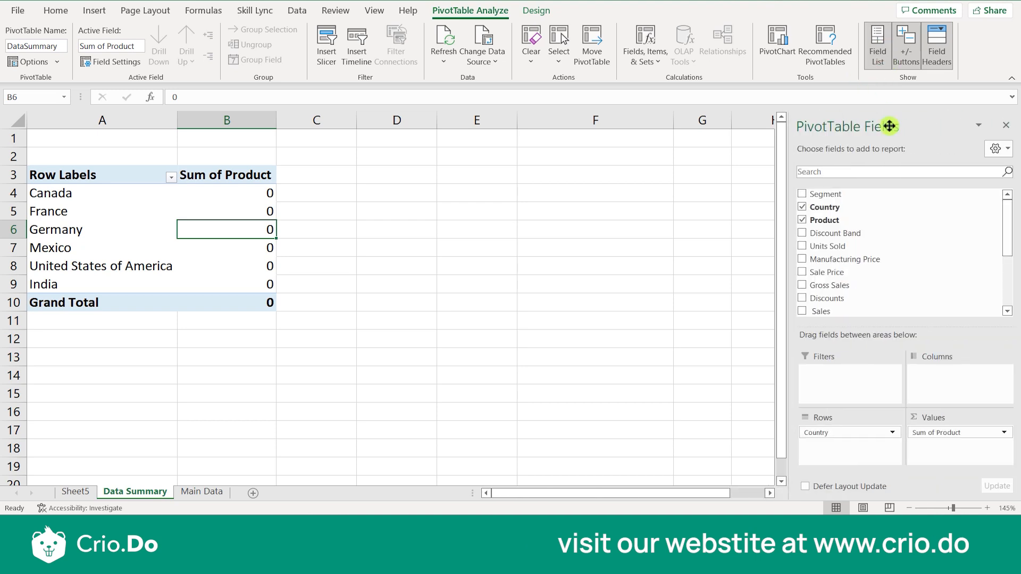
Turn off the +/- buttons display for the pivot table.
left_click(910, 63)
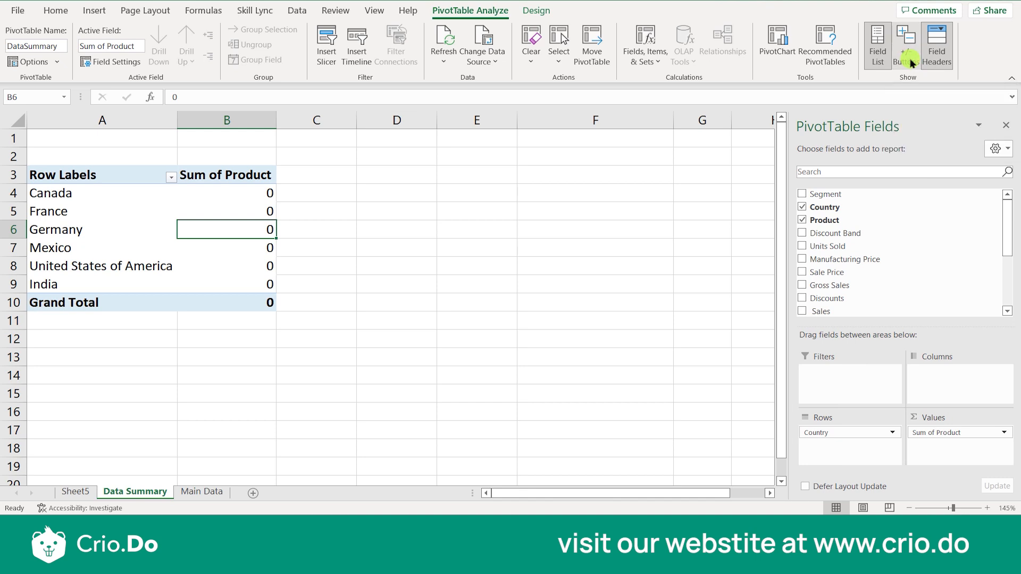
left_click(915, 50)
left_click(913, 55)
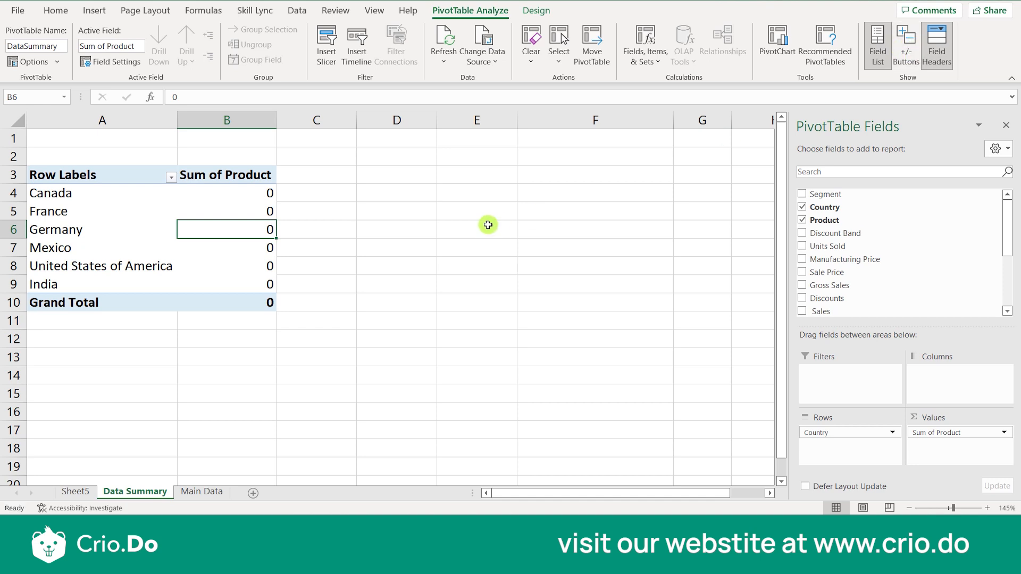
left_click(102, 224)
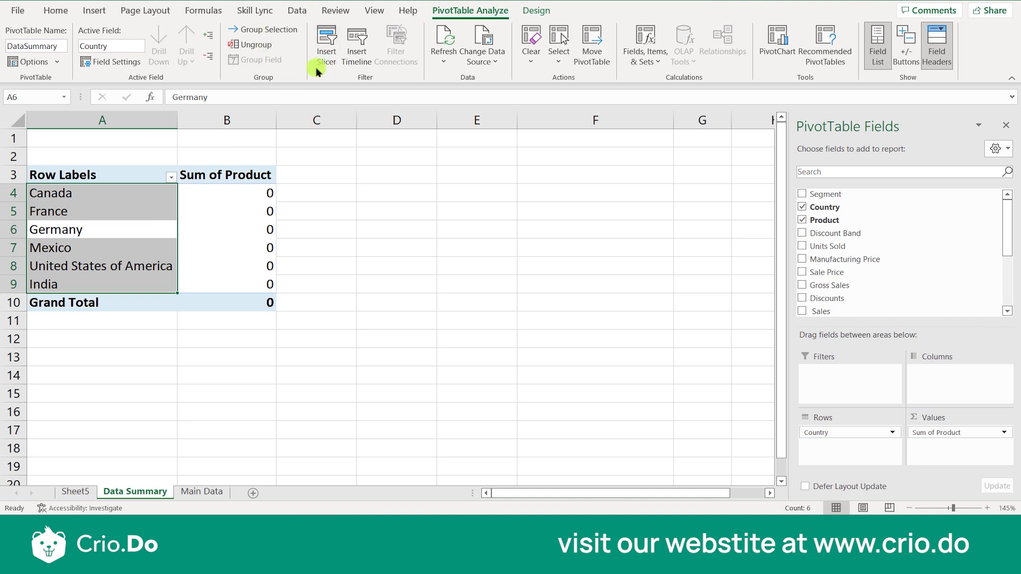
left_click(261, 32)
left_click(255, 44)
Group the Canada and France row labels of the pivot table.
left_click_drag(151, 192, 156, 211)
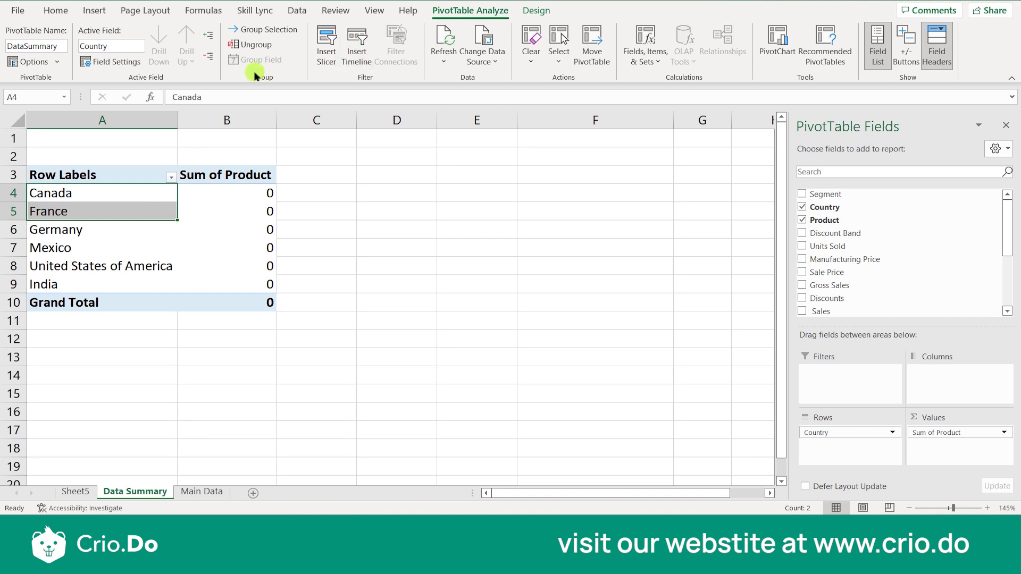
left_click(262, 30)
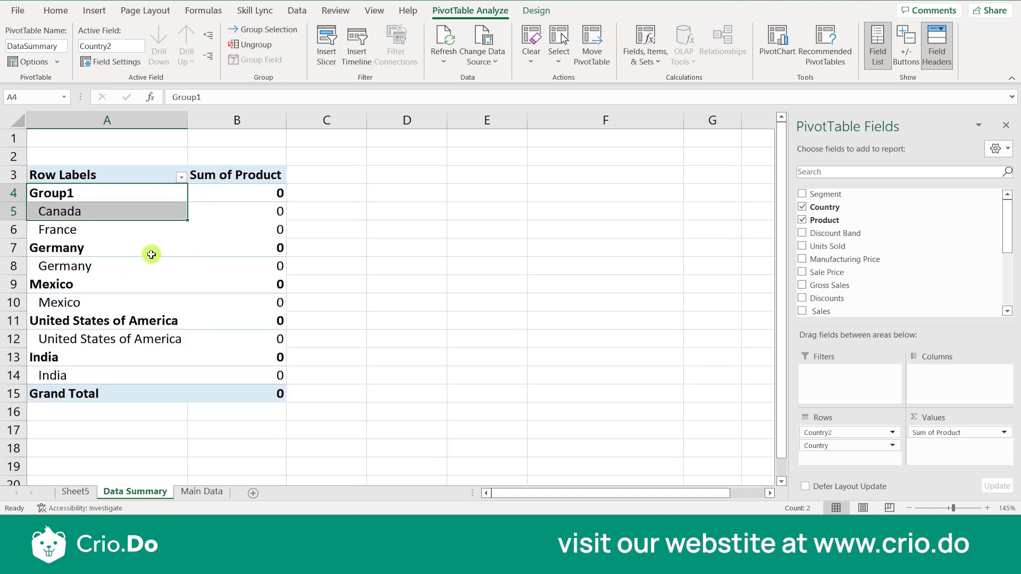
left_click(126, 251)
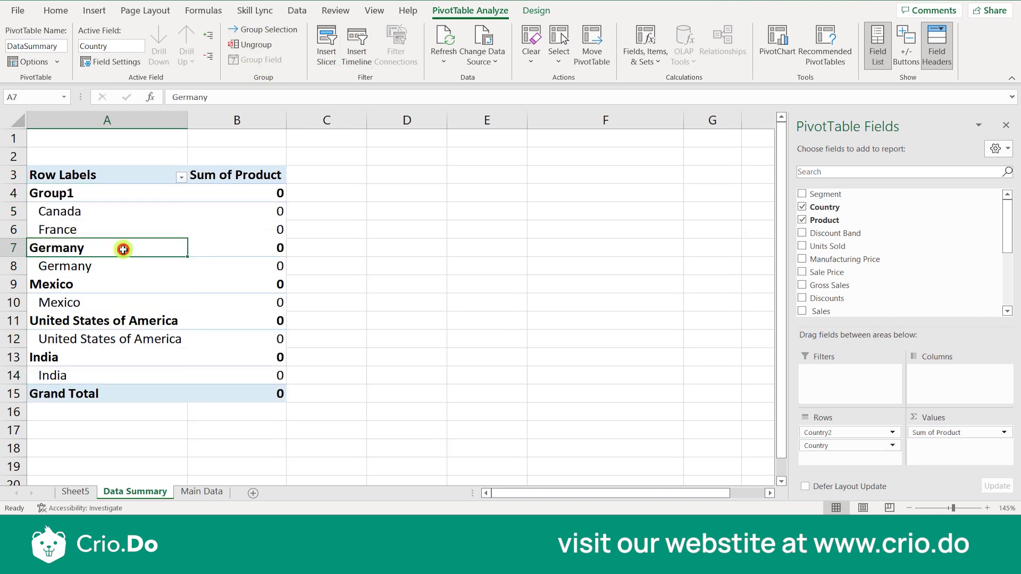
Show the +/- buttons and collapse Group1, Germany, Mexico, United States of America and India in the pivot table.
left_click(905, 55)
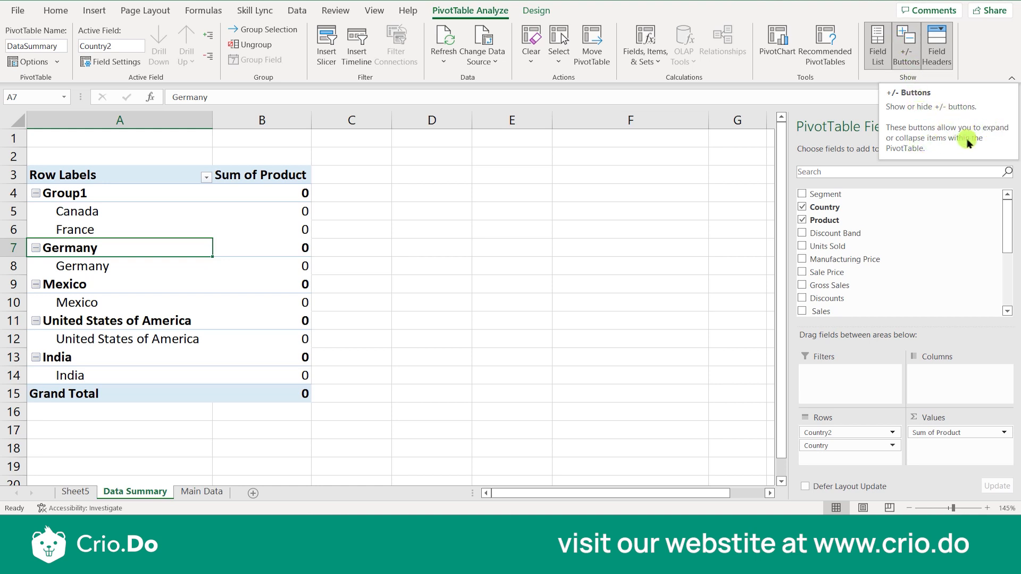
left_click(37, 194)
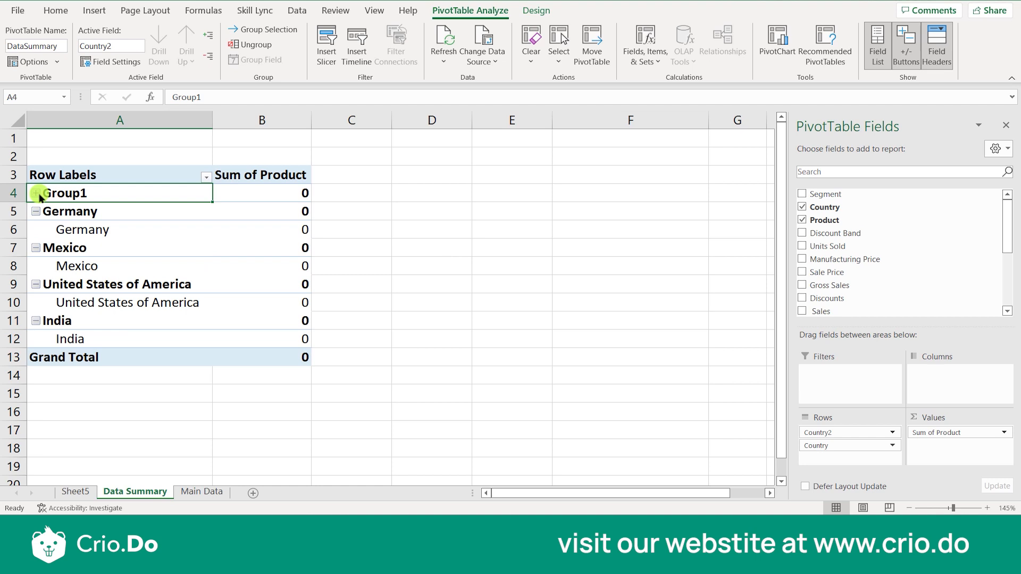
left_click(36, 211)
left_click(41, 232)
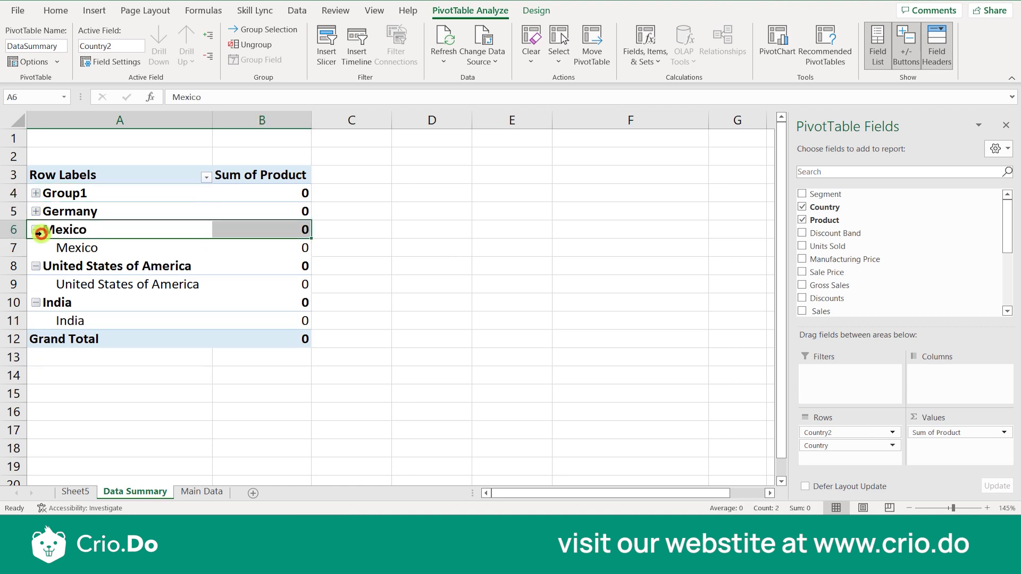
left_click(39, 234)
left_click(35, 248)
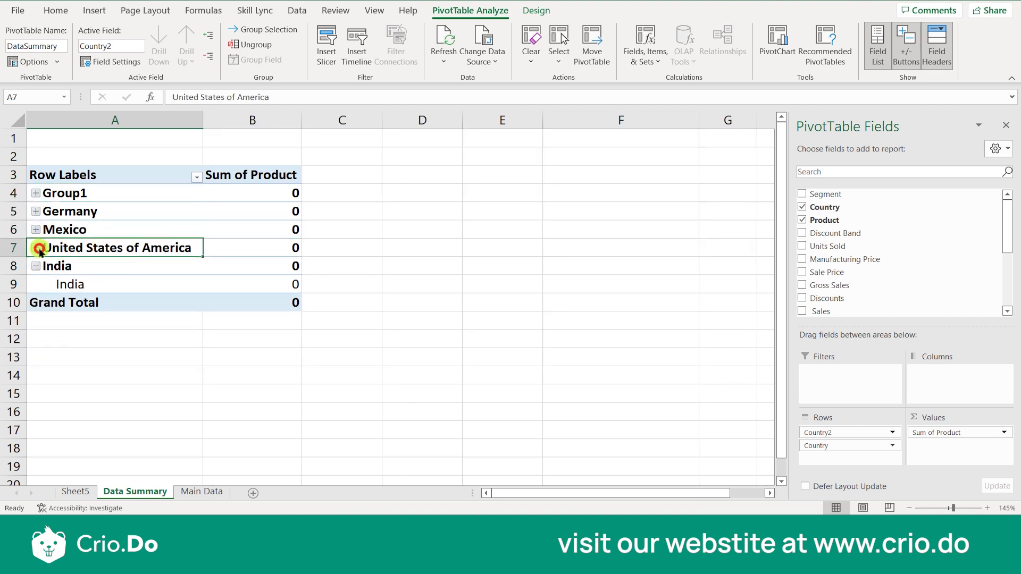
left_click(38, 267)
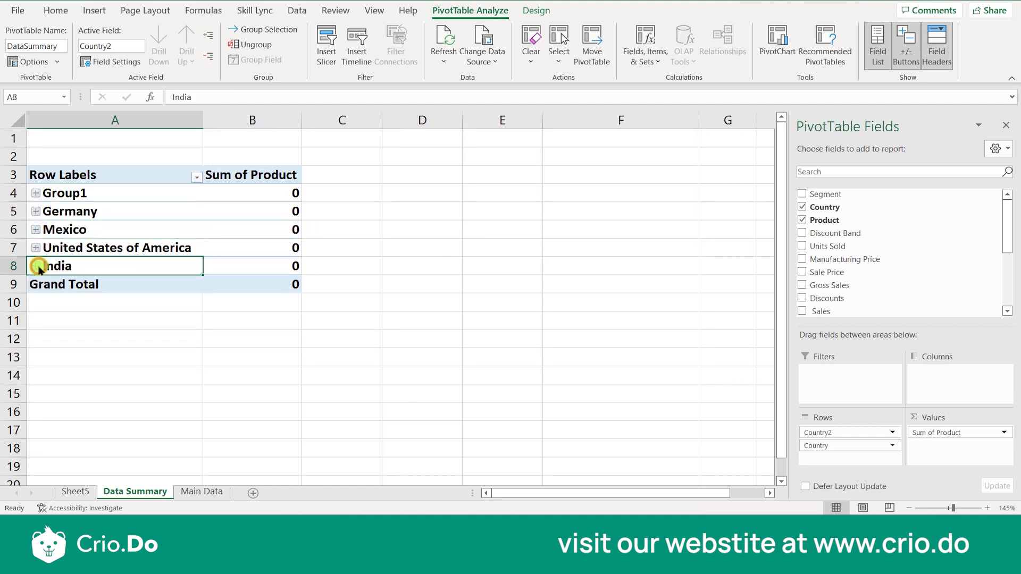
Hide the +/- buttons and expand Group1, Germany, Mexico and United States of America in the row labels.
left_click(906, 46)
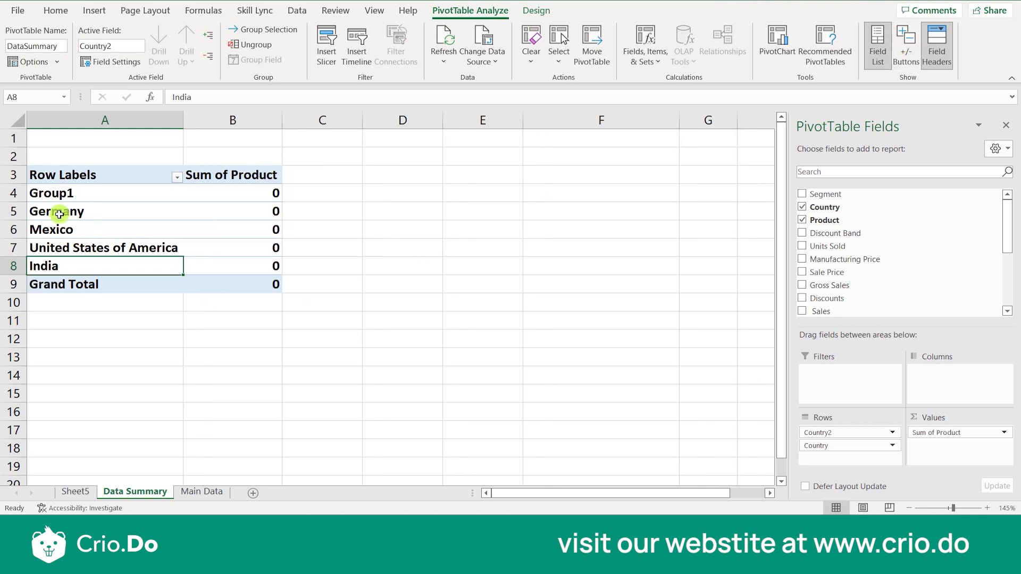
double_click(61, 194)
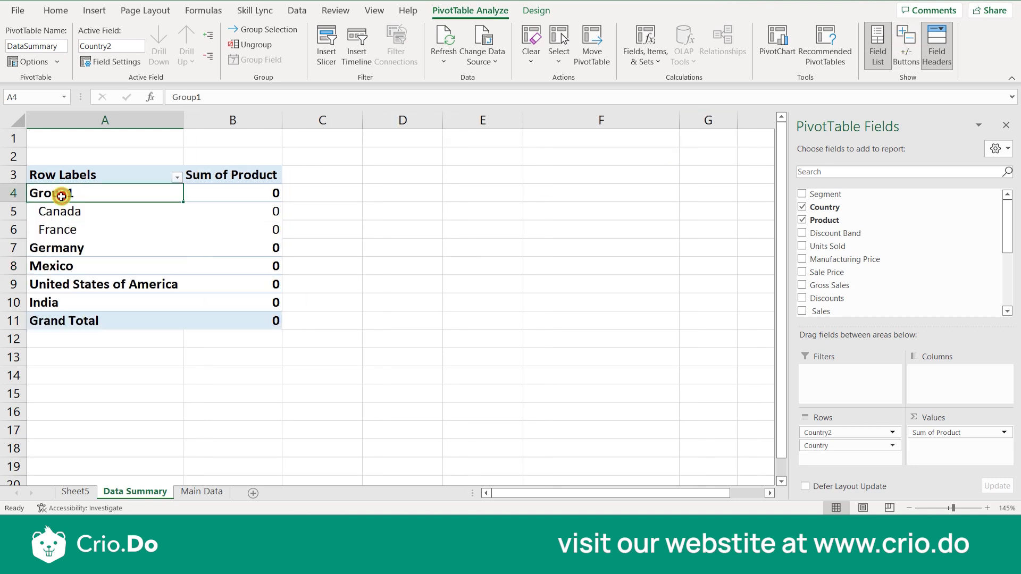
double_click(74, 249)
left_click(82, 288)
double_click(81, 287)
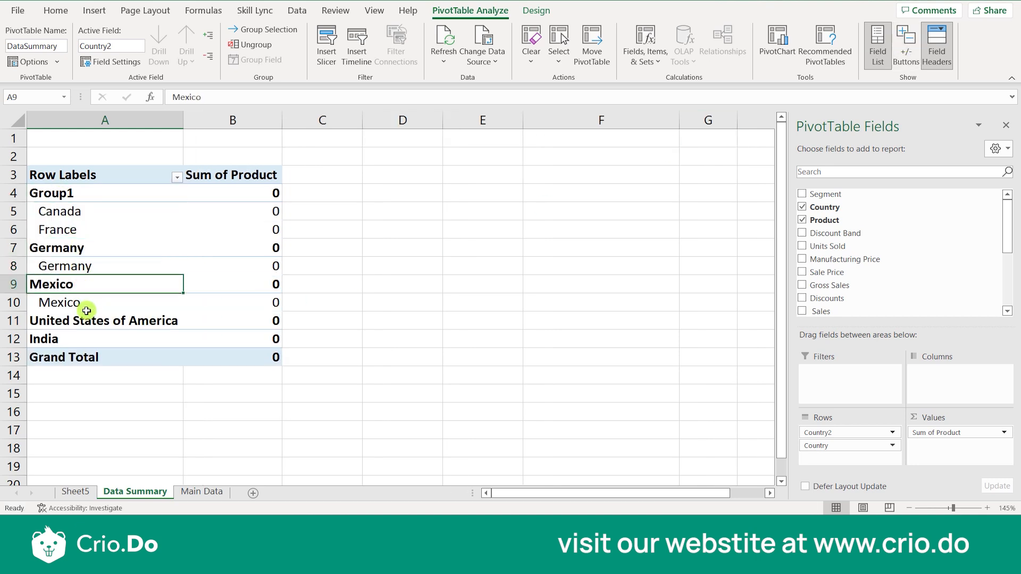
double_click(84, 321)
left_click(84, 351)
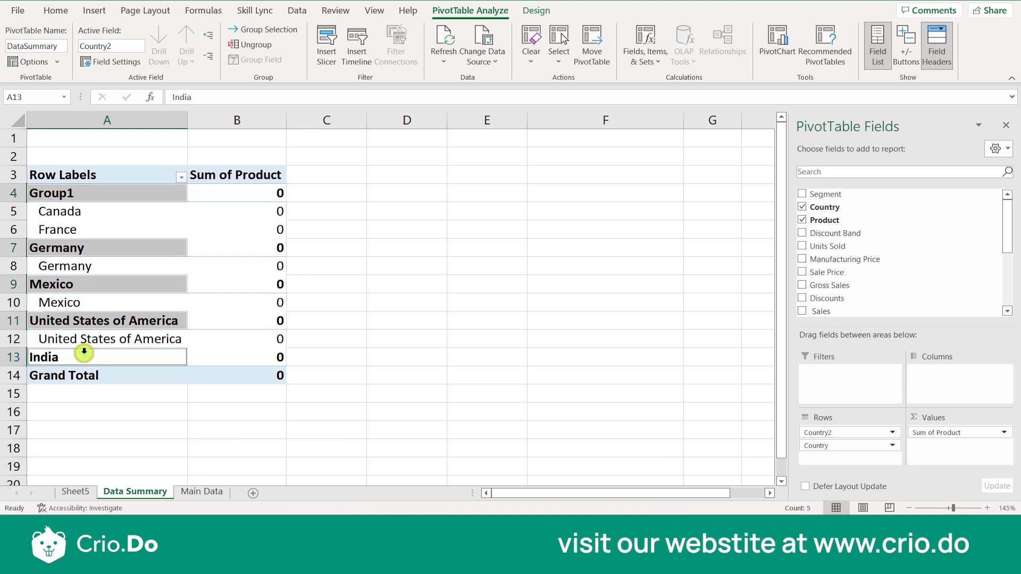
Show the +/- buttons in the pivot table again and select the United States of America sub-item.
left_click(902, 47)
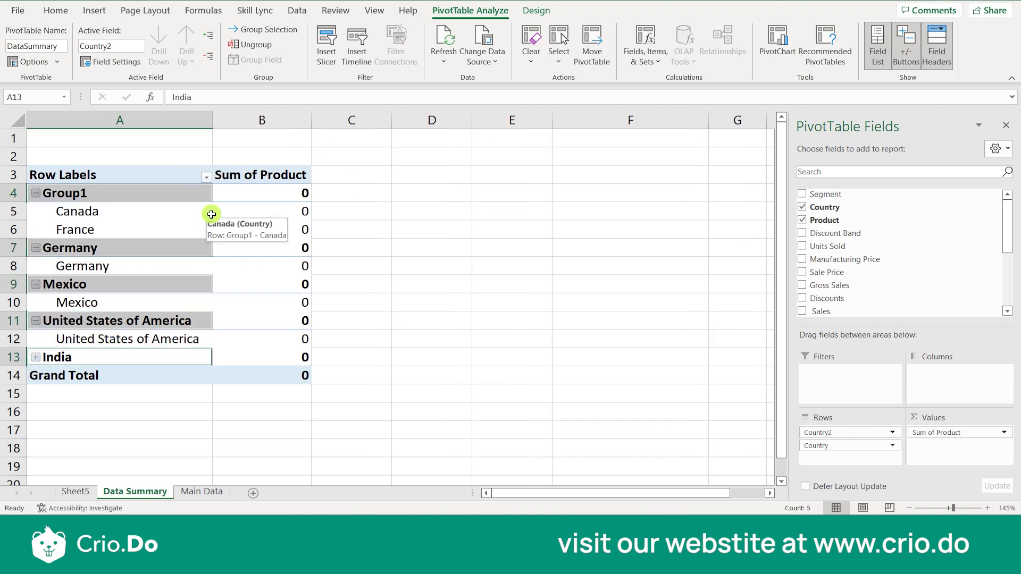
left_click(122, 218)
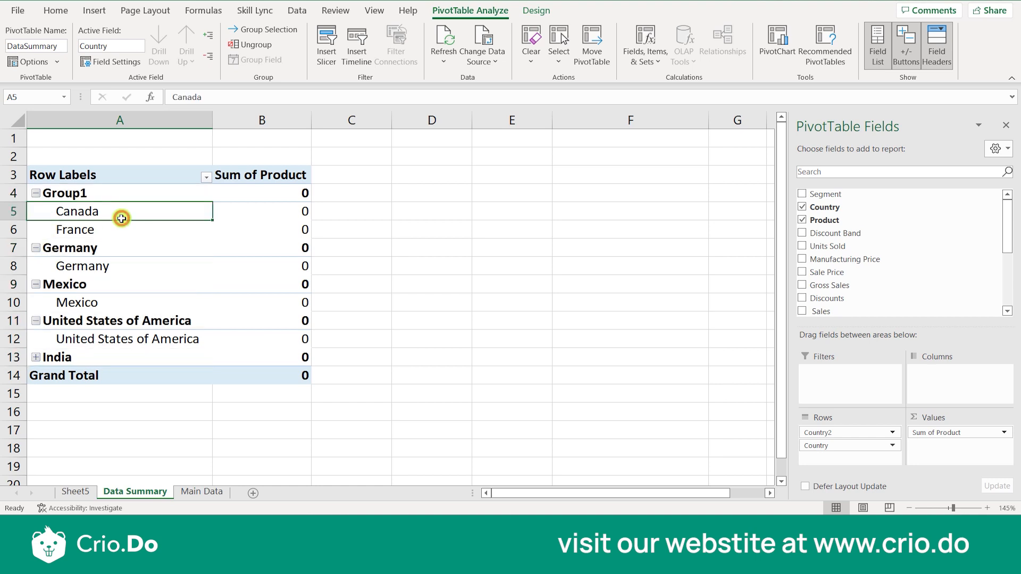
left_click(115, 245)
left_click(112, 276)
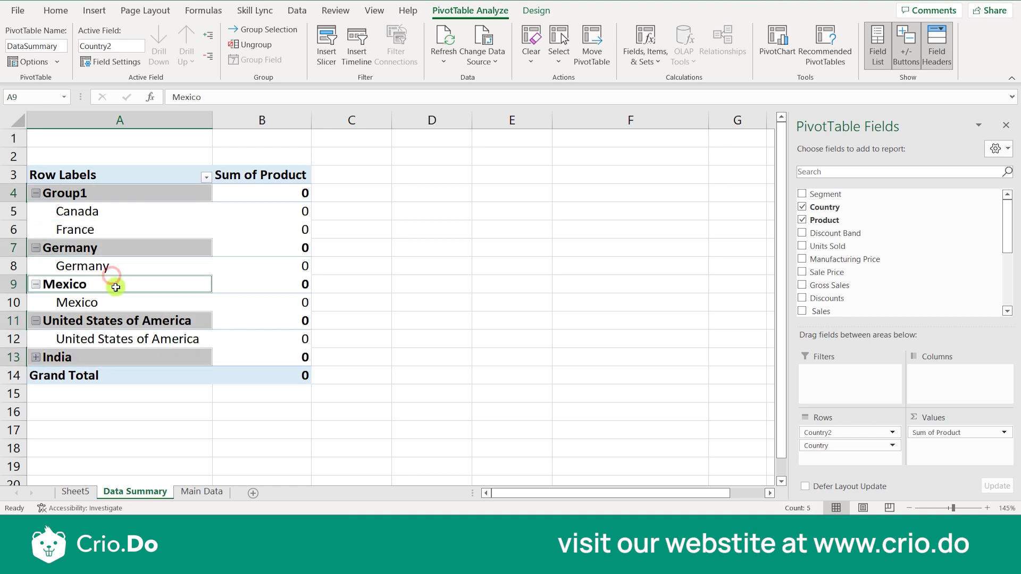
left_click(133, 338)
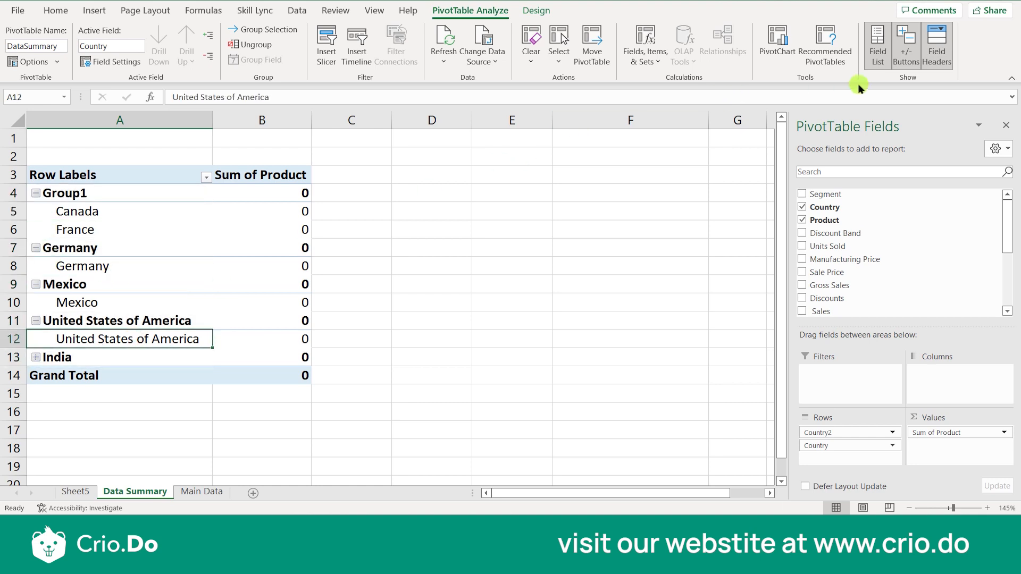
Hide and redisplay the pivot table's field headers, and toggle its +/- buttons off and back on.
left_click(933, 59)
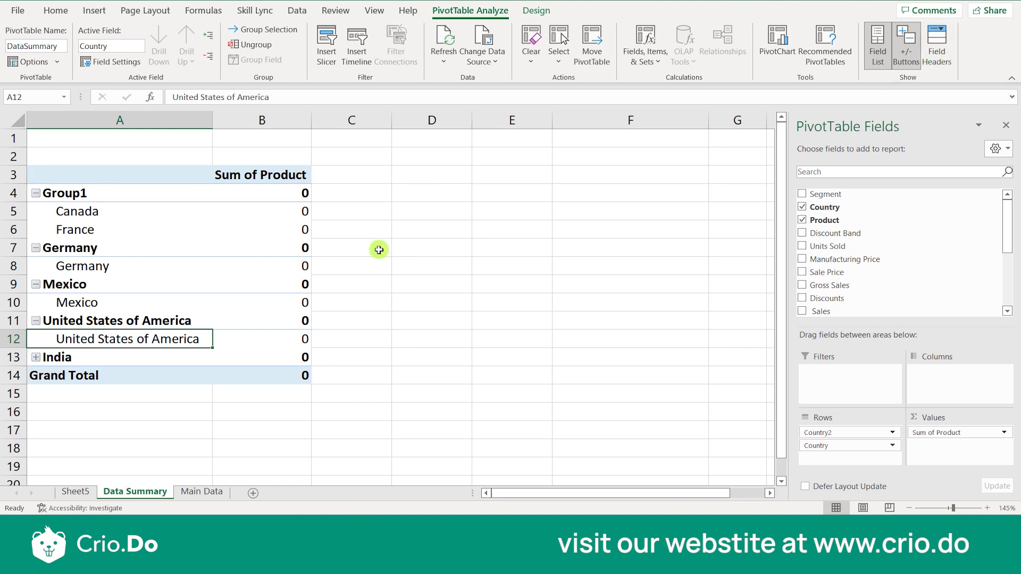
left_click(949, 61)
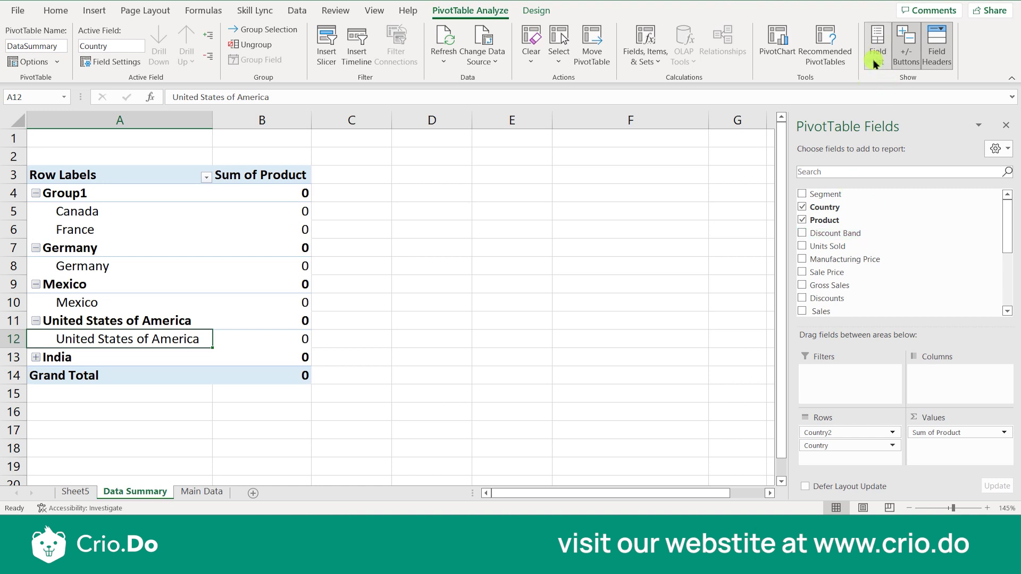
left_click(907, 49)
left_click(907, 49)
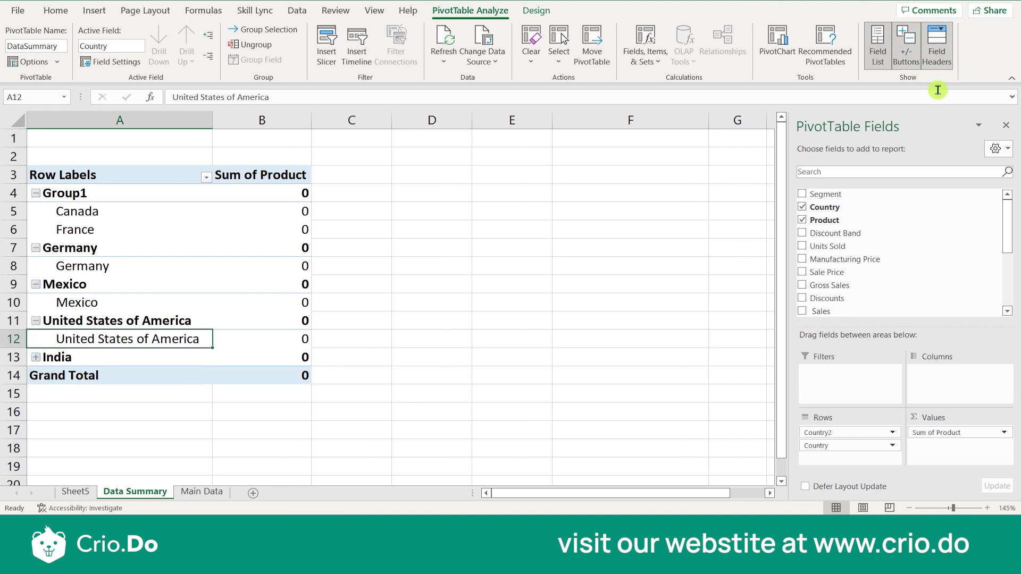
Look through the PivotTable field list, request more tables, and decline creating a new PivotTable.
scroll(928, 255, "down", 3)
scroll(928, 256, "down", 1)
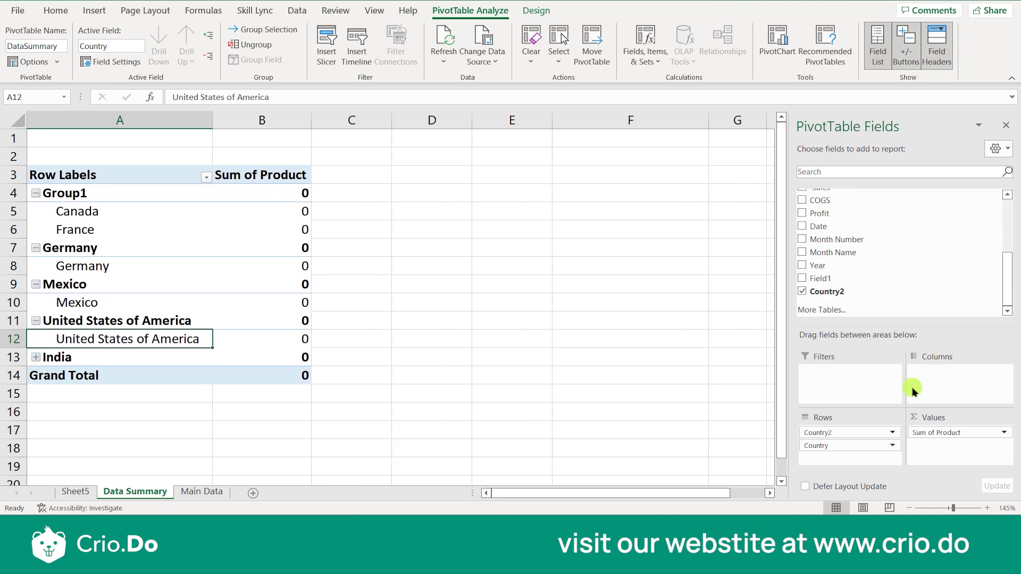
scroll(876, 255, "up", 4)
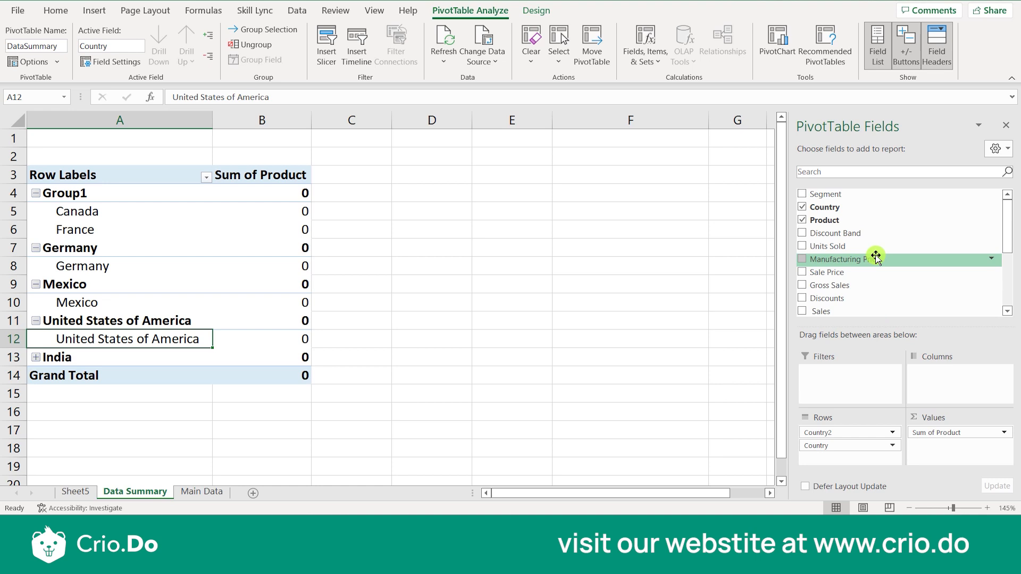
scroll(863, 271, "down", 5)
left_click(830, 310)
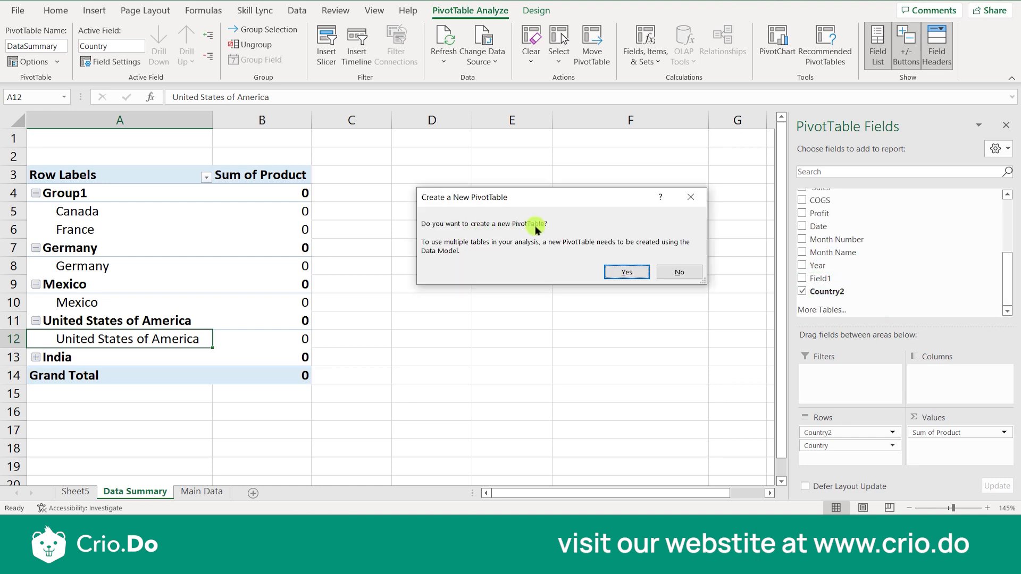
left_click(668, 270)
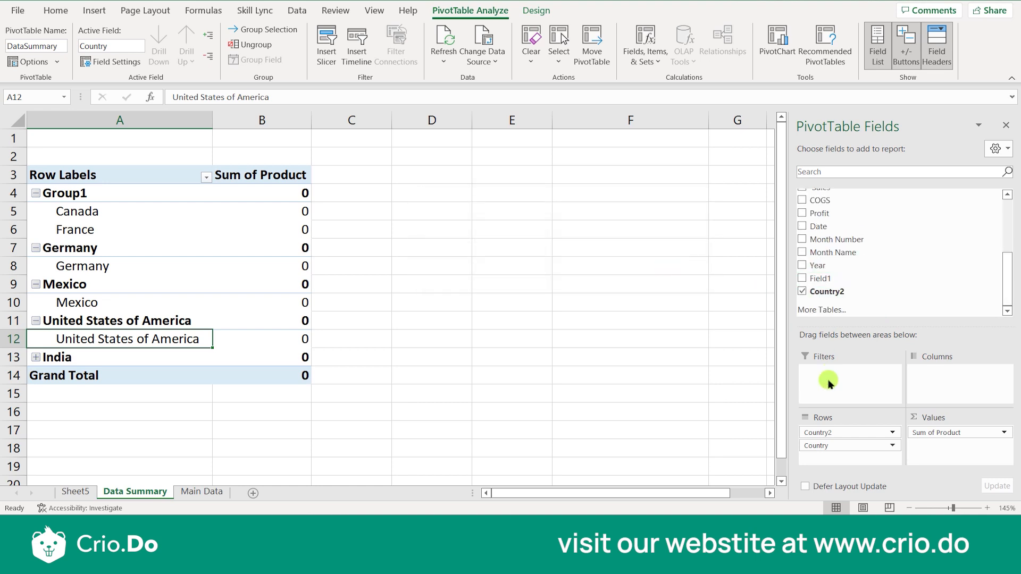
View the placement options and Field Settings of the Country2 row field, and close them without changes.
left_click(833, 432)
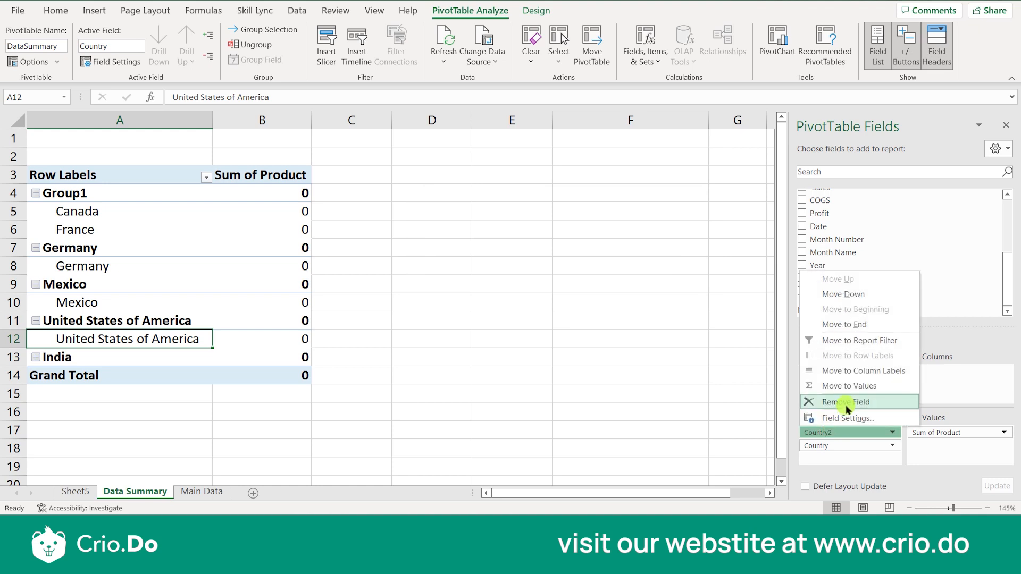
left_click(955, 302)
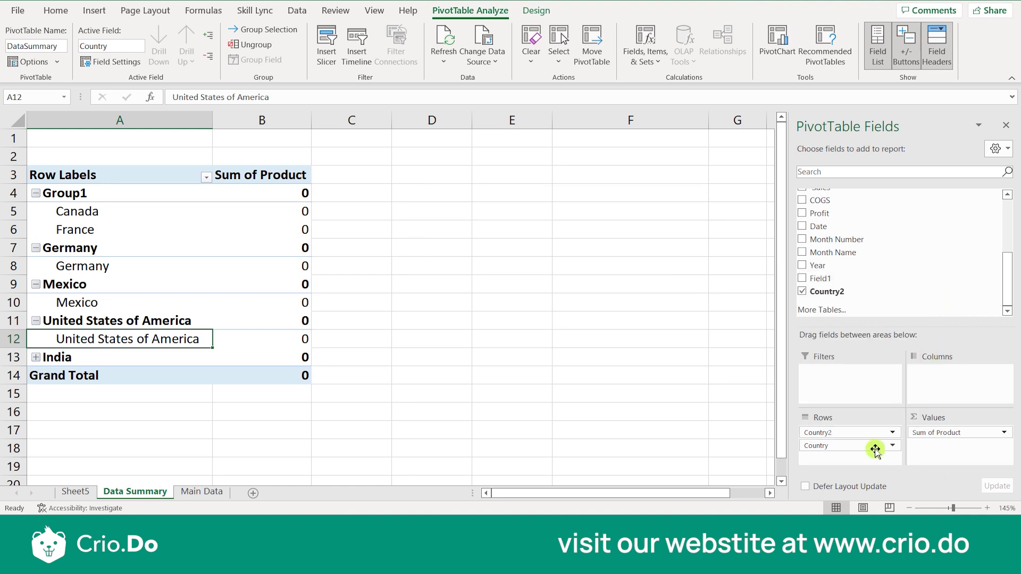
left_click(860, 433)
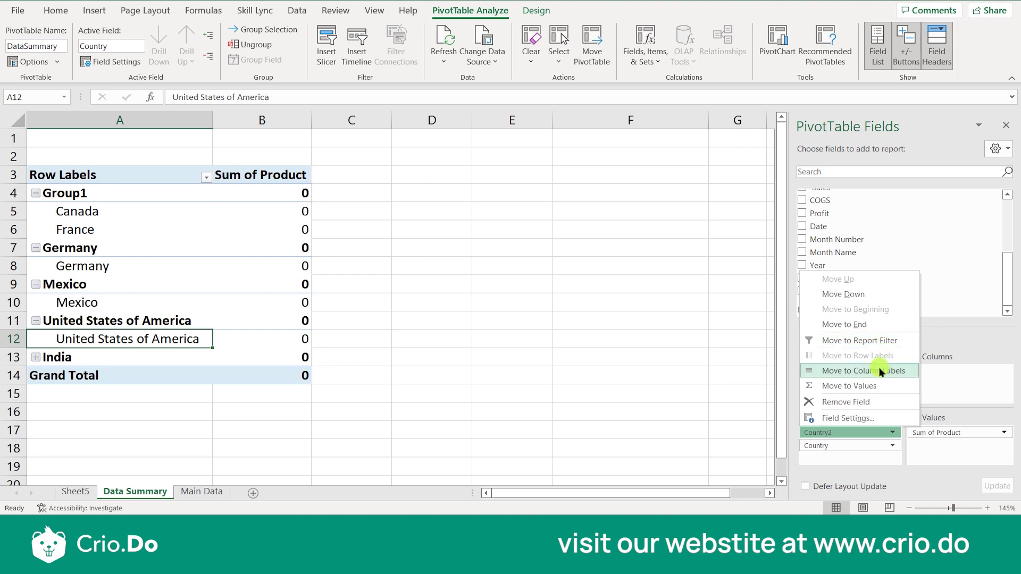
left_click(869, 418)
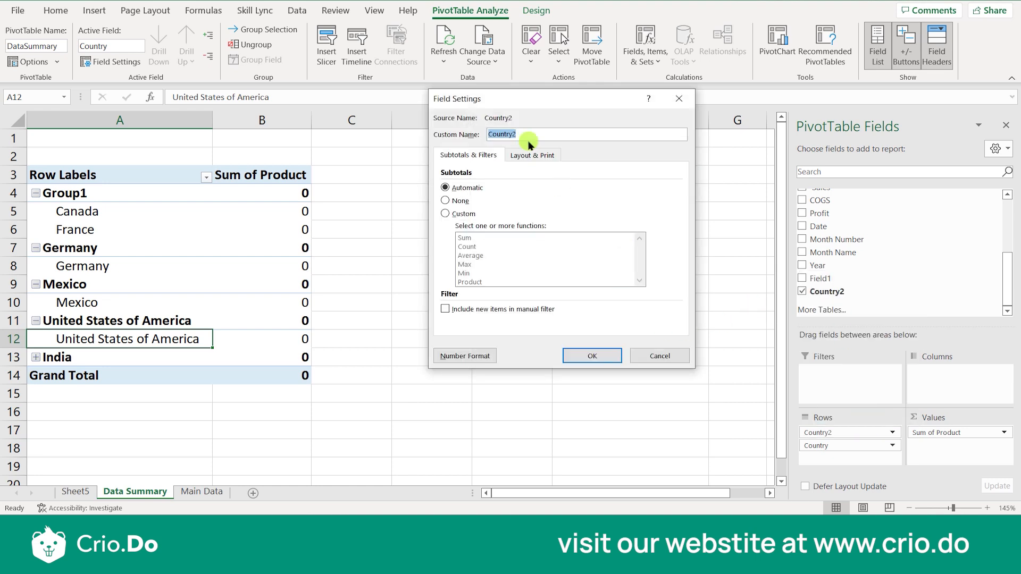
left_click(529, 154)
key("Escape")
Select an empty cell outside the pivot table, view the Insert commands, and return to the Canada row label.
left_click(527, 248)
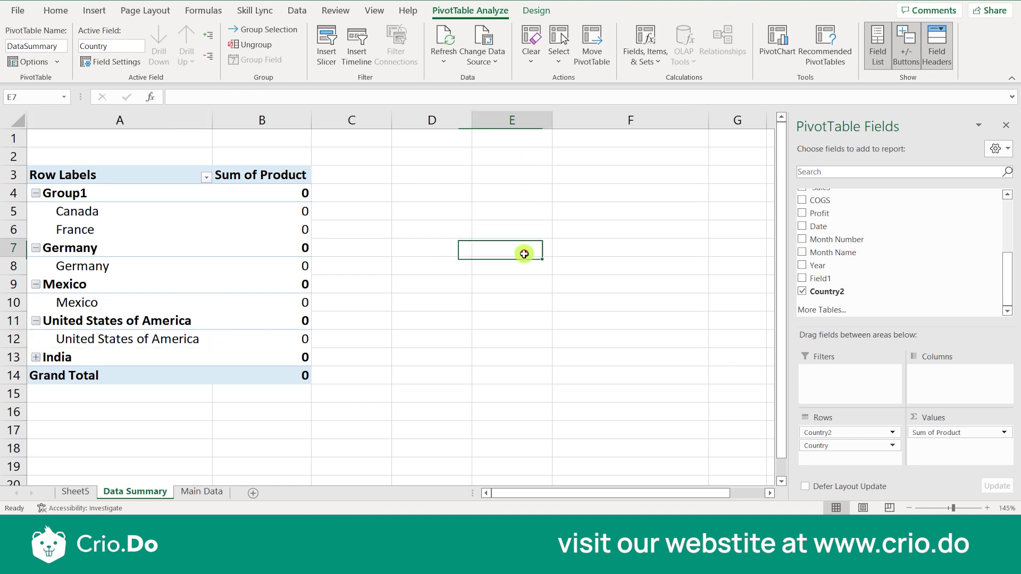
left_click(86, 11)
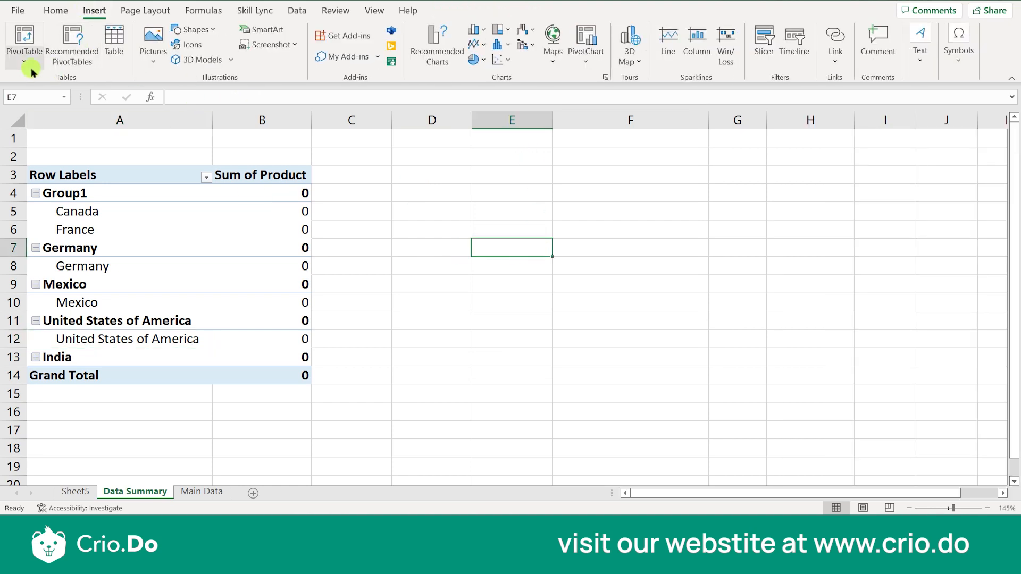
left_click(120, 211)
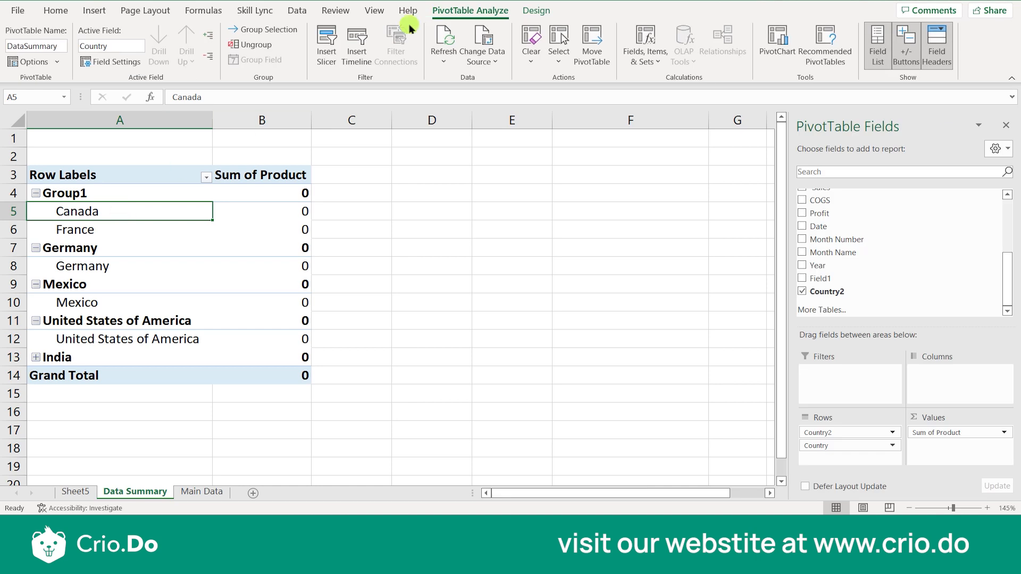
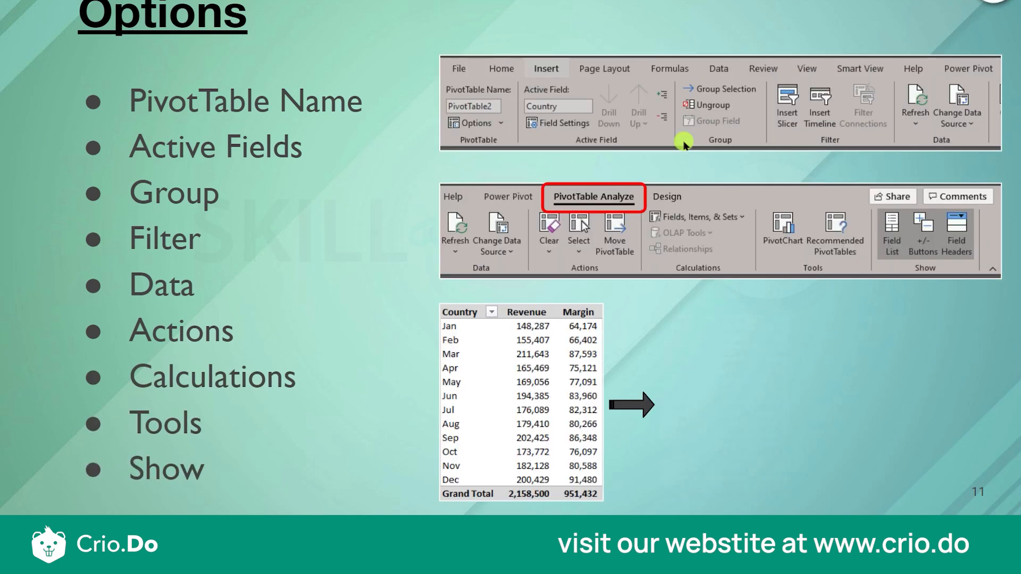
key("Right")
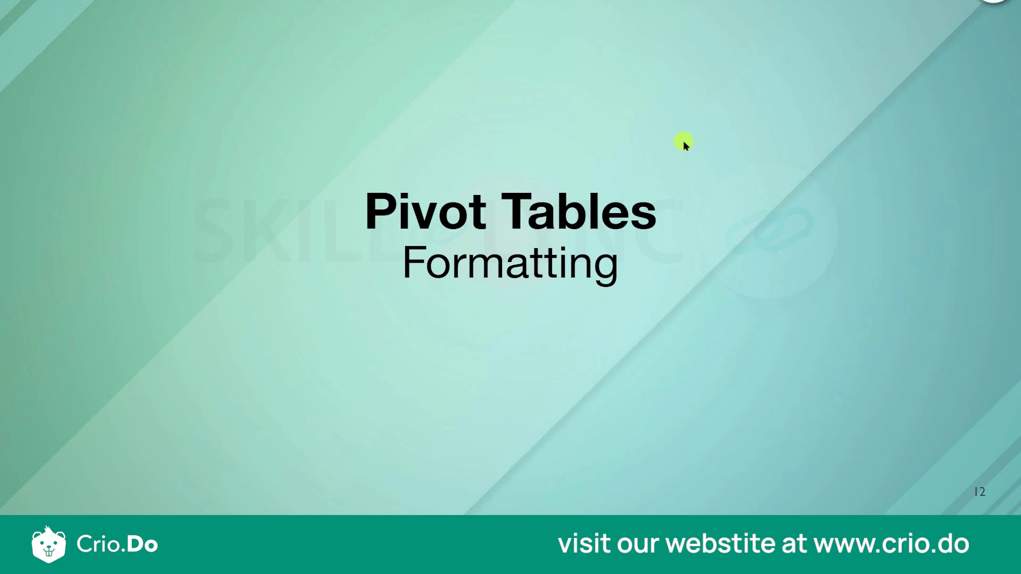
key("Right")
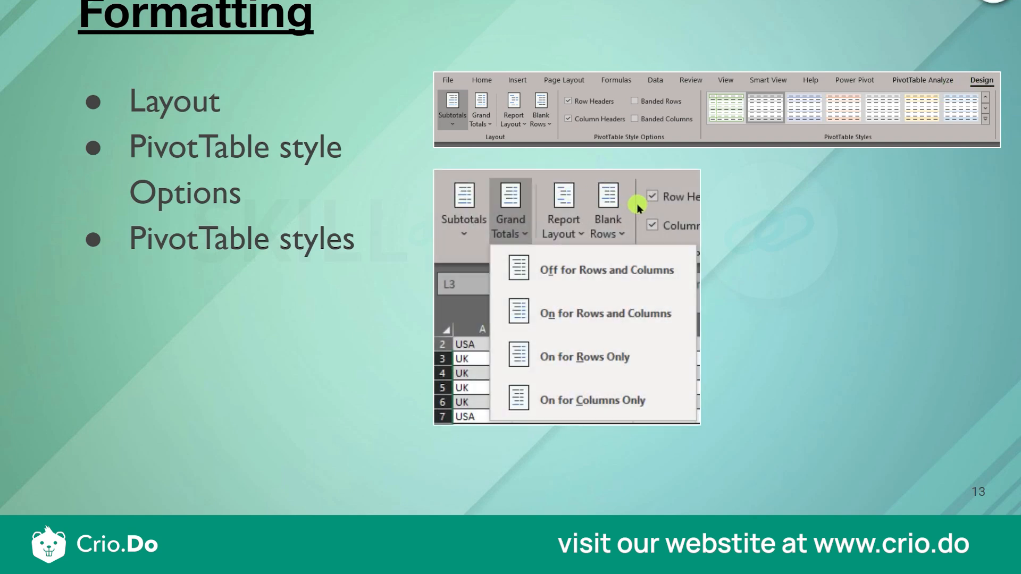
key("Right")
key("Right")
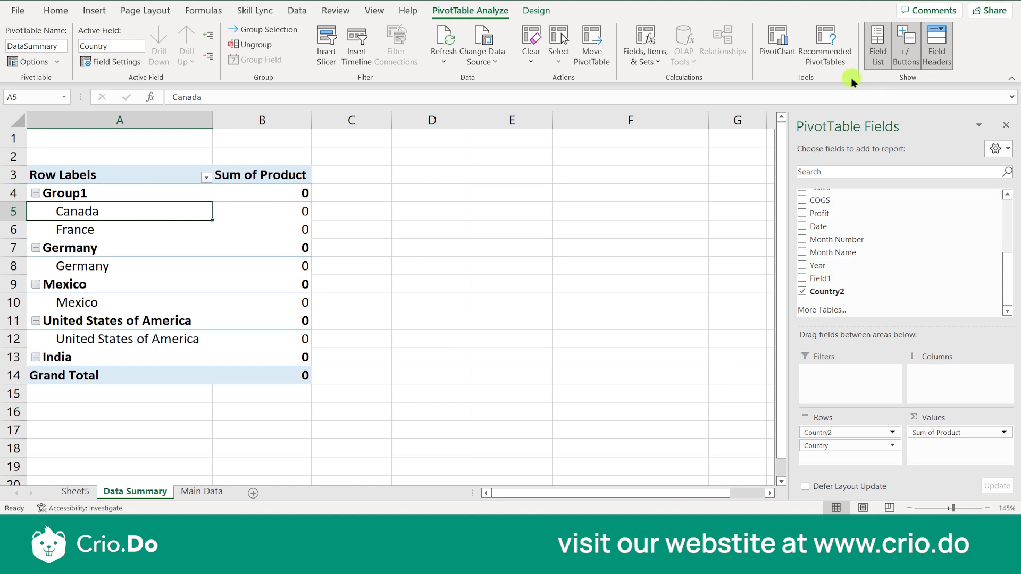
Browse the recommended PivotTables and apply the Sum of Profit by Country layout.
left_click(828, 47)
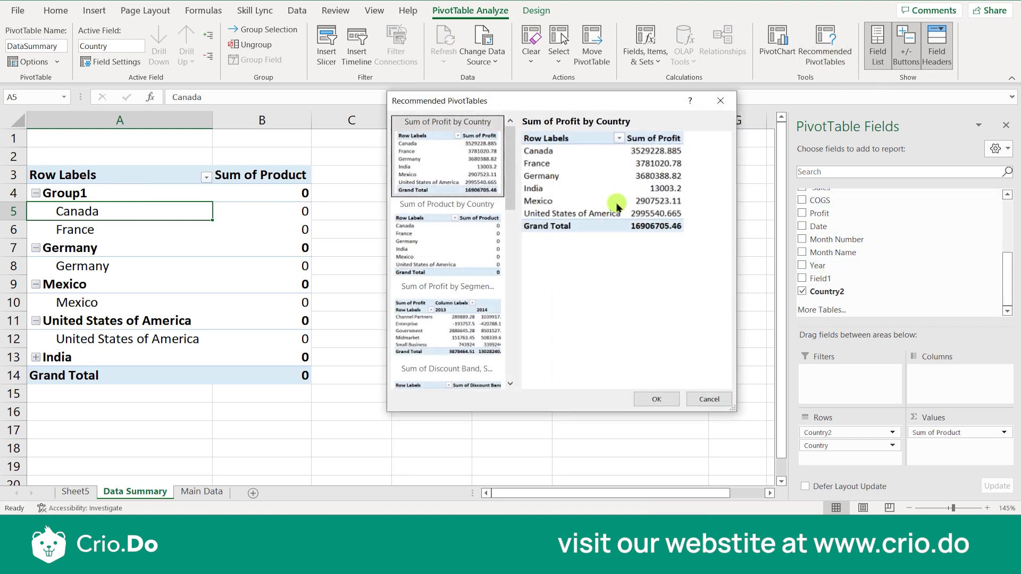
scroll(492, 338, "down", 8)
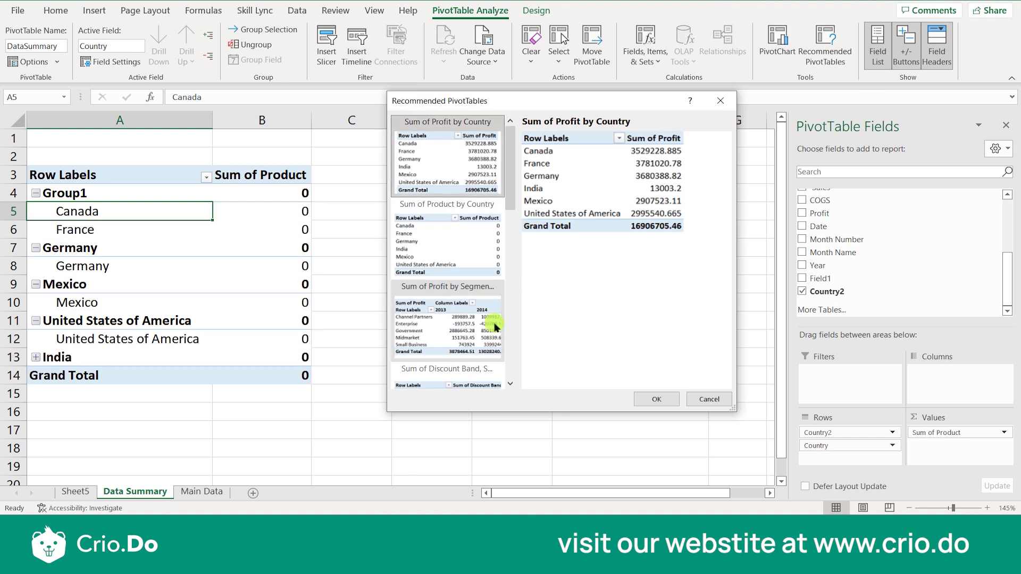
scroll(480, 329, "up", 8)
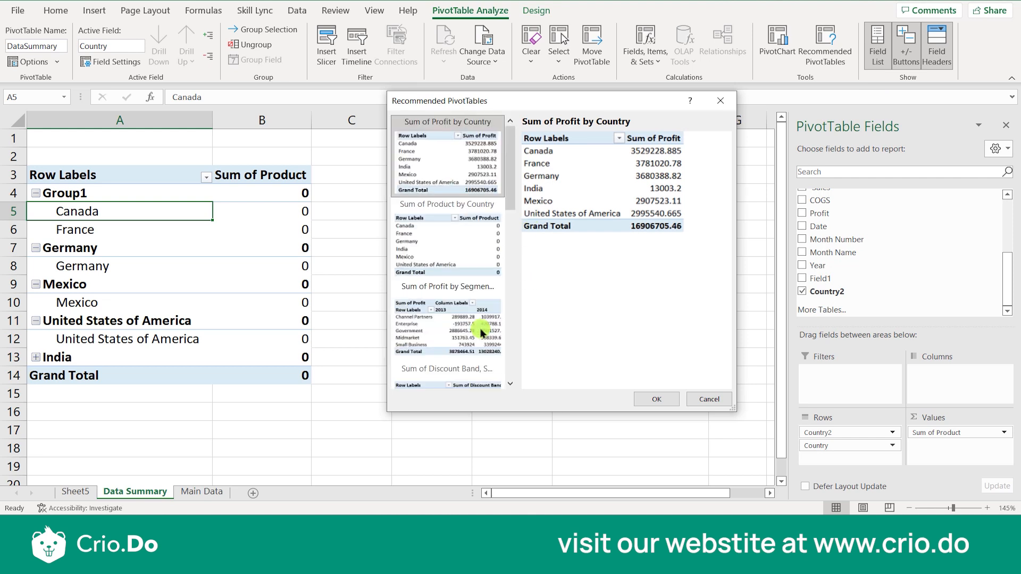
double_click(456, 178)
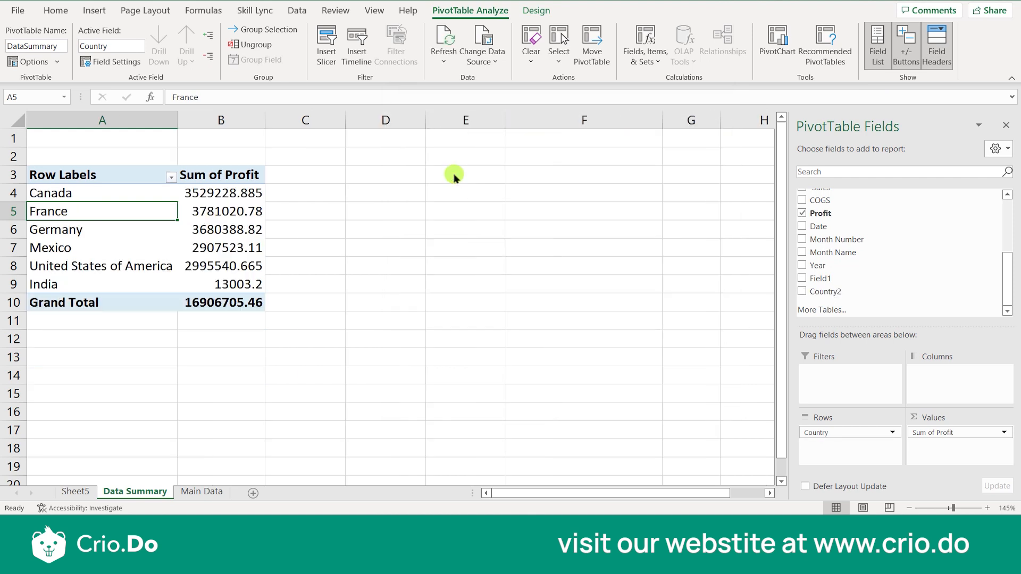
Apply the recommended PivotTable that shows the sum of sale price by segment and year.
left_click(826, 48)
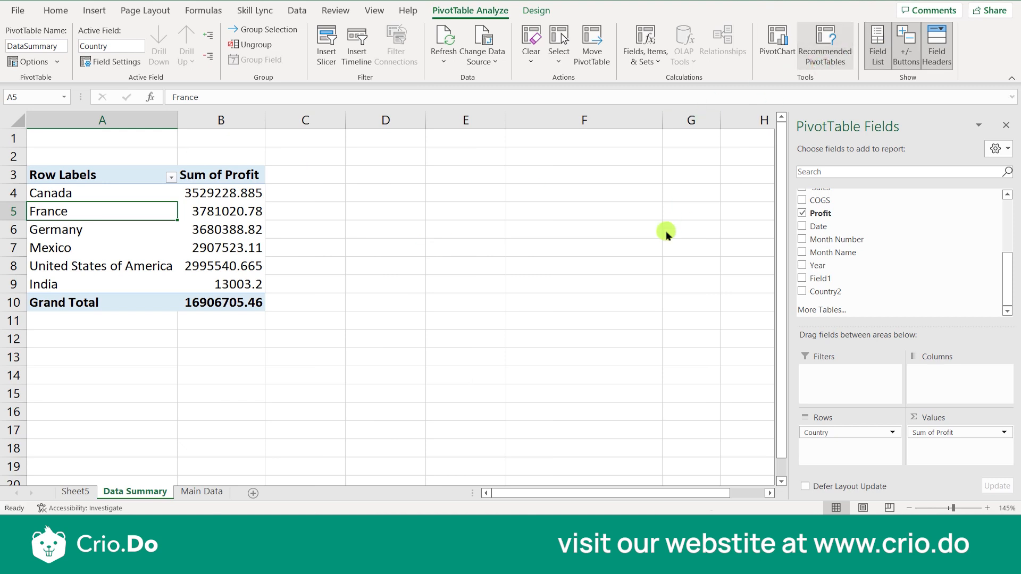
left_click_drag(509, 201, 520, 422)
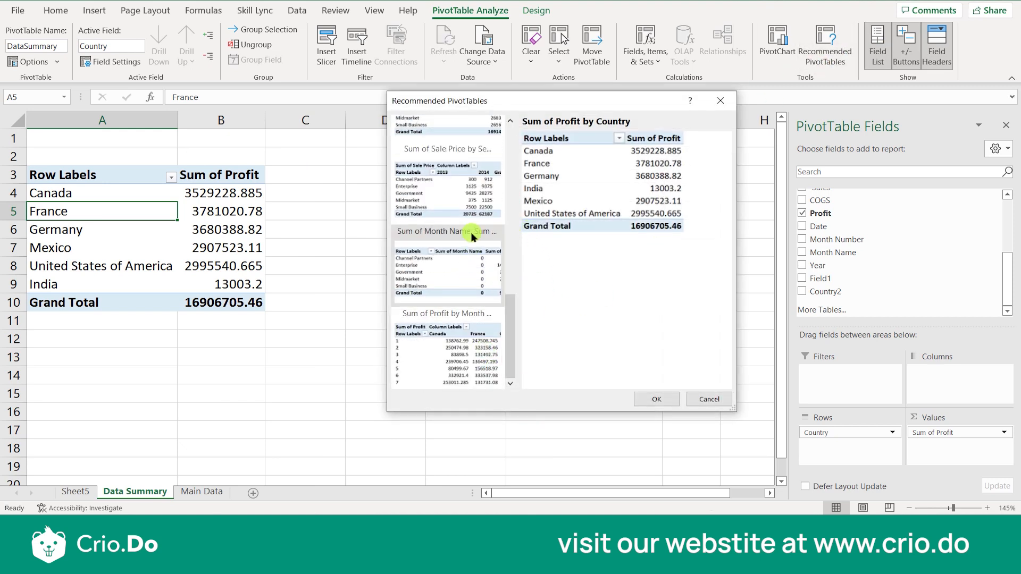
double_click(463, 213)
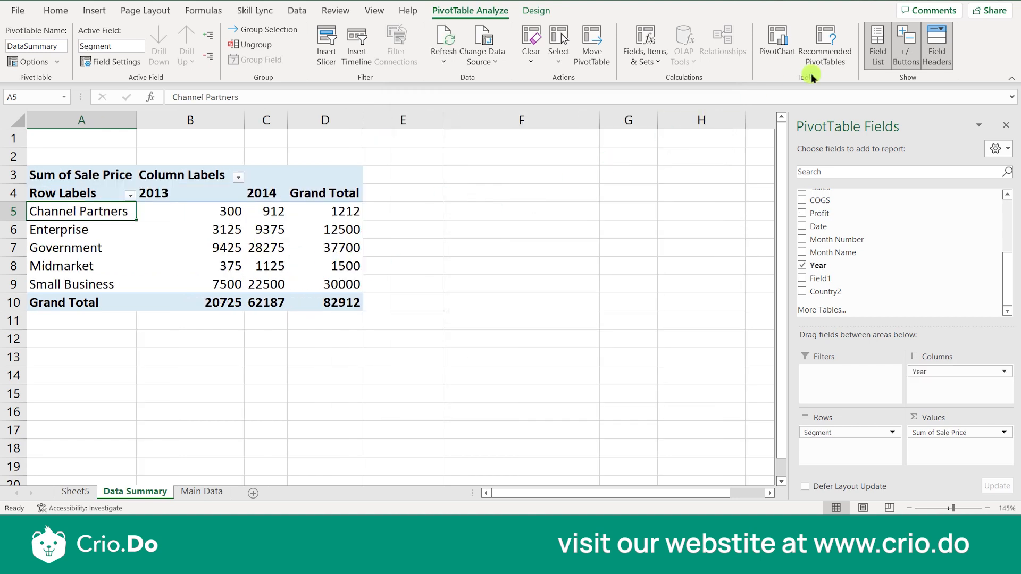
Apply the recommended PivotTable that shows the sum of profit by segment and year.
left_click(825, 48)
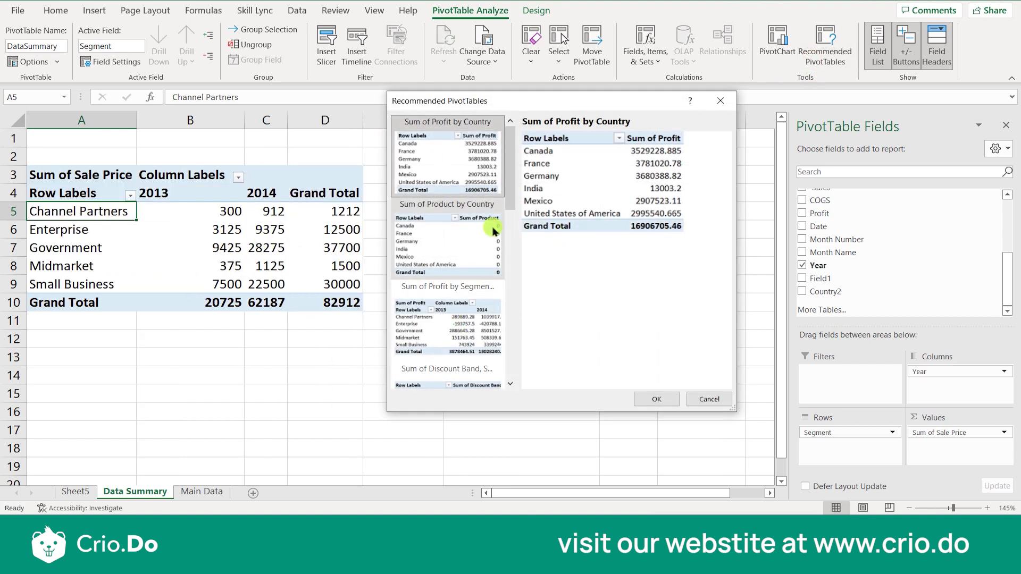
double_click(464, 307)
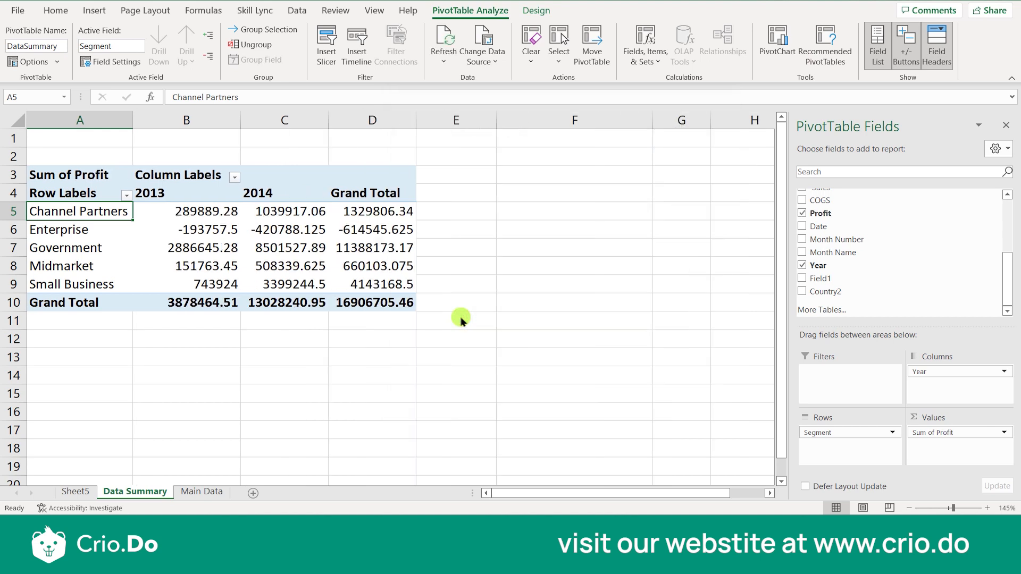
Examine the pivot table's segment row labels, the 2013 and 2014 year columns, and the grand total profits.
left_click(391, 264)
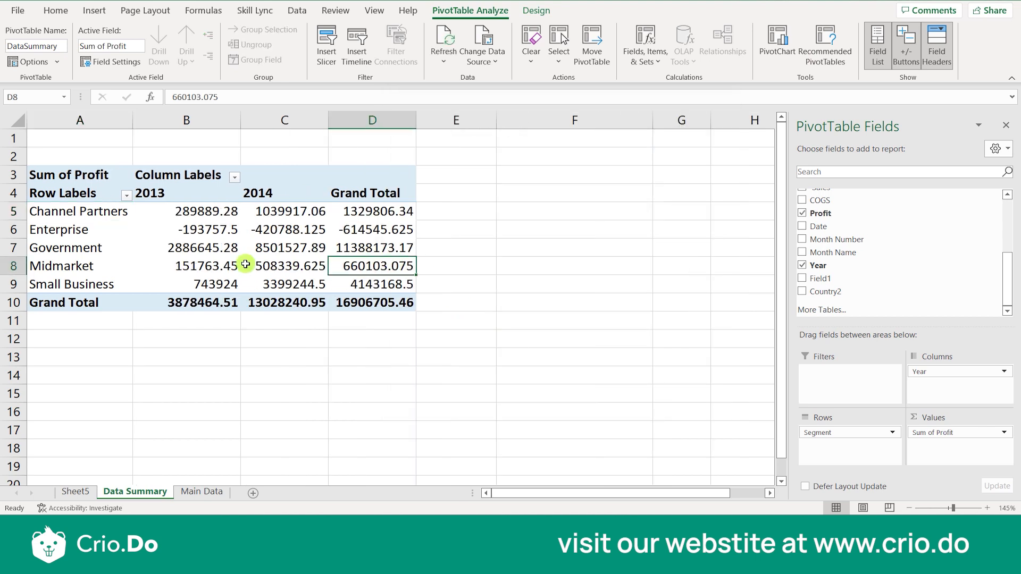
left_click(105, 245)
left_click(100, 212)
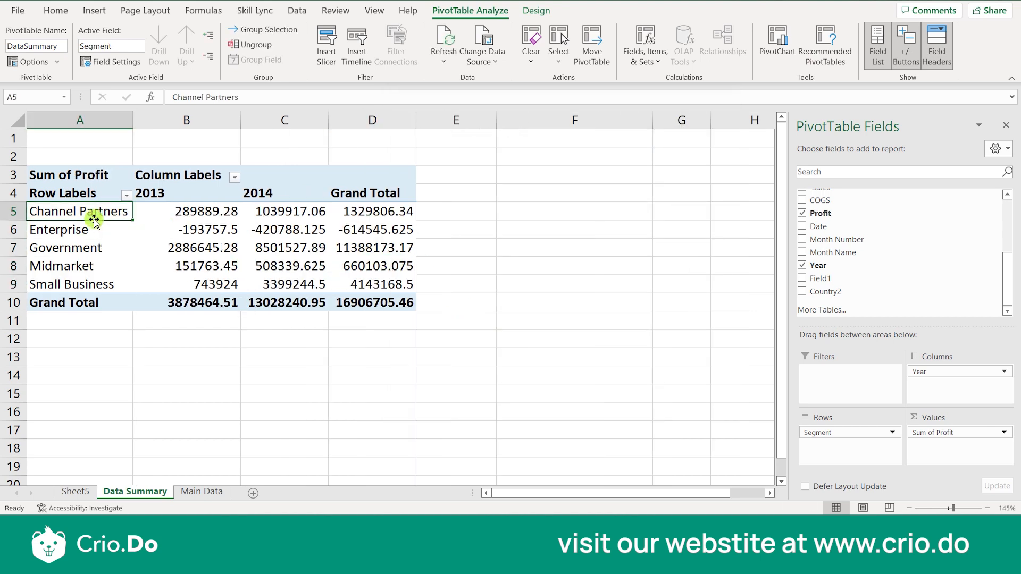
left_click(93, 226)
left_click(90, 246)
left_click(88, 277)
left_click(199, 234)
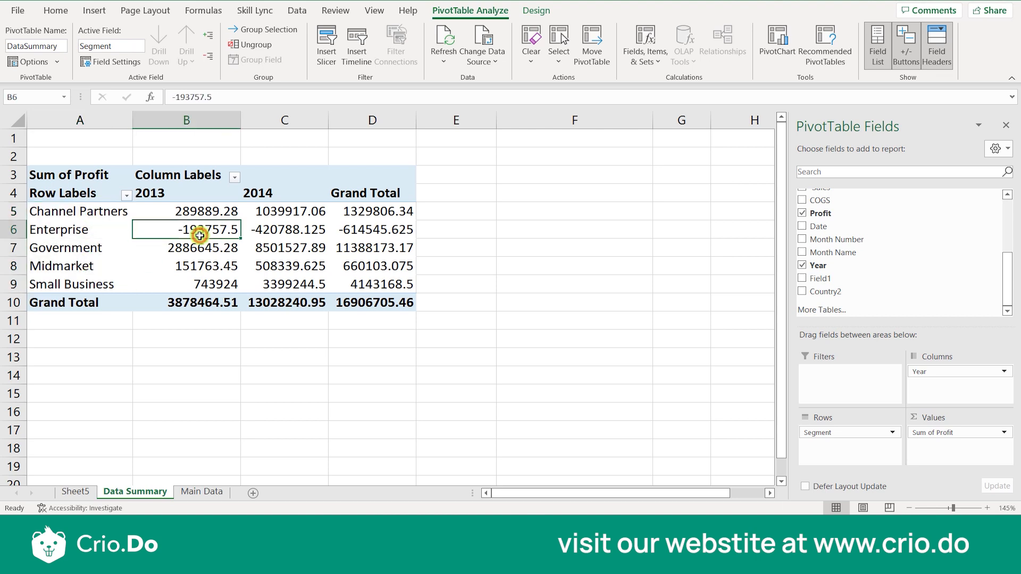
left_click(205, 194)
left_click(252, 189)
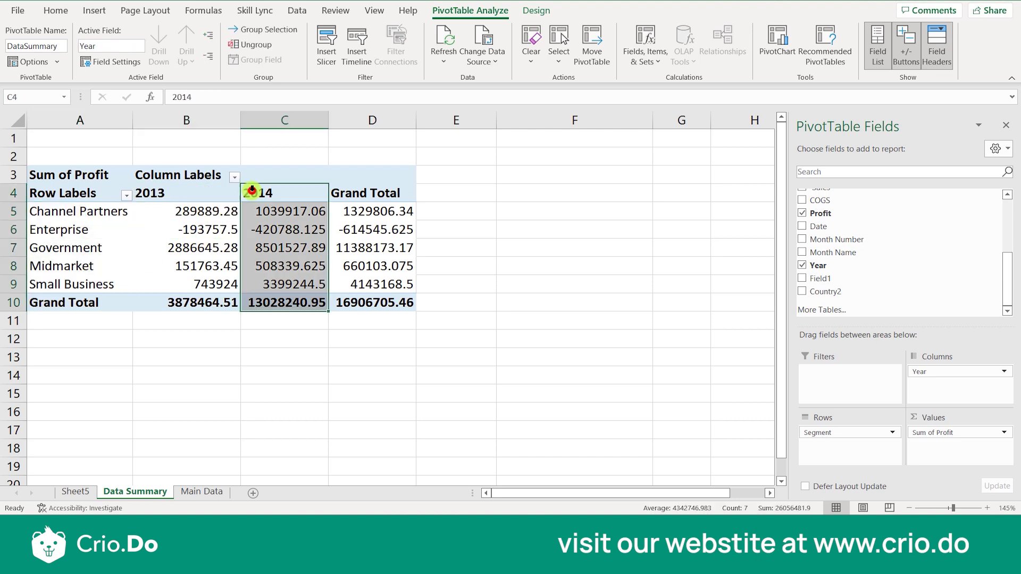
left_click(269, 194)
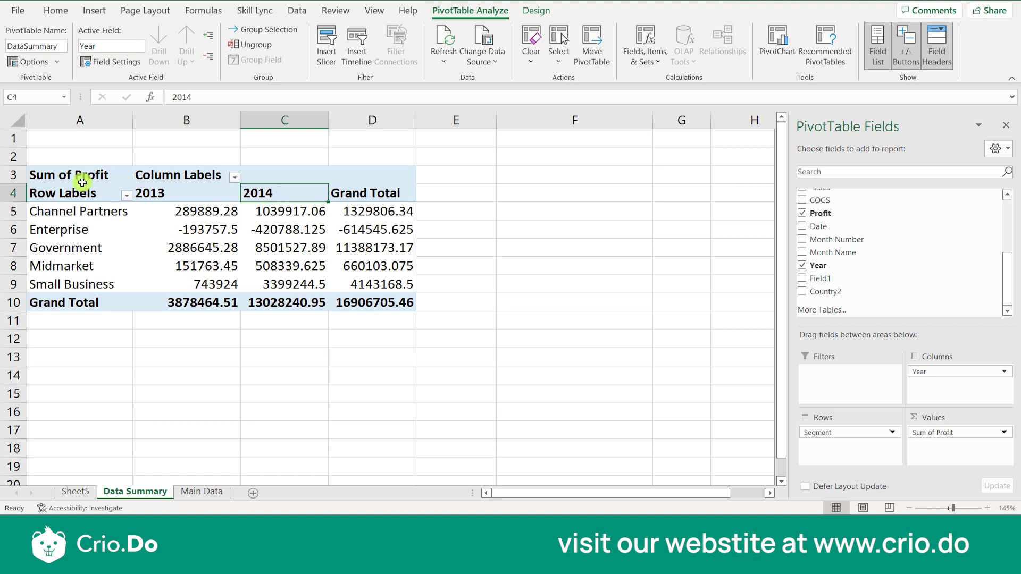
left_click(379, 213)
left_click(340, 245)
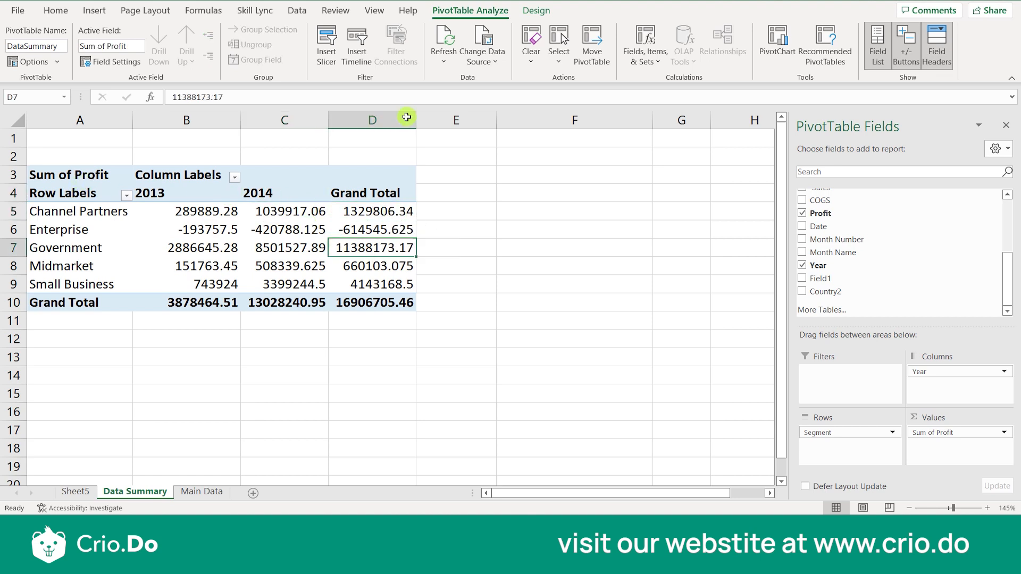
Show all subtotals at the top of the group, and switch the pivot table's subtotals to Do Not Show Subtotals.
left_click(534, 10)
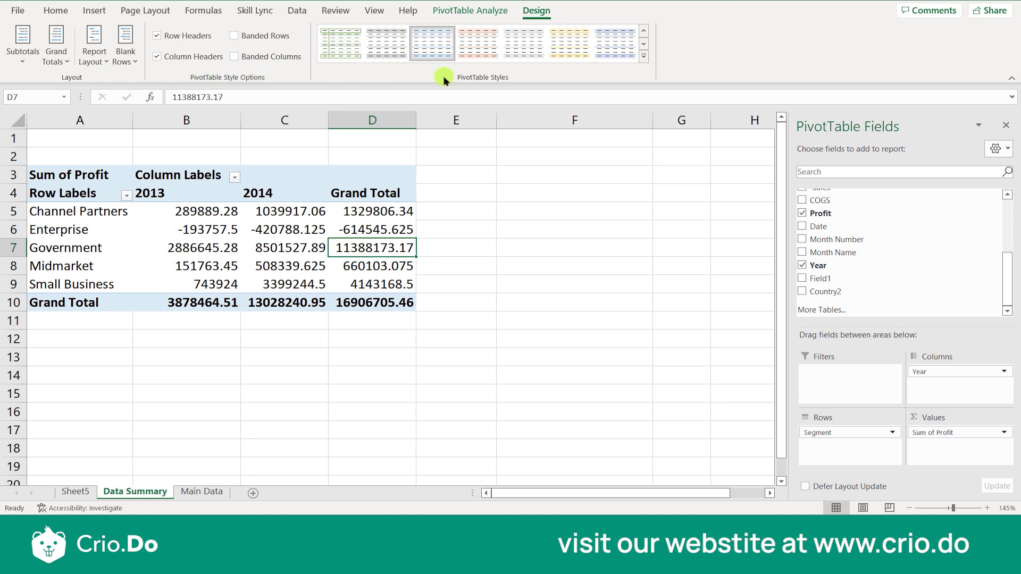
left_click(29, 64)
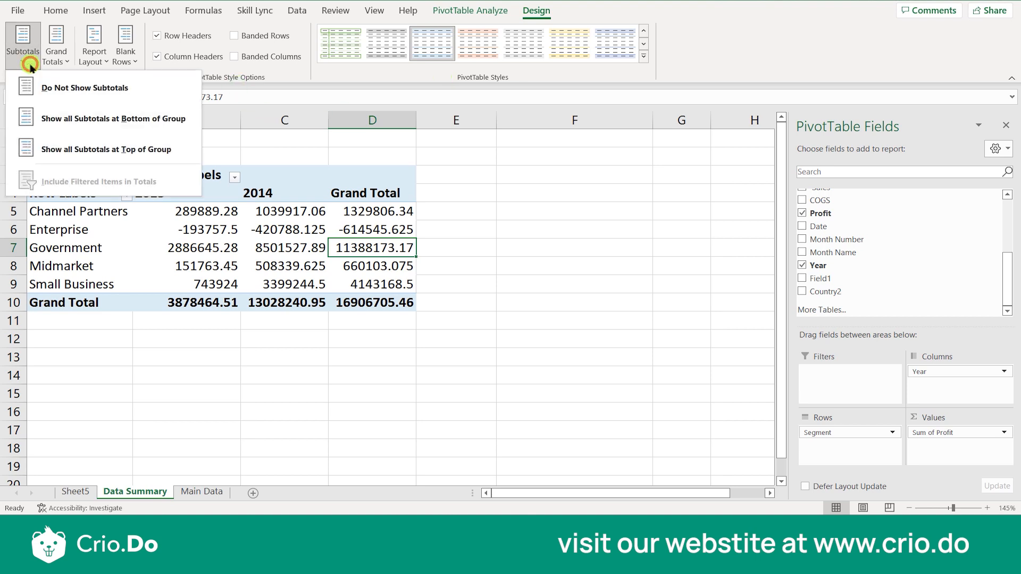
left_click(90, 156)
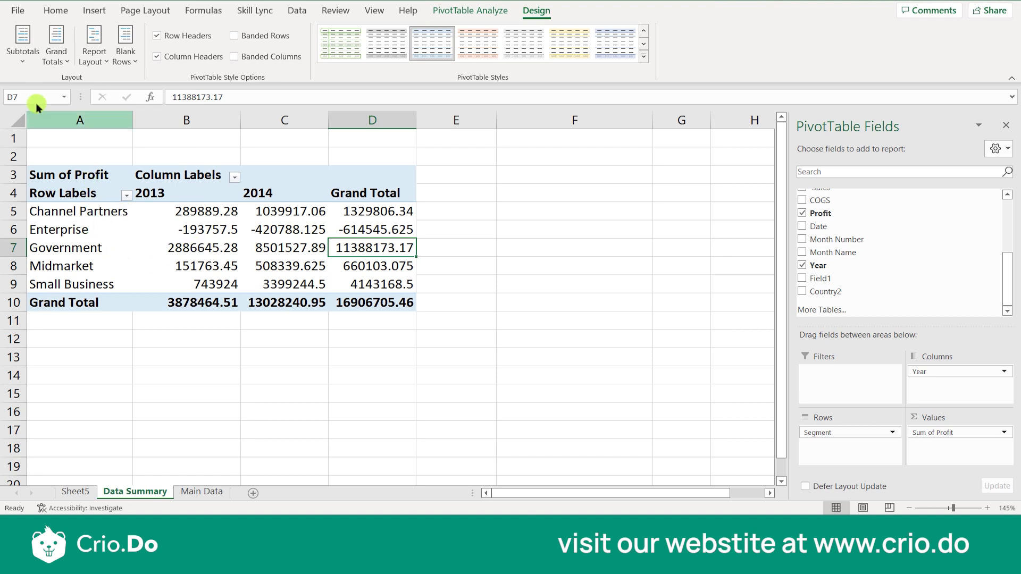
left_click(24, 57)
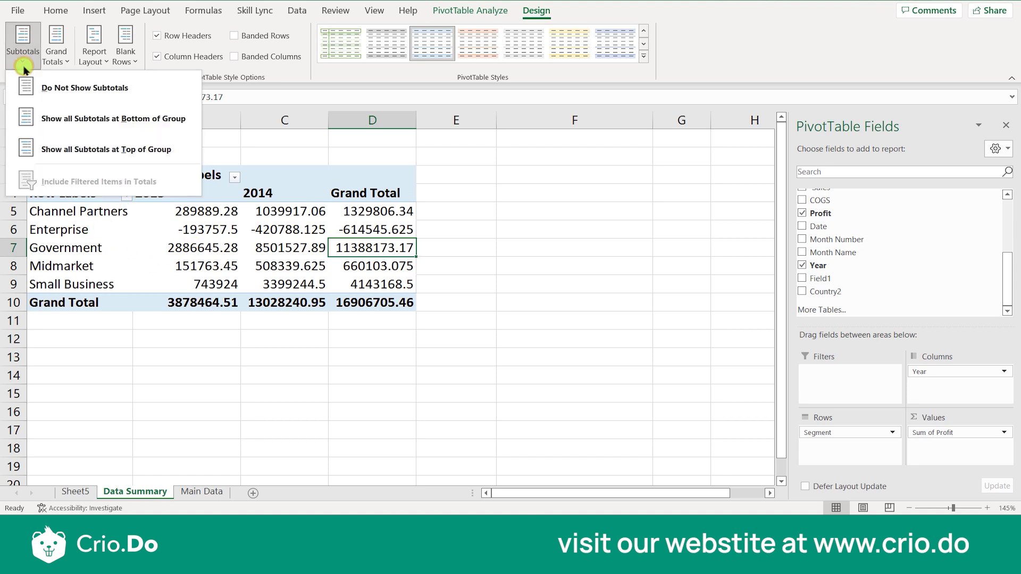
left_click(50, 98)
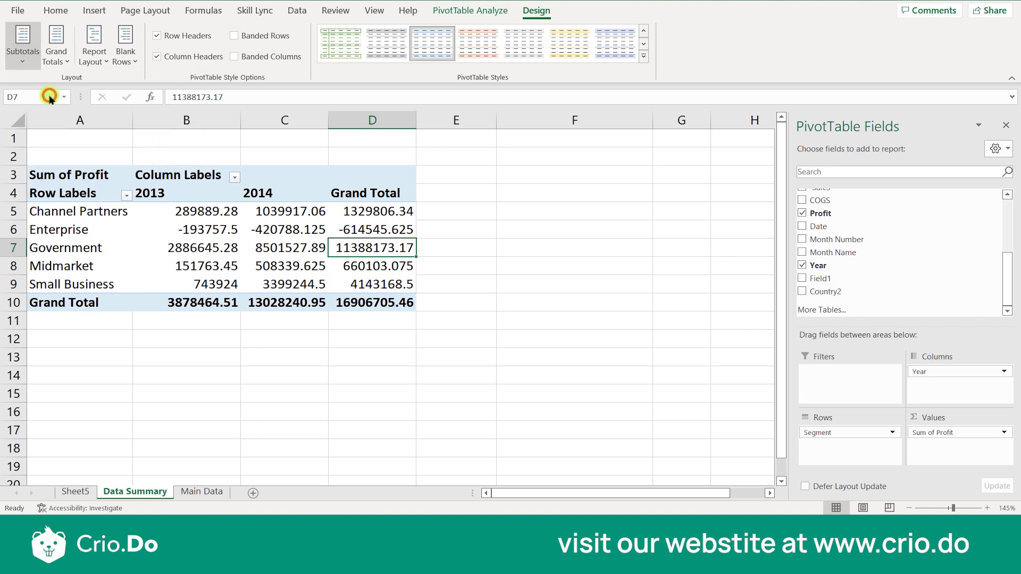
Show all subtotals of the segment profit pivot table at the bottom of the group, and switch them to the top of the group.
left_click(118, 206)
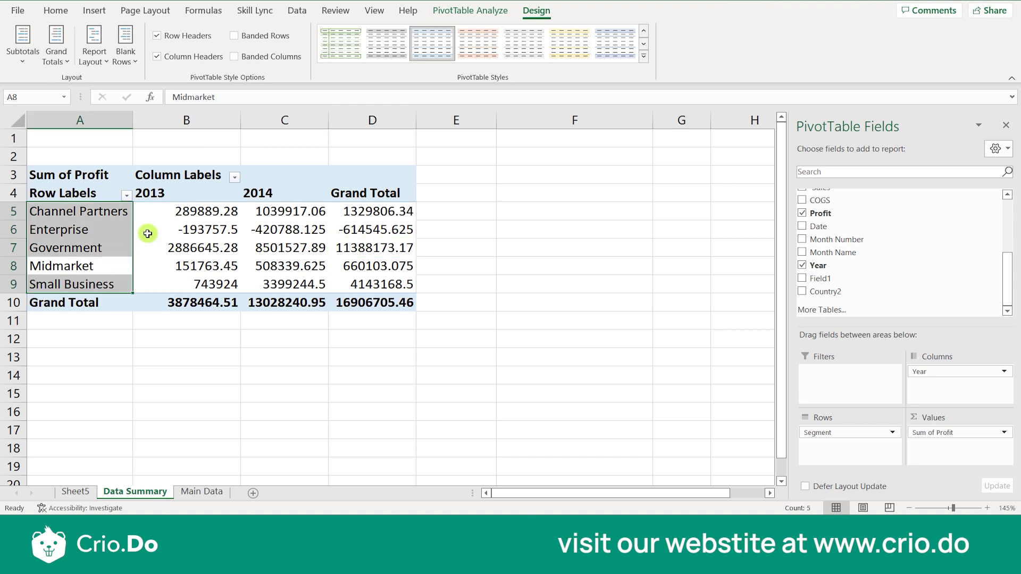
left_click(166, 267)
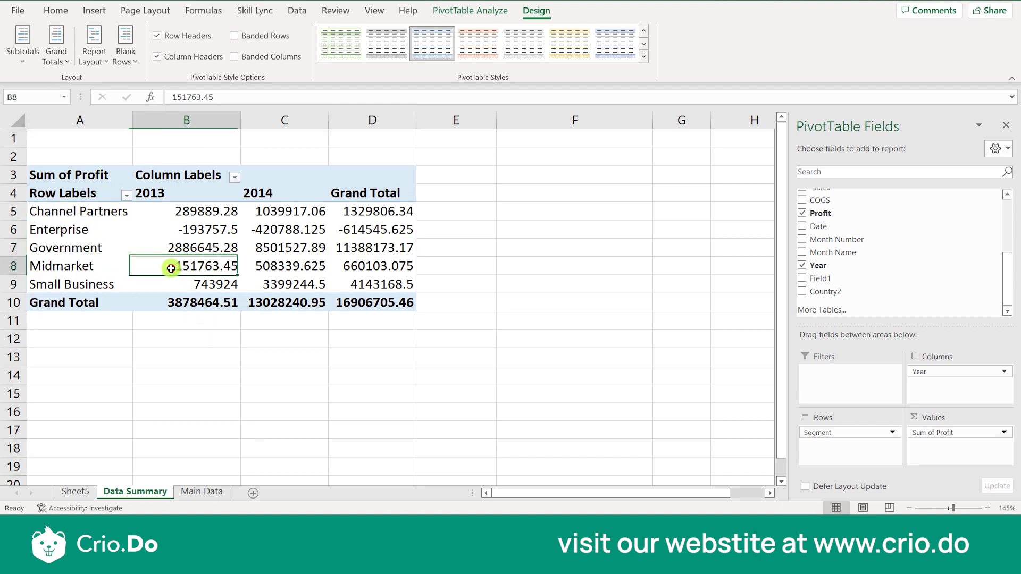
left_click(28, 65)
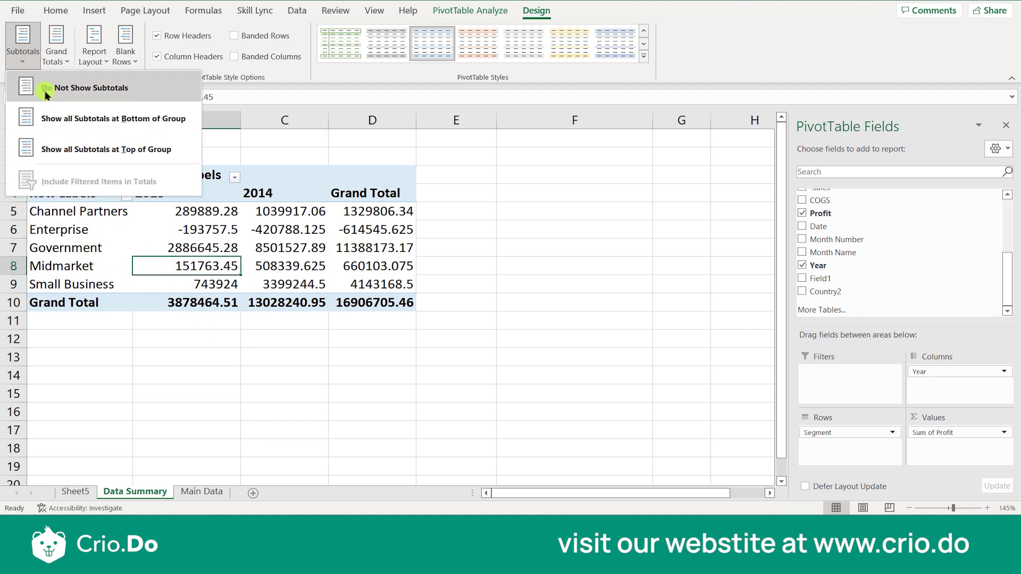
left_click(58, 119)
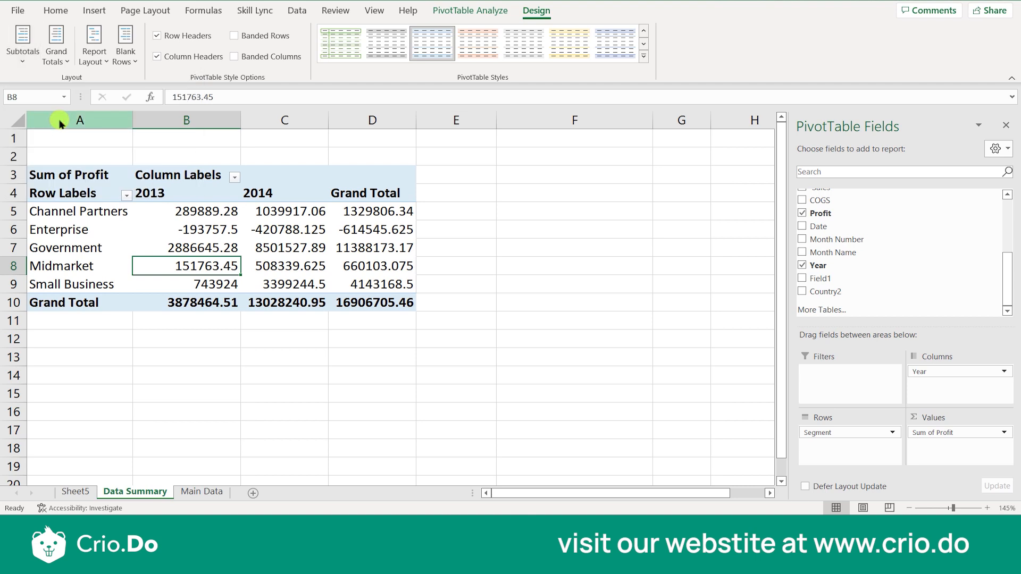
left_click(24, 59)
left_click(34, 141)
left_click(41, 151)
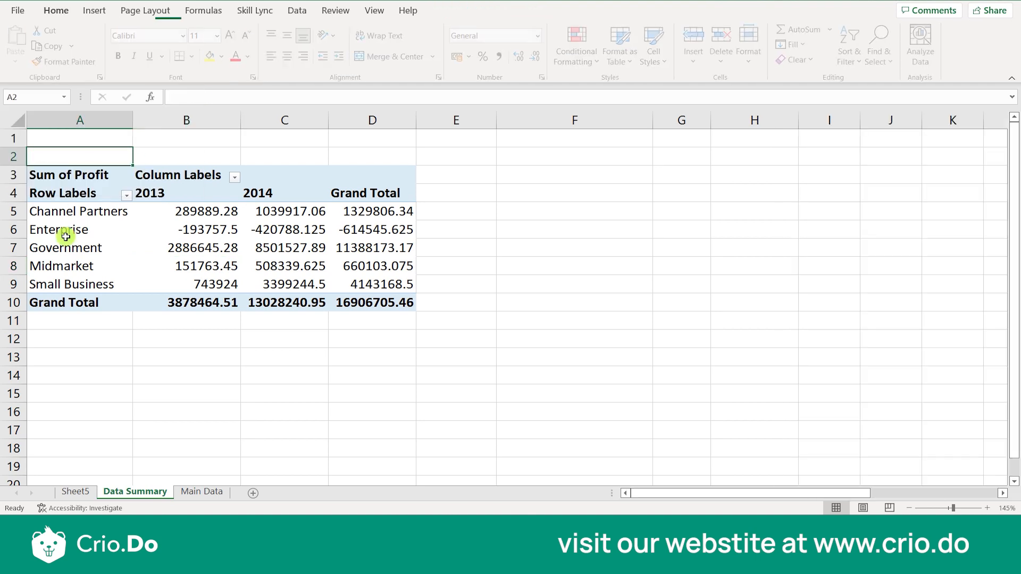
Clear all fields from the segment profit pivot table on the Data Summary sheet.
left_click(65, 237)
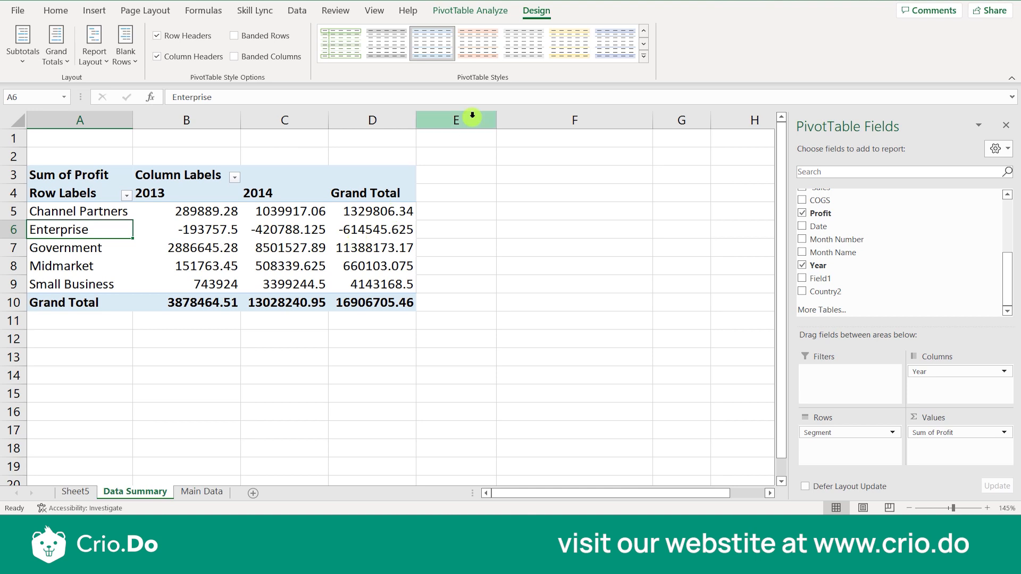
left_click(468, 10)
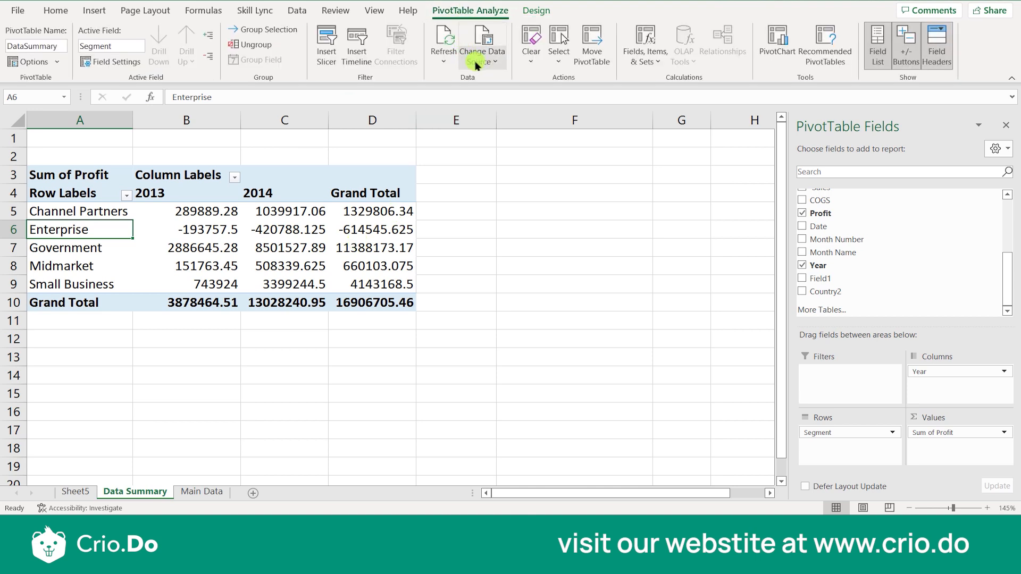
left_click(531, 59)
left_click(554, 88)
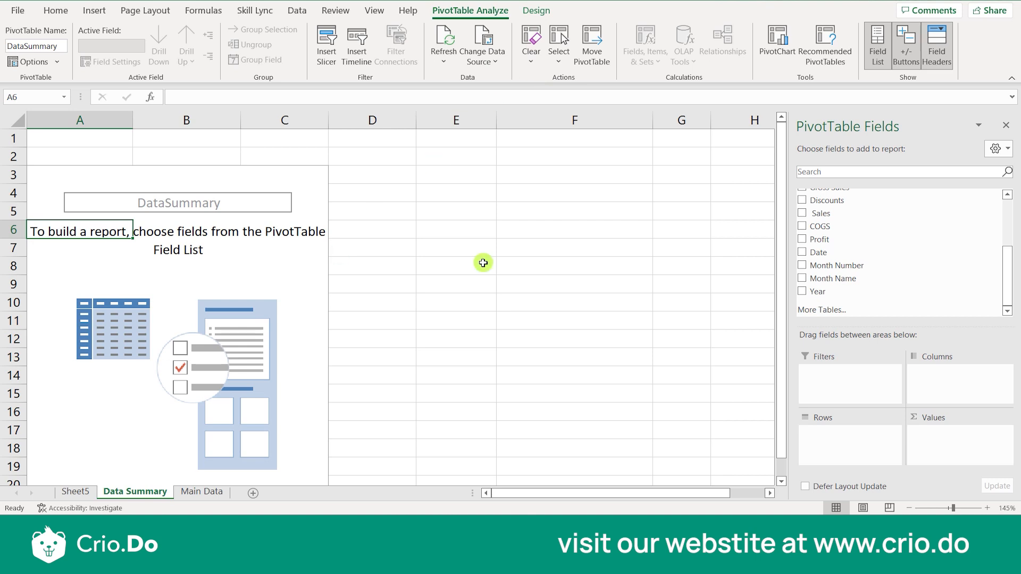
Build the pivot table with Country as rows and the sums of Sale Price, Gross Sales, Profit and Discounts as values.
scroll(814, 276, "up", 3)
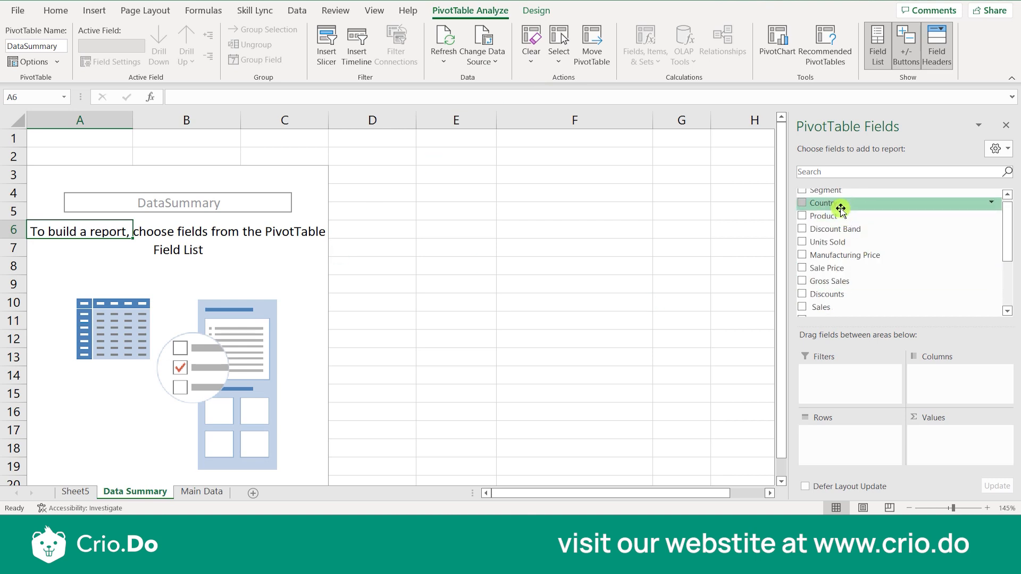
left_click(802, 204)
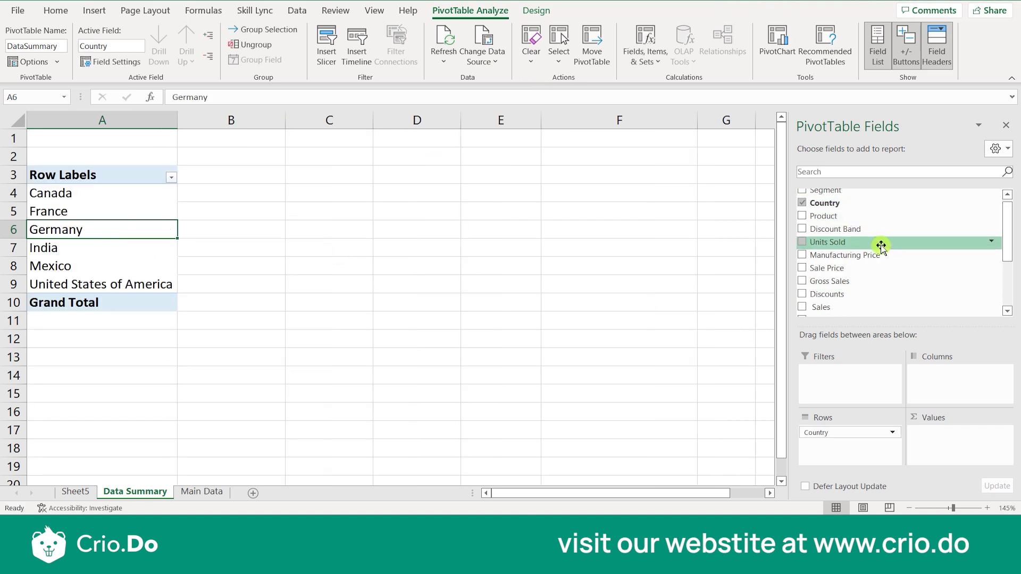
left_click(802, 268)
left_click(802, 281)
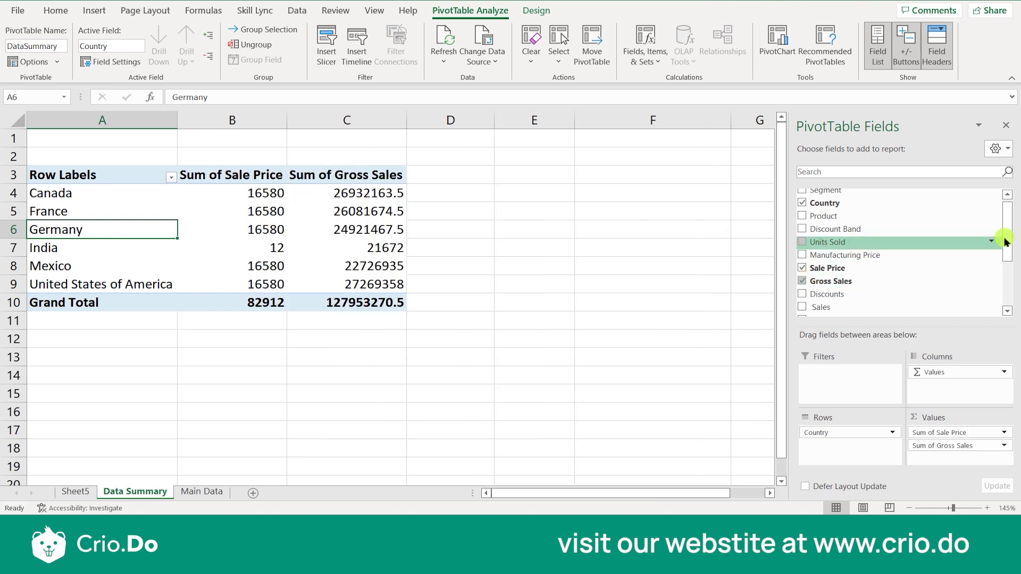
left_click_drag(1005, 239, 1005, 285)
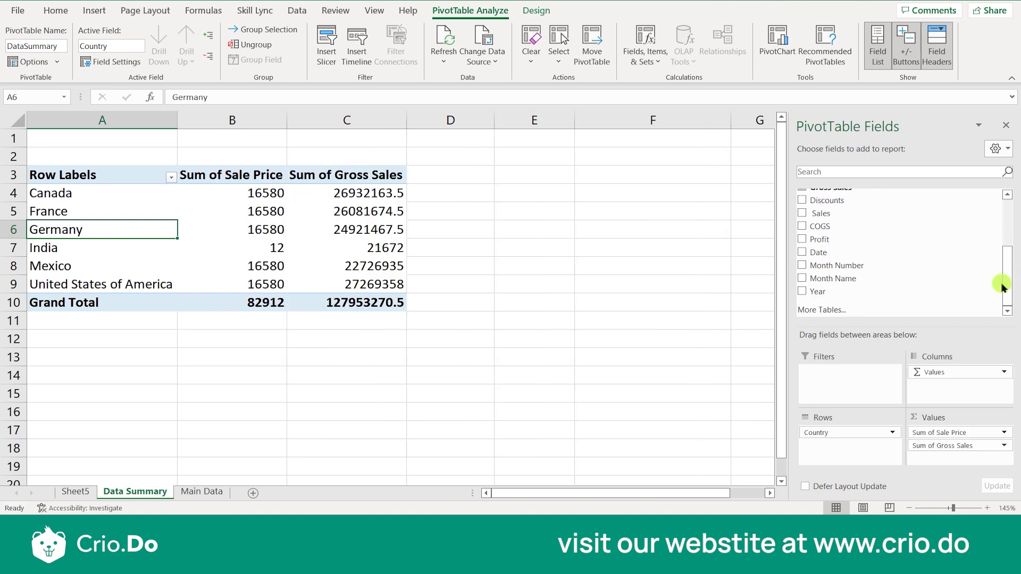
left_click(802, 240)
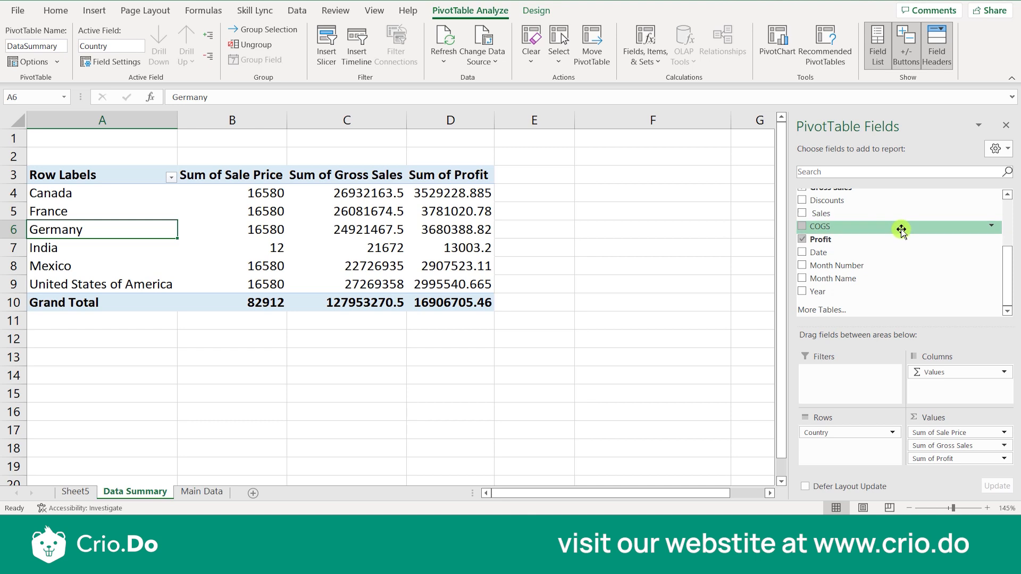
left_click(804, 200)
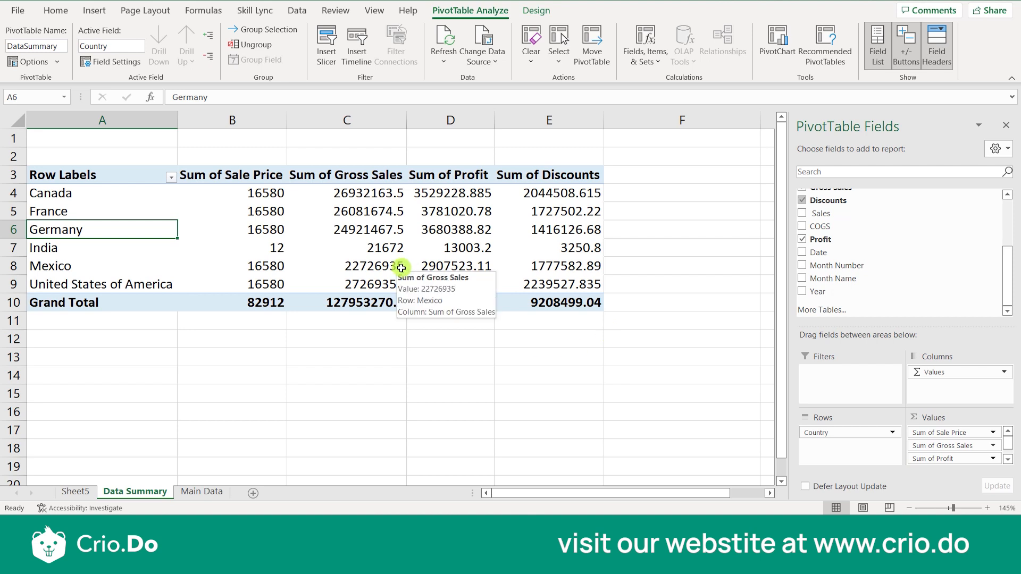
Delete the India record in row 702 of the Main Data sheet.
left_click(187, 492)
scroll(155, 392, "down", 20)
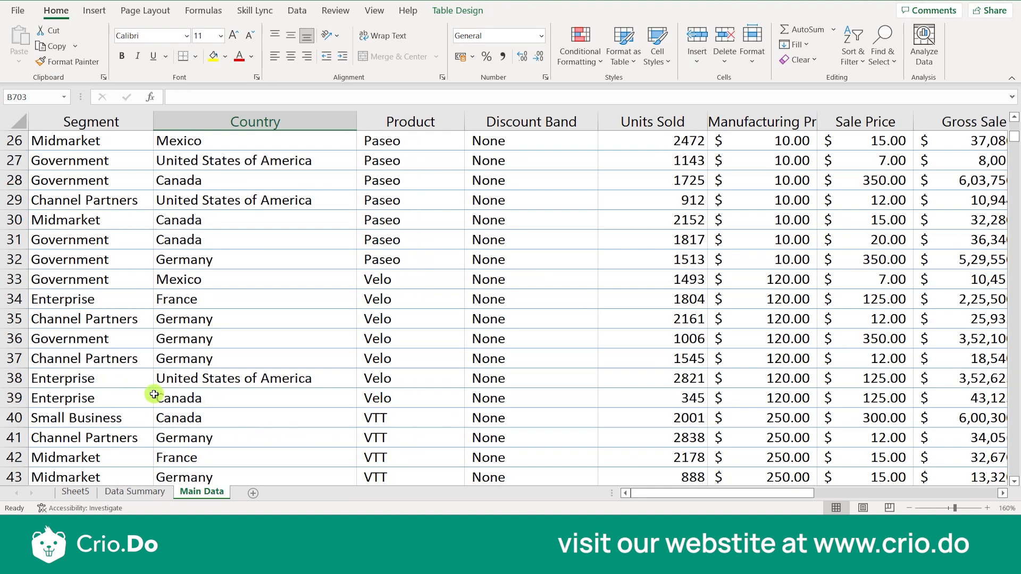
scroll(1006, 224, "down", 2)
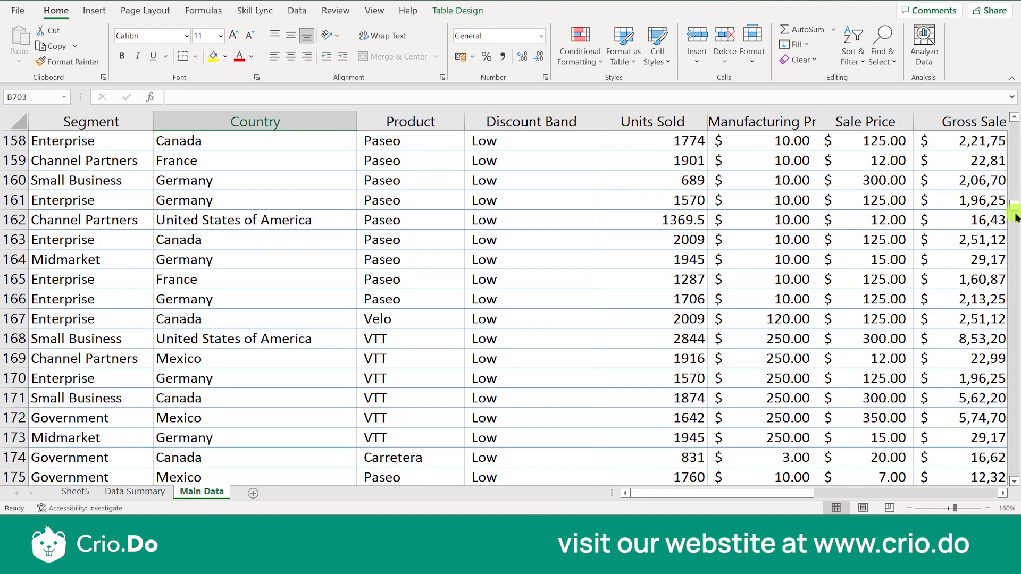
left_click_drag(1016, 213, 1016, 486)
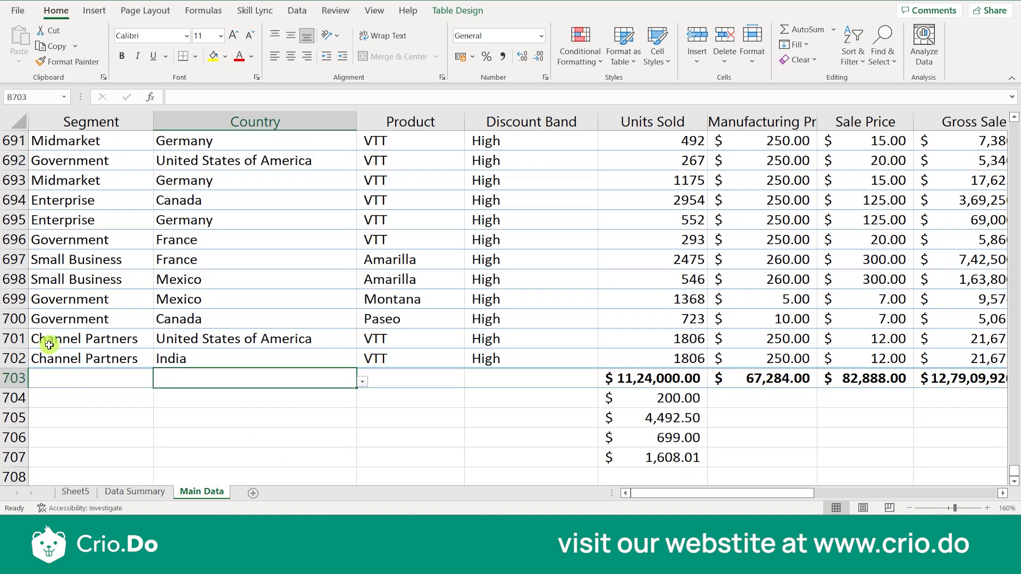
left_click(14, 360)
right_click(15, 360)
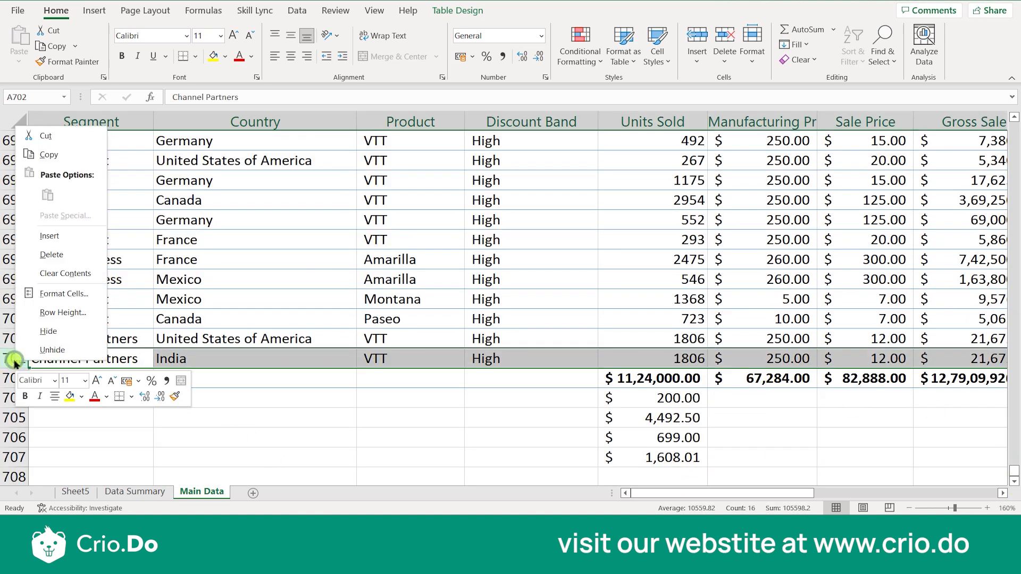
left_click(41, 258)
left_click(162, 258)
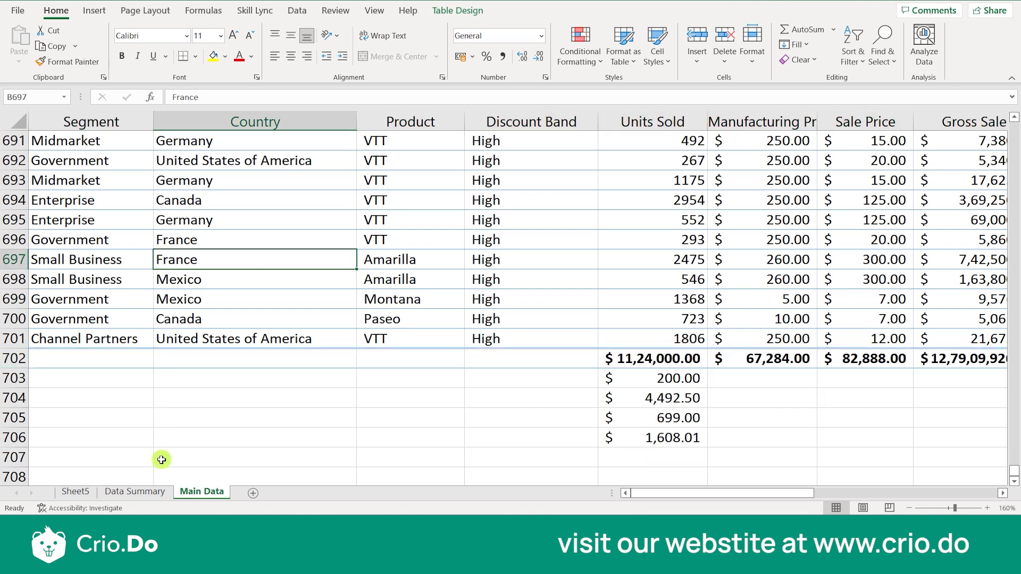
Delete the Sheet5 worksheet that lists the calculated fields.
left_click(143, 492)
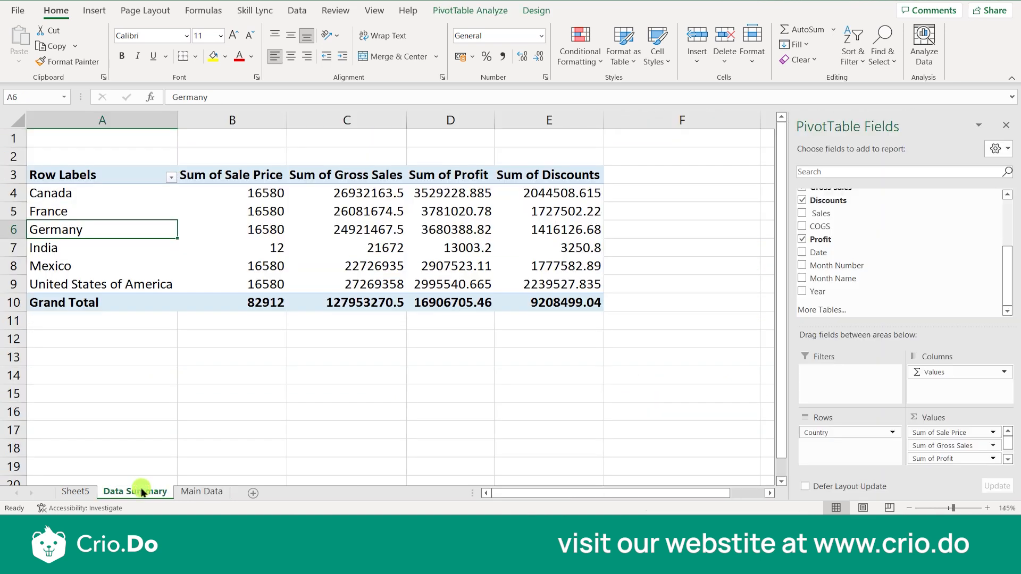
left_click(75, 491)
right_click(76, 490)
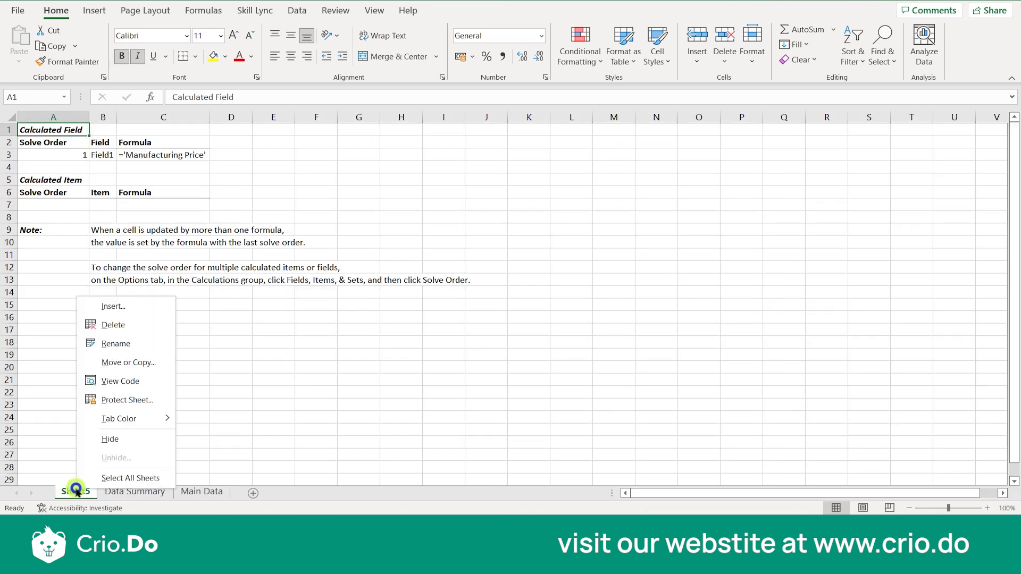
left_click(114, 324)
left_click(482, 287)
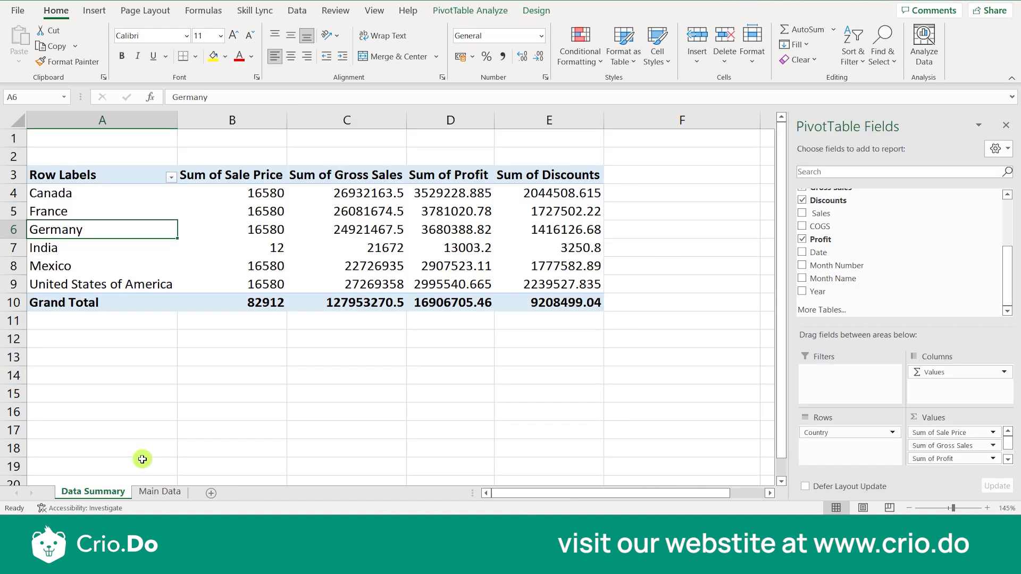
Refresh the country pivot table on the Data Summary sheet from its source data.
left_click(290, 316)
left_click(206, 253)
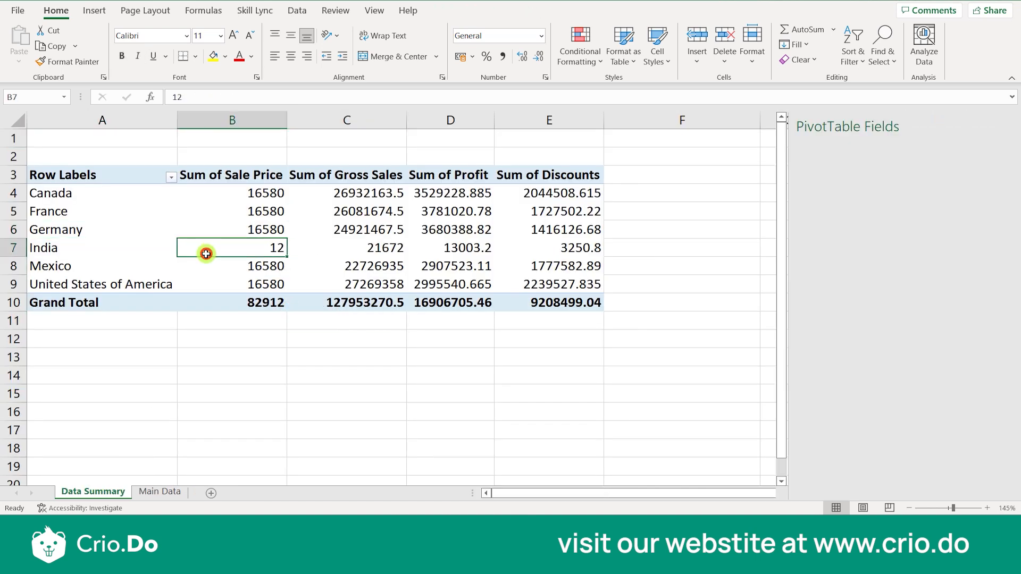
left_click(439, 12)
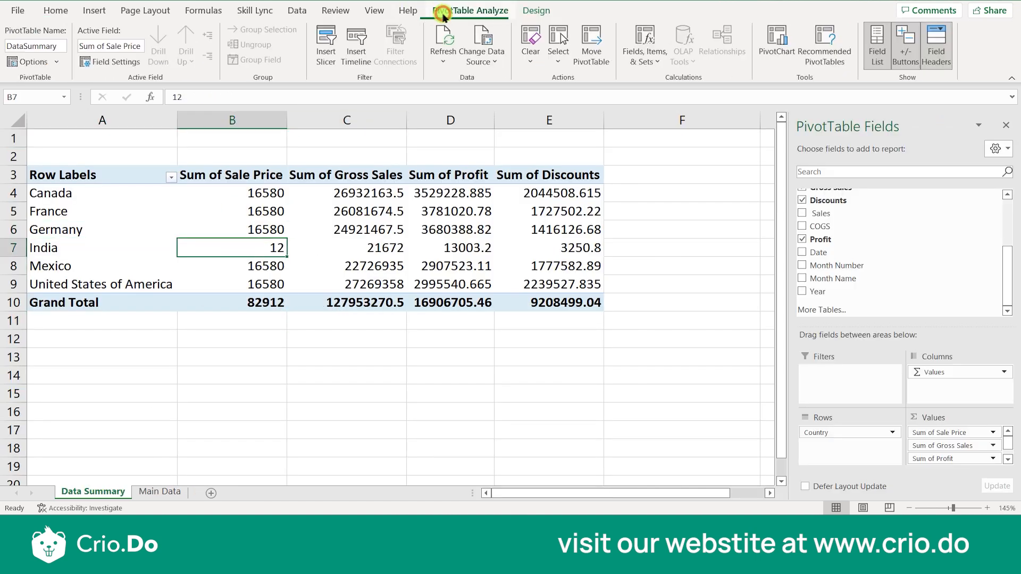
left_click(446, 50)
left_click(441, 81)
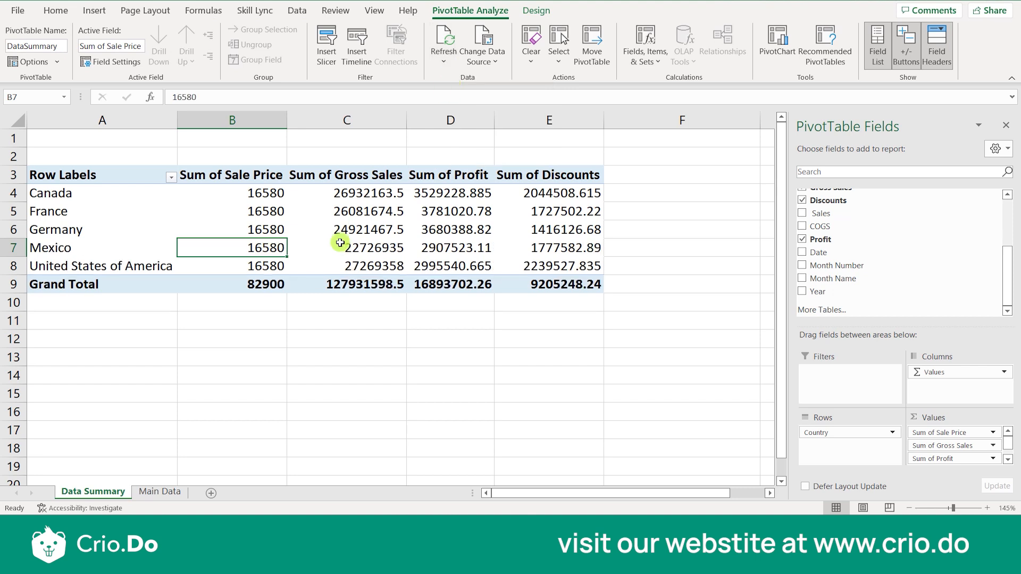
Set the country pivot table's subtotals to Do Not Show Subtotals, and apply the option again with the whole table selected.
left_click(340, 243)
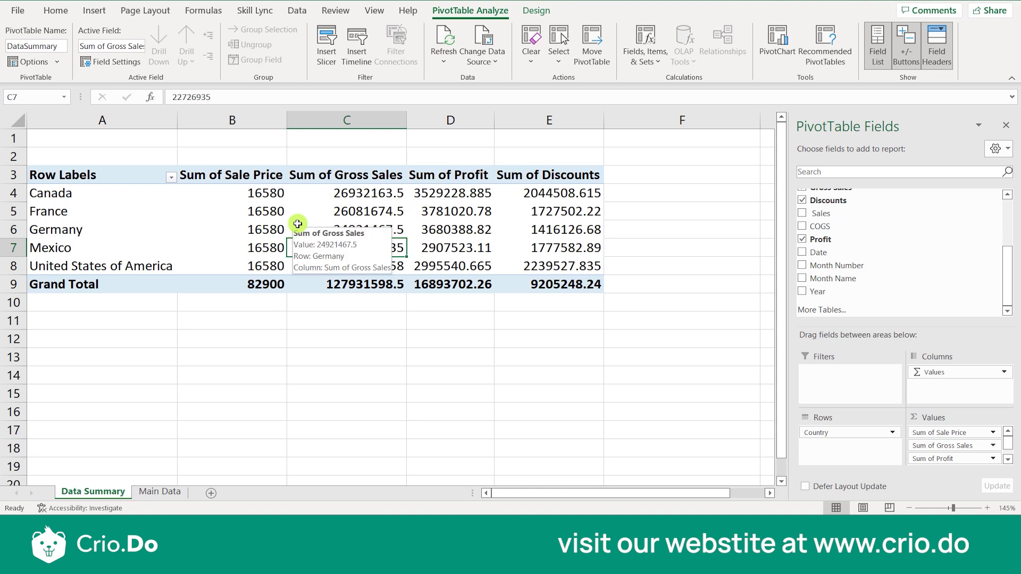
left_click(535, 16)
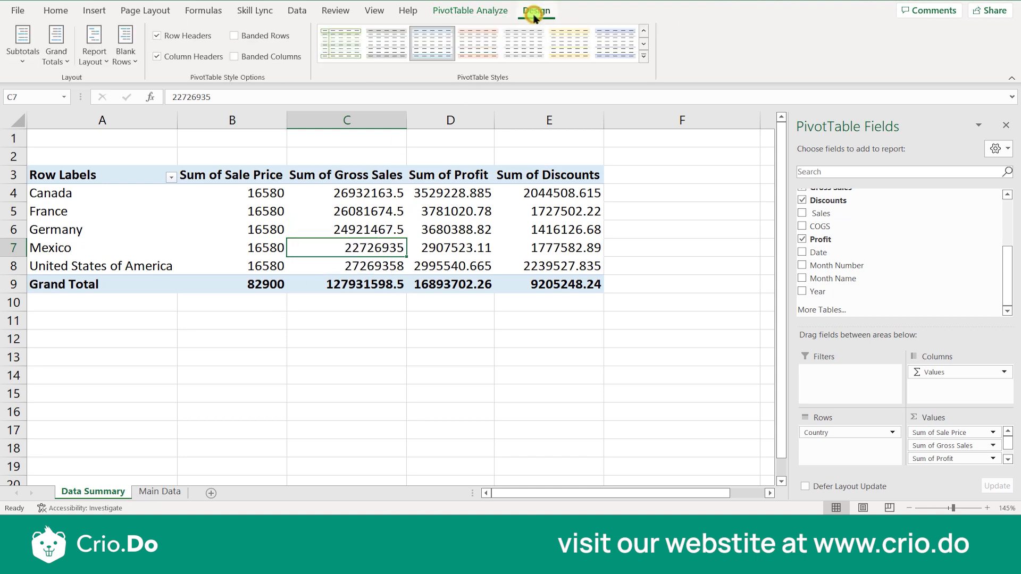
left_click(24, 61)
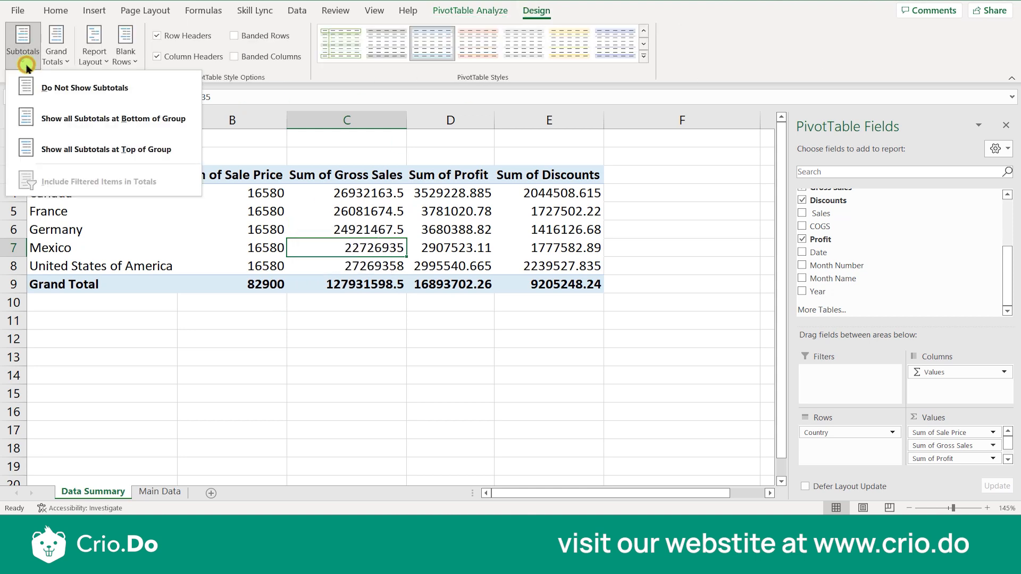
left_click(30, 82)
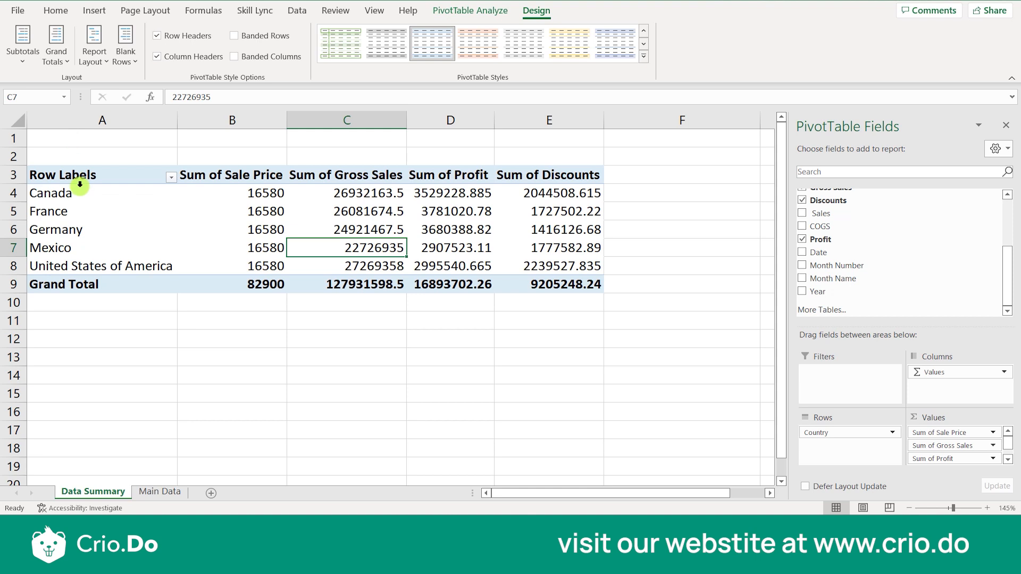
left_click_drag(60, 176, 494, 283)
left_click(24, 63)
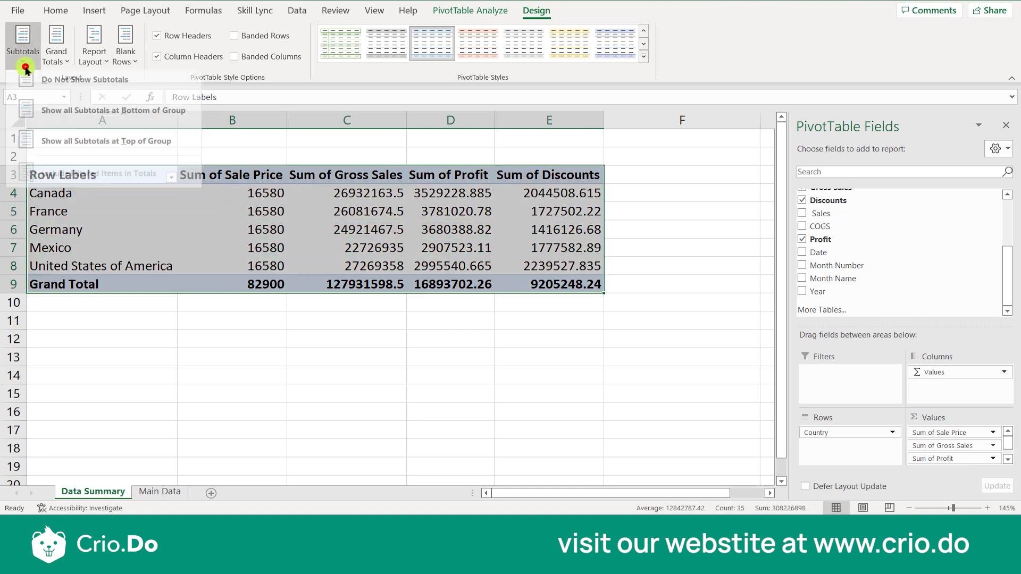
left_click(35, 98)
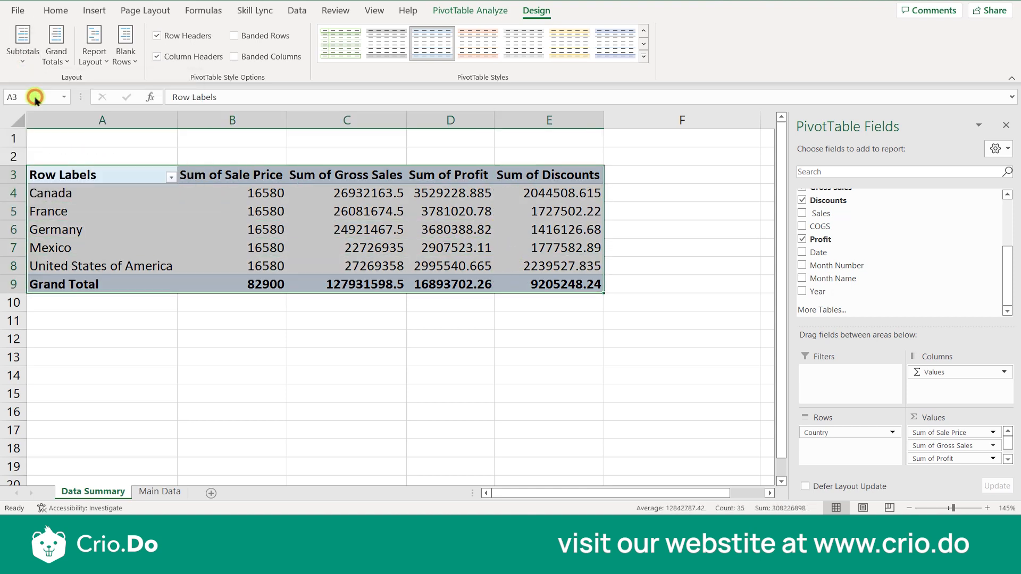
Show all subtotals of the country pivot table at the bottom of the group.
left_click(27, 53)
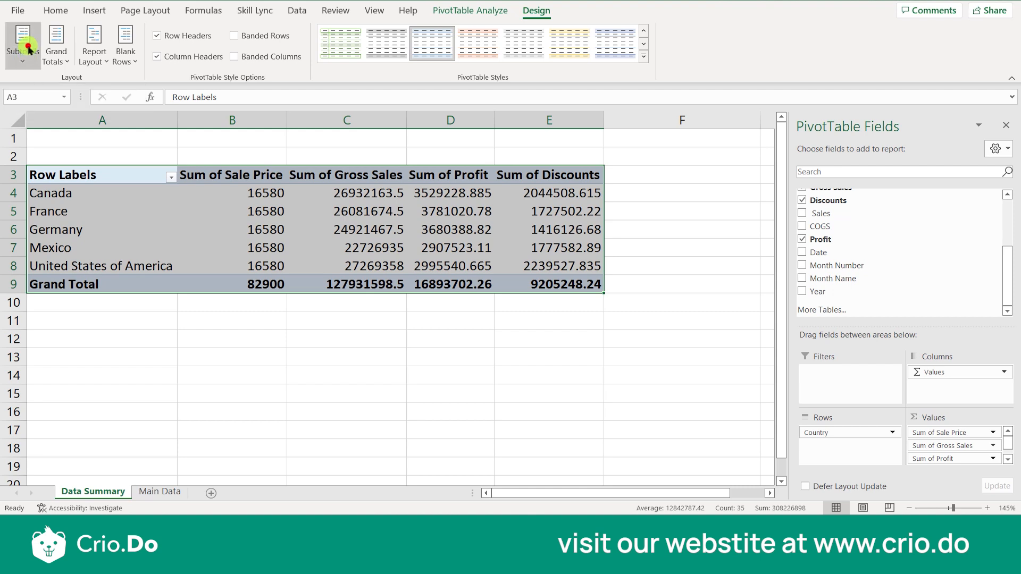
left_click(48, 114)
left_click(201, 242)
left_click(134, 247)
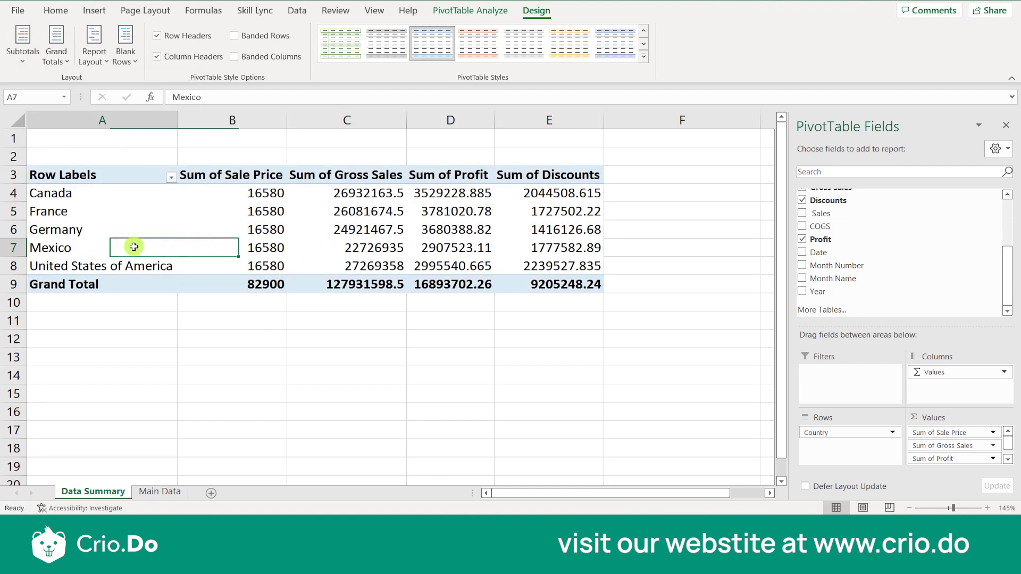
left_click(24, 60)
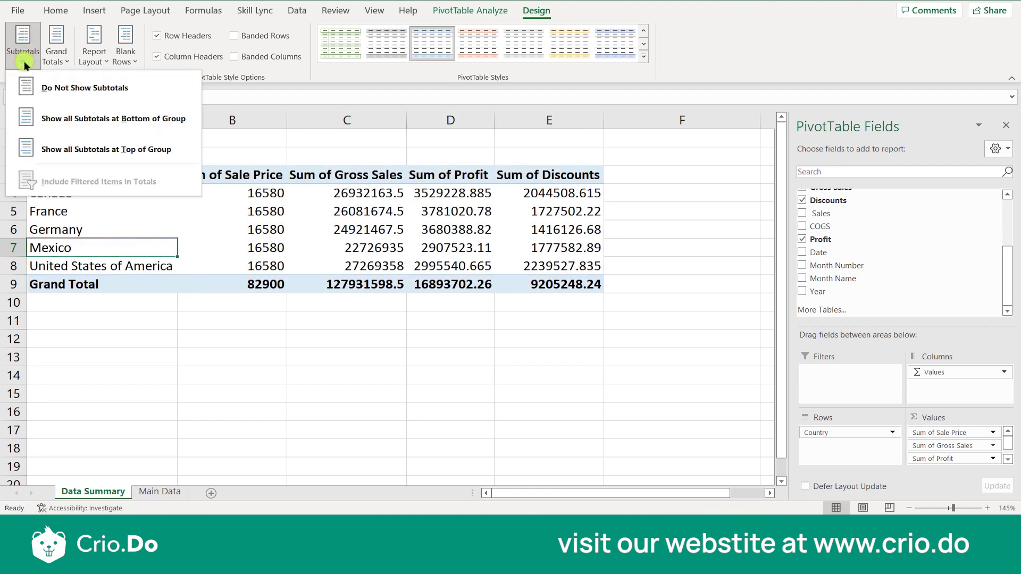
left_click(183, 212)
left_click(121, 232)
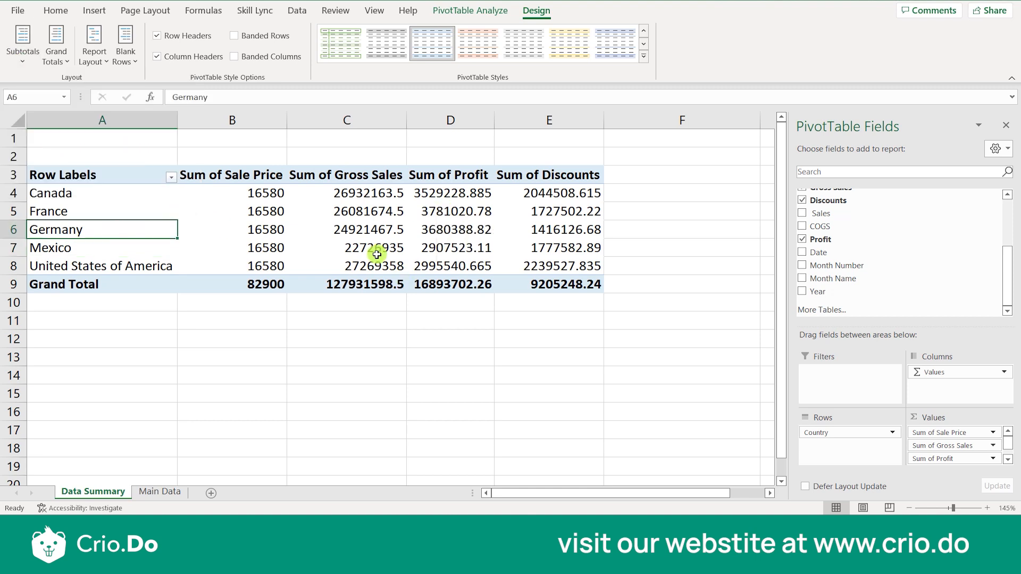
Group the Canada and France row labels of the country pivot table into one group.
left_click(434, 249)
left_click(350, 234)
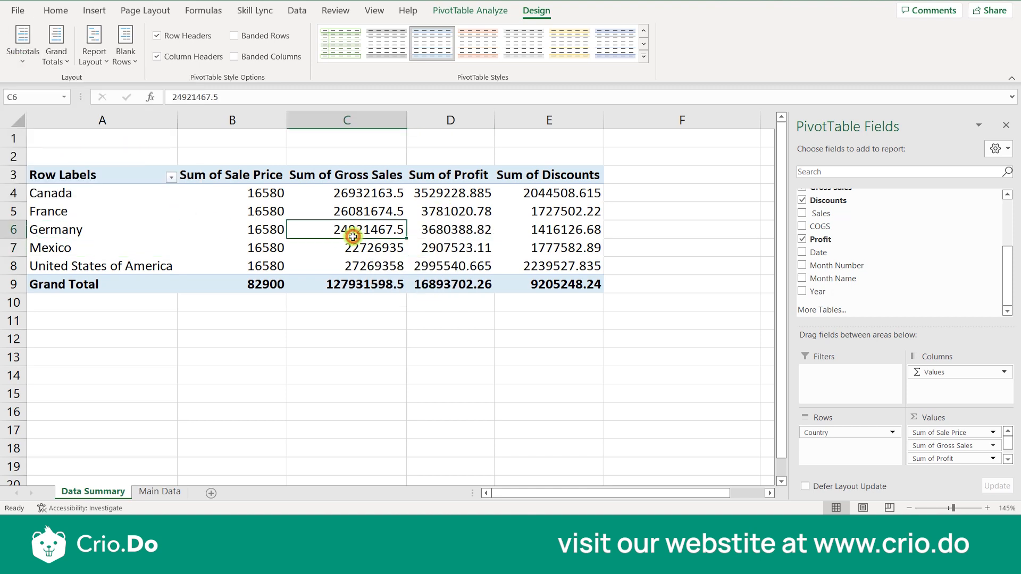
left_click_drag(103, 196, 107, 211)
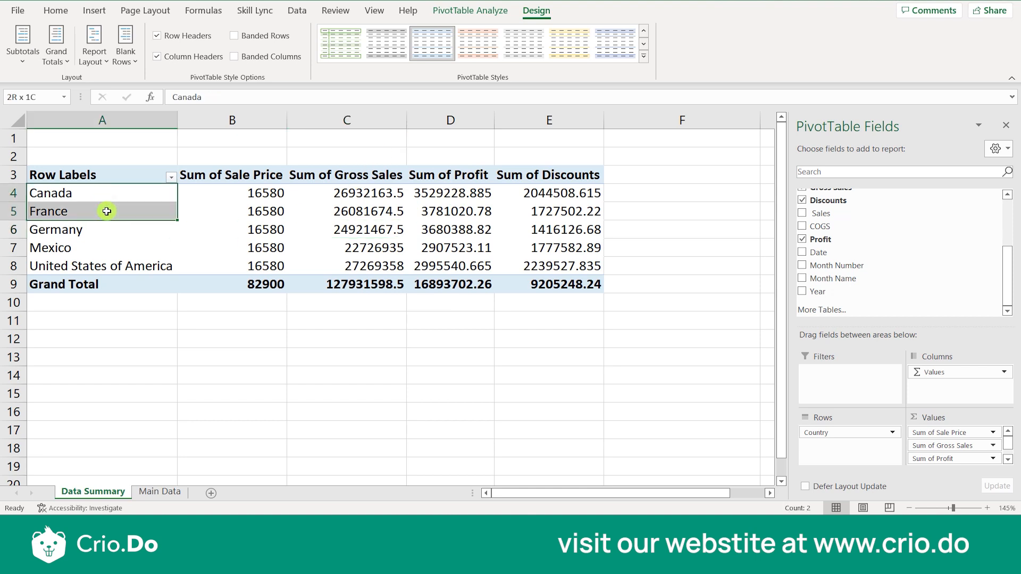
left_click(443, 11)
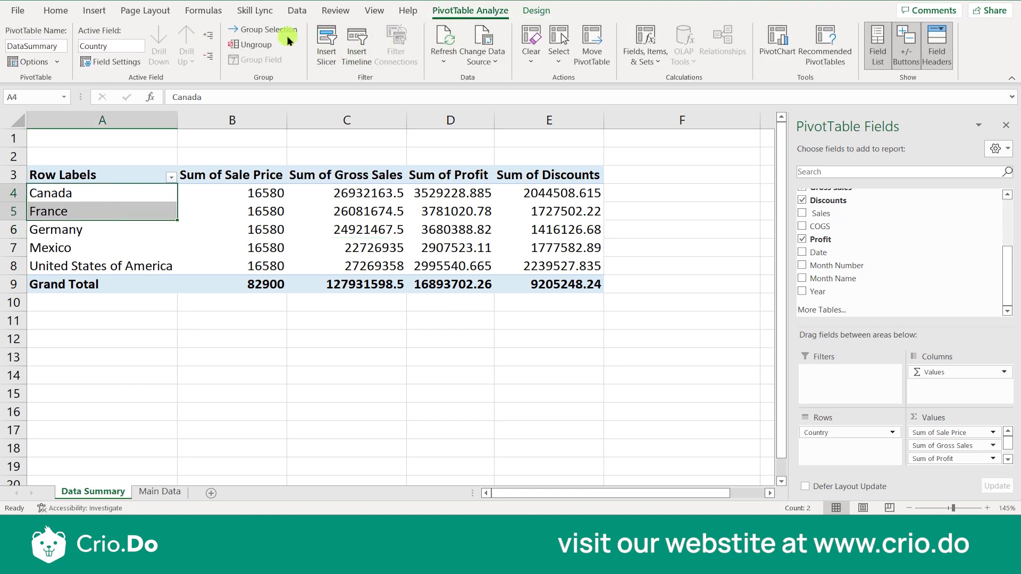
left_click(287, 33)
left_click(205, 270)
left_click(183, 325)
left_click(178, 254)
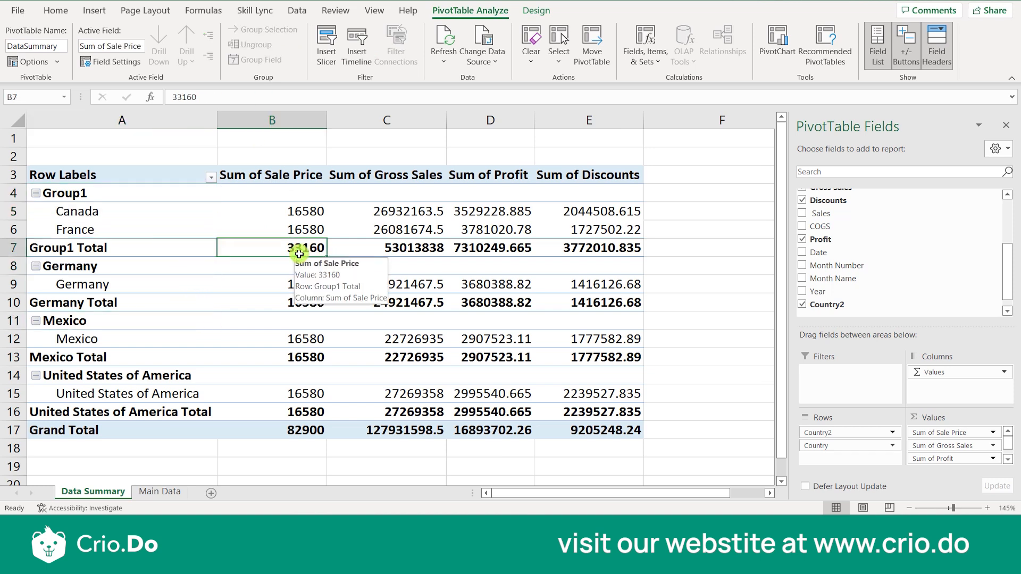
Set the grouped pivot table to Do Not Show Subtotals, and switch it back to all subtotals at the bottom of the group.
left_click(521, 15)
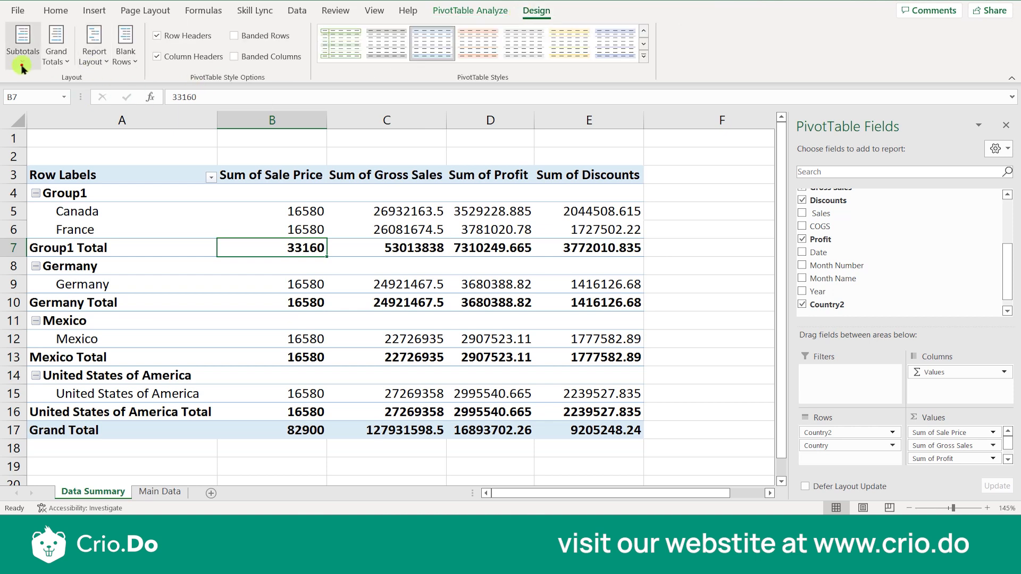
left_click(23, 65)
left_click(31, 87)
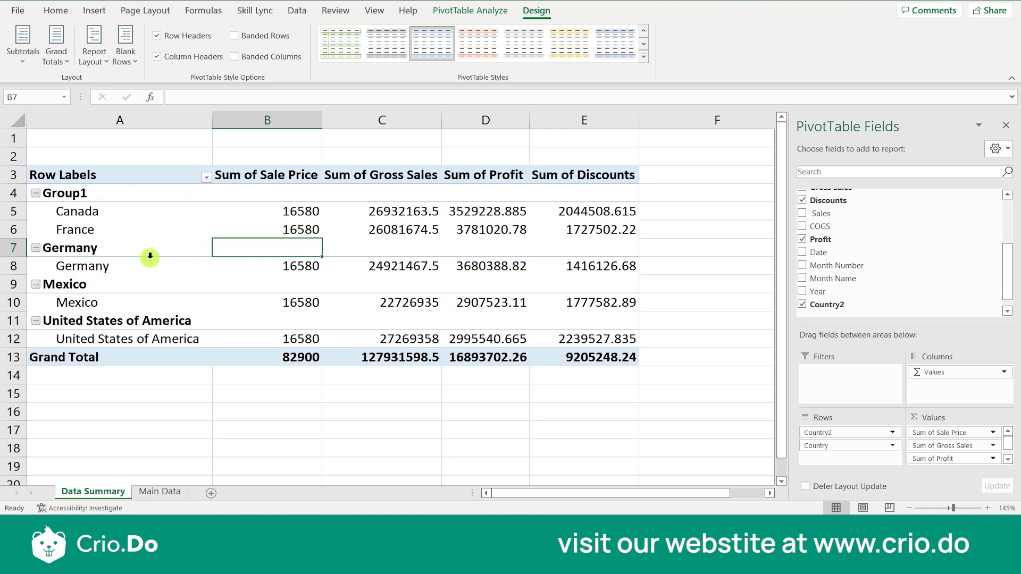
left_click(23, 58)
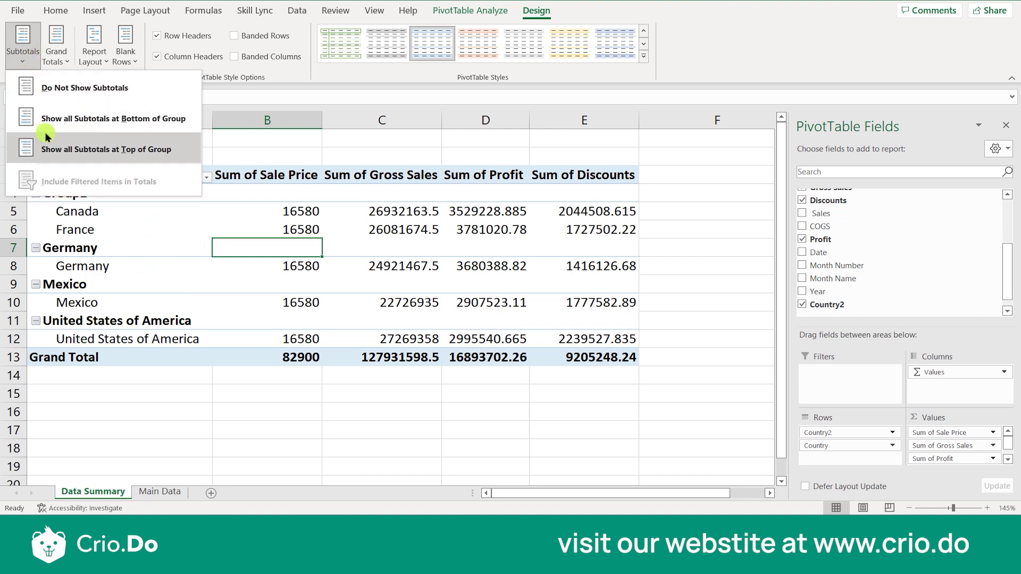
left_click(102, 127)
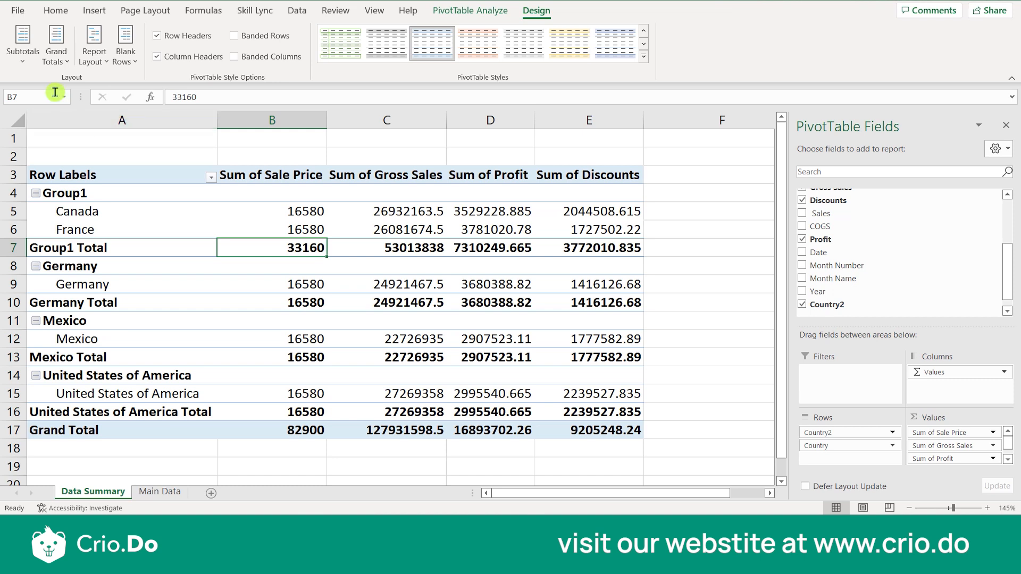
Show all subtotals at the top of the group and select the Canada and France values under Sum of Sale Price.
left_click(28, 68)
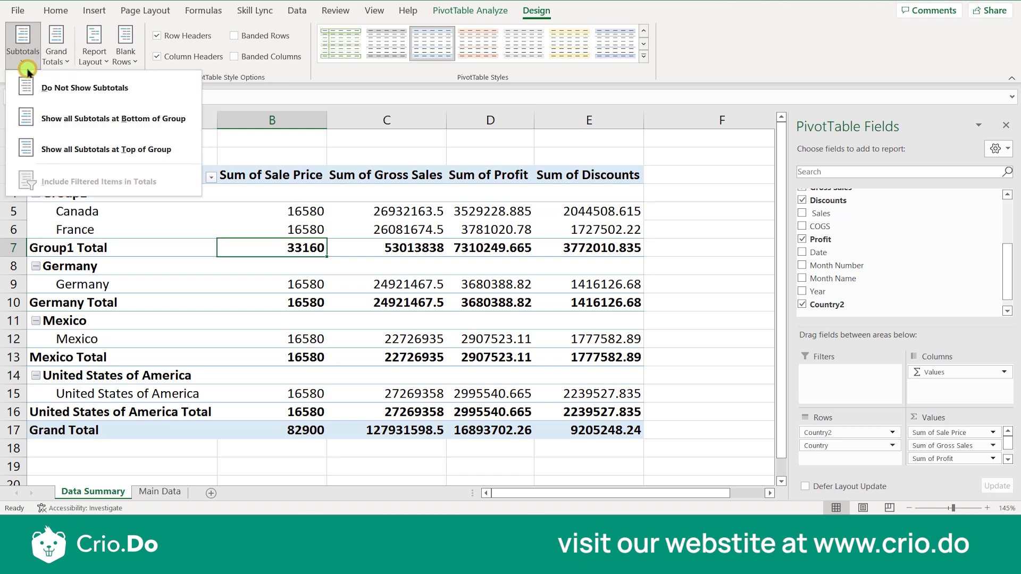
left_click(55, 141)
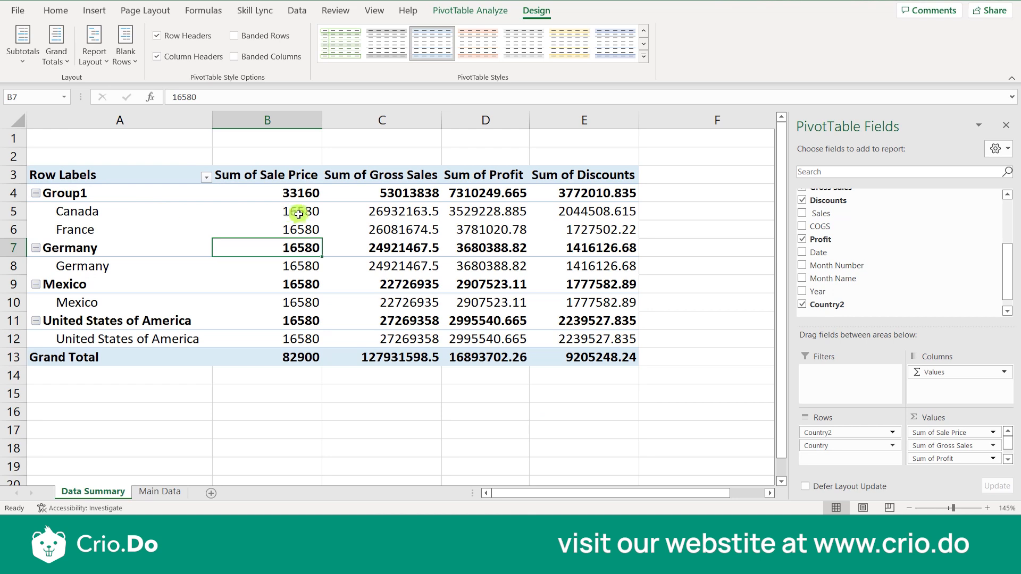
left_click_drag(304, 215, 307, 225)
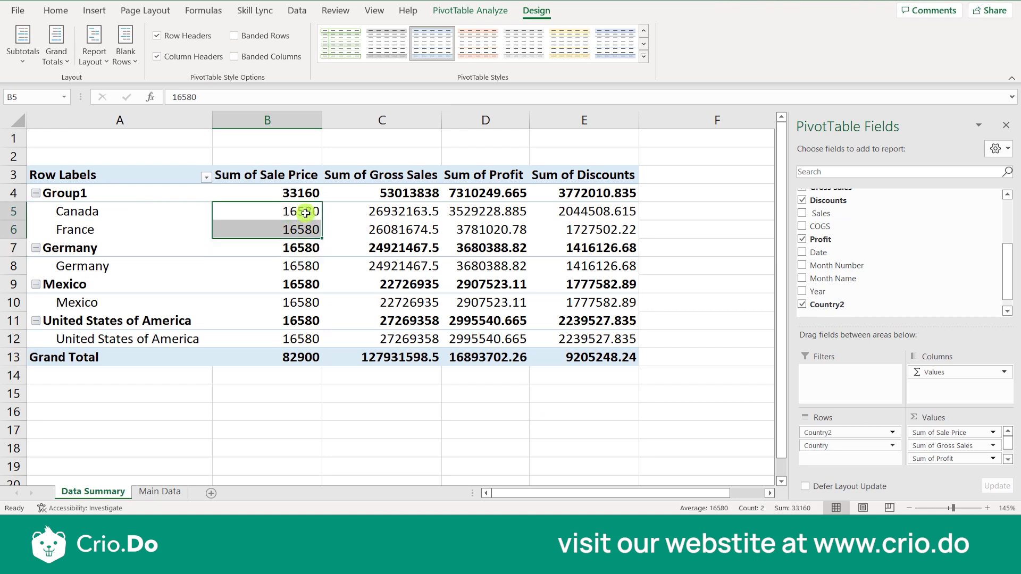
Show all subtotals at the bottom of the group and select the Group1 Total value under Sum of Sale Price.
left_click(23, 62)
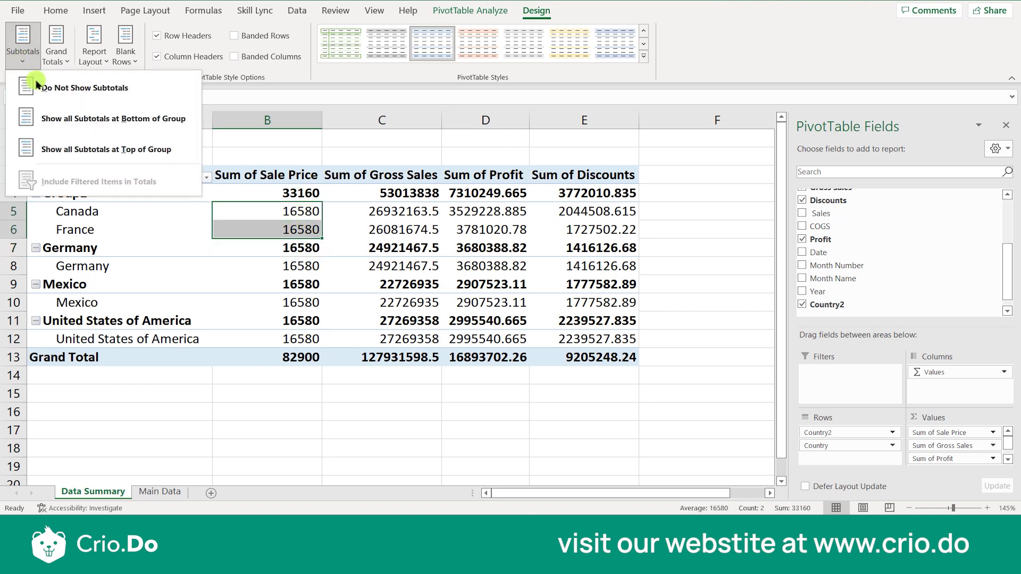
left_click(59, 104)
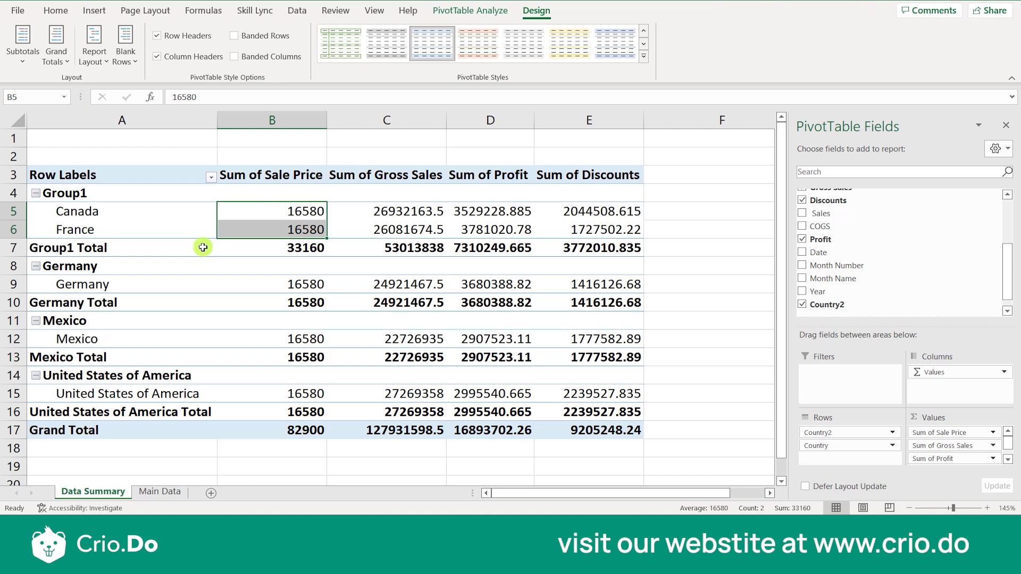
left_click(268, 248)
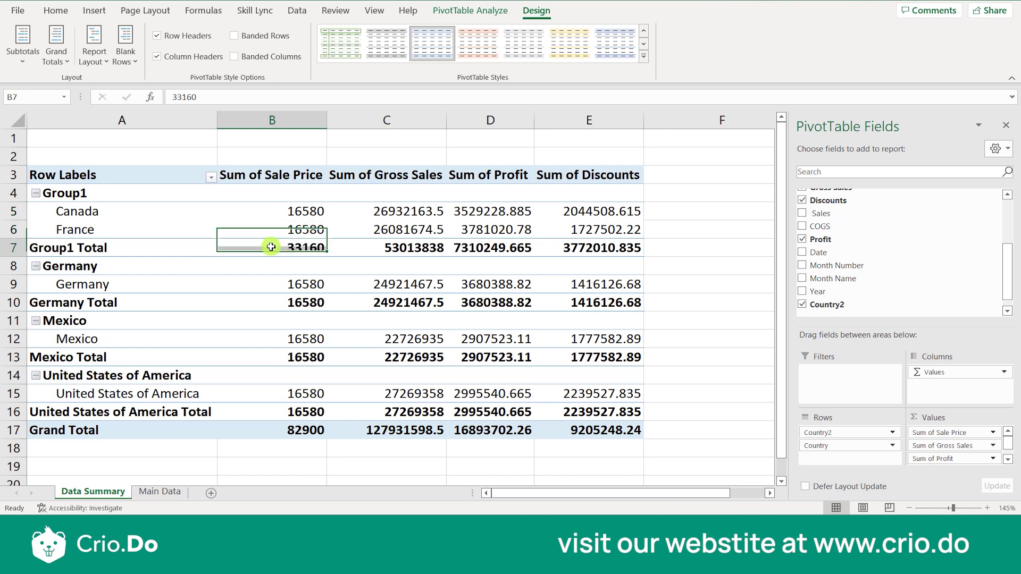
Remove the subtotals from the grouped pivot table with Do Not Show Subtotals.
left_click(23, 56)
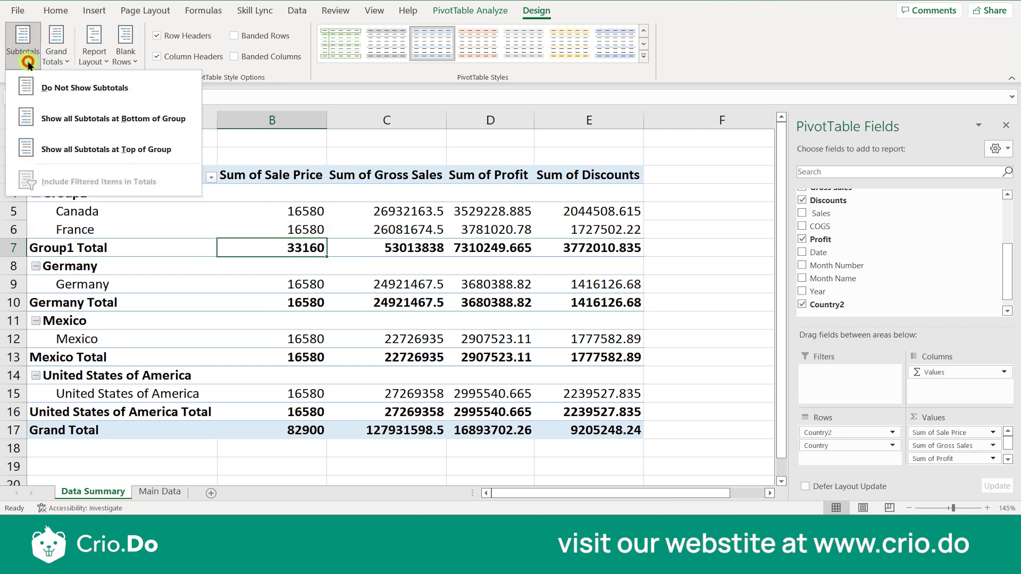
left_click(51, 88)
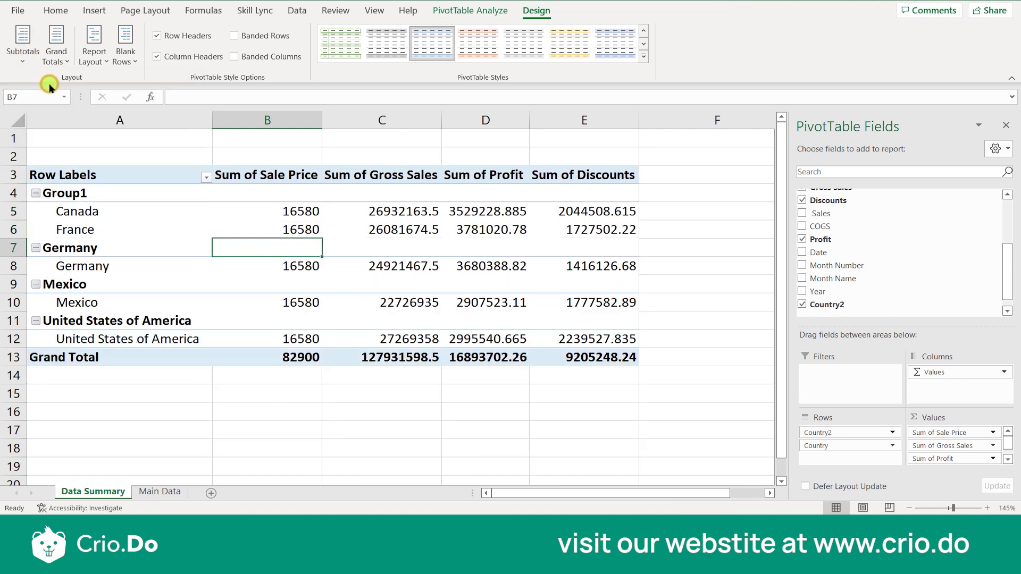
left_click(17, 62)
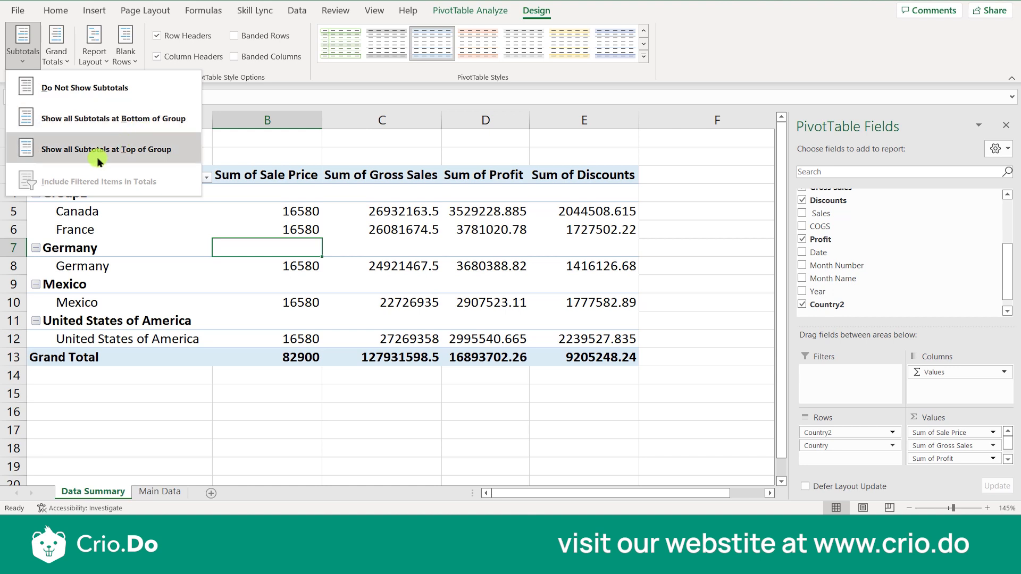
left_click(158, 228)
Turn the pivot table's grand totals off for rows and columns, and turn them back on for both.
left_click(65, 64)
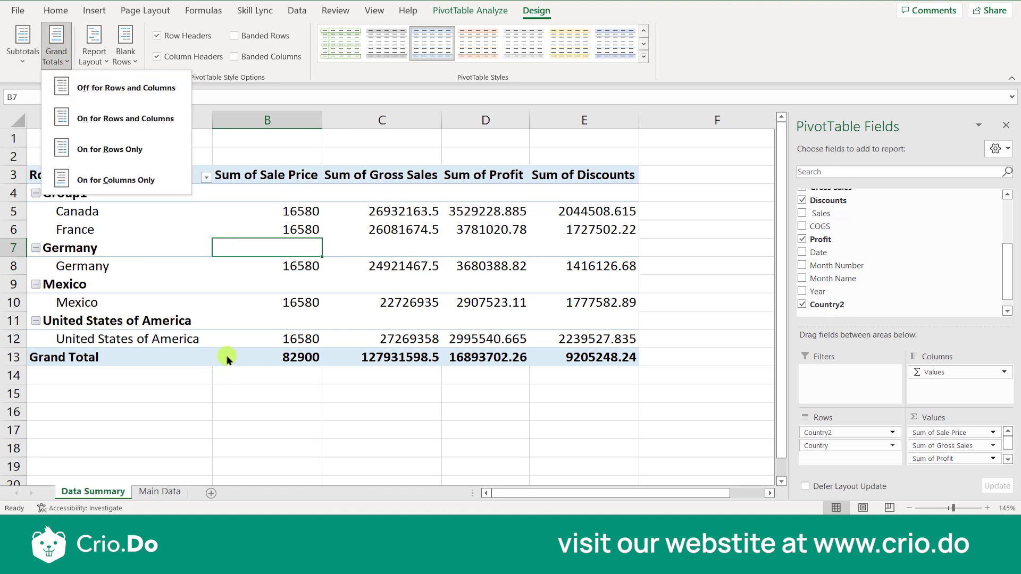
left_click(115, 91)
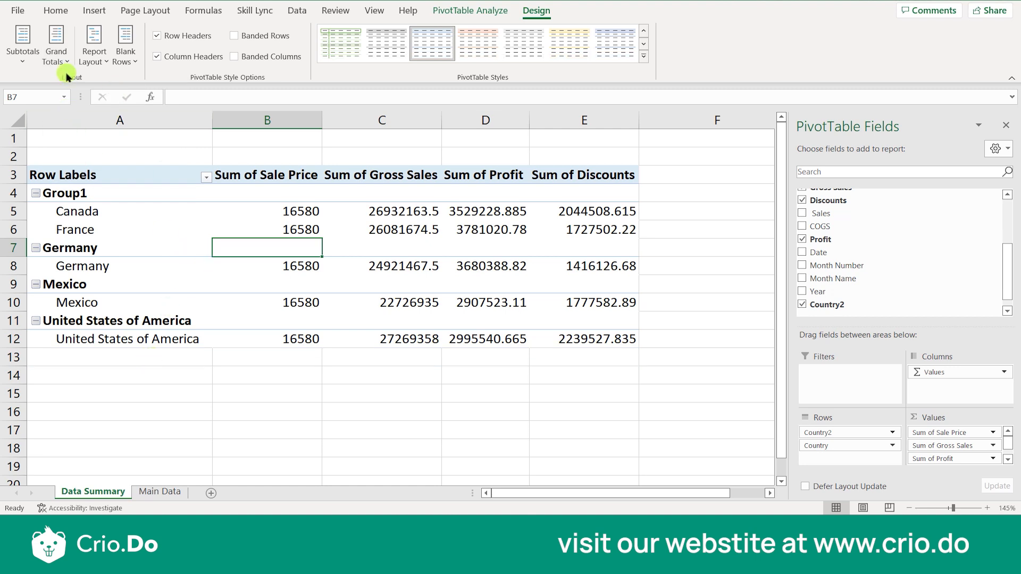
left_click(57, 53)
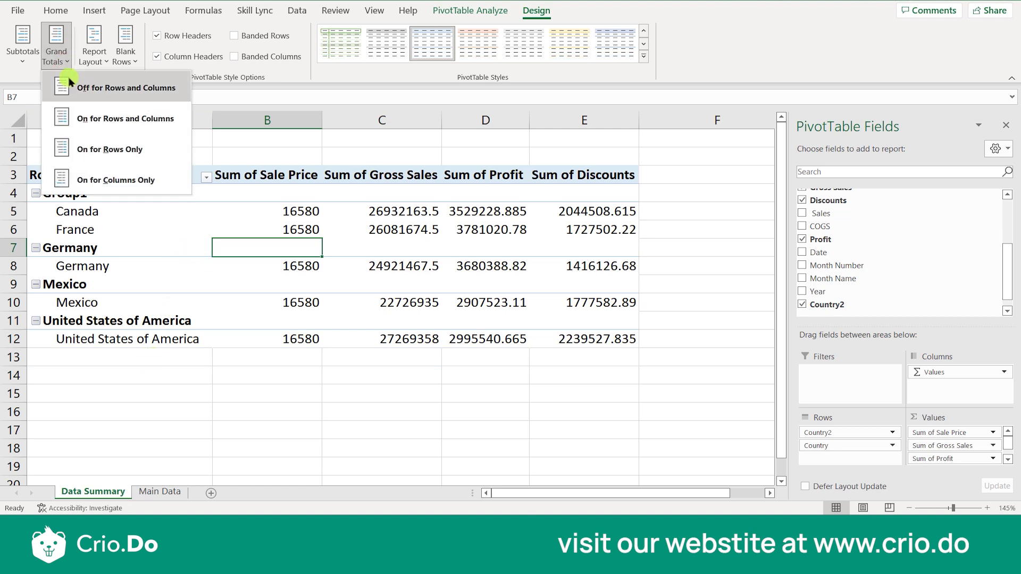
left_click(83, 120)
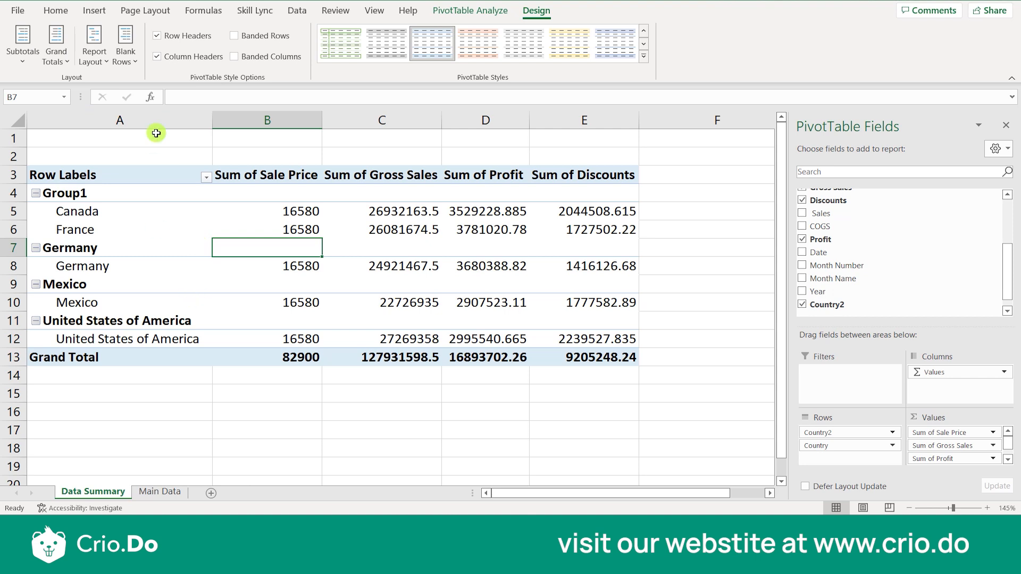
Set the grand totals to On for Rows Only, and change them to On for Columns Only.
left_click(59, 59)
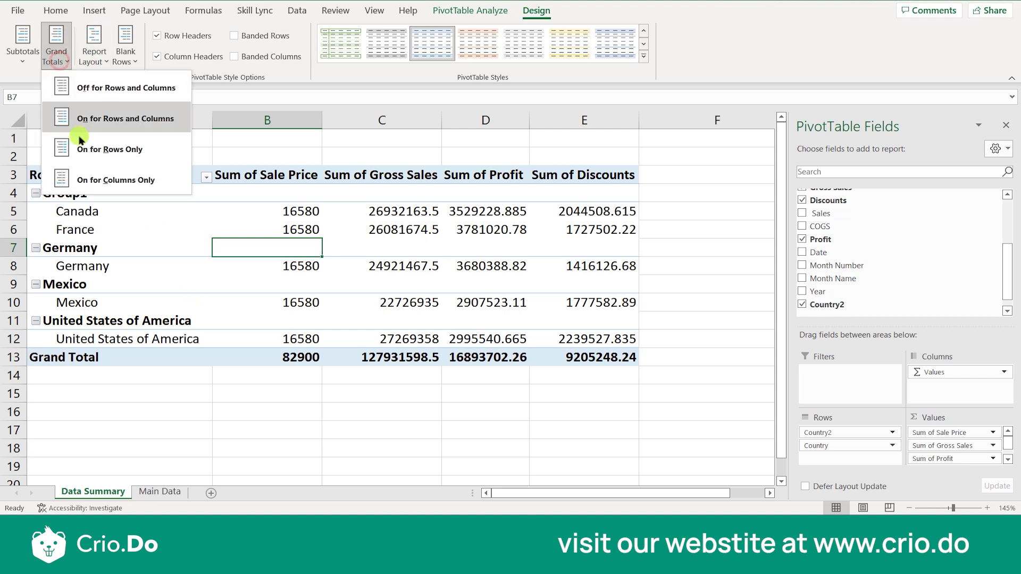
left_click(90, 161)
left_click(57, 59)
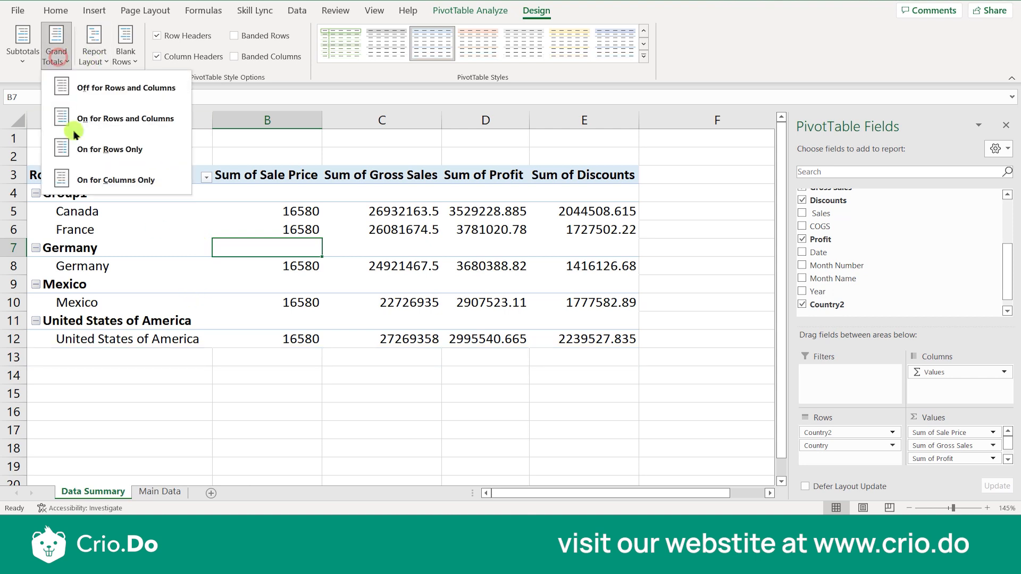
left_click(80, 177)
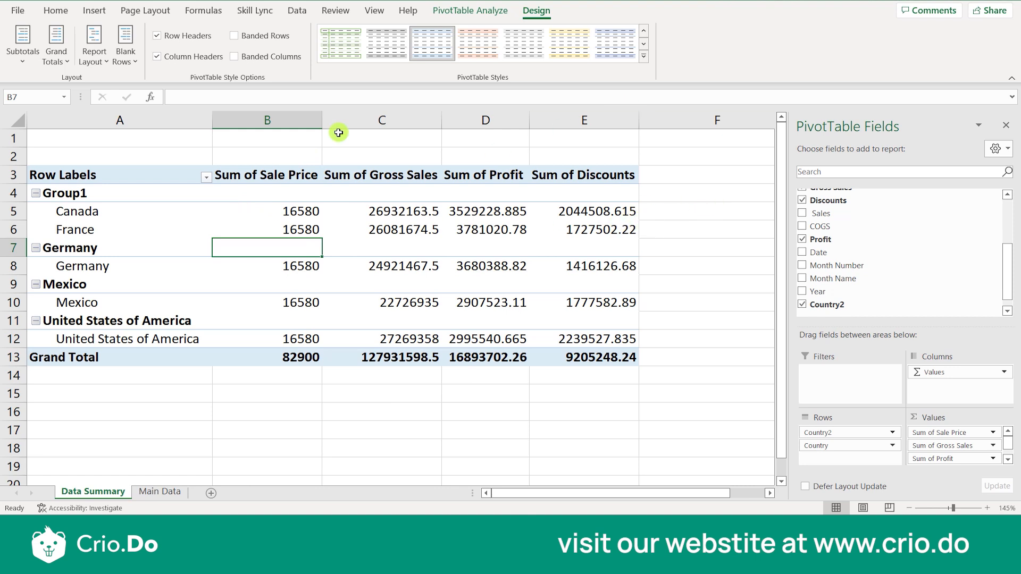
left_click(63, 65)
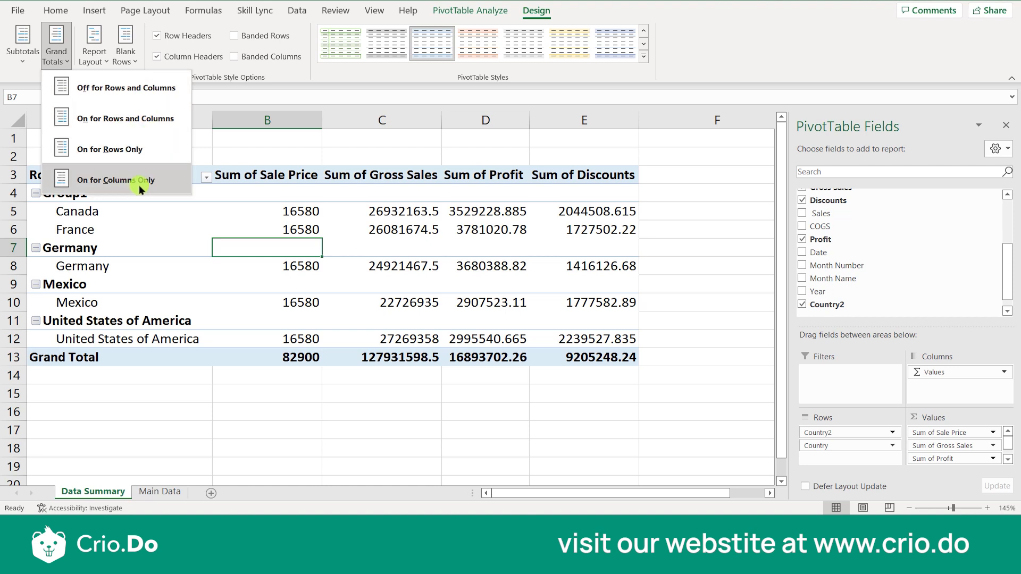
left_click(159, 250)
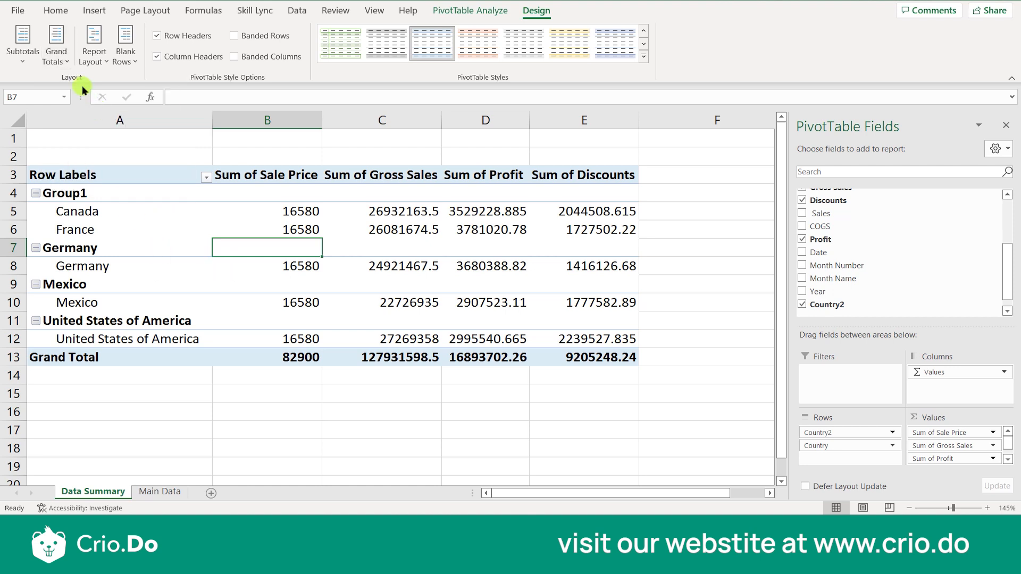
left_click(63, 61)
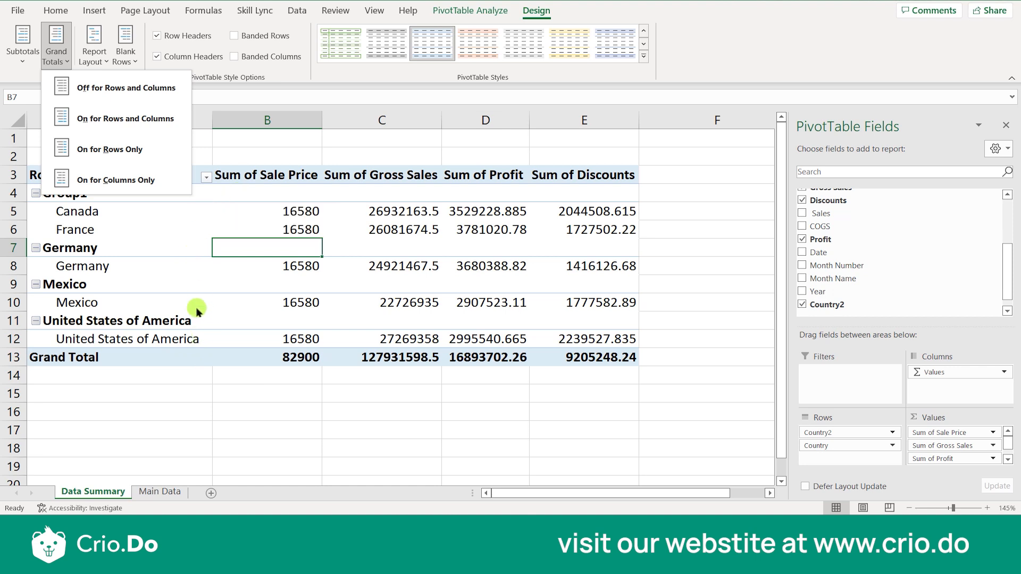
left_click(171, 266)
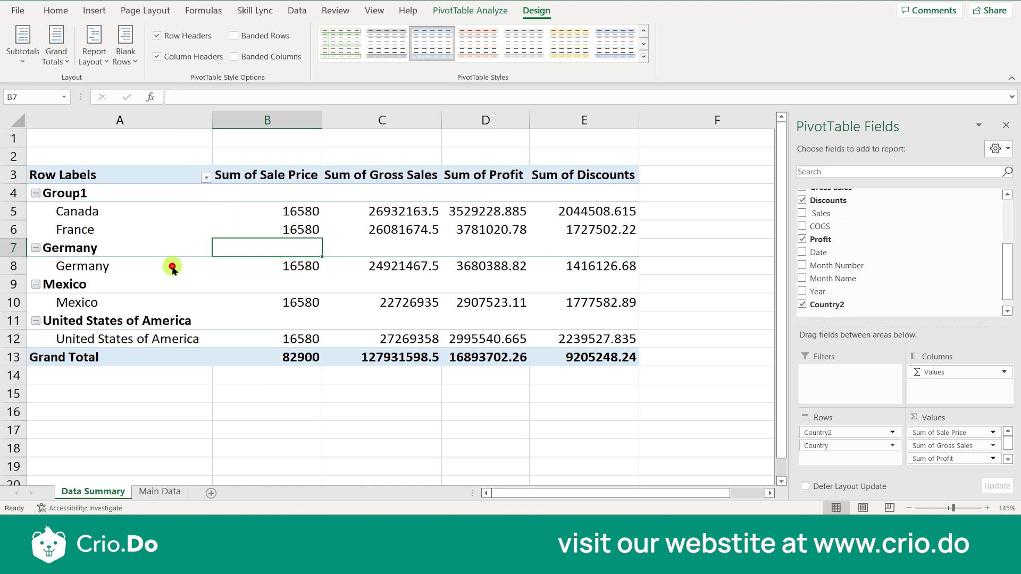
Switch the grand totals off for rows and columns once more, and restore them with On for Rows and Columns.
left_click(68, 65)
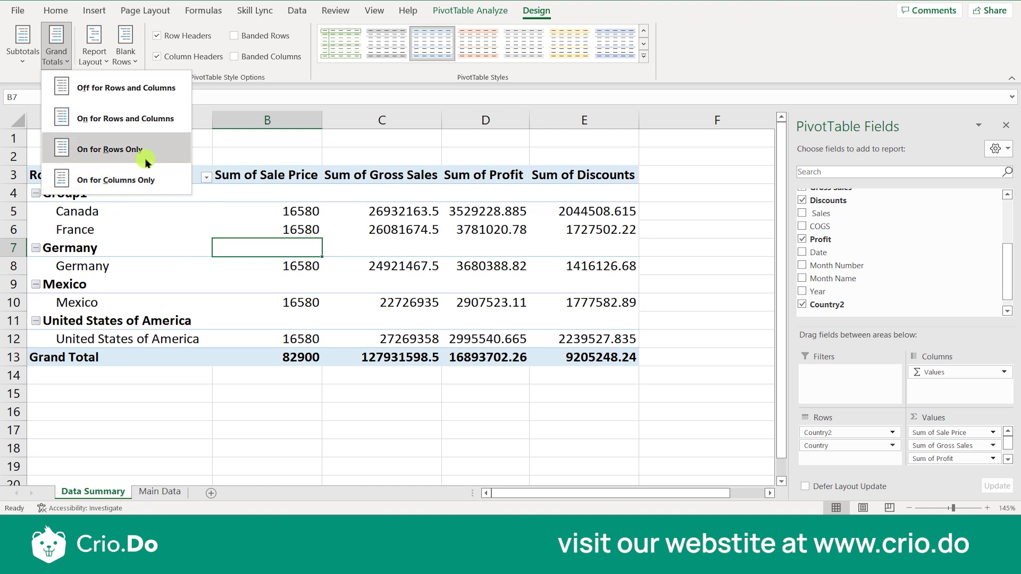
left_click(154, 92)
left_click(58, 53)
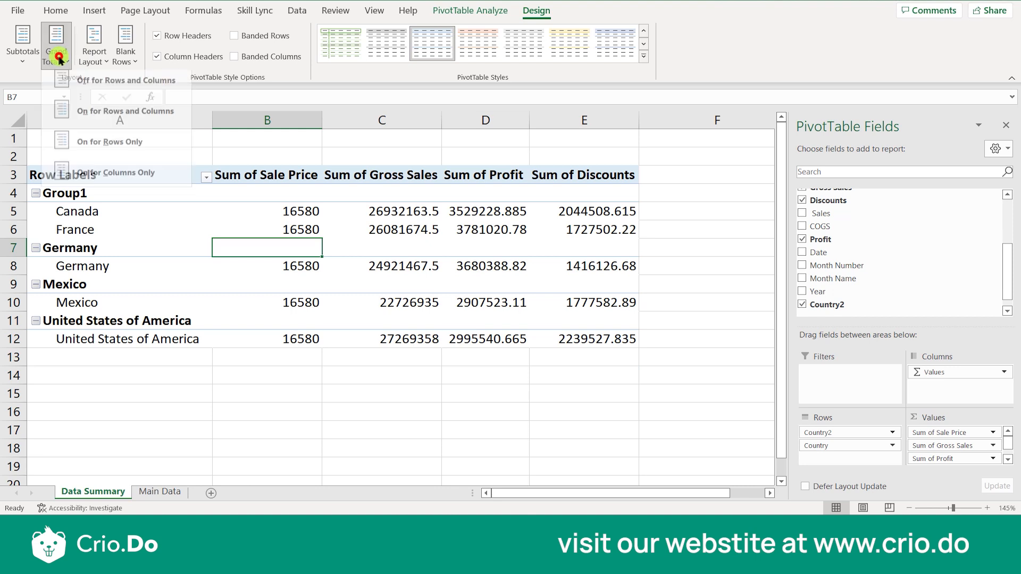
left_click(85, 114)
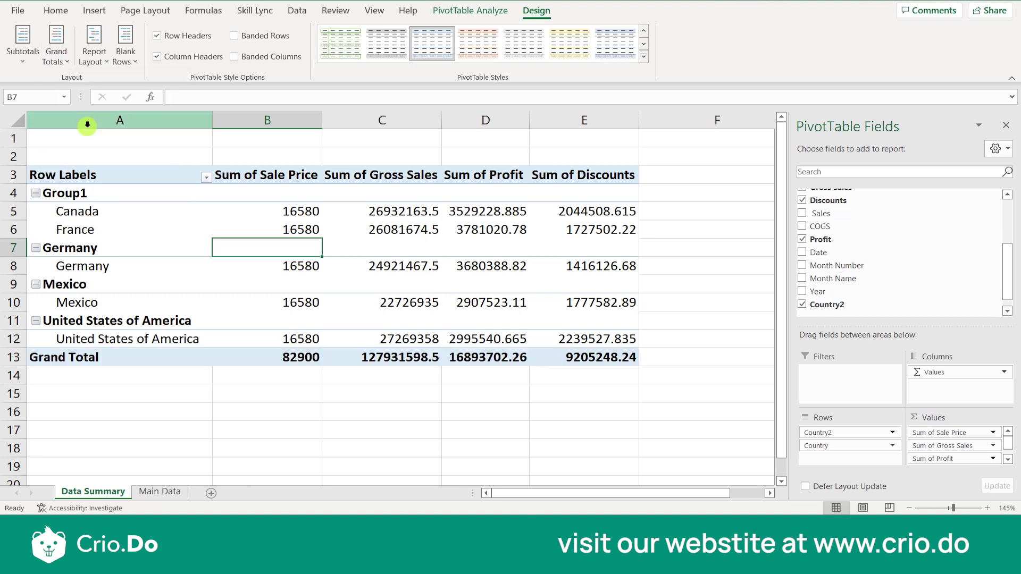
Apply the Compact Form report layout to the pivot table, and change the layout to Outline Form.
left_click(105, 63)
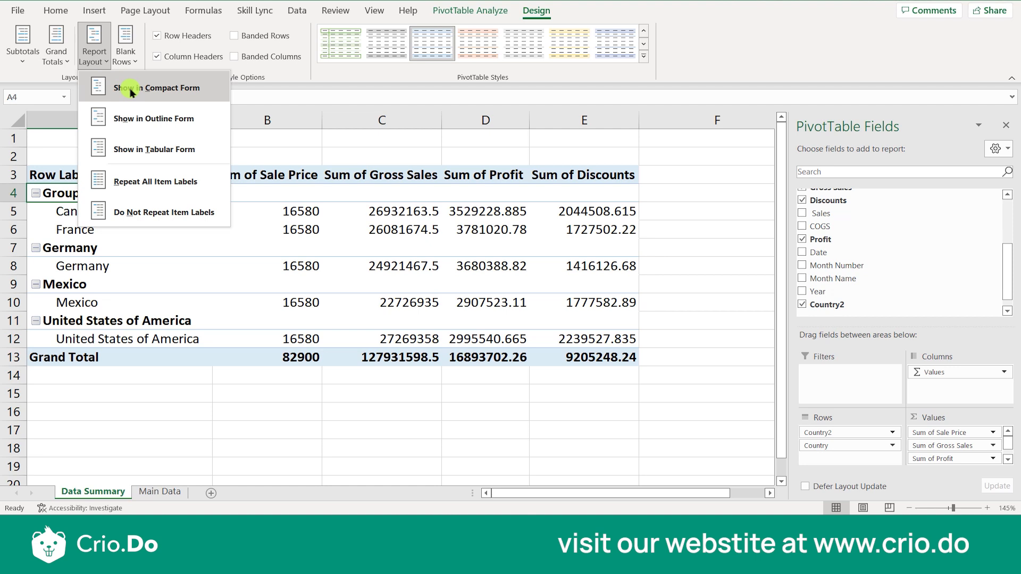
left_click(130, 88)
left_click(88, 52)
left_click(104, 118)
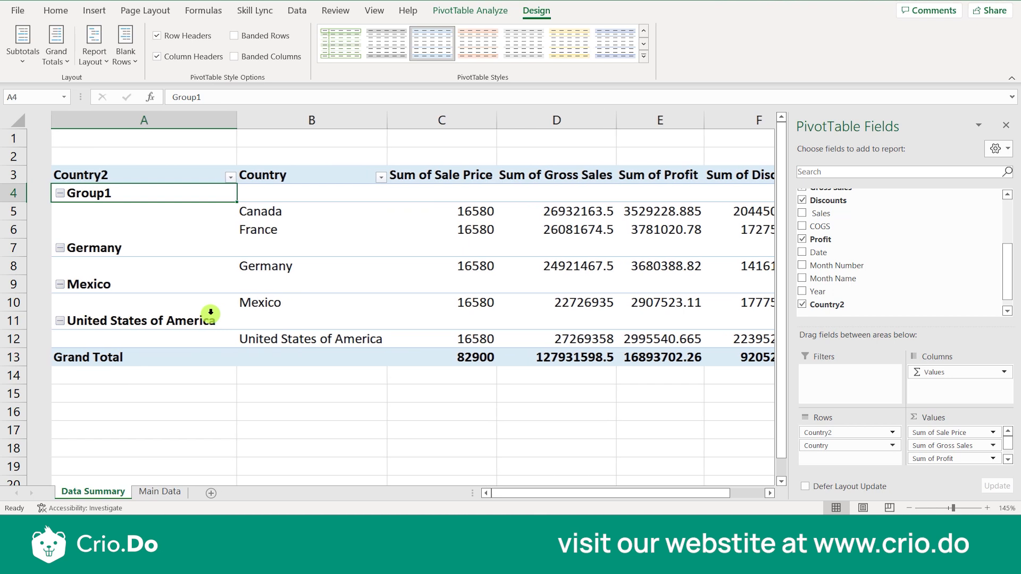
left_click(147, 225)
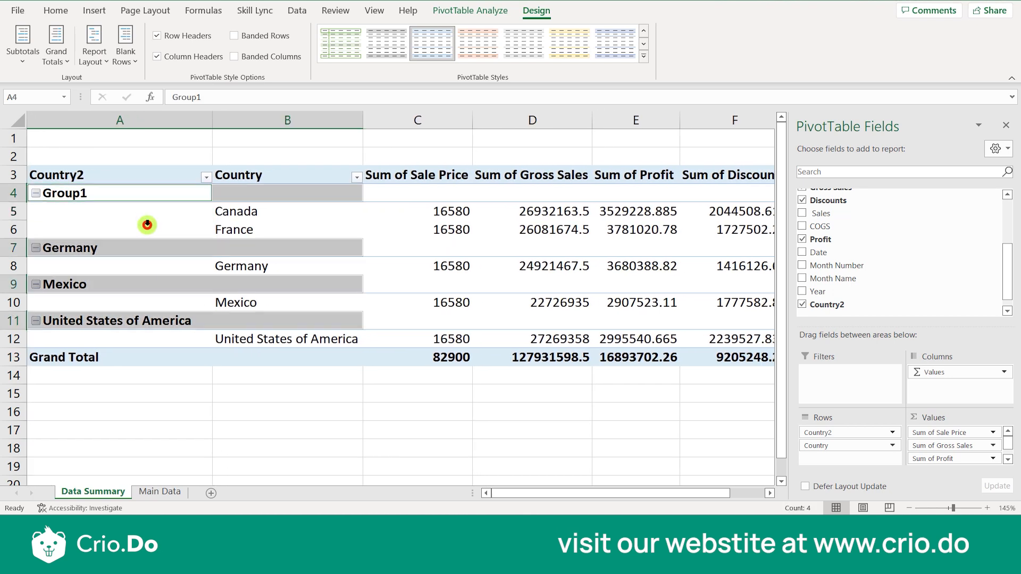
left_click(147, 235)
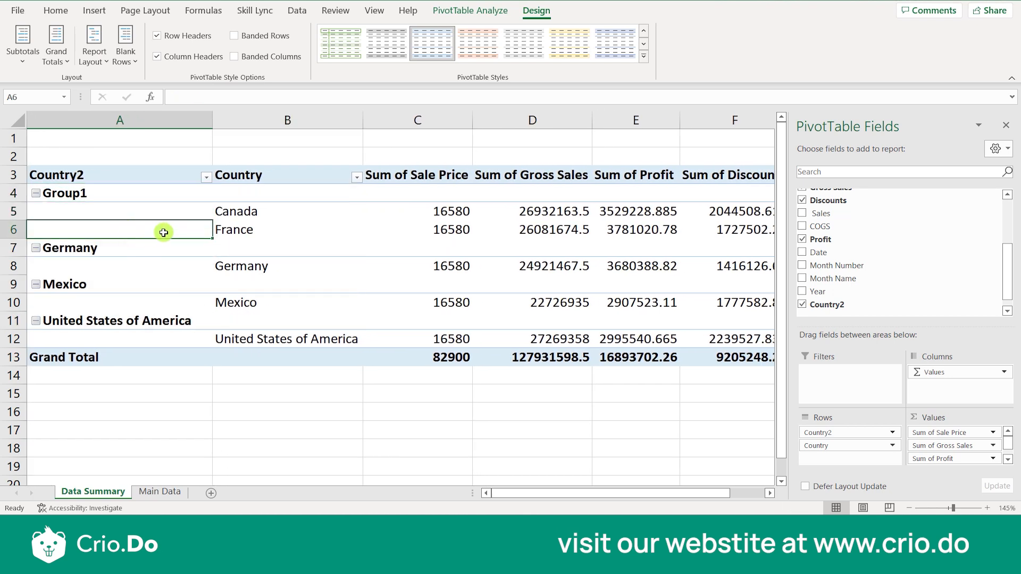
Change the pivot table's report layout to Tabular Form and repeat all item labels.
left_click(95, 55)
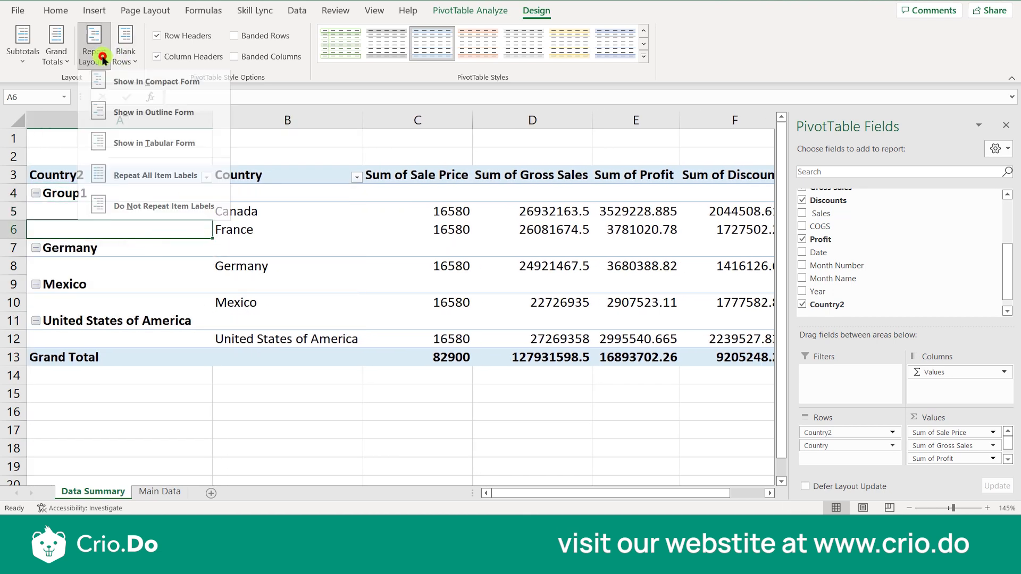
left_click(129, 156)
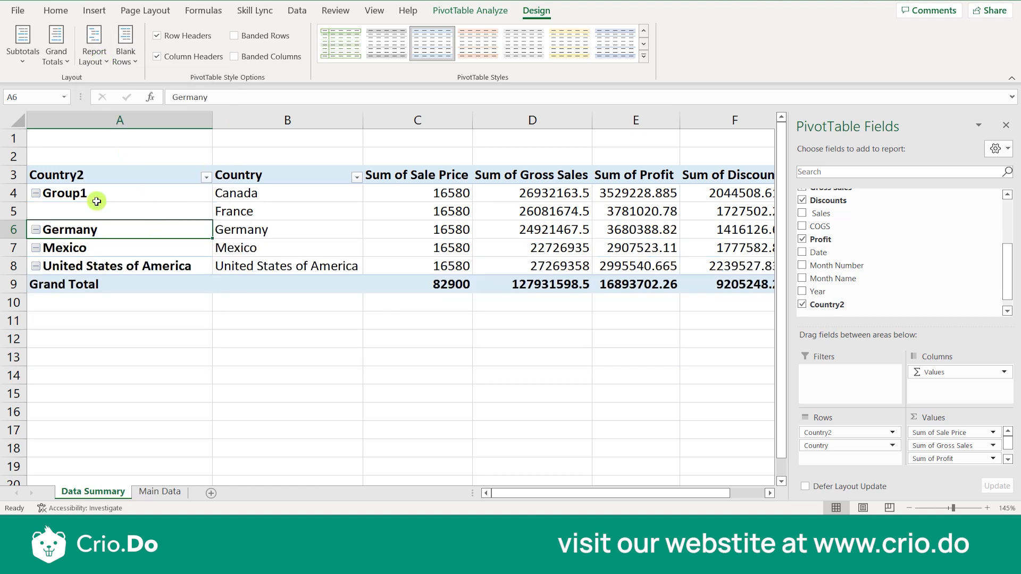
left_click(94, 56)
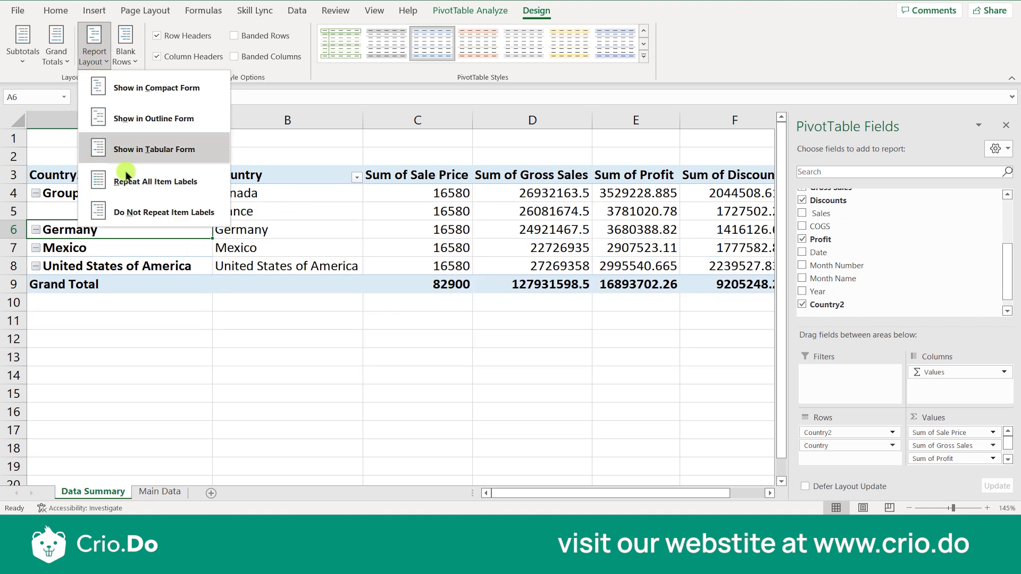
left_click(133, 186)
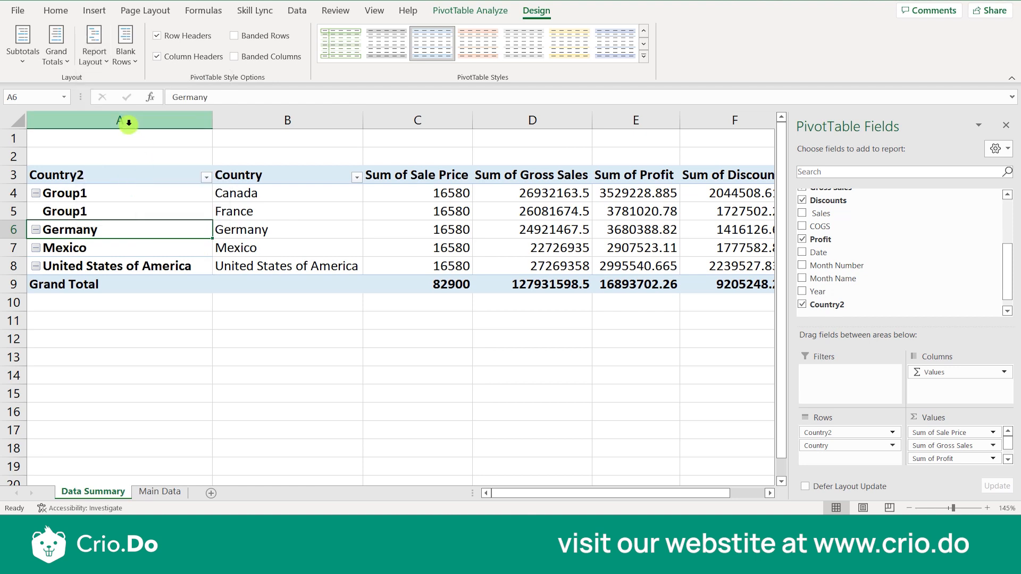
Select the two Group1 label cells A4:A5 and set the report layout to Do Not Repeat Item Labels.
mouse_move(98, 201)
left_mouse_down()
mouse_move(101, 219)
mouse_move(102, 207)
left_mouse_up()
left_click(104, 63)
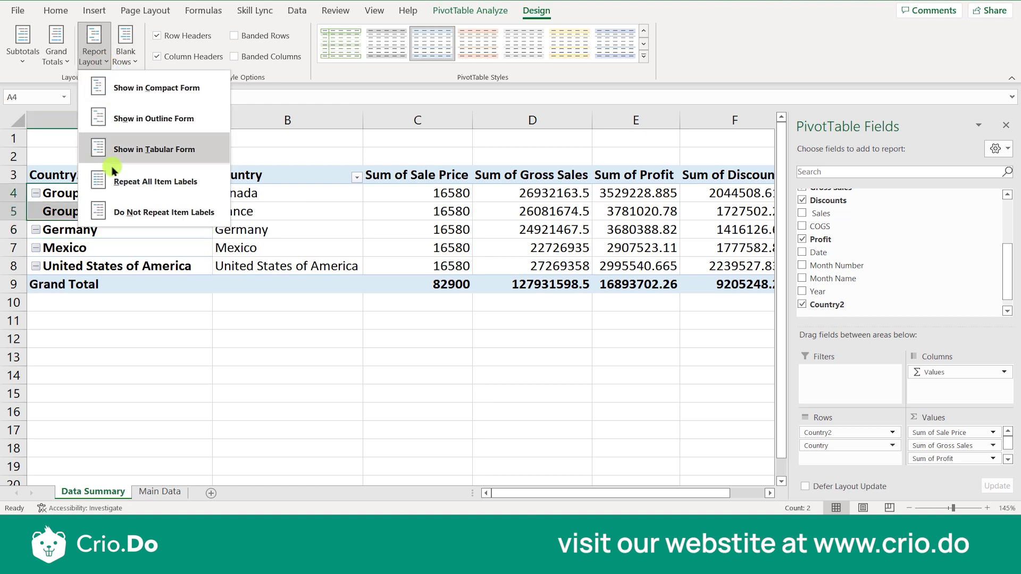
left_click(122, 212)
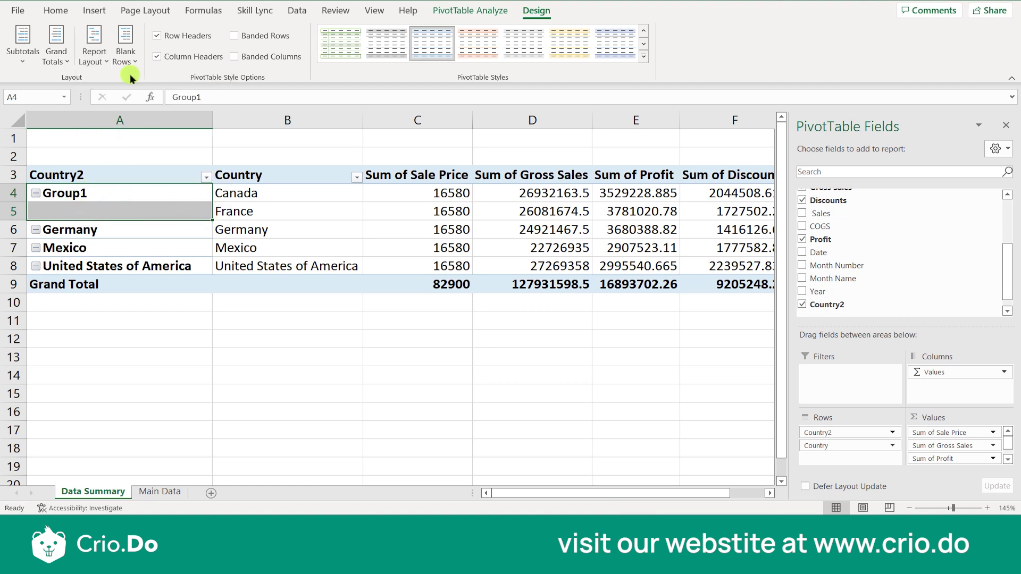
Apply the Compact Form report layout, and change it to Outline Form.
left_click(96, 56)
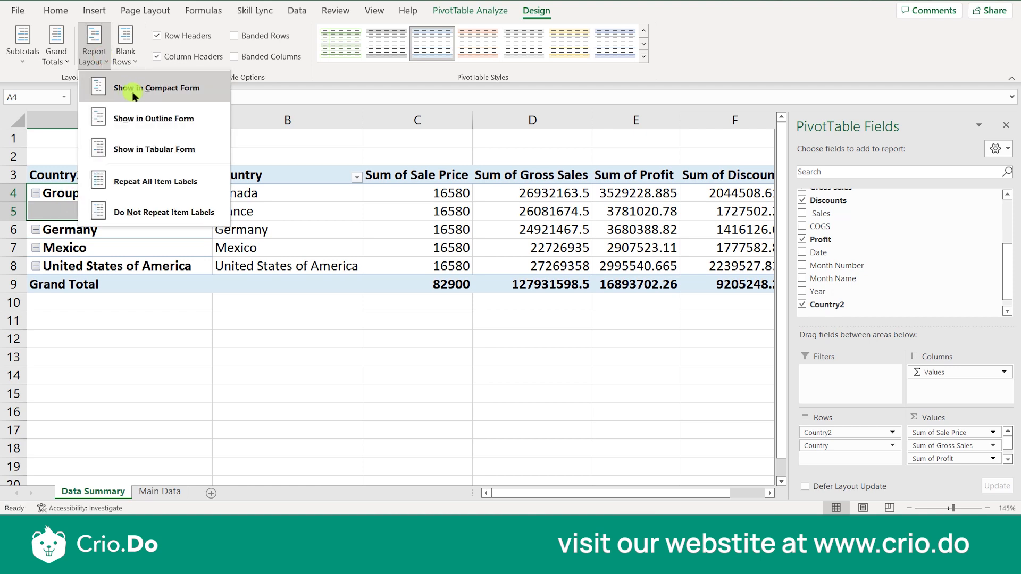
left_click(133, 96)
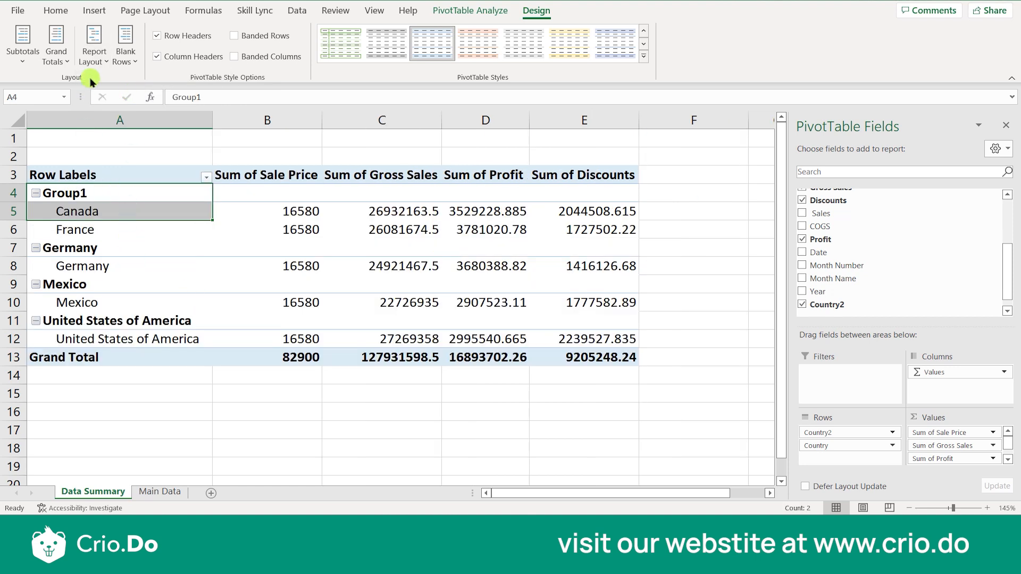
left_click(91, 61)
left_click(101, 114)
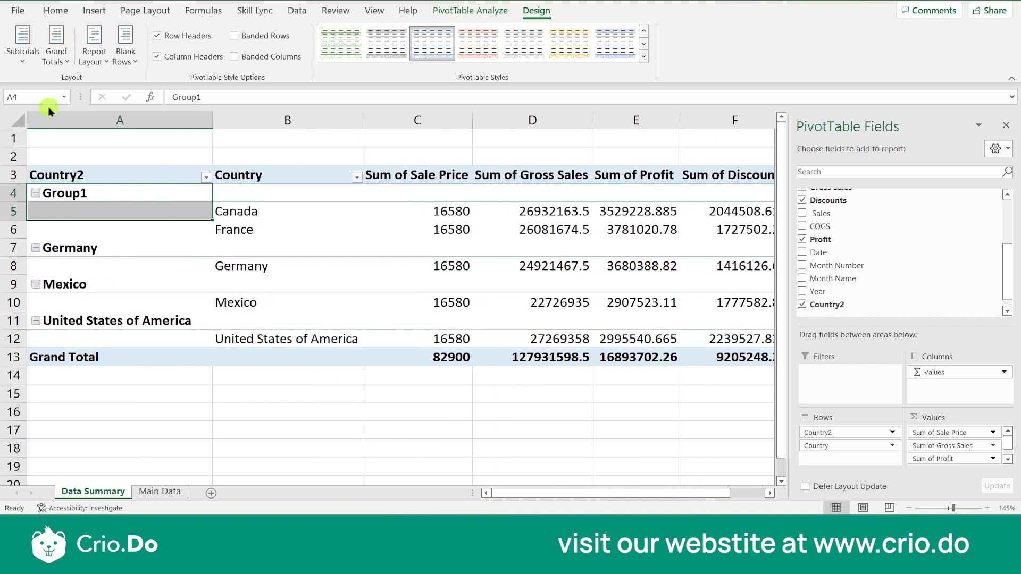
Apply the Tabular Form layout once more and turn on Repeat All Item Labels.
left_click(93, 47)
left_click(126, 146)
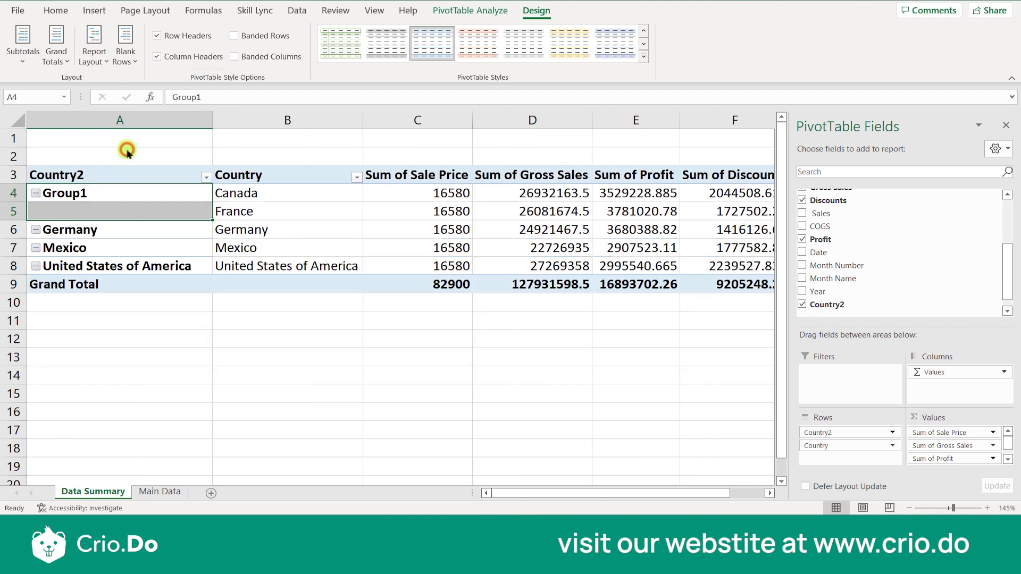
left_click(93, 48)
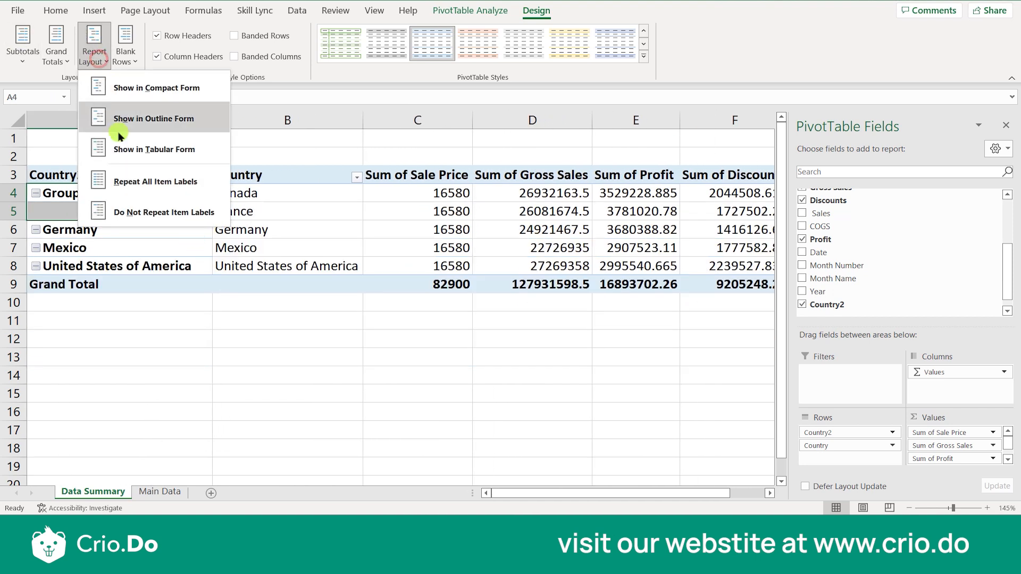
left_click(137, 186)
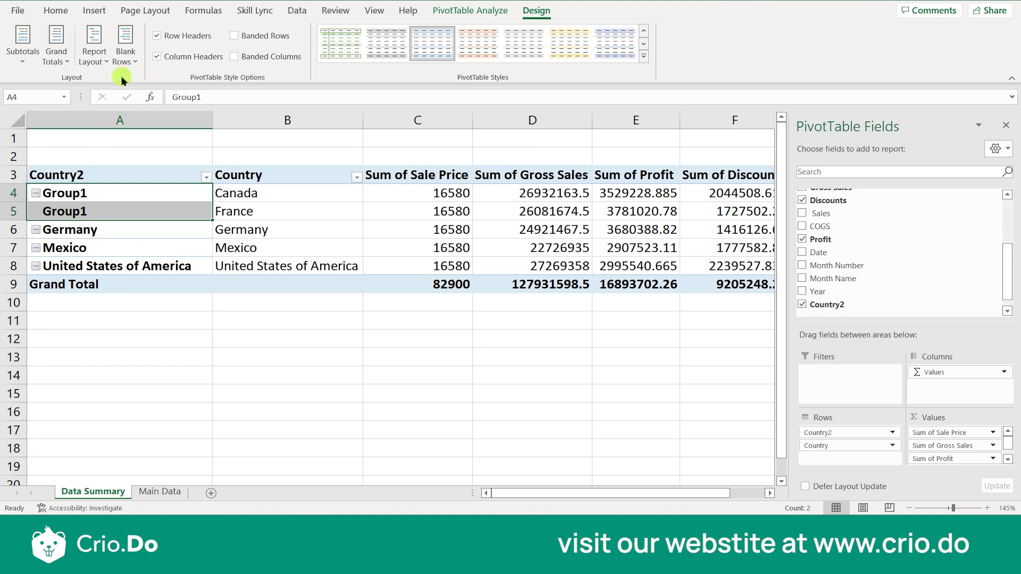
Set the item labels to not repeat, and return the report layout to Compact Form.
left_click(93, 47)
left_click(142, 211)
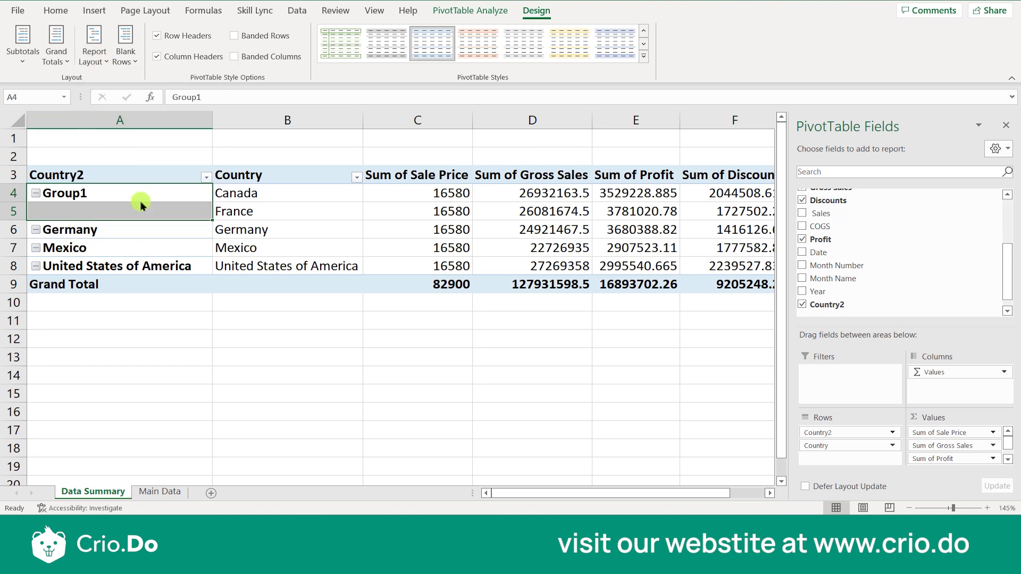
left_click(94, 54)
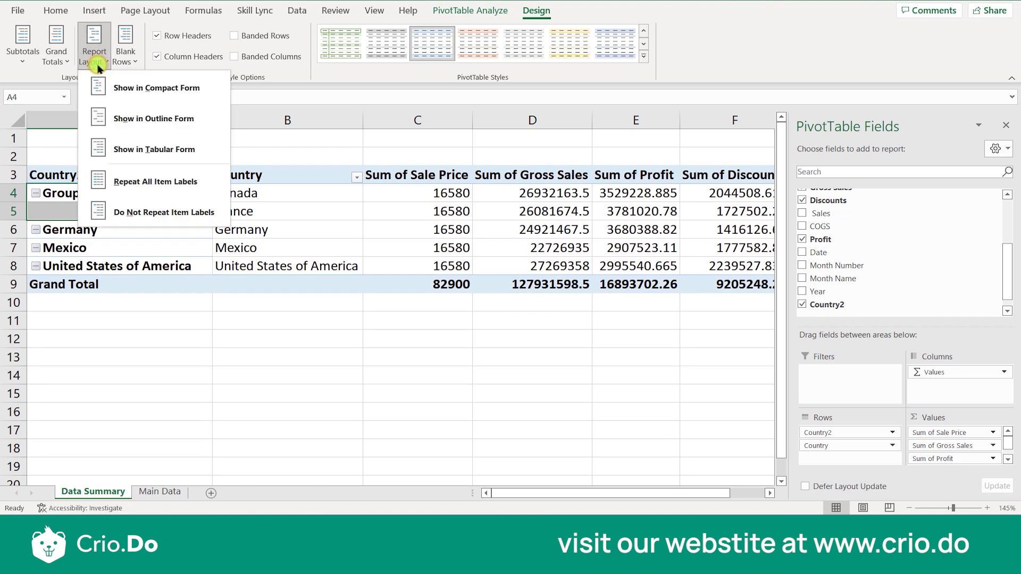
left_click(106, 89)
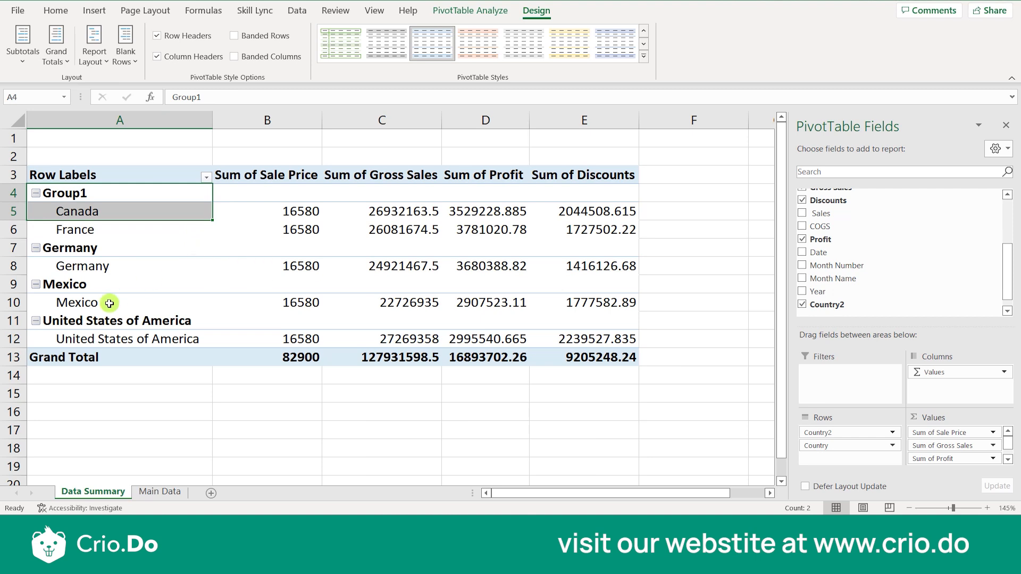
left_click(101, 74)
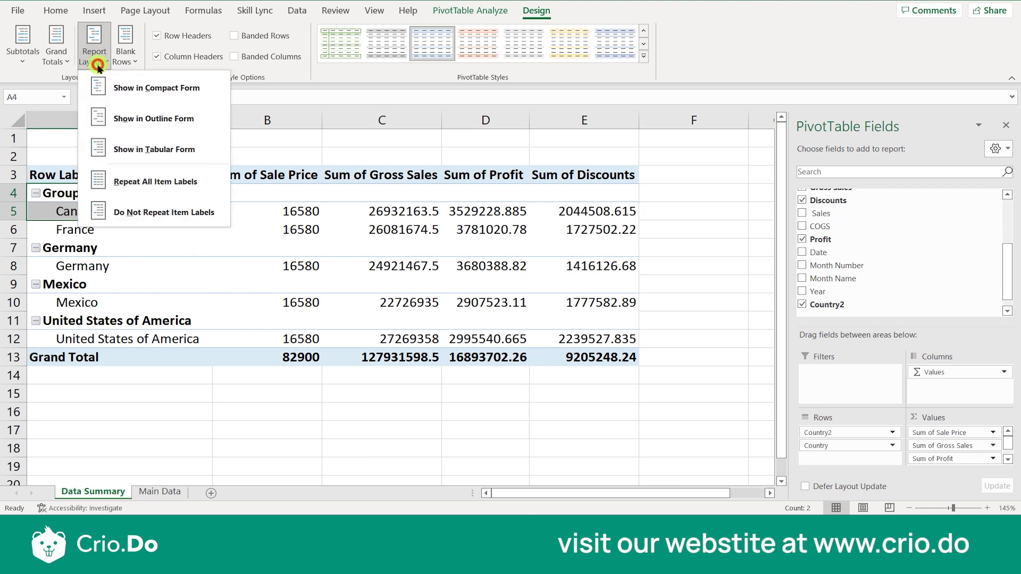
left_click(130, 100)
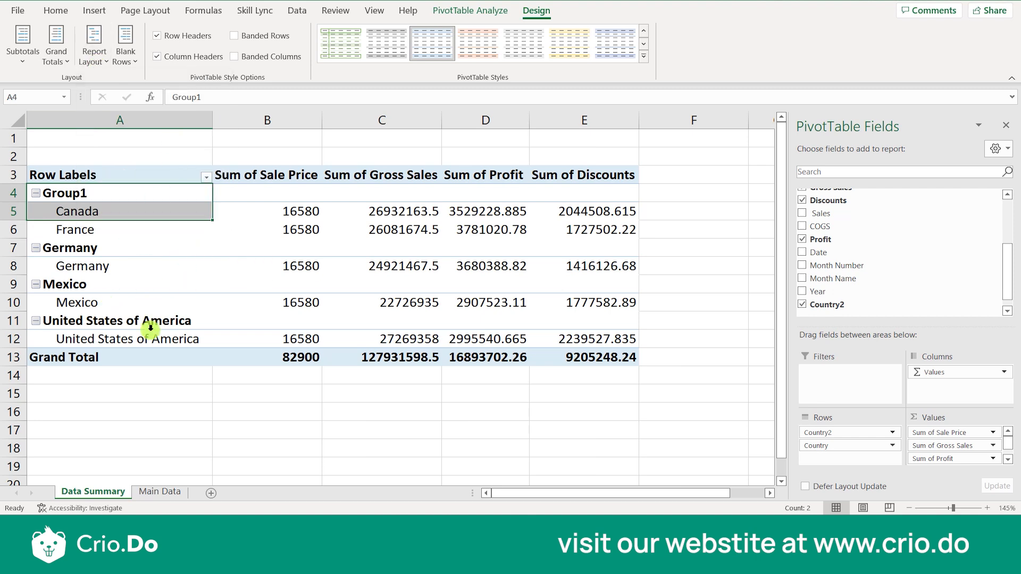
Insert a blank line after each item in the pivot table and select the blank row below France.
left_click(125, 53)
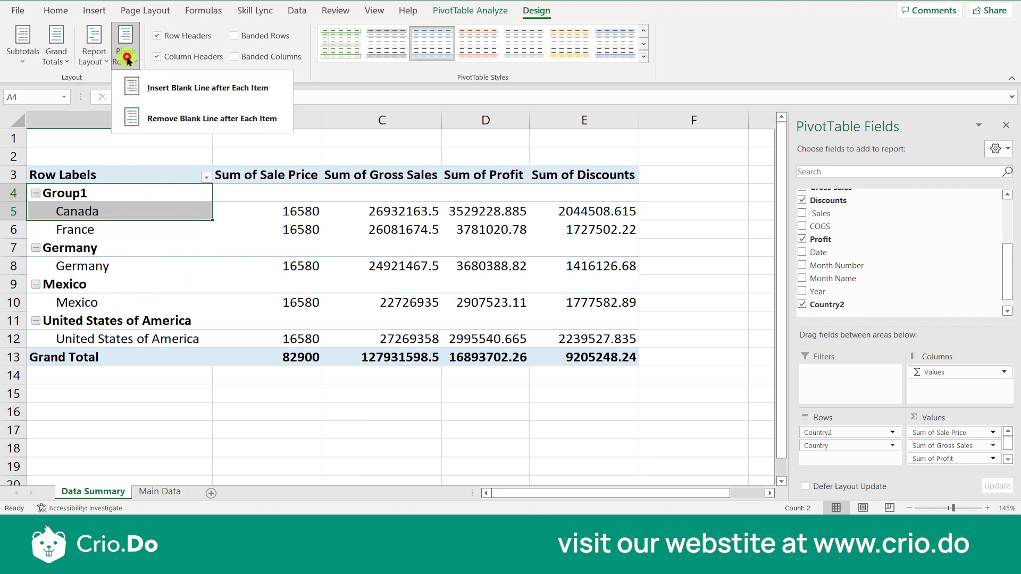
left_click(157, 88)
left_click(69, 251)
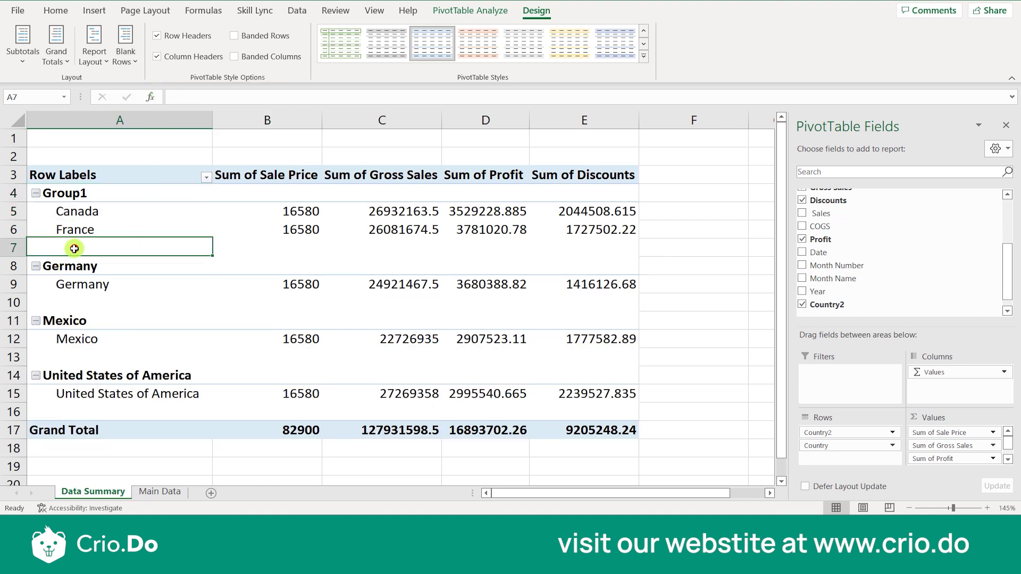
Change the report layout to Tabular Form and select cells A6:C6 in the blank row below France.
left_click(81, 63)
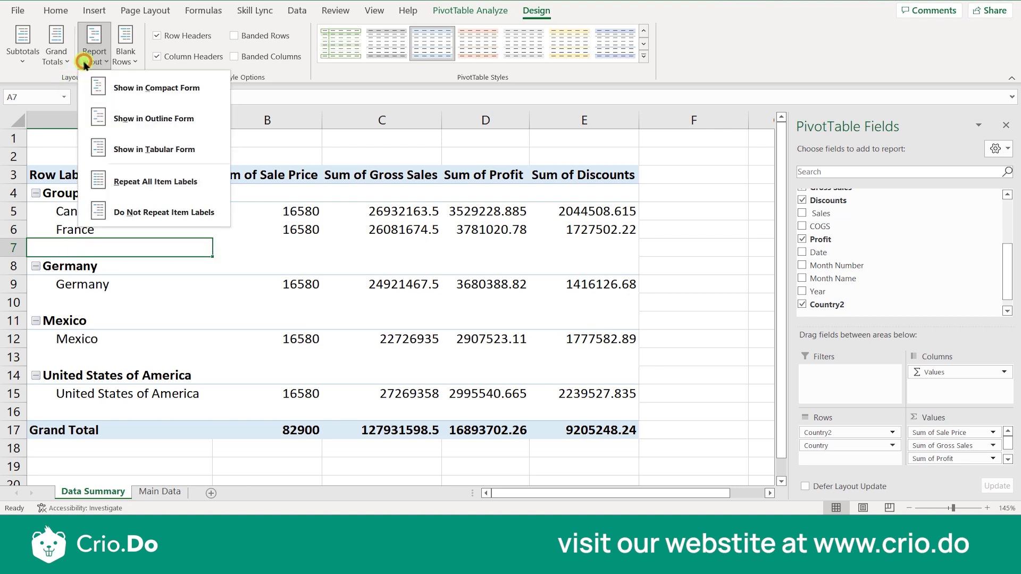
left_click(137, 152)
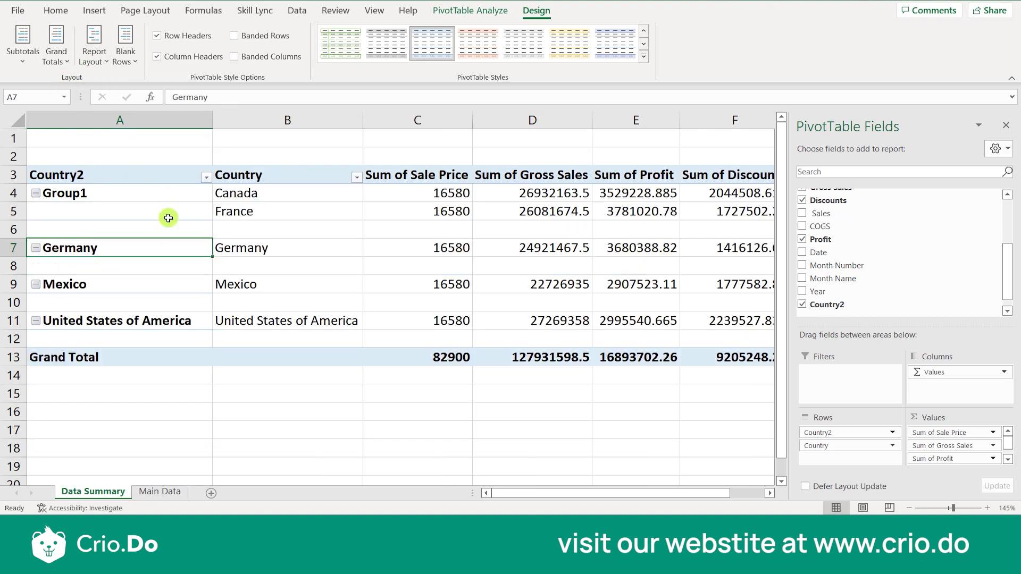
left_click(166, 231)
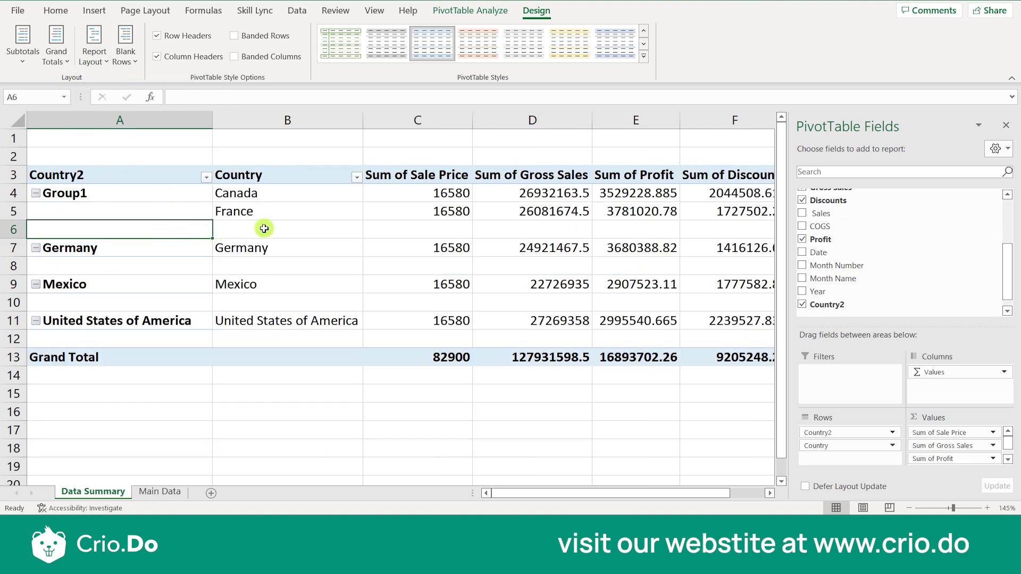
left_click_drag(204, 228, 381, 227)
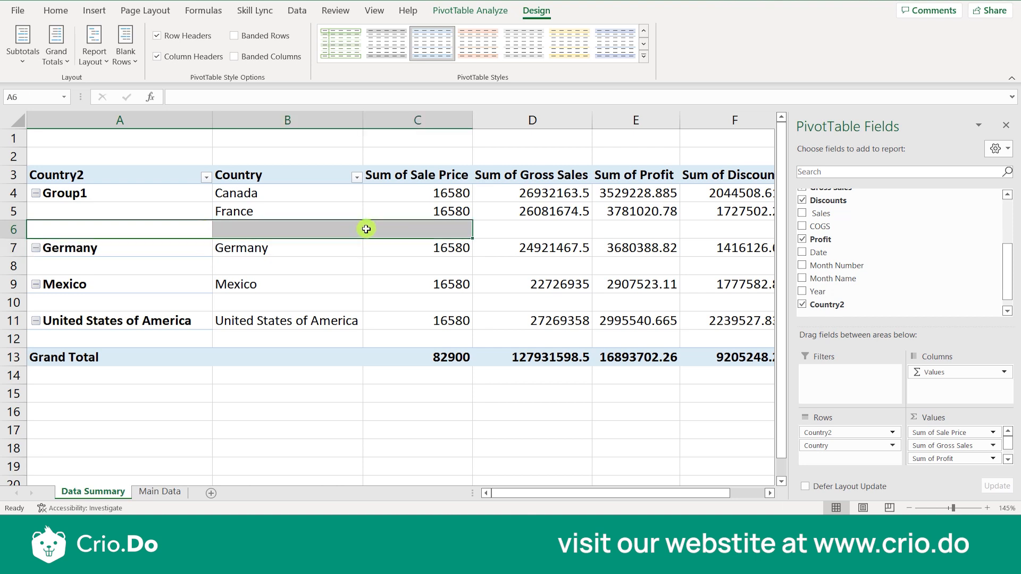
Remove the blank line after each item, and insert the blank lines again.
left_click(127, 57)
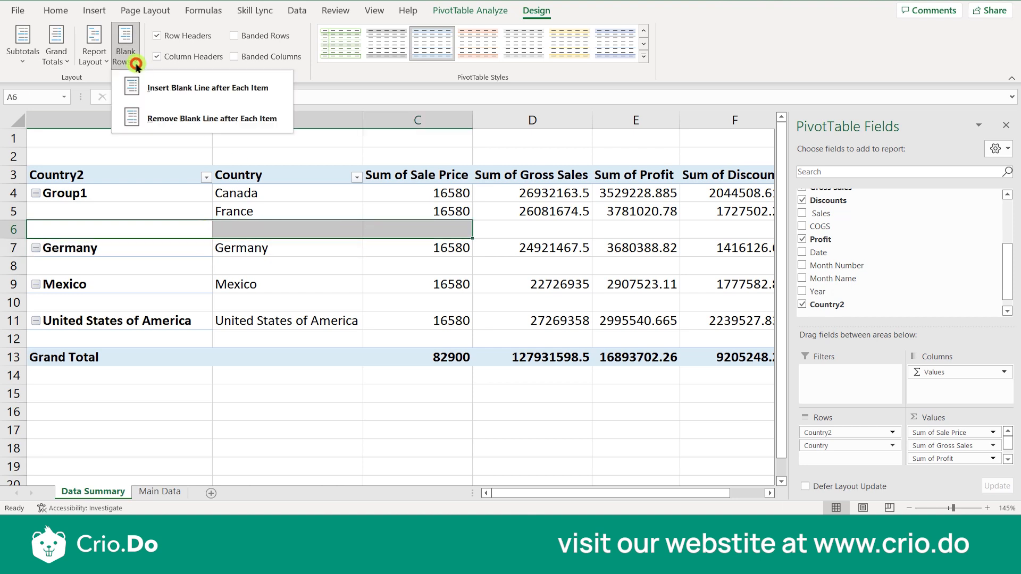
left_click(165, 116)
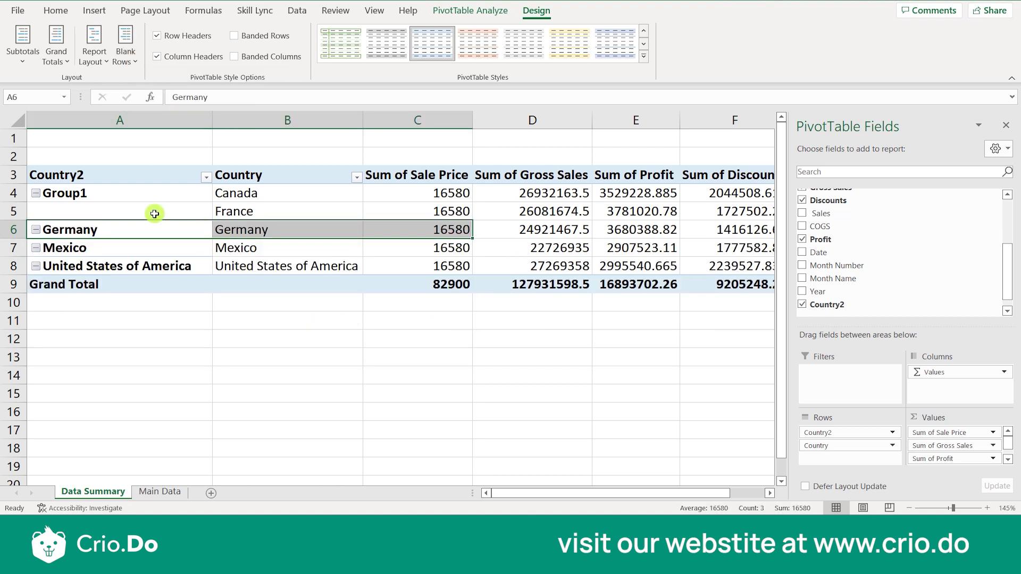
left_click(126, 60)
left_click(149, 93)
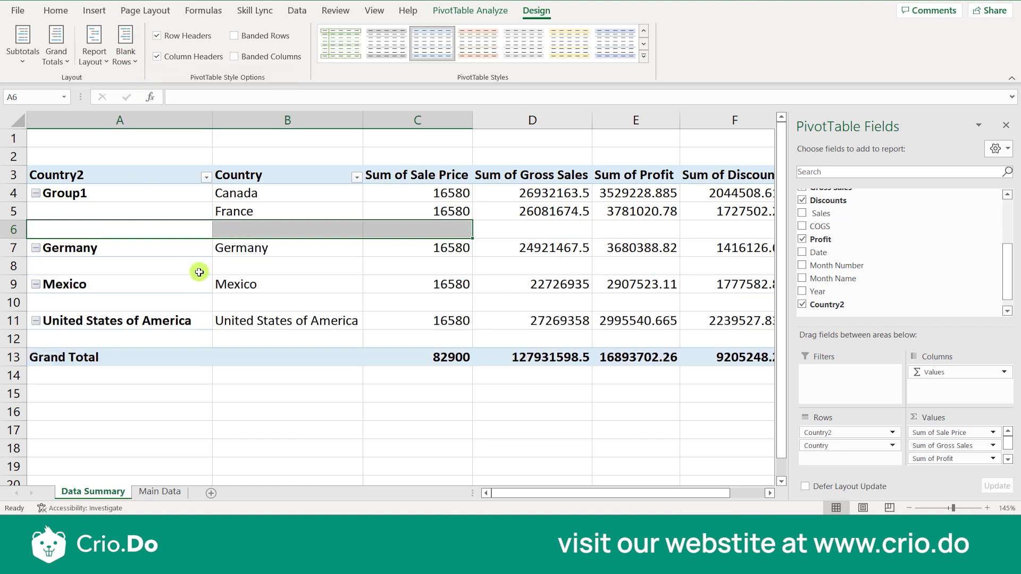
Remove the blank line after each item and switch the report layout back to Compact Form.
left_click(127, 59)
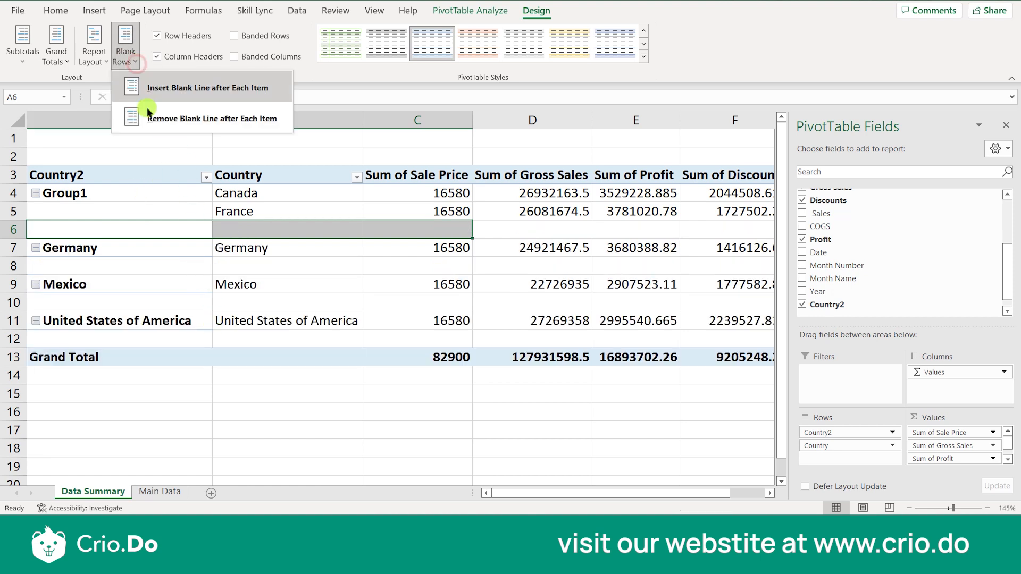
left_click(149, 117)
left_click(131, 63)
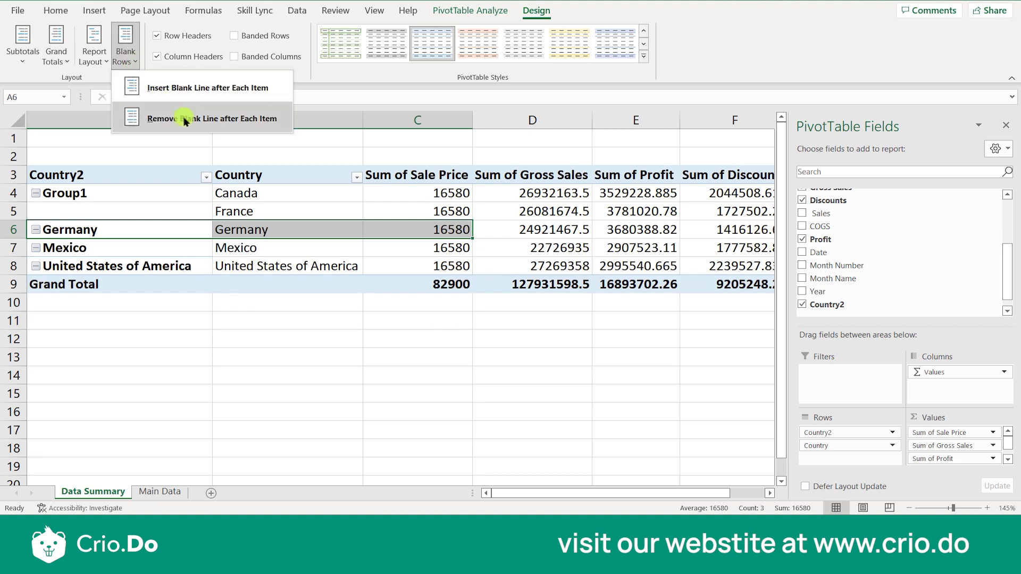
left_click(95, 58)
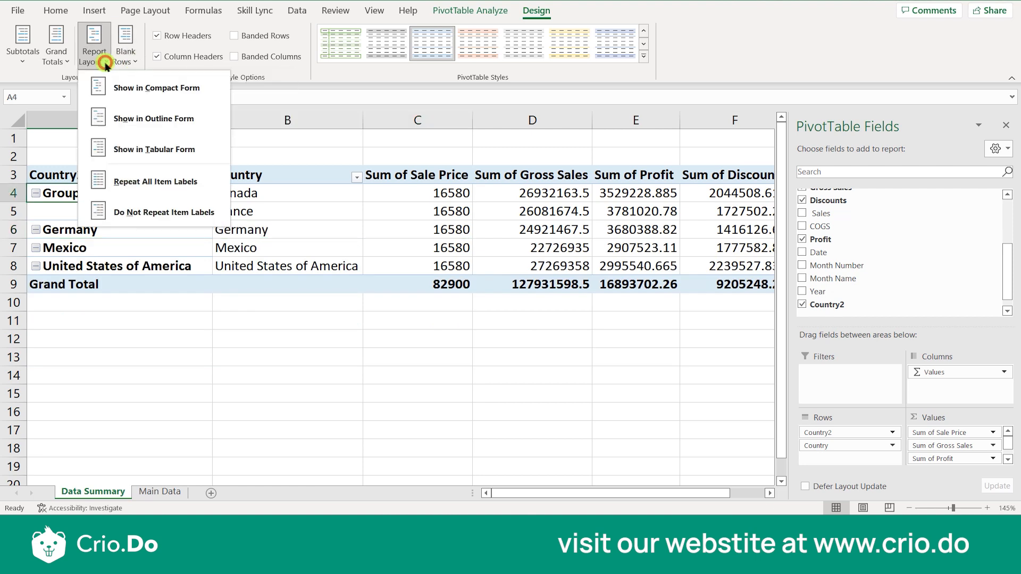
left_click(109, 88)
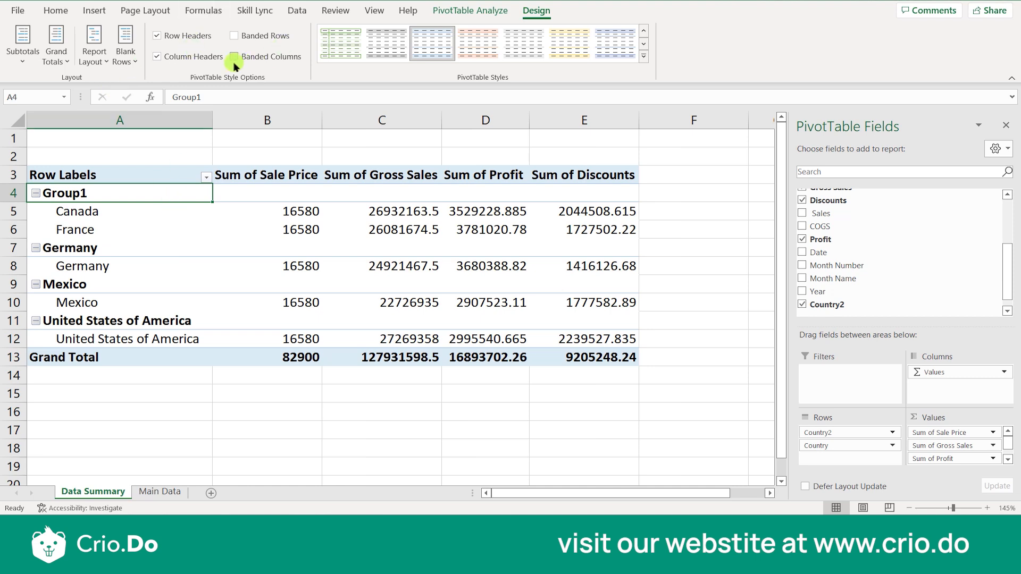
Turn the Row Headers style option off and back on, and do the same with Column Headers.
left_click(190, 38)
left_click(164, 38)
left_click(158, 37)
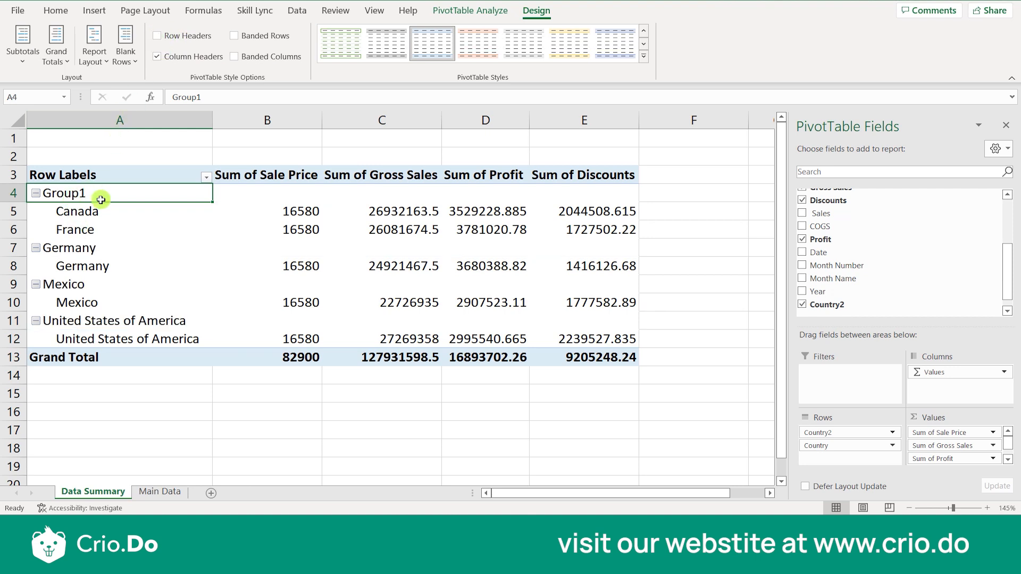
left_click(157, 36)
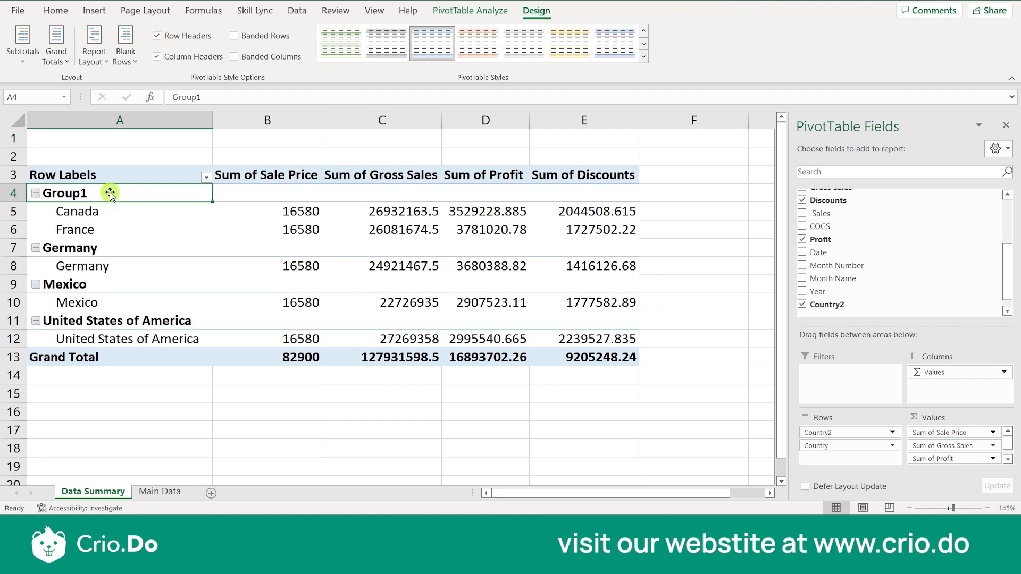
left_click(156, 56)
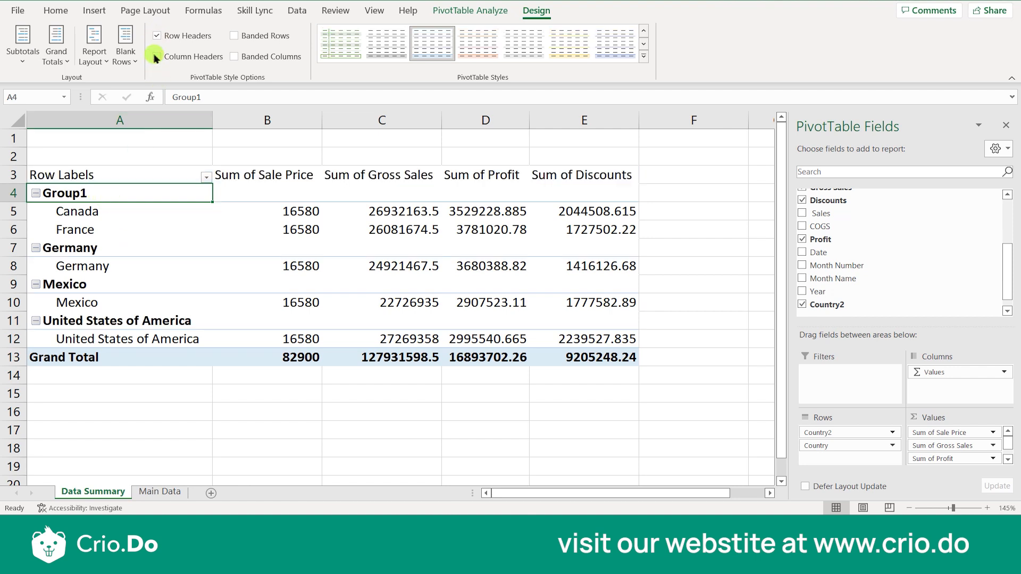
left_click(156, 56)
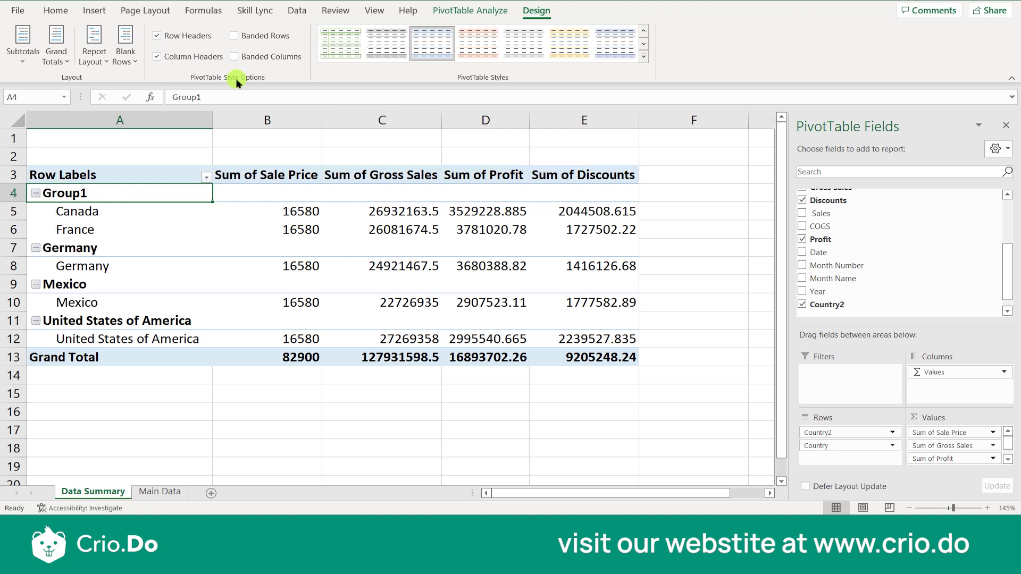
Turn on the Banded Rows style option for the pivot table.
left_click(237, 37)
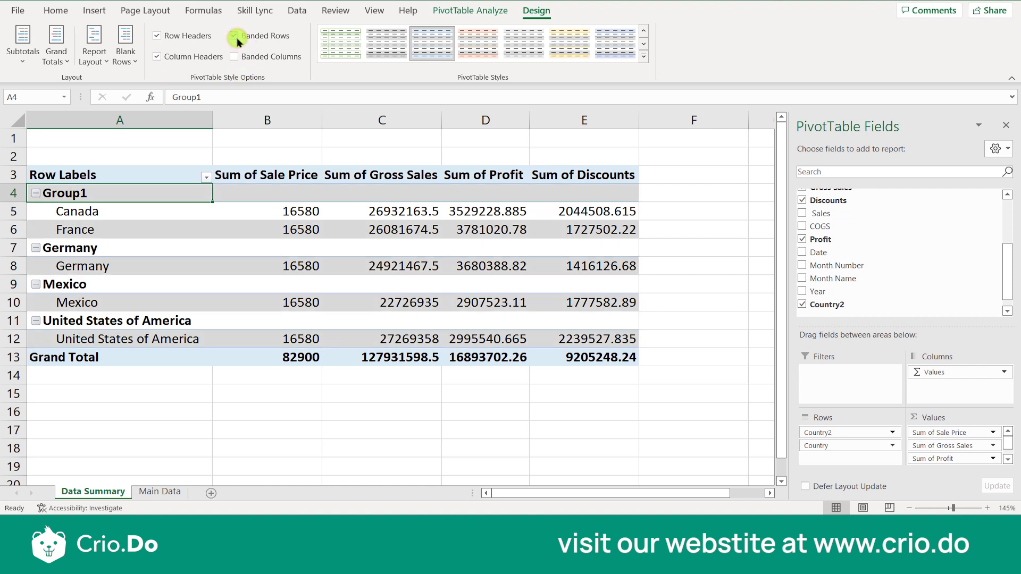
Turn off the Banded Rows style option, and turn Banded Columns on and back off.
left_click(235, 38)
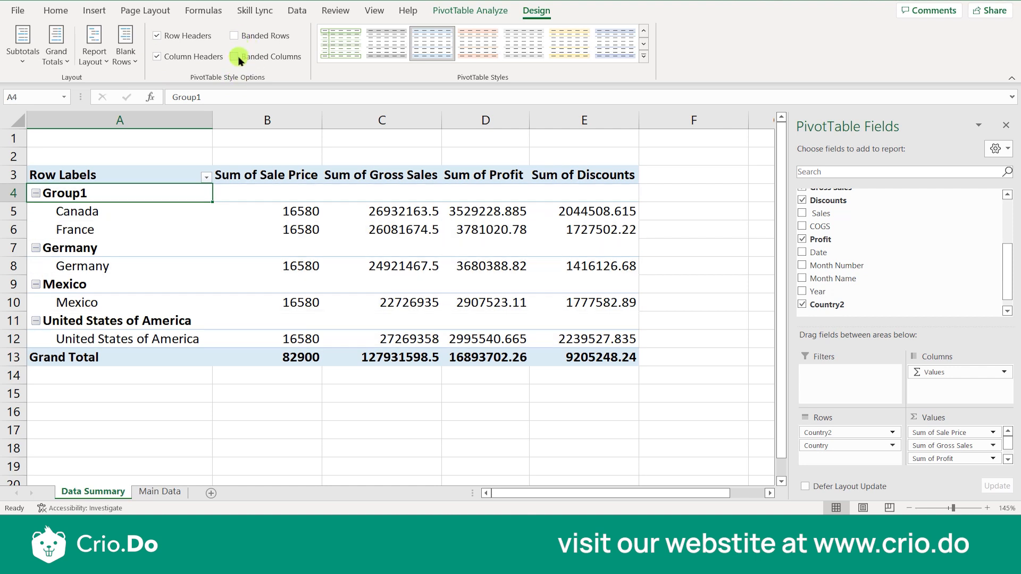
left_click(237, 58)
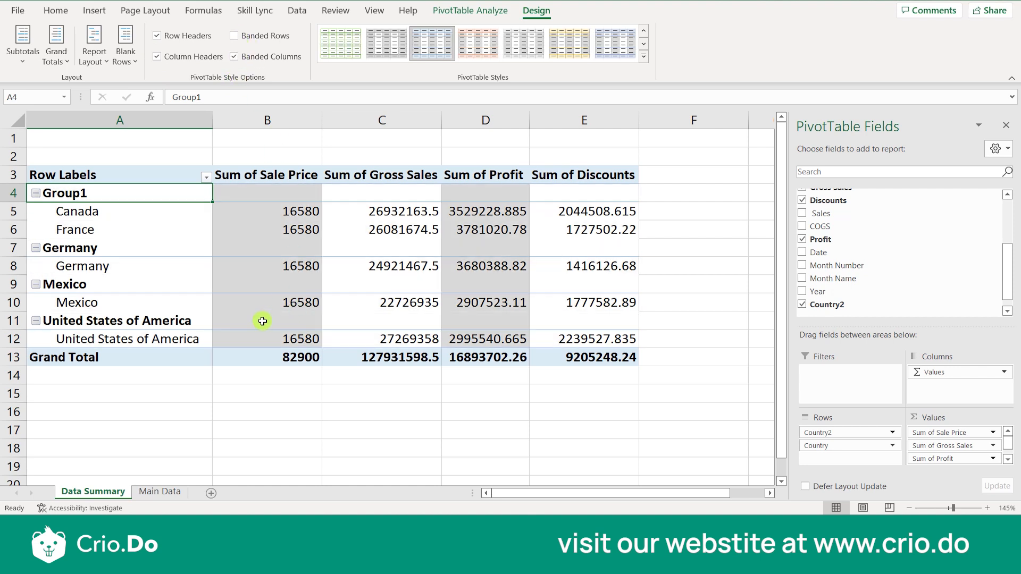
left_click(232, 56)
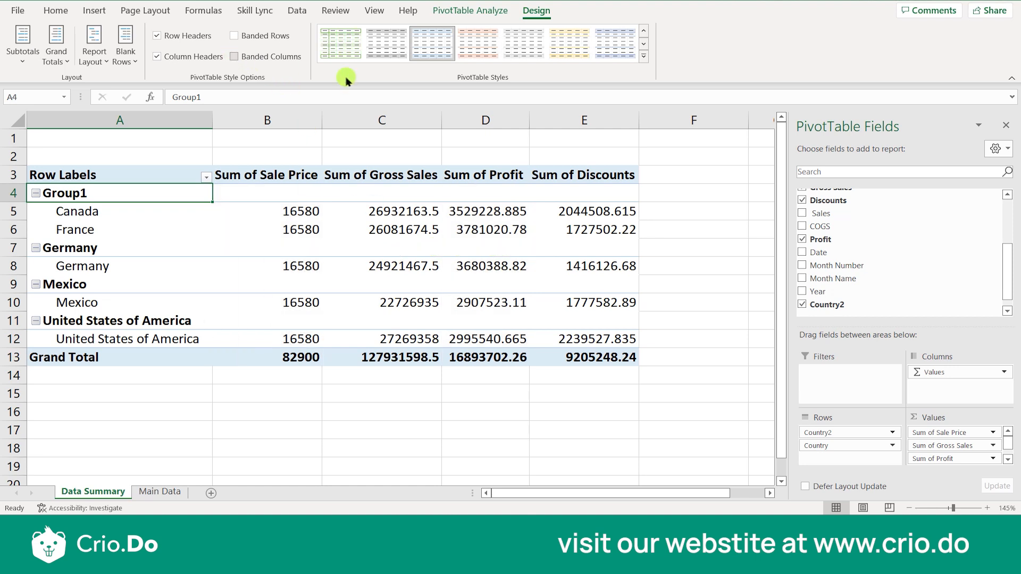
Apply the dark blue style from the Dark group of PivotTable styles to the pivot table.
left_click(643, 55)
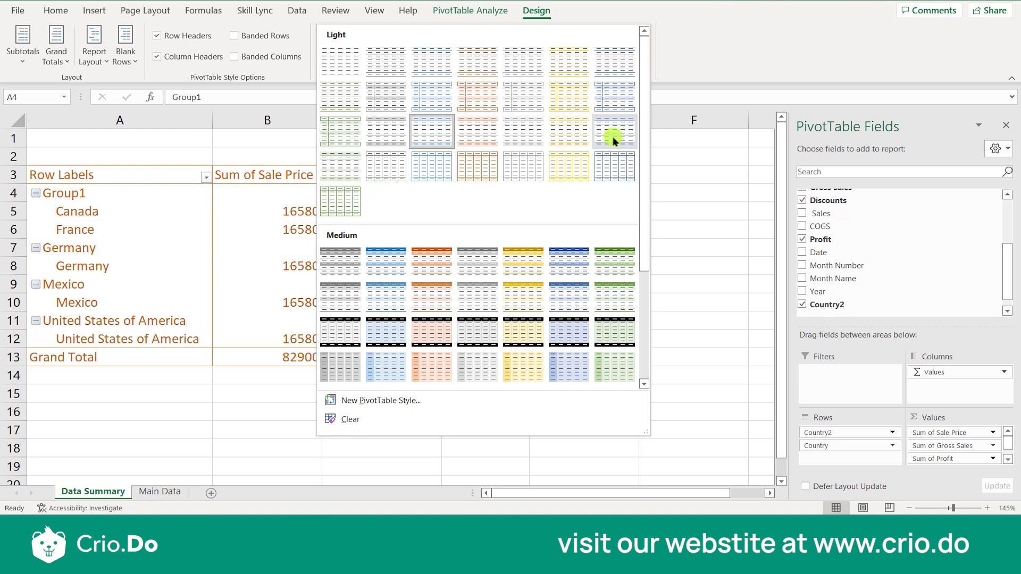
scroll(579, 160, "down", 3)
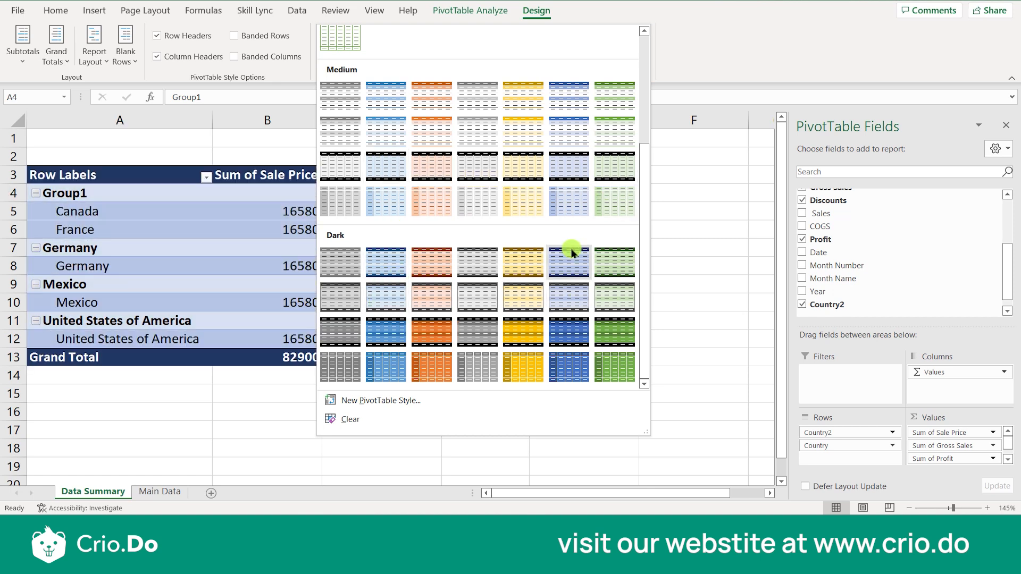
left_click(572, 251)
left_click(409, 268)
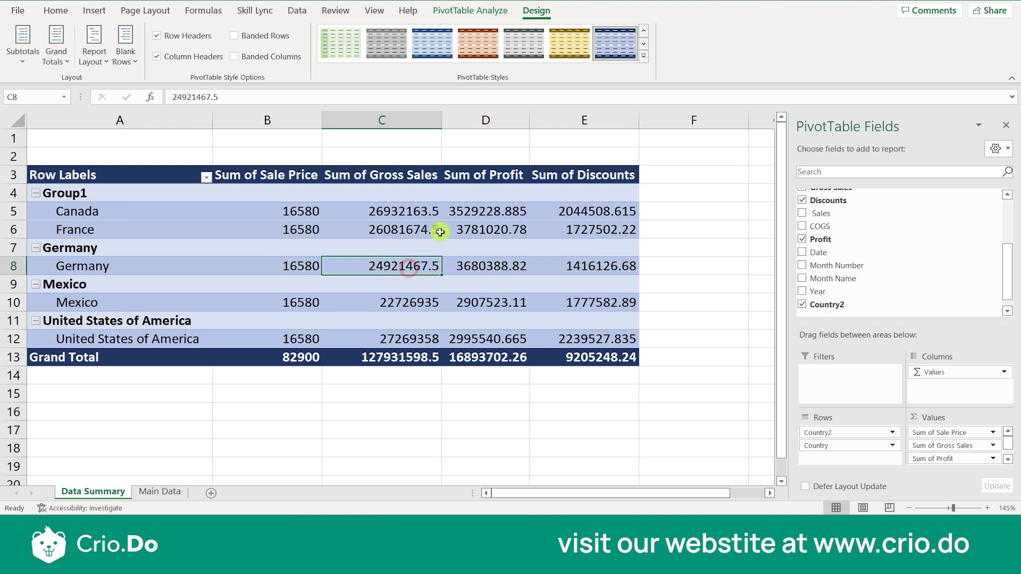
Clear the pivot table's style and apply the light gray style with shaded header and grand total rows.
left_click(645, 56)
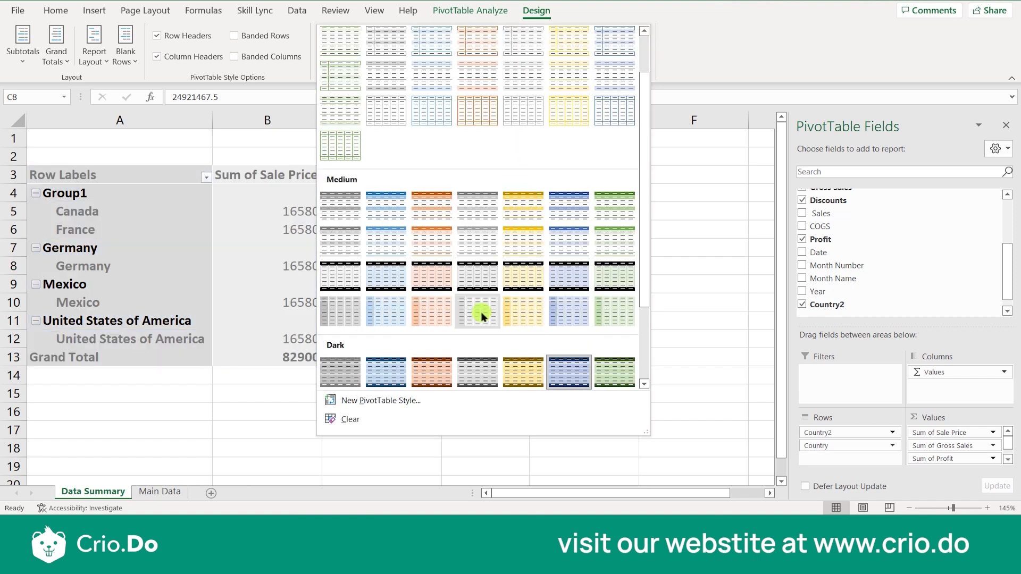
left_click(404, 420)
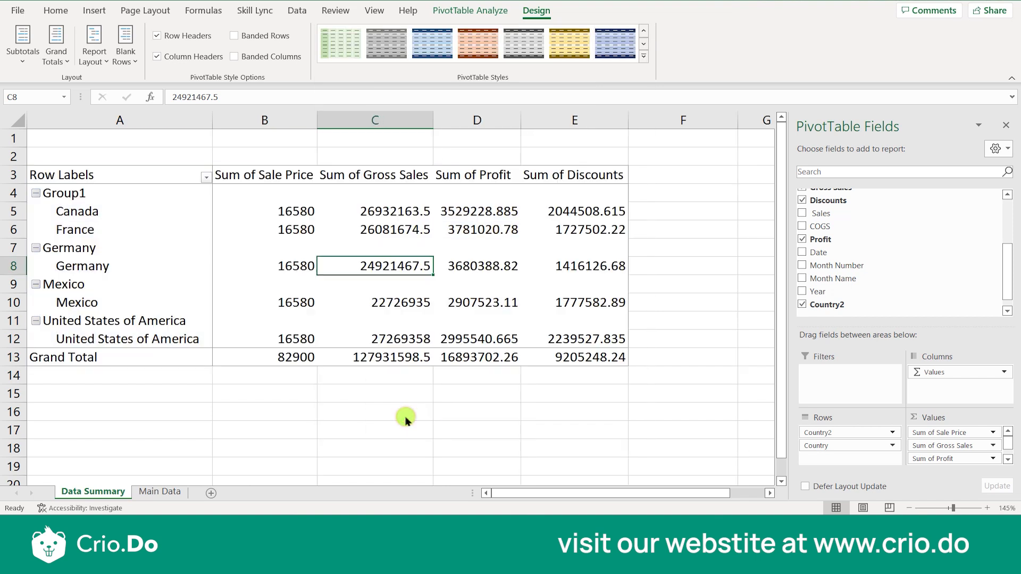
left_click(644, 56)
key("Escape")
left_click(523, 43)
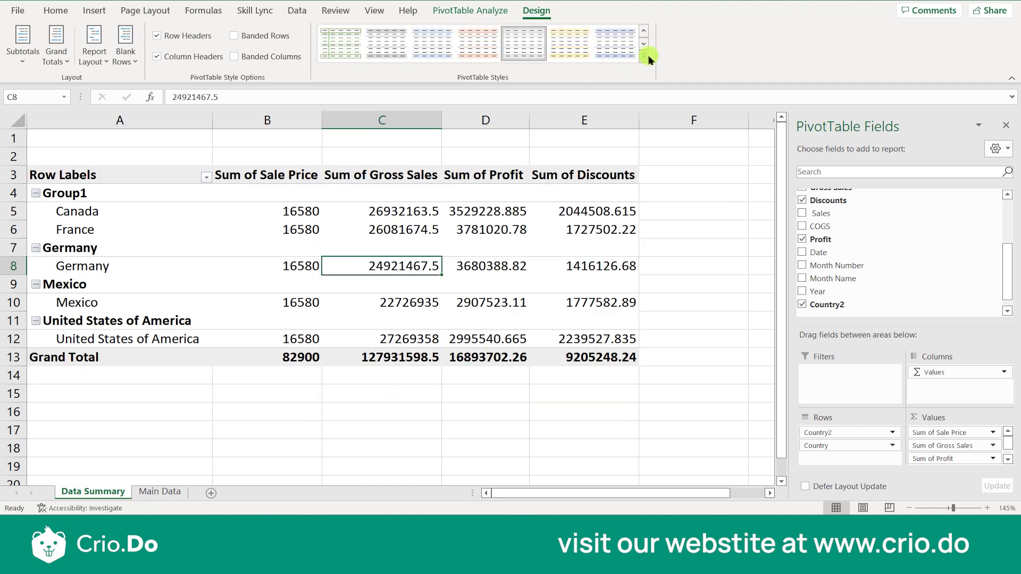
Start a new PivotTable style and look through its table elements, including Grand Total Column, Report Filter Values and First Row Stripe.
left_click(645, 56)
scroll(526, 319, "down", 3)
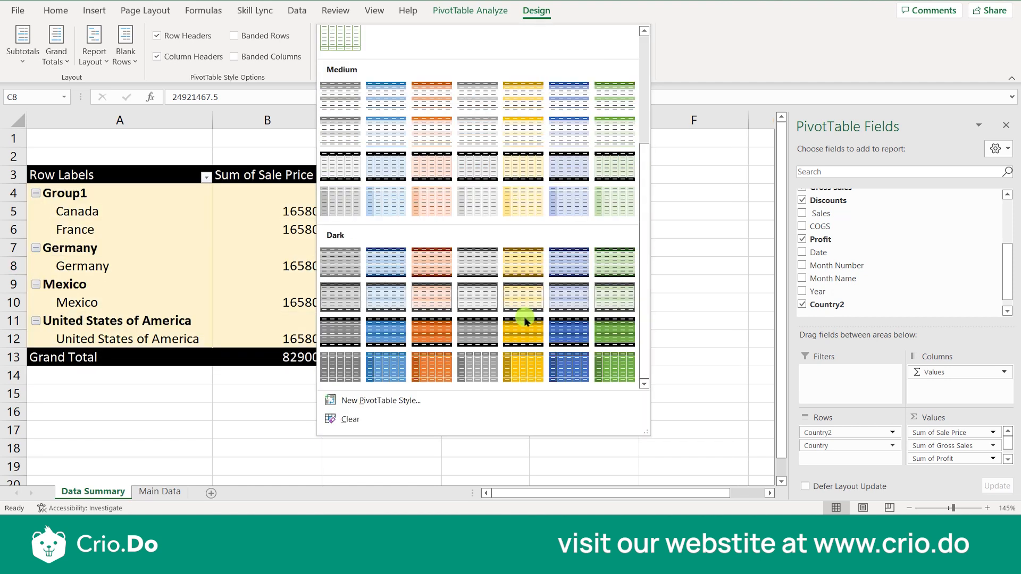
right_click(394, 407)
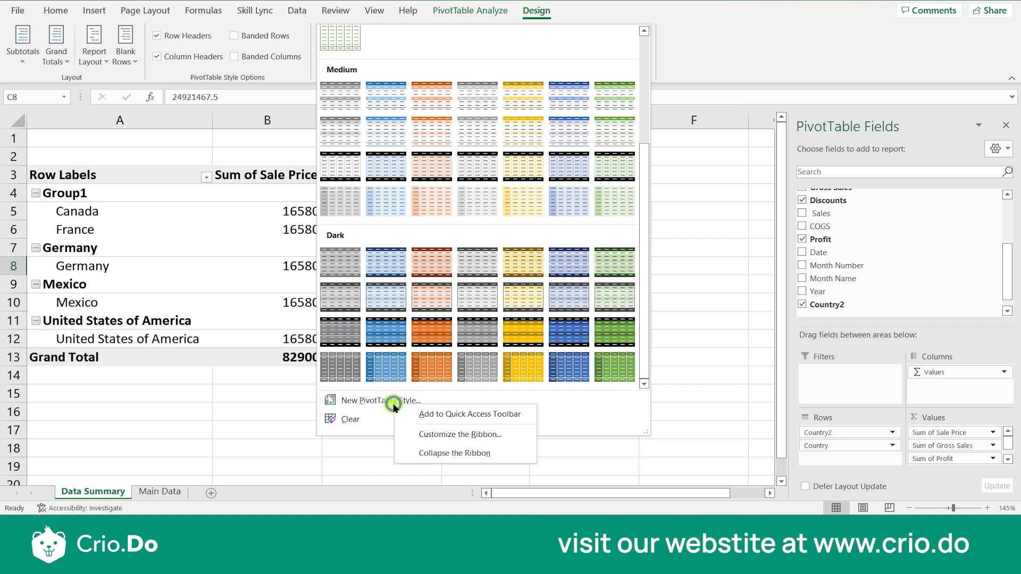
right_click(389, 408)
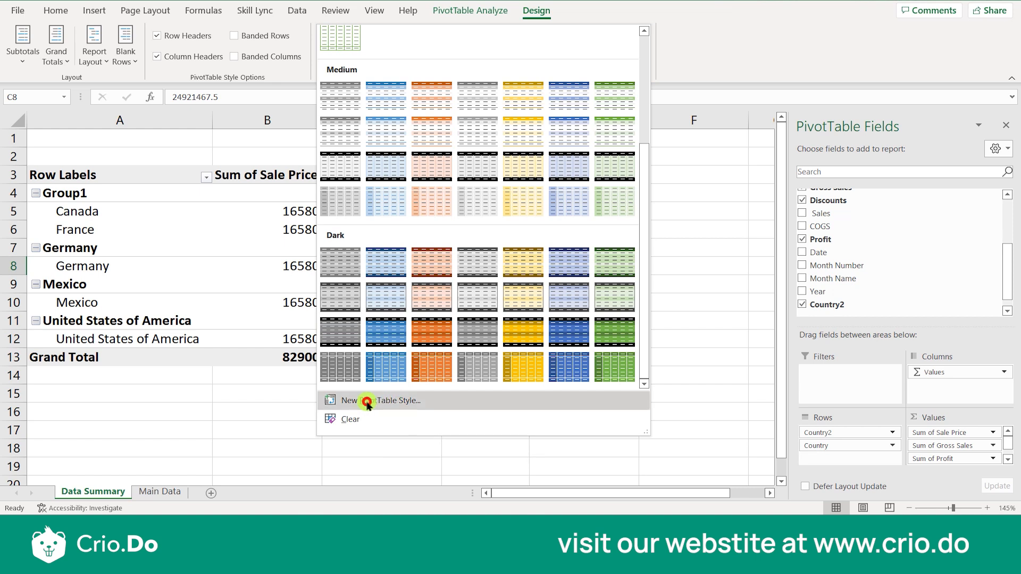
left_click(367, 404)
scroll(444, 186, "down", 5)
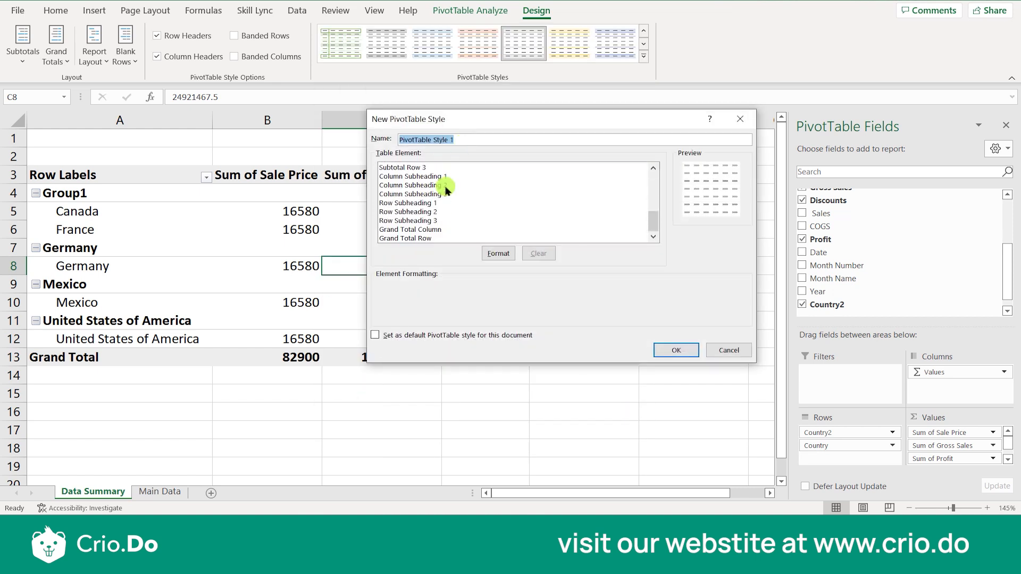
left_click(413, 229)
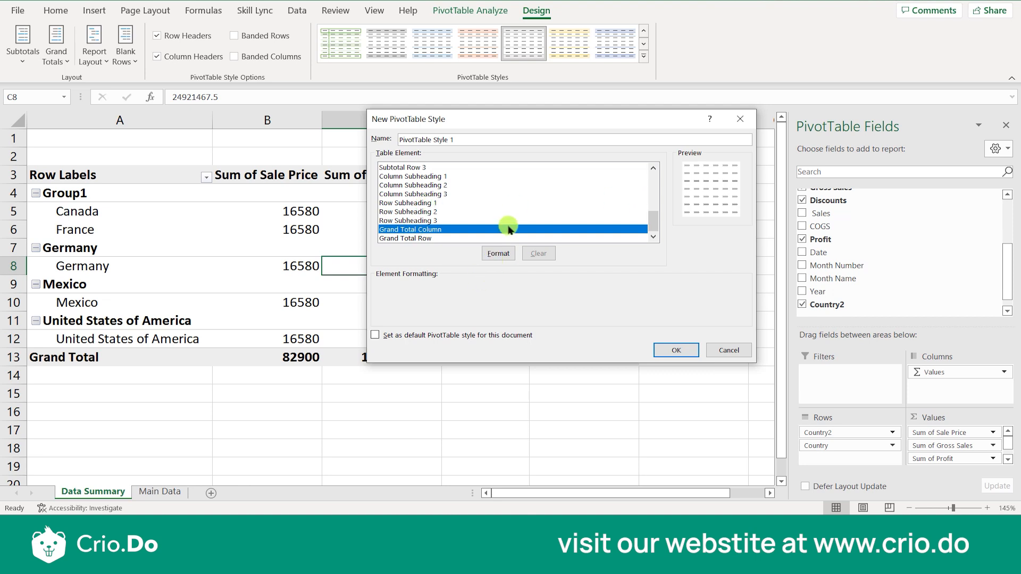
scroll(559, 197, "up", 4)
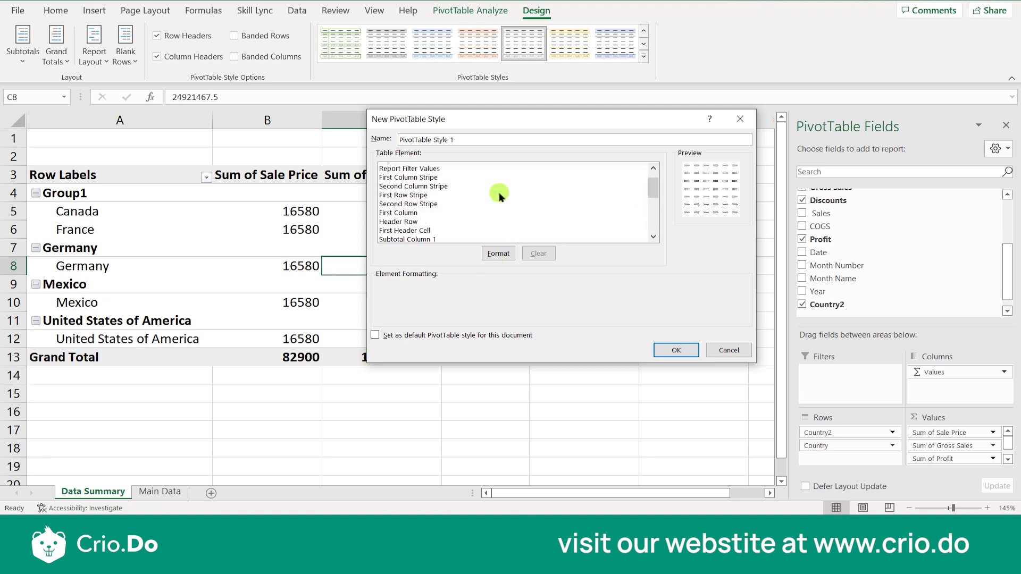
left_click(500, 195)
left_click(429, 169)
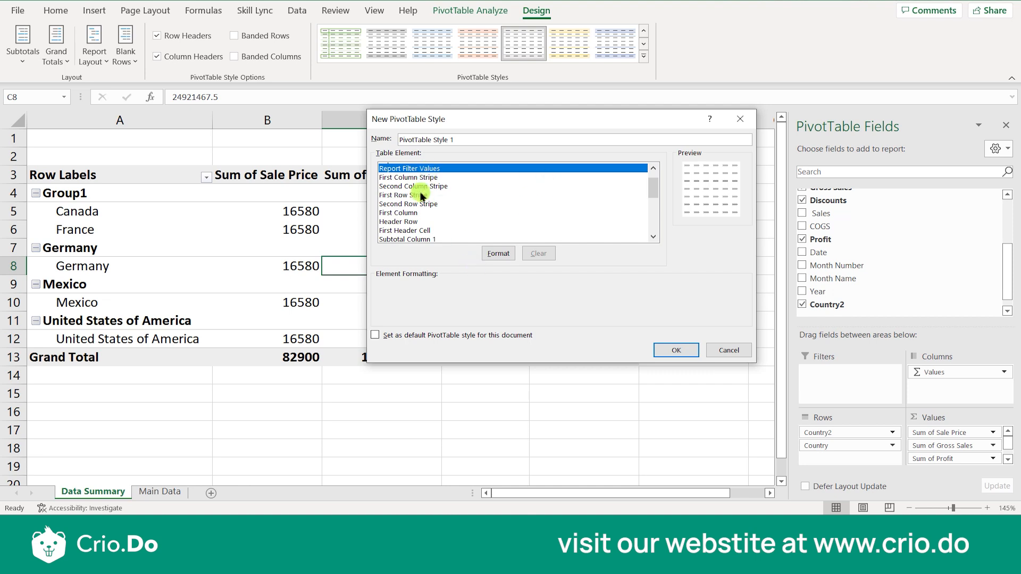
left_click(404, 196)
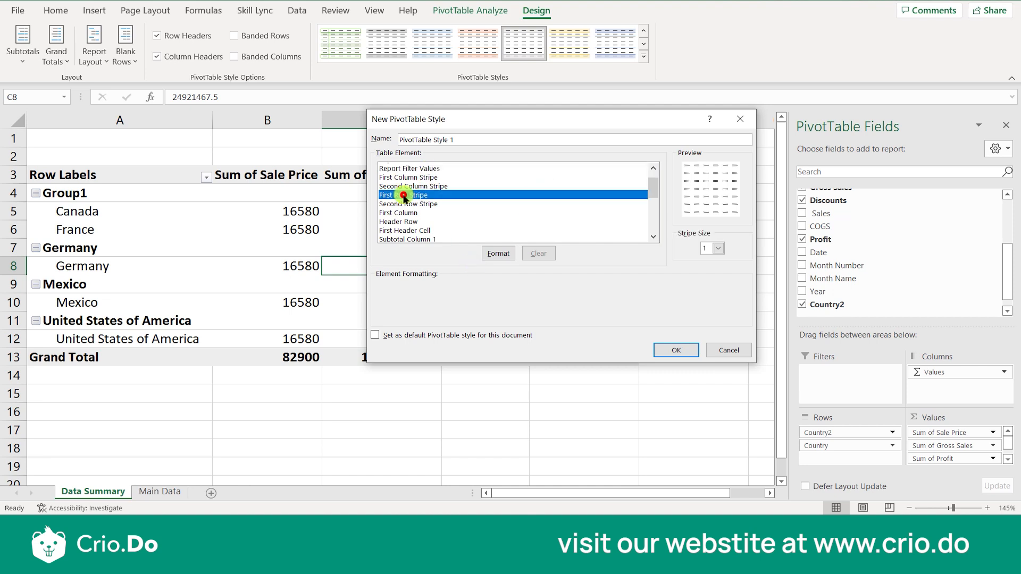
Review the font, border and fill formatting options for the First Row Stripe element, and cancel the new style.
left_click(486, 254)
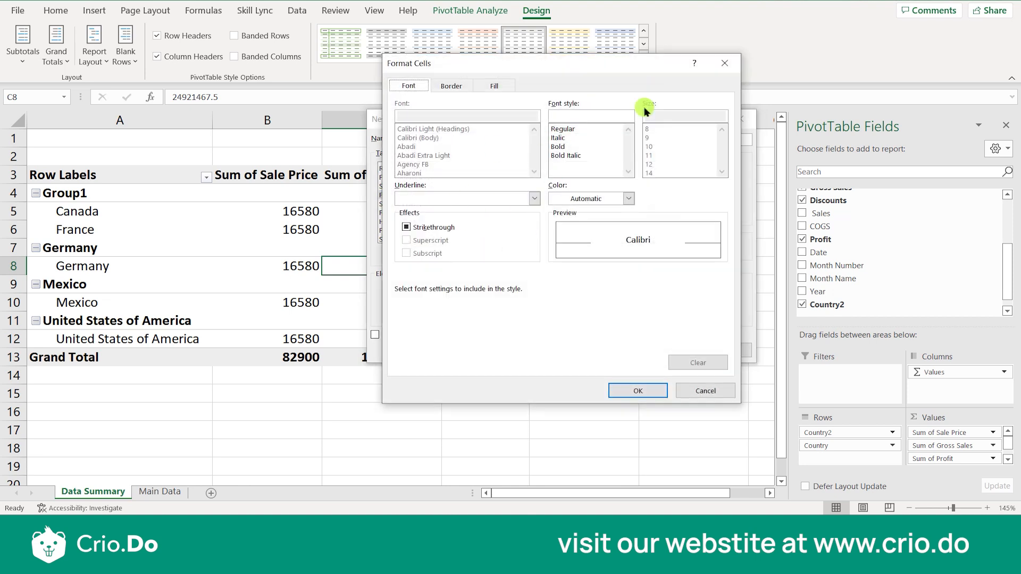
left_click(444, 84)
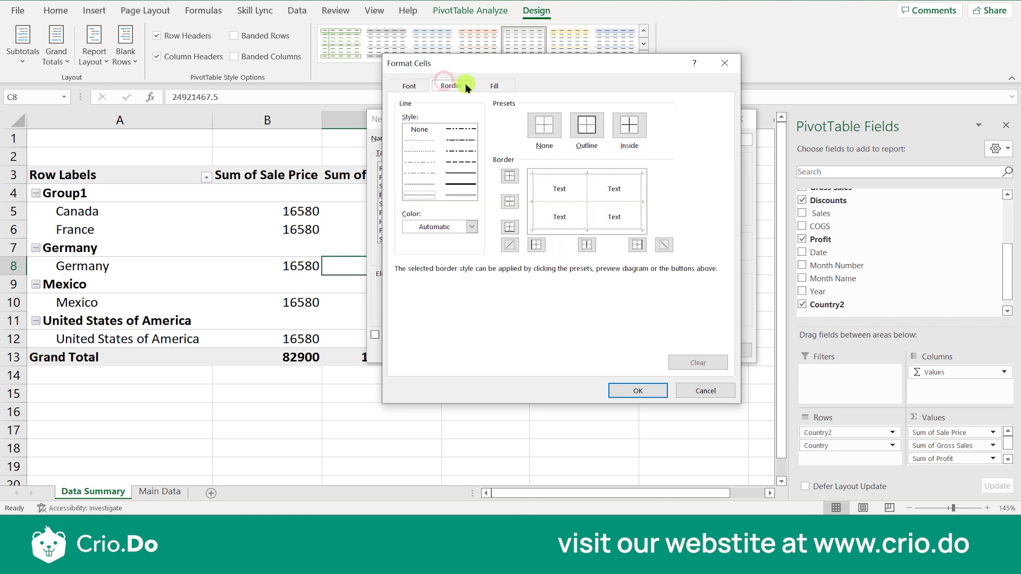
left_click(502, 86)
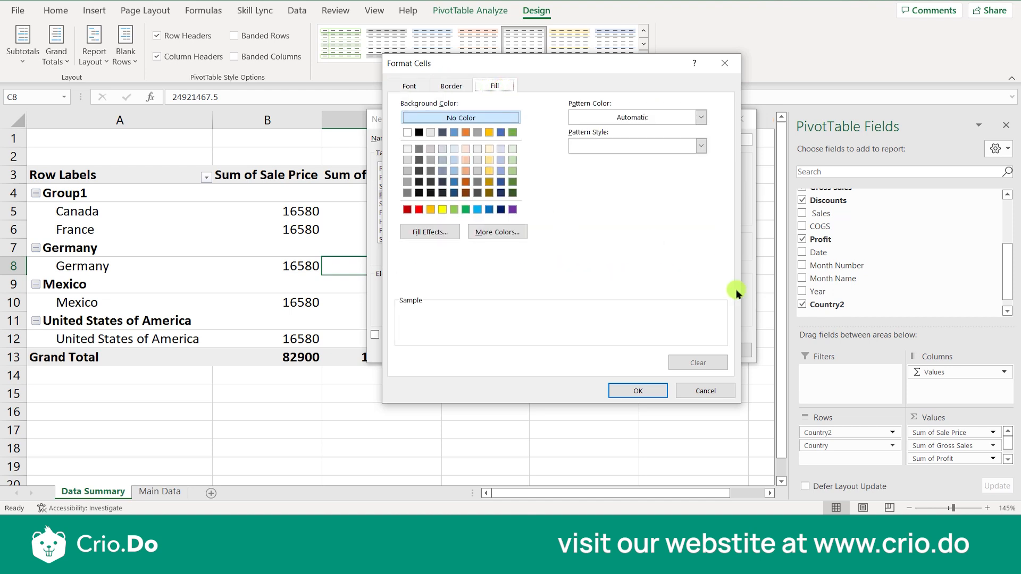
left_click(707, 389)
left_click(726, 347)
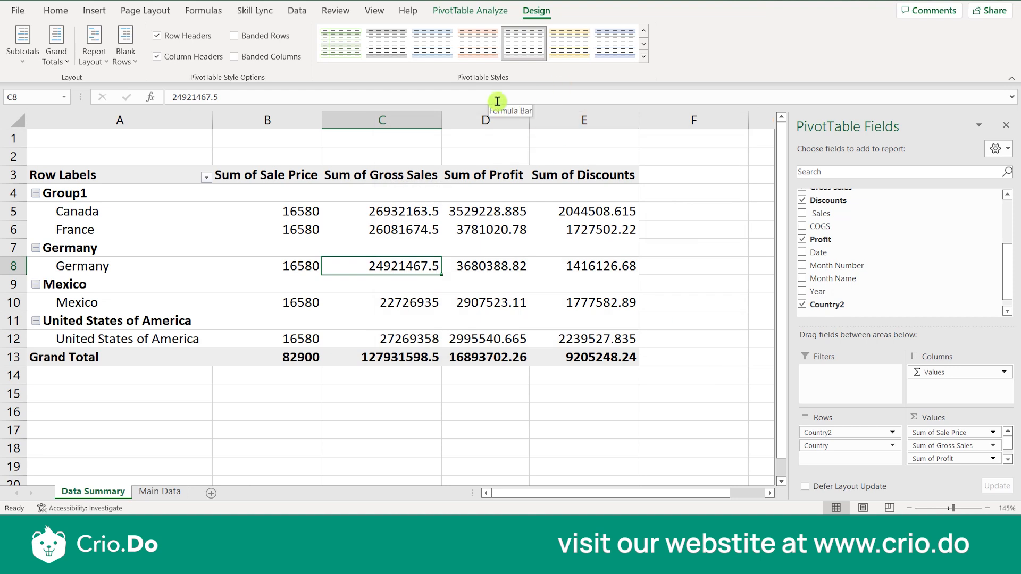
Create a new PivotTable style named PivotTable Style 1 with a yellow fill on the Whole Table element.
left_click(644, 60)
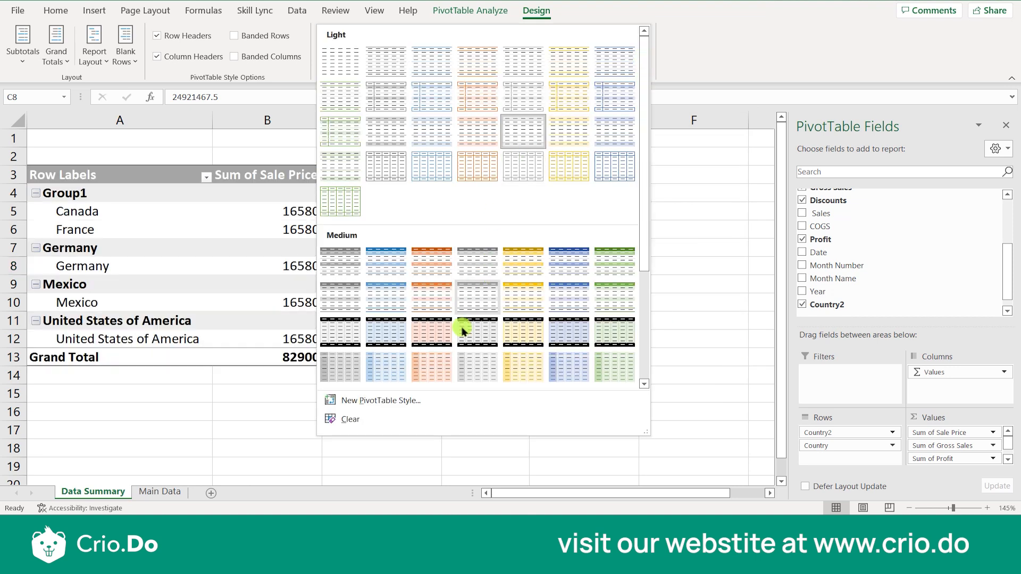
scroll(424, 345, "down", 3)
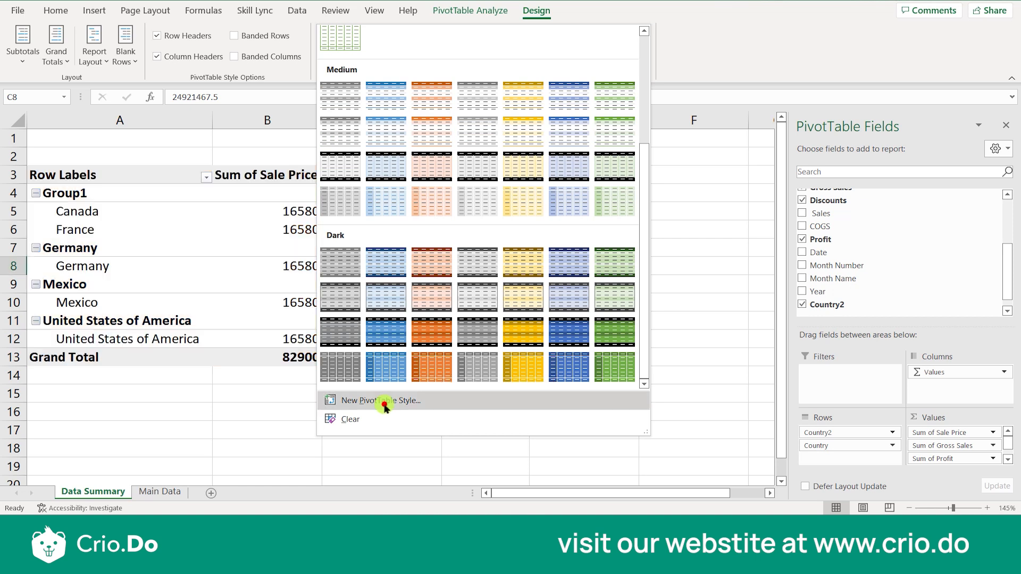
left_click(384, 403)
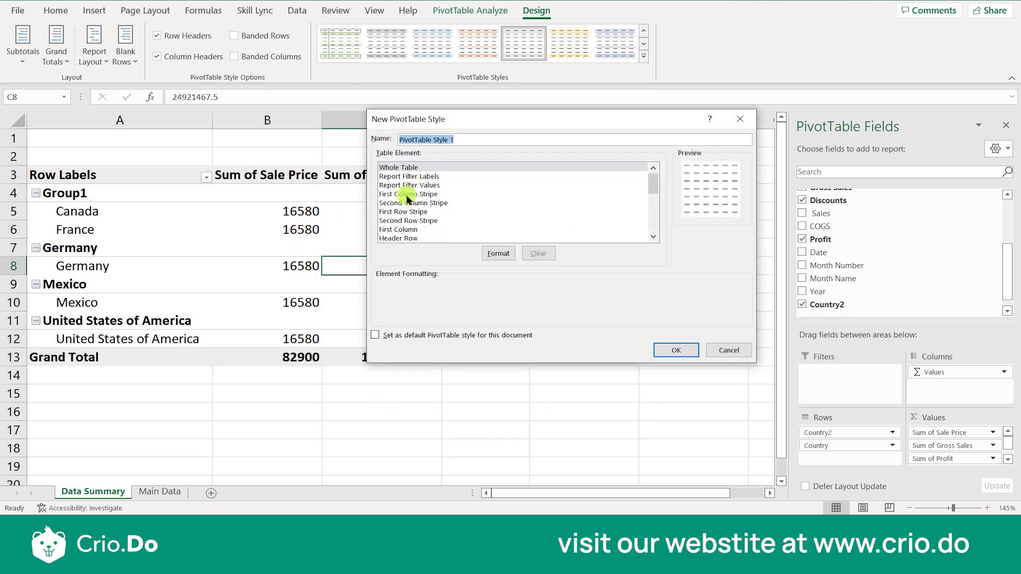
left_click(406, 168)
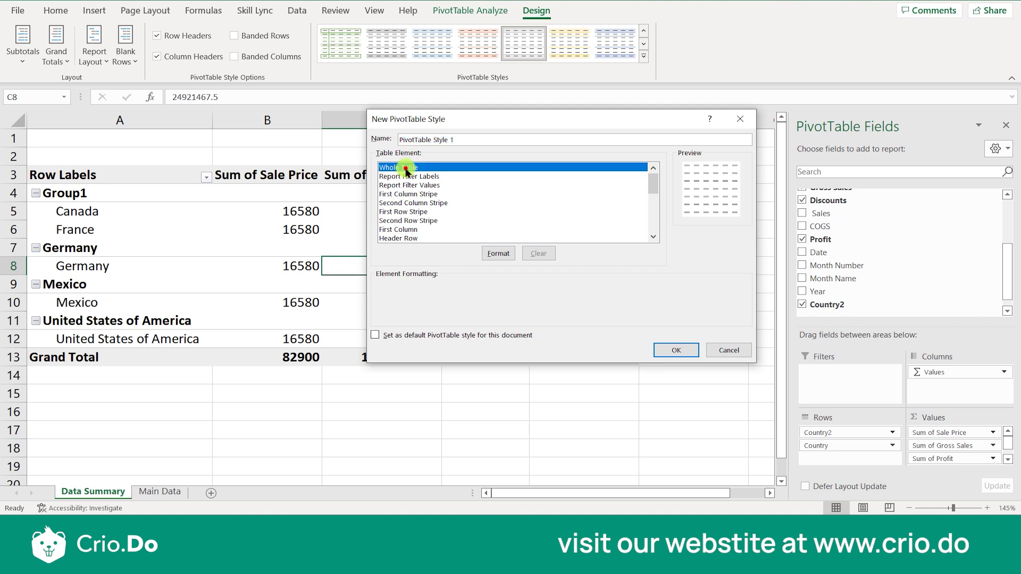
left_click(504, 255)
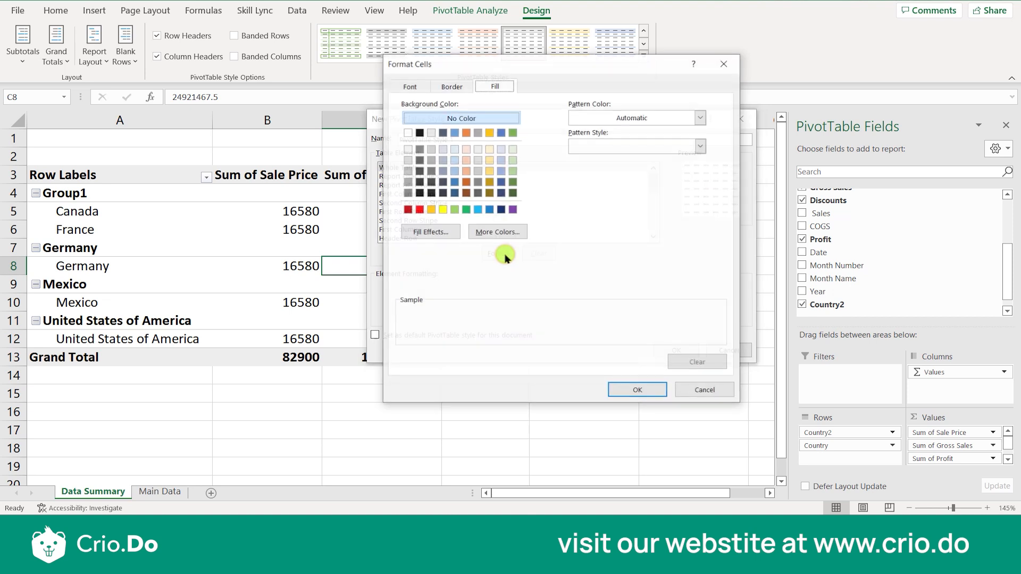
left_click(443, 209)
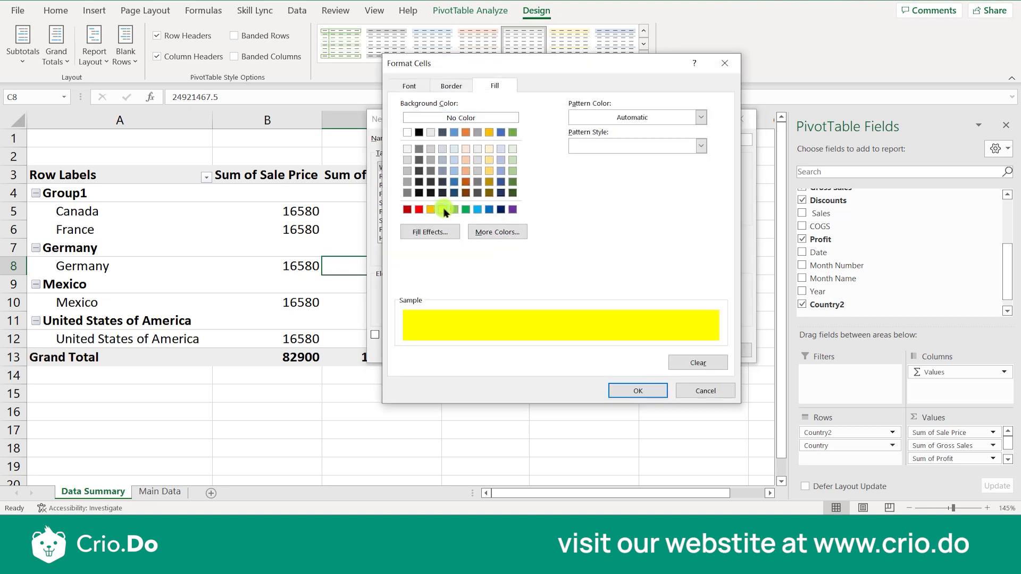
left_click(620, 389)
left_click(676, 349)
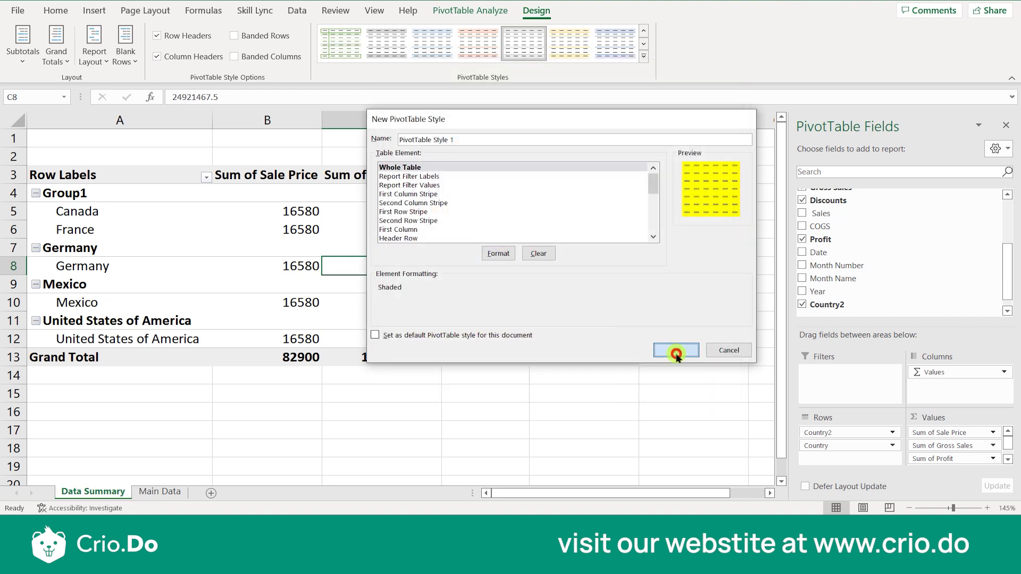
Browse the PivotTable styles and apply the custom yellow style to the pivot table.
left_click(642, 58)
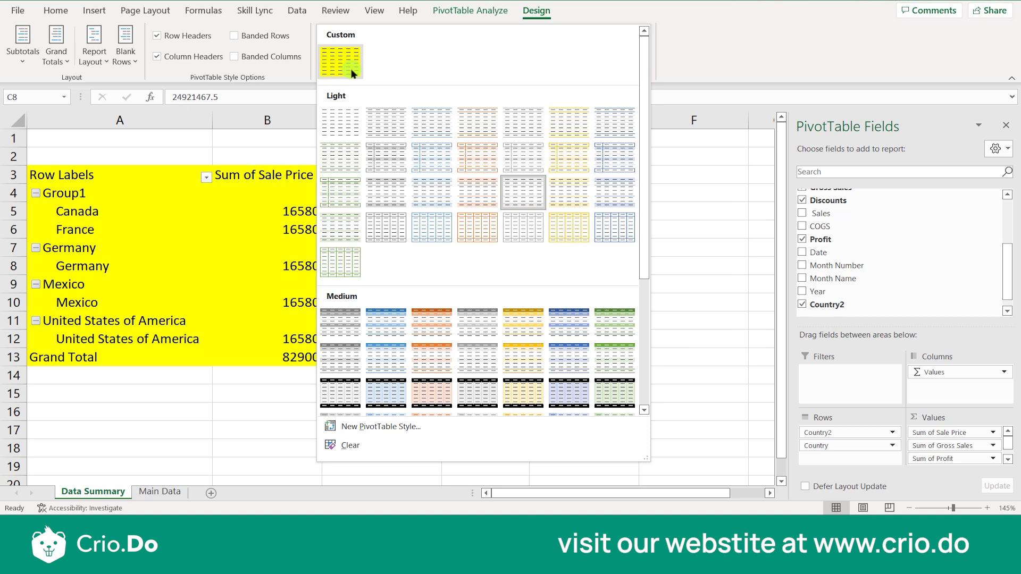
scroll(387, 256, "down", 5)
scroll(389, 240, "up", 5)
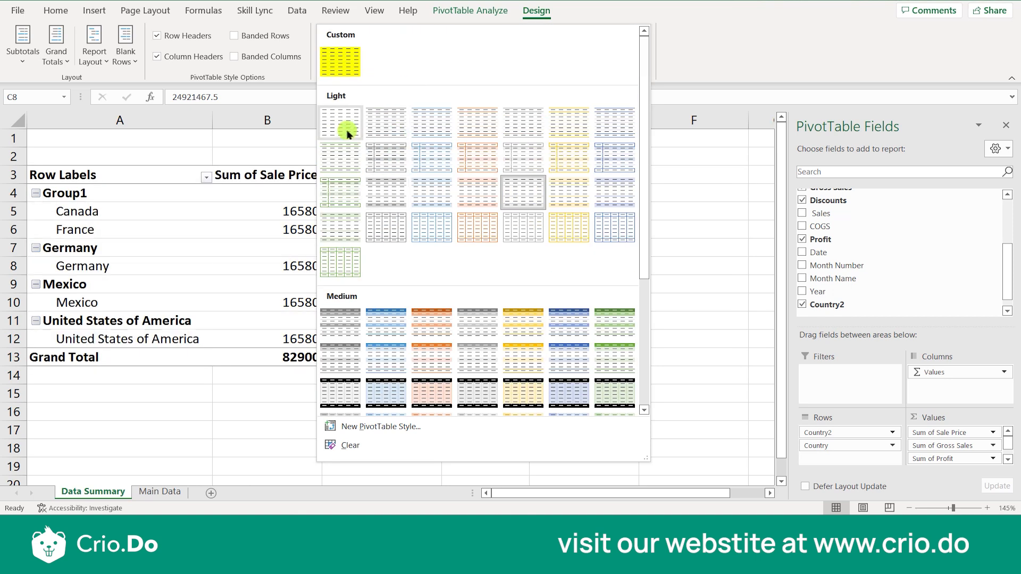
scroll(439, 294, "down", 5)
scroll(425, 277, "up", 5)
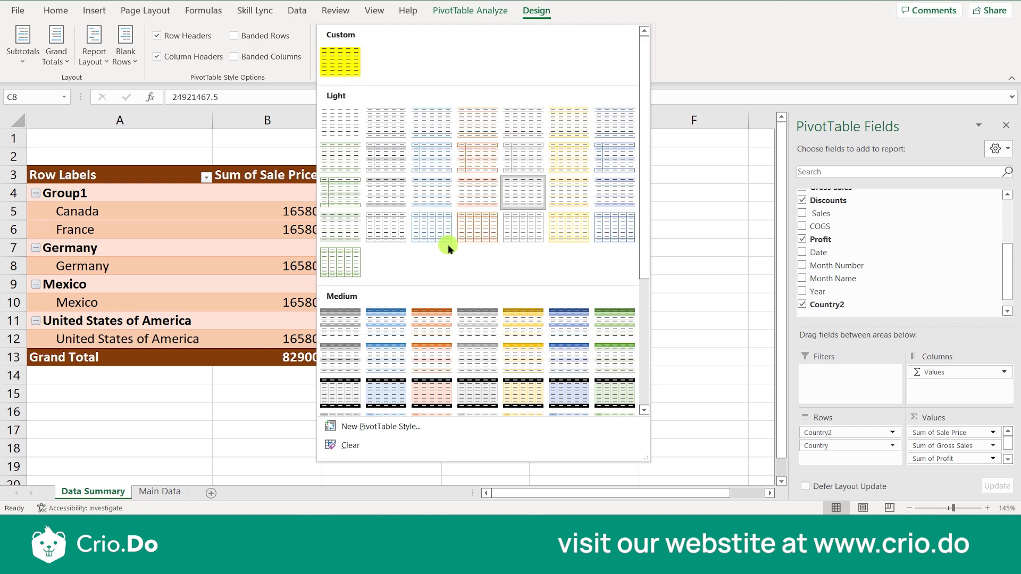
left_click(355, 68)
left_click(361, 223)
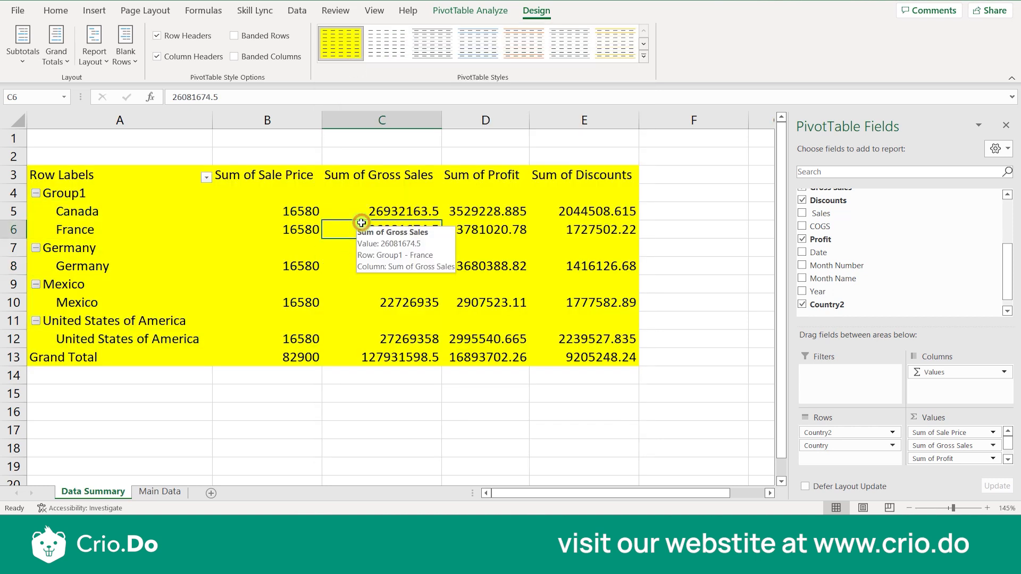
Replace the yellow style with the light orange-lined style, and switch to the light gray-lined one beside it.
left_click(529, 49)
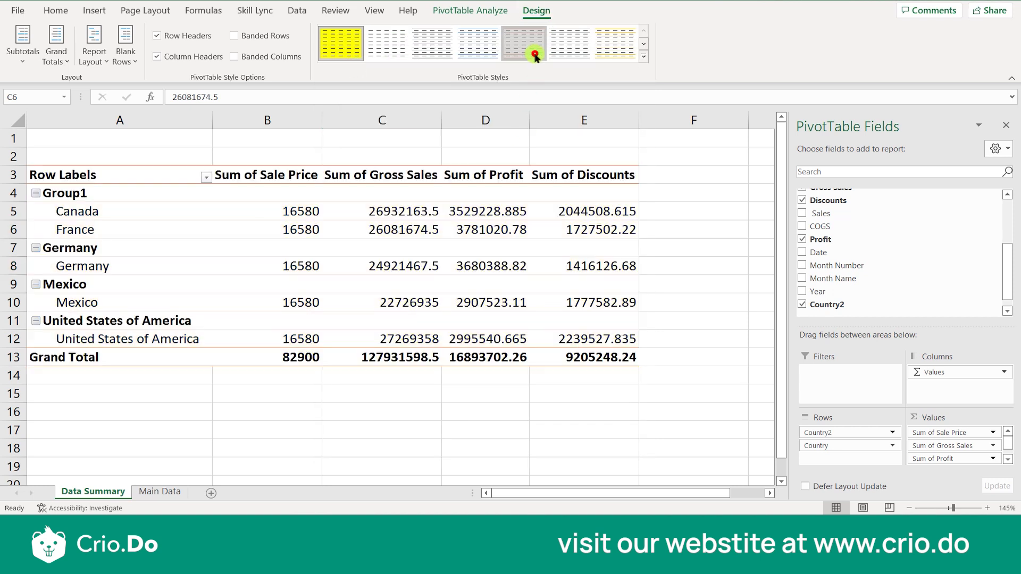
left_click(584, 55)
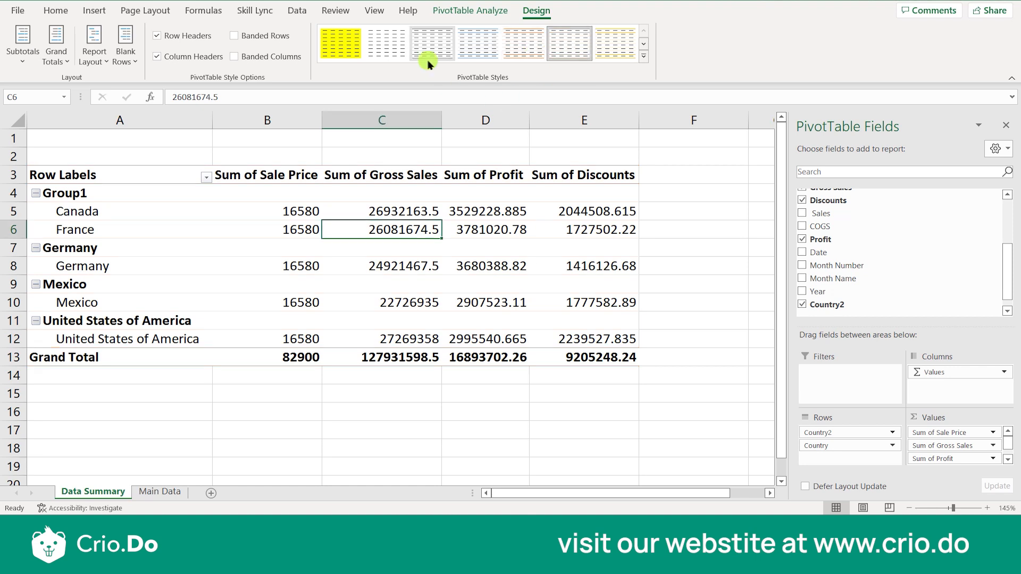